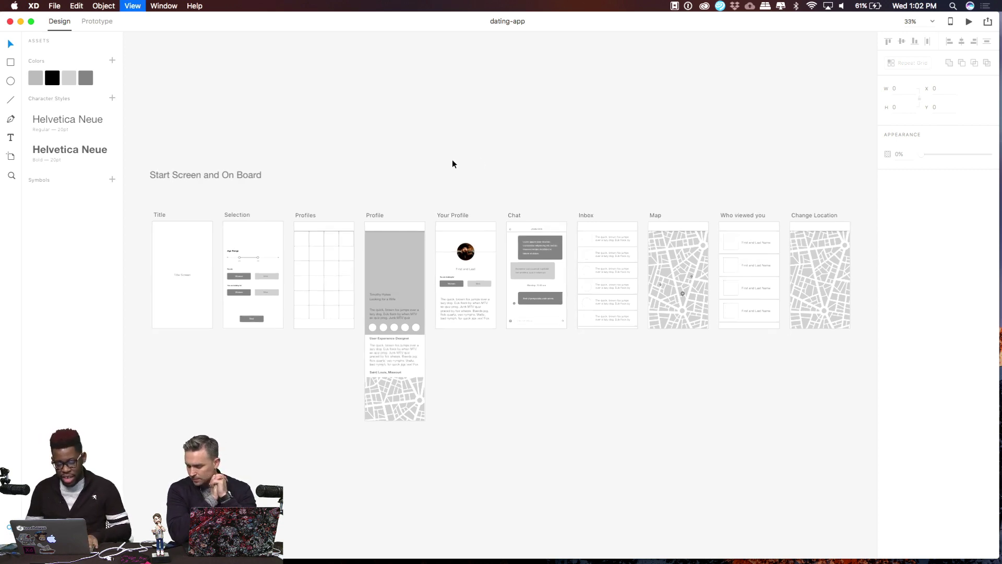
Examine the first-version wireframes at 75% zoom, from the Title artboard across to Change Location
key("super+equal")
key("super+equal")
scroll(452, 159, "left", 3)
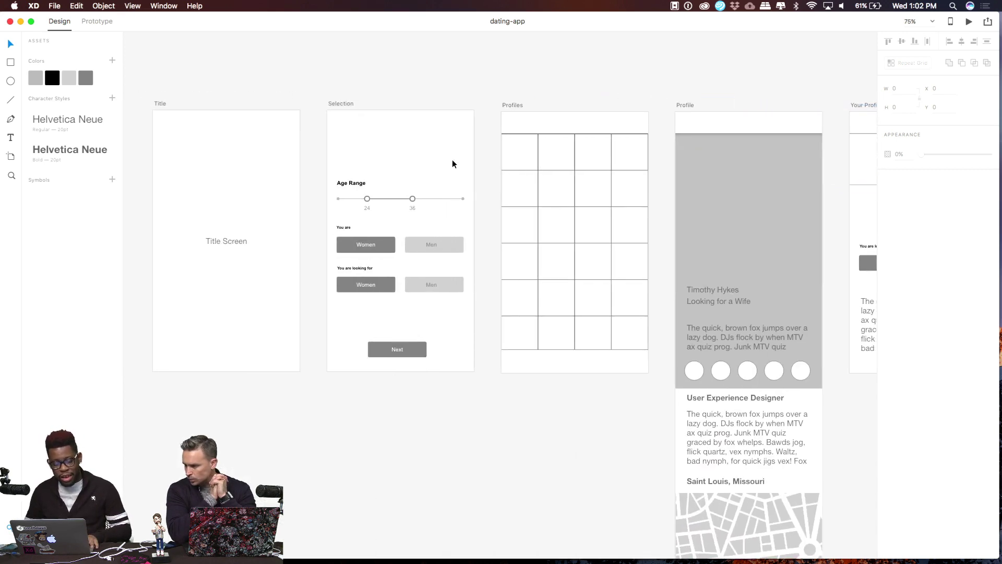
scroll(452, 159, "right", 5)
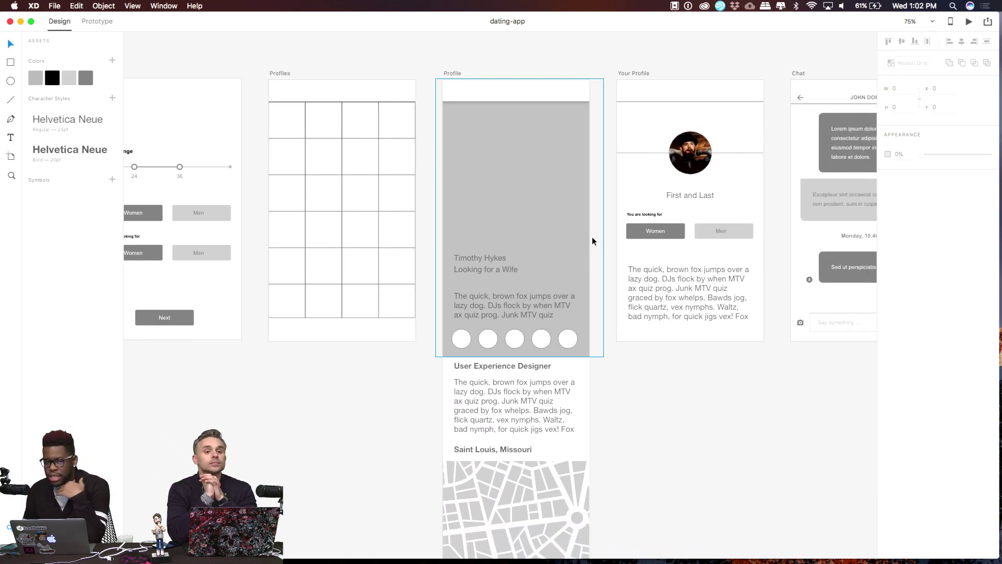
scroll(591, 237, "right", 3)
scroll(593, 240, "right", 6)
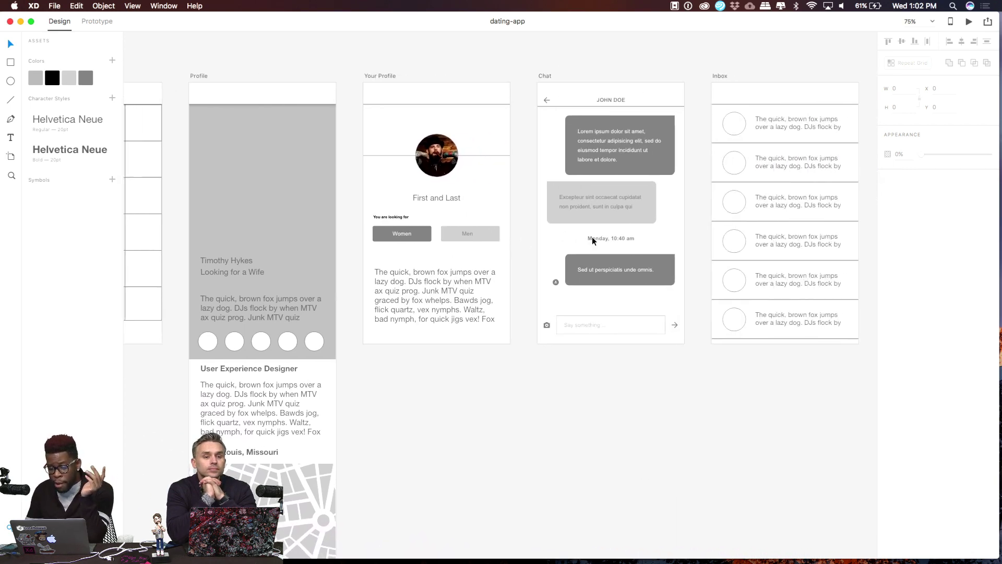
scroll(592, 237, "right", 10)
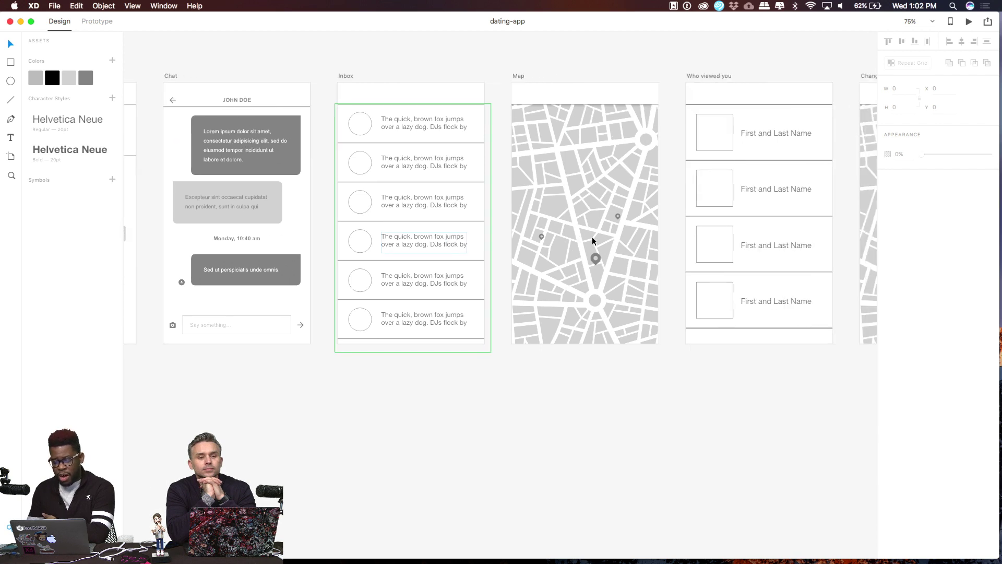
scroll(592, 237, "left", 4)
scroll(592, 236, "up", 2)
scroll(592, 237, "left", 2)
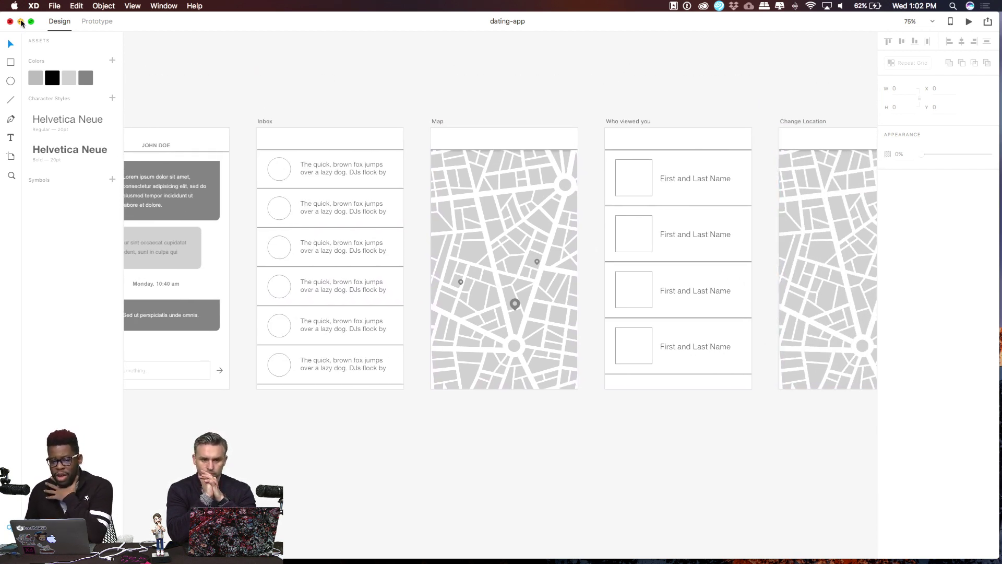
Minimise the dating-app document, enlarge the dating-app-v02 window and show its Start Screen and On Boarding row at 100%
left_click(20, 21)
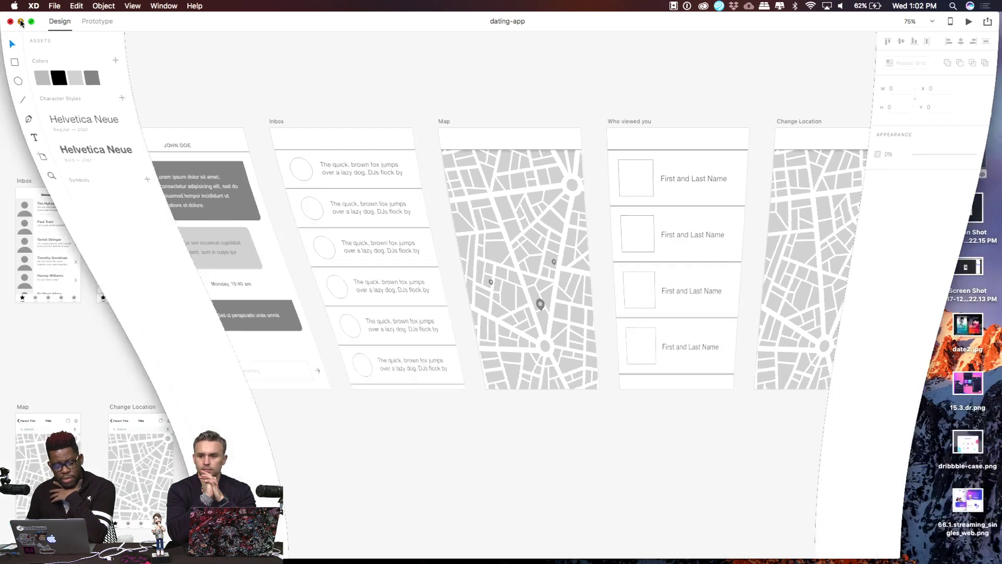
double_click(422, 21)
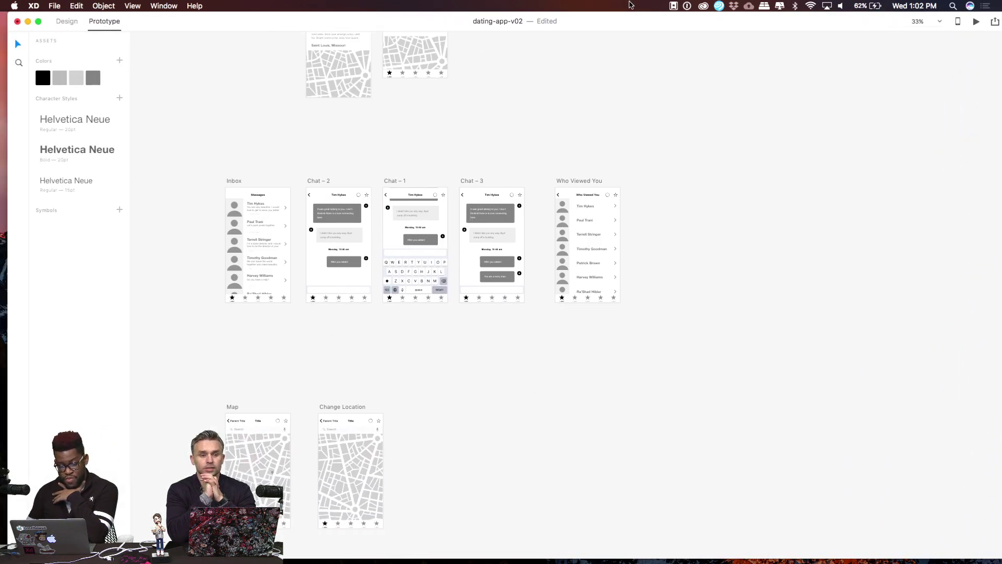
scroll(620, 193, "up", 10)
scroll(621, 193, "up", 5)
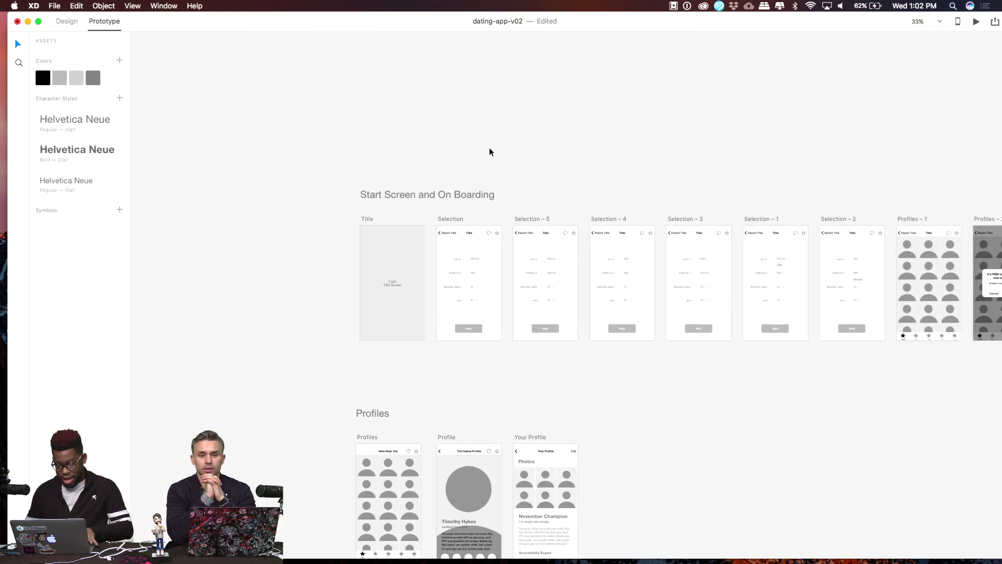
key("super+1")
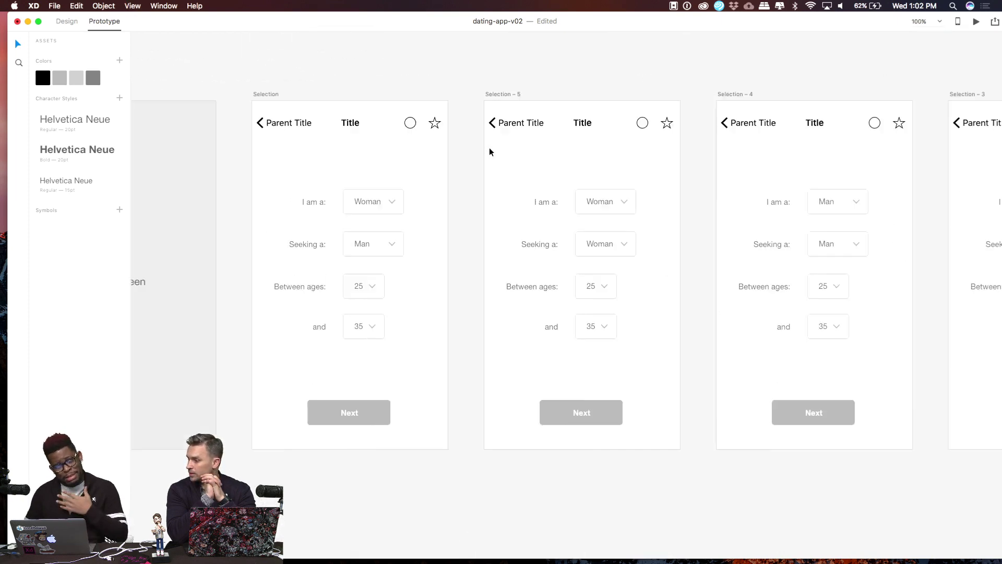
Examine the Title artboard and the first Selection artboards of the onboarding flow
scroll(489, 152, "left", 5)
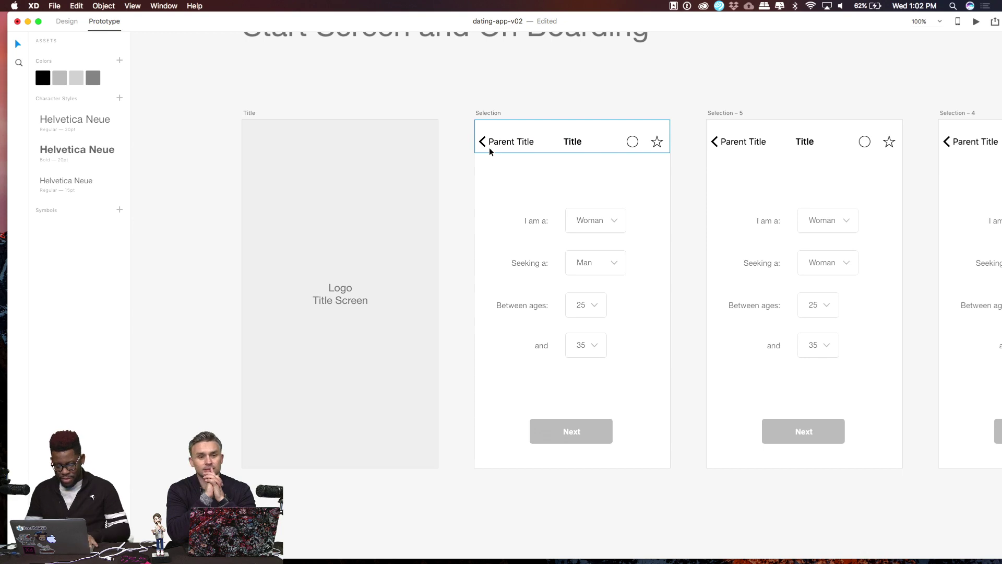
scroll(490, 152, "up", 3)
scroll(511, 176, "down", 3)
left_click(510, 177)
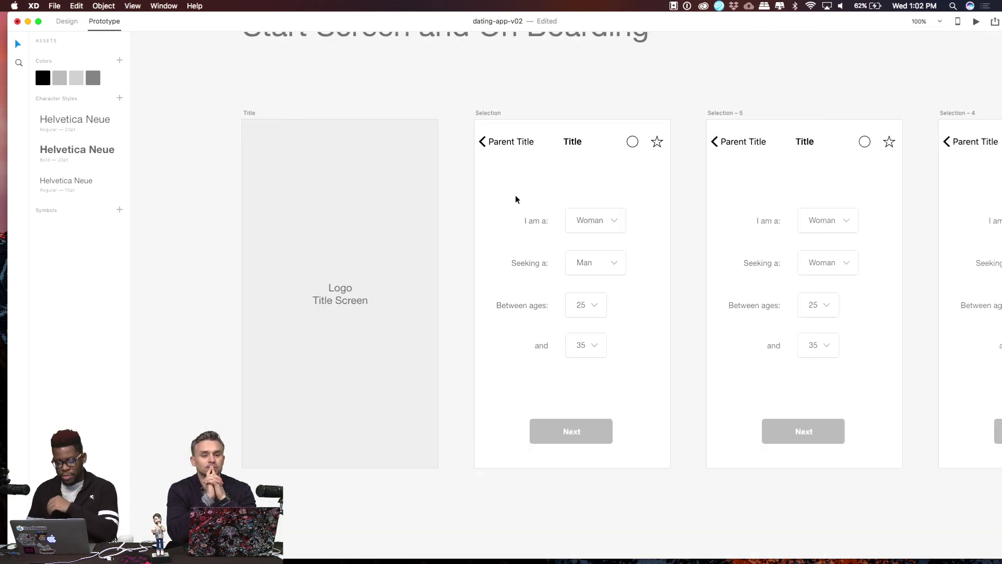
scroll(517, 209, "right", 4)
scroll(516, 208, "down", 1)
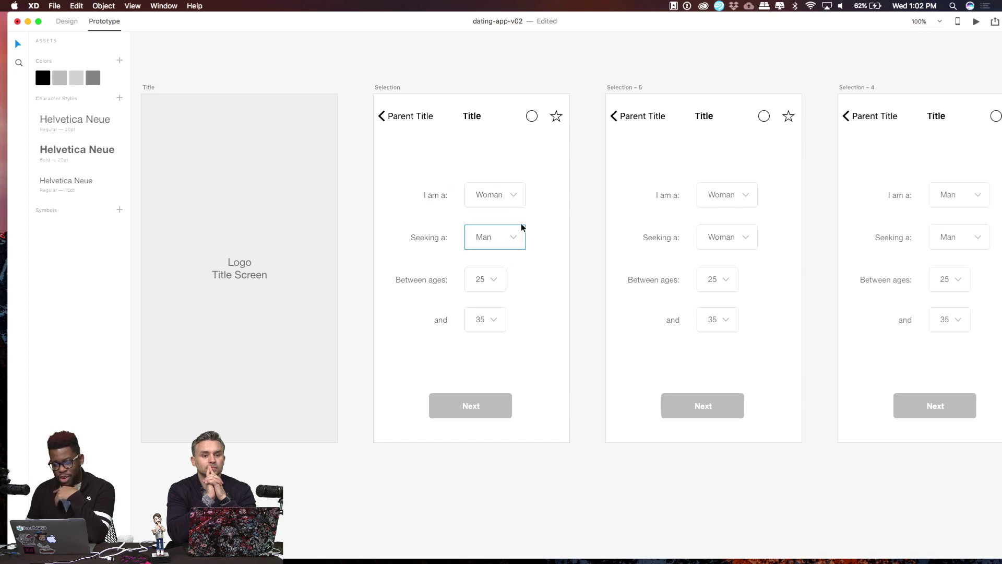
scroll(521, 226, "right", 5)
scroll(522, 227, "up", 1)
scroll(522, 227, "right", 3)
scroll(521, 226, "down", 1)
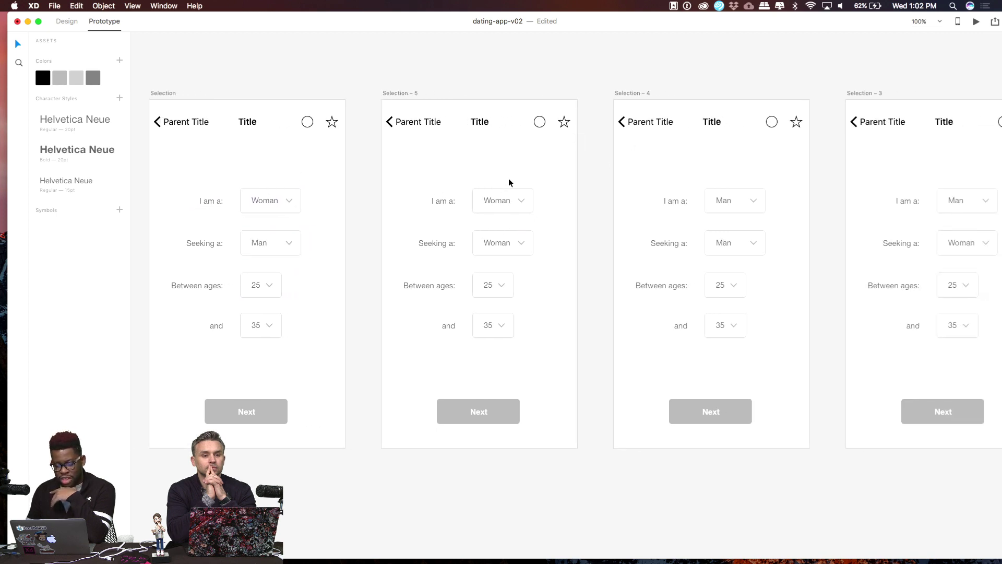
Examine the Selection – 3, Selection – 1 and Selection – 2 artboards, comparing their closed and open dropdowns
scroll(621, 177, "right", 20)
scroll(621, 177, "up", 1)
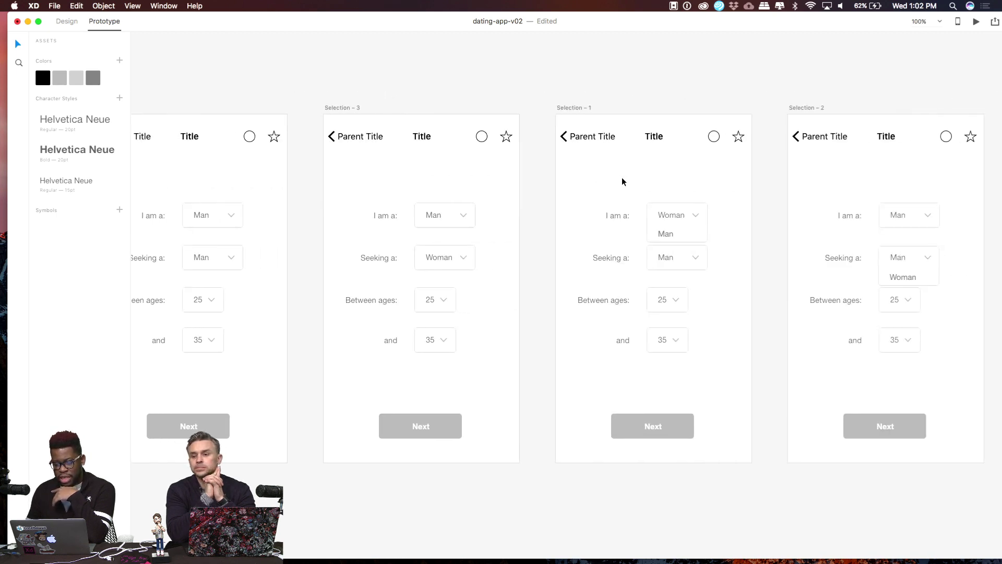
scroll(527, 175, "down", 3)
scroll(527, 175, "right", 1)
scroll(527, 173, "right", 4)
scroll(527, 172, "up", 1)
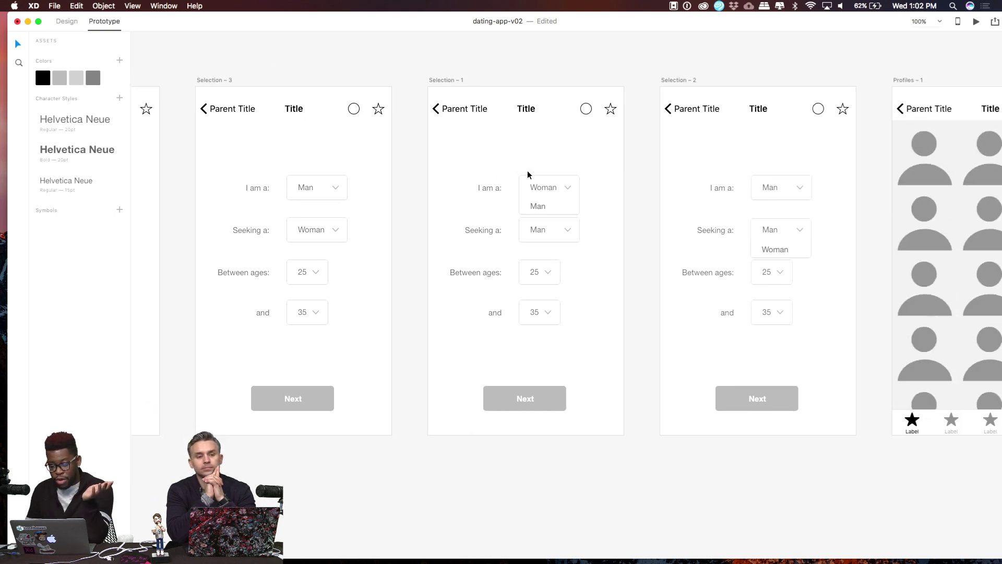
scroll(397, 189, "left", 2)
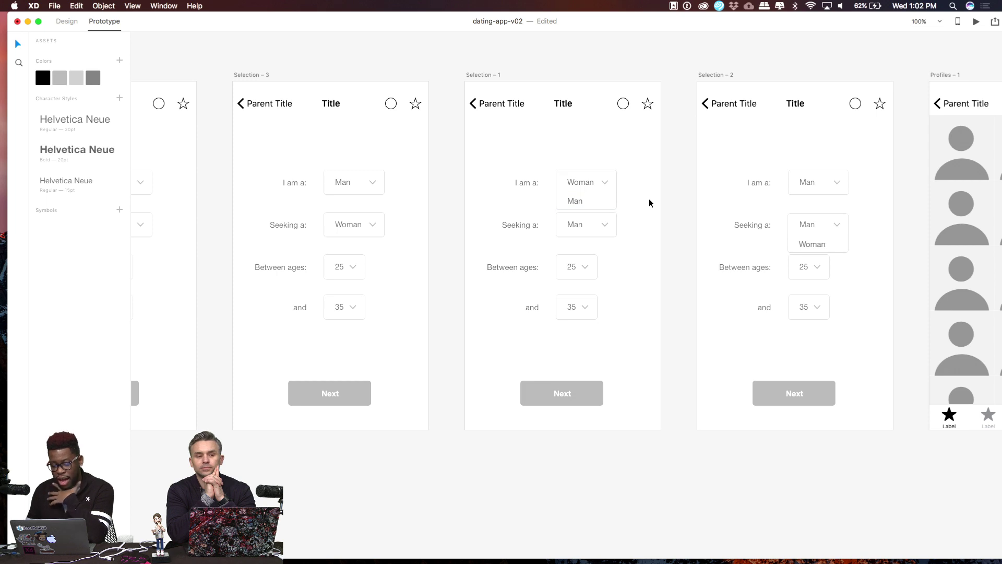
Examine the Profiles – 1 grid and the registration popup on the Profiles – 2 artboard
scroll(649, 198, "right", 5)
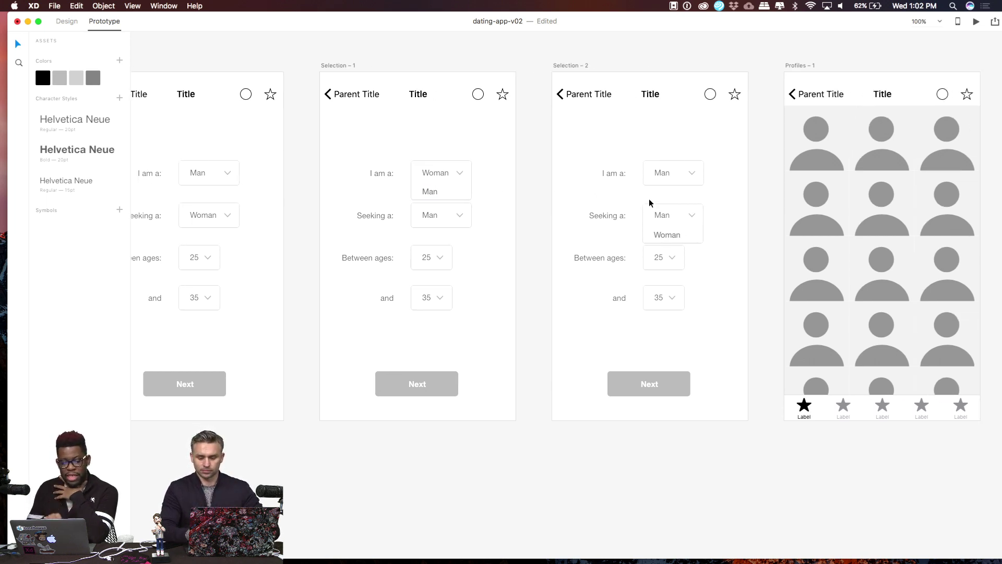
scroll(690, 182, "right", 6)
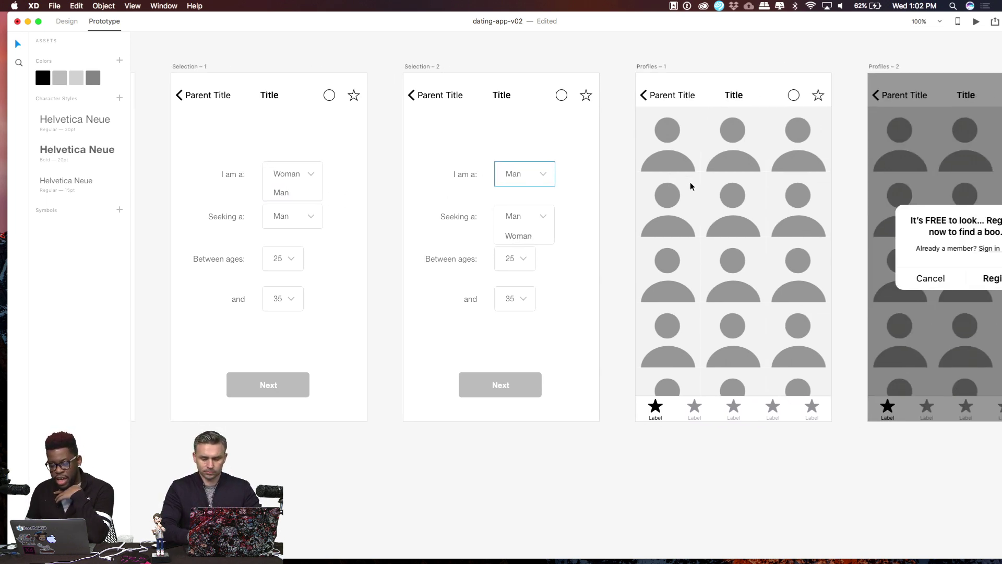
scroll(714, 138, "right", 3)
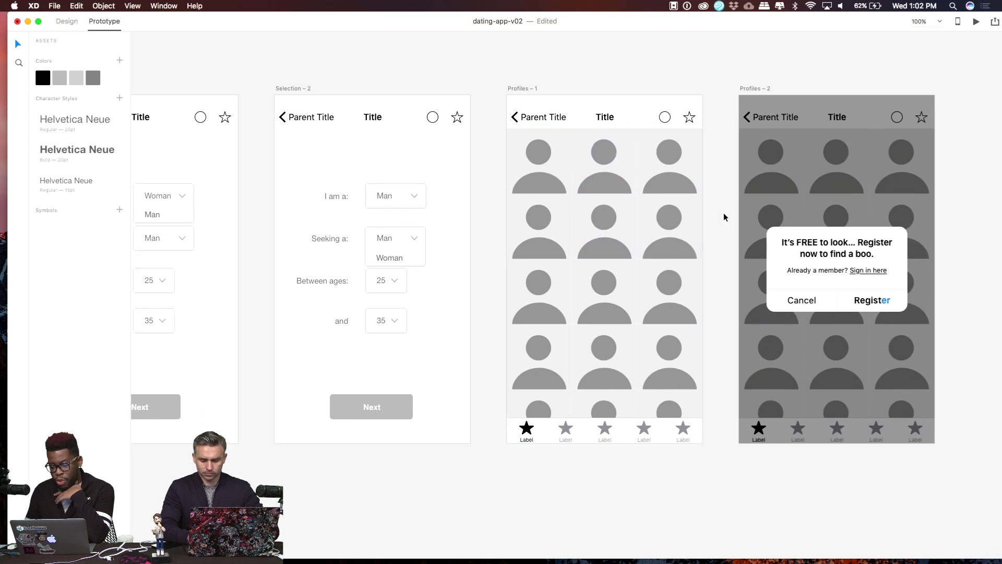
scroll(725, 218, "right", 5)
scroll(724, 217, "left", 2)
scroll(724, 217, "down", 2)
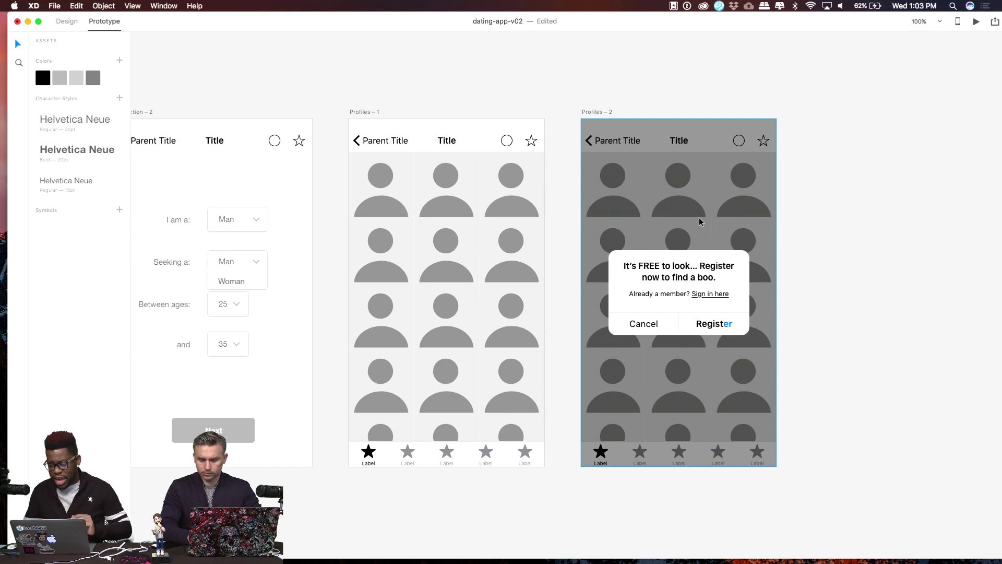
Select the Register label in the Profiles – 2 popup, switch to Design mode and clear the selection
left_click(725, 327)
double_click(725, 327)
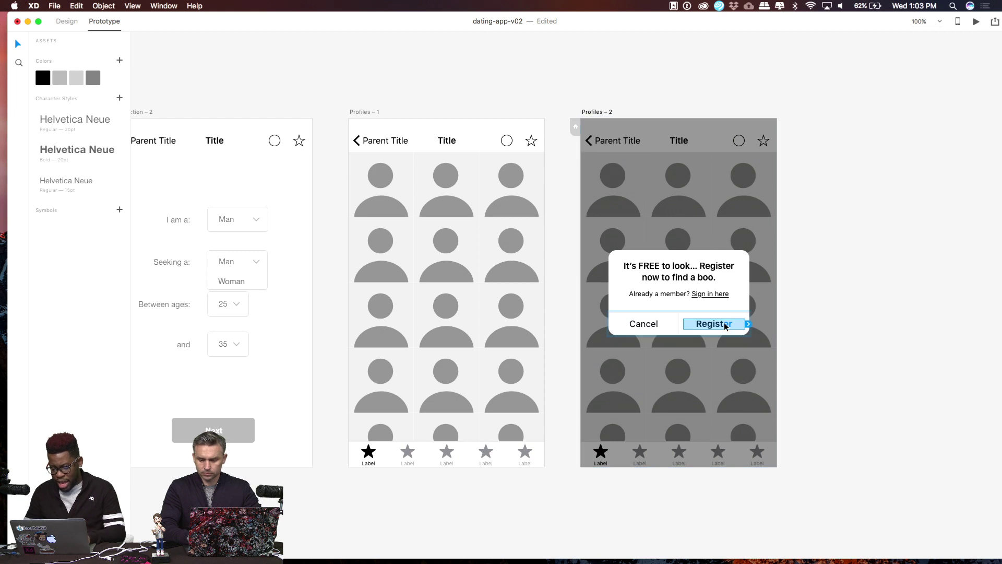
left_click(62, 21)
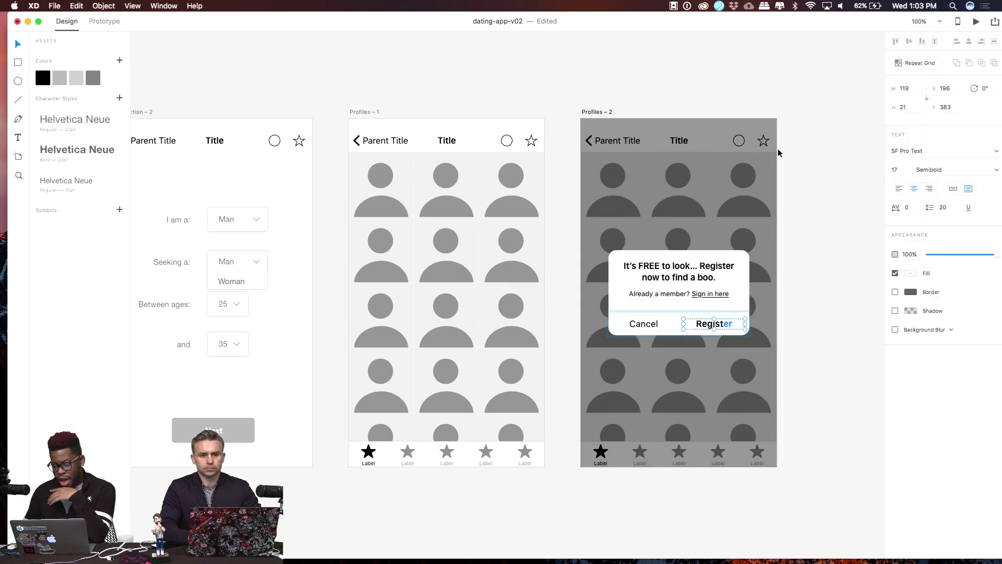
left_click(800, 157)
Examine the Profiles grid and the full length of the Profile artboard down to its location map
scroll(505, 296, "left", 15)
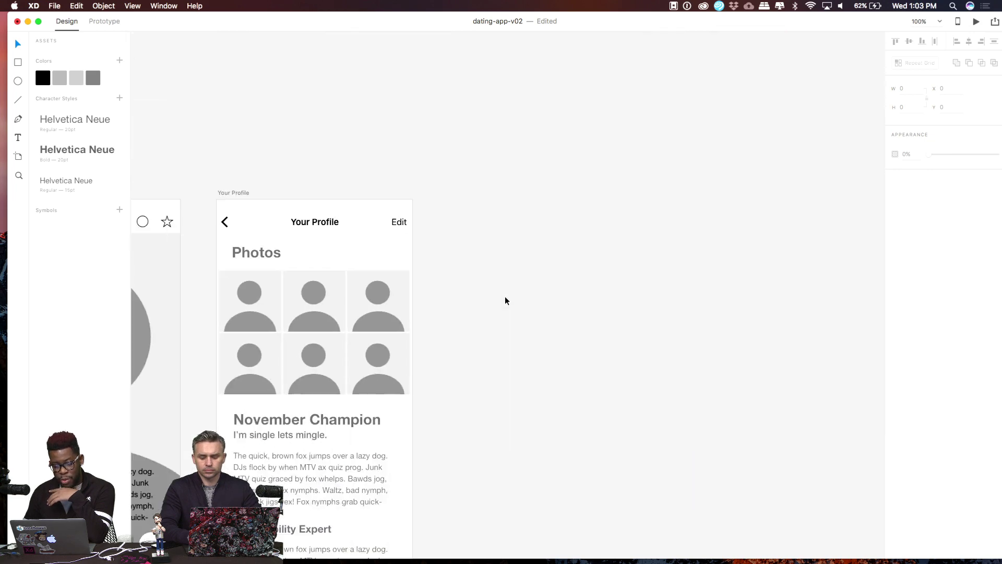
scroll(505, 296, "down", 3)
scroll(506, 296, "left", 5)
scroll(506, 295, "up", 4)
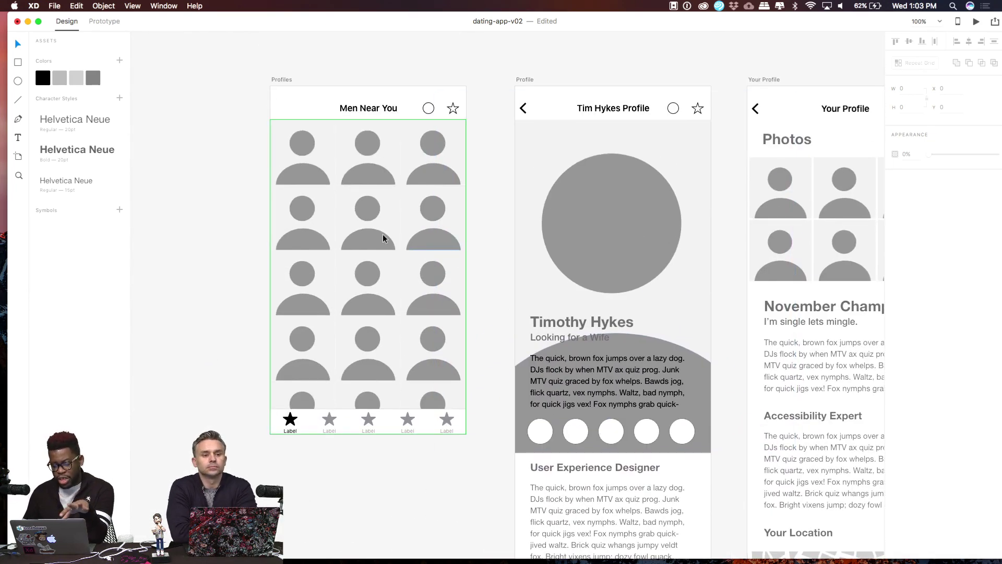
scroll(638, 235, "right", 5)
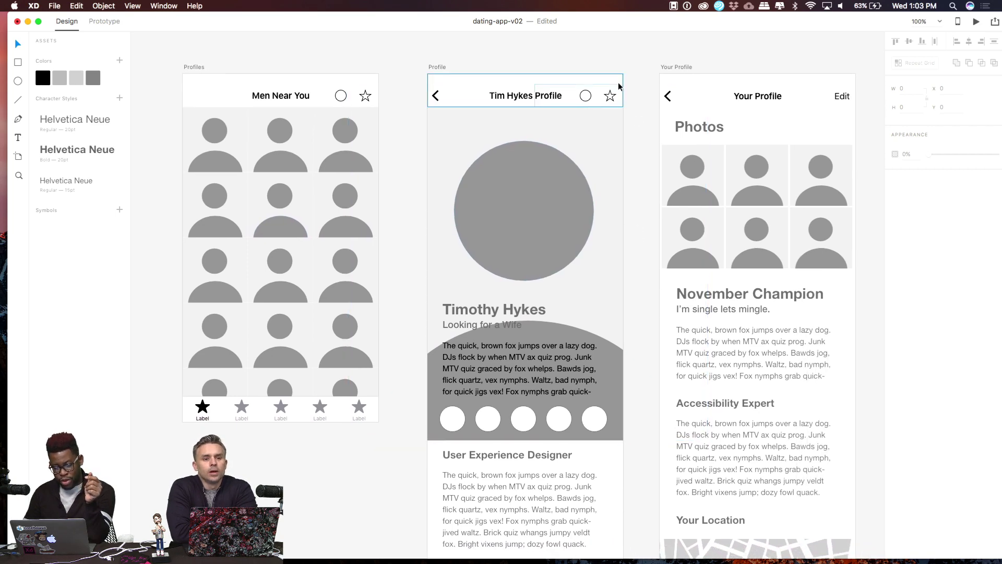
scroll(634, 153, "down", 4)
scroll(633, 154, "right", 1)
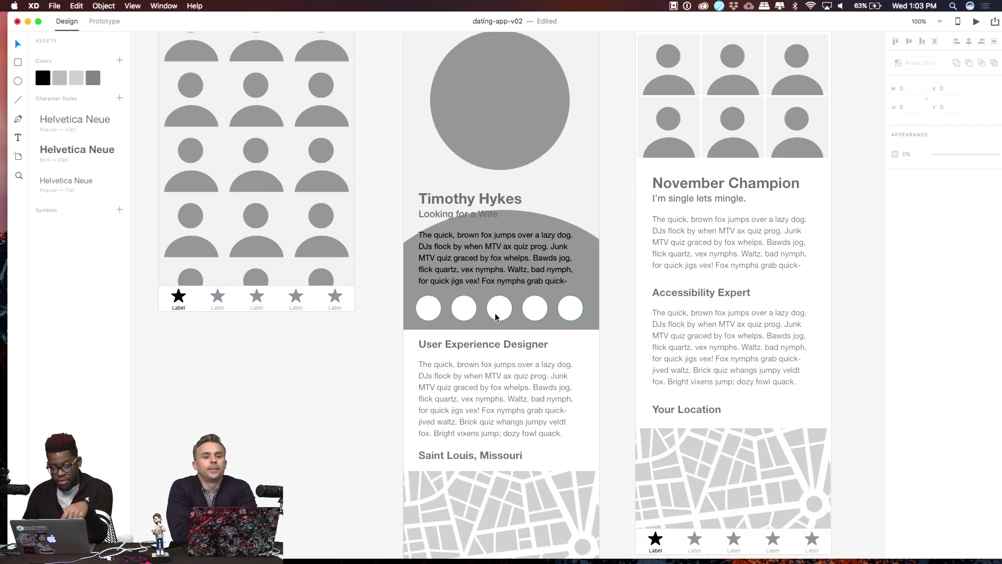
scroll(559, 369, "down", 5)
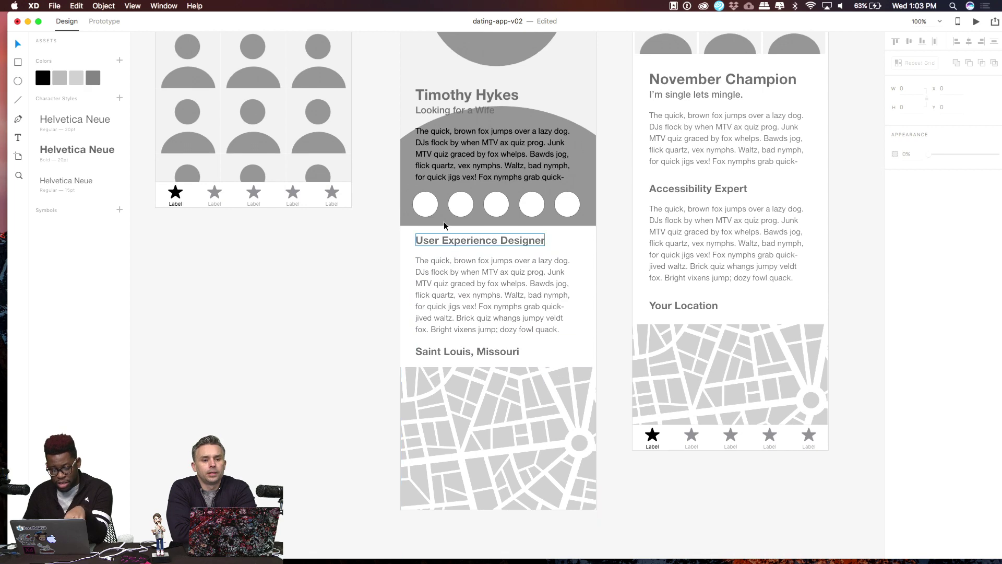
scroll(539, 295, "down", 2)
scroll(539, 295, "right", 1)
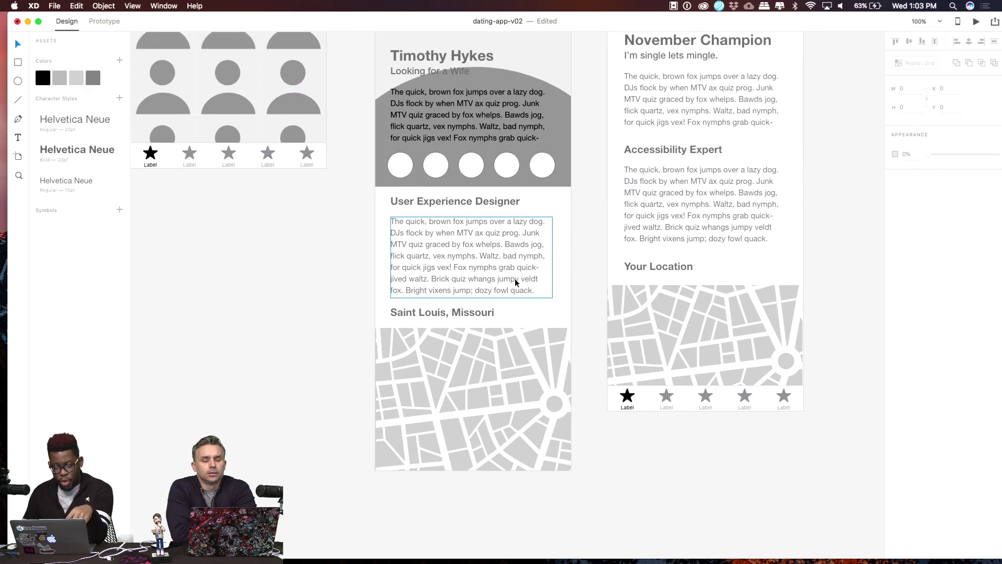
Examine the Your Profile artboard, including its photo grid and the biography text
scroll(558, 255, "up", 10)
scroll(558, 256, "right", 3)
scroll(559, 258, "up", 2)
scroll(559, 258, "right", 1)
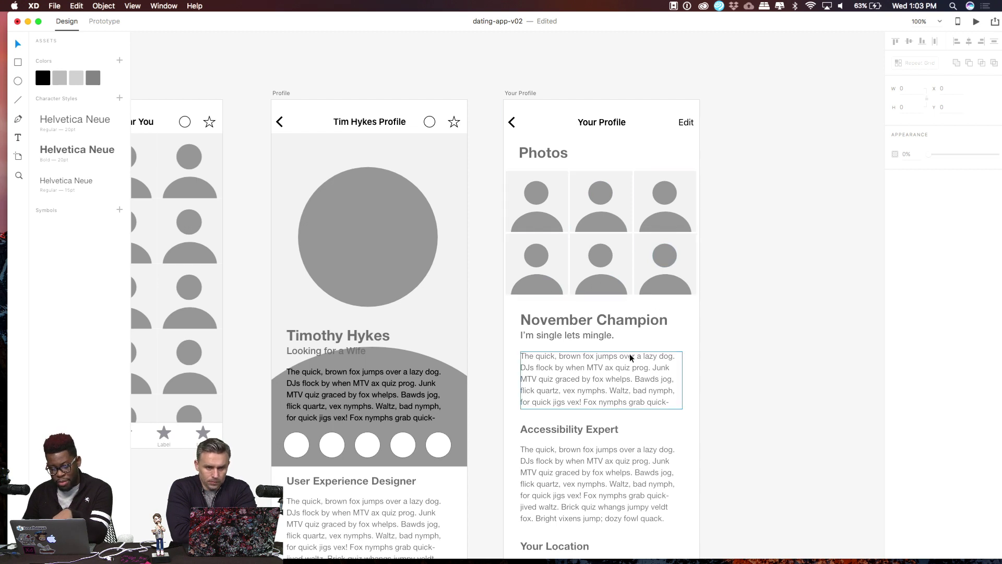
scroll(630, 354, "down", 1)
scroll(630, 353, "right", 1)
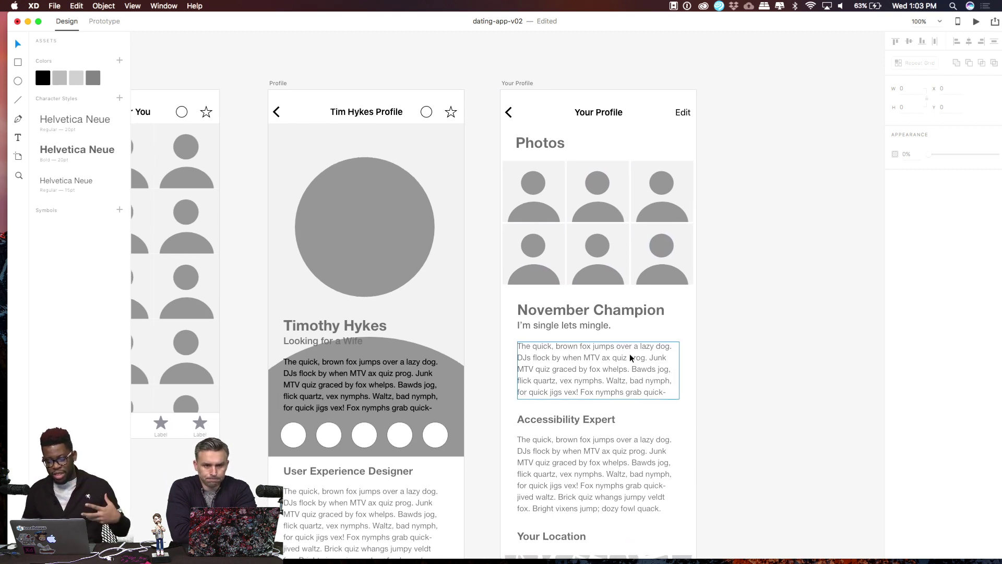
scroll(630, 357, "down", 2)
scroll(629, 357, "right", 1)
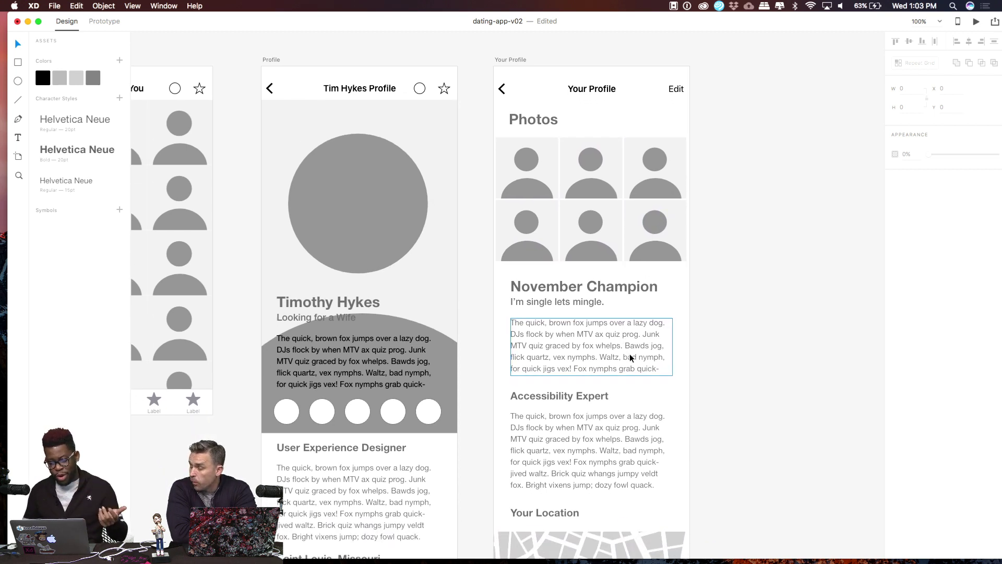
scroll(630, 352, "left", 1)
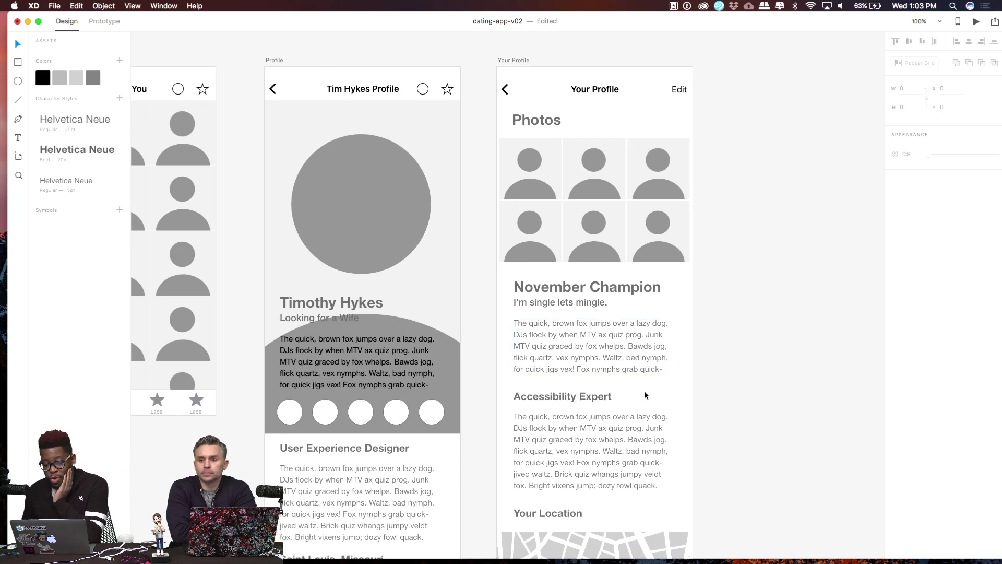
Examine the Inbox message list and the Chat – 2 and Chat – 1 artboards below the profile screens
scroll(644, 395, "down", 20)
scroll(644, 395, "left", 6)
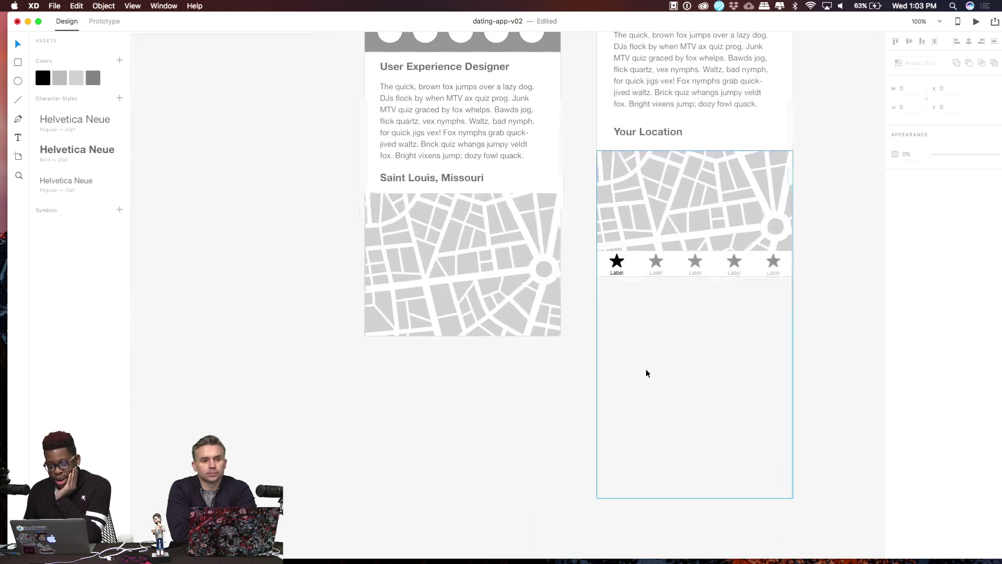
scroll(646, 368, "down", 20)
scroll(646, 369, "left", 2)
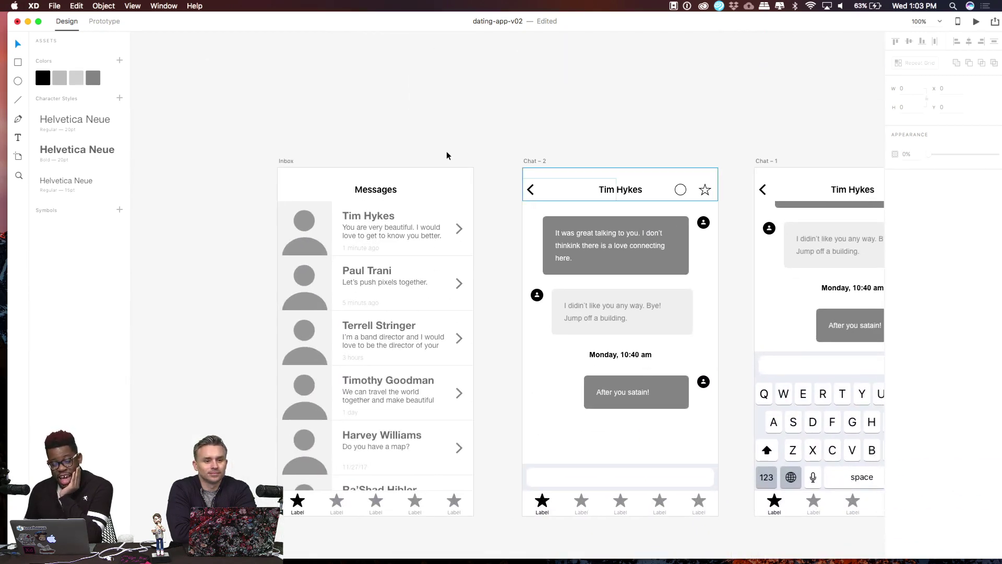
scroll(383, 139, "down", 3)
scroll(383, 139, "right", 3)
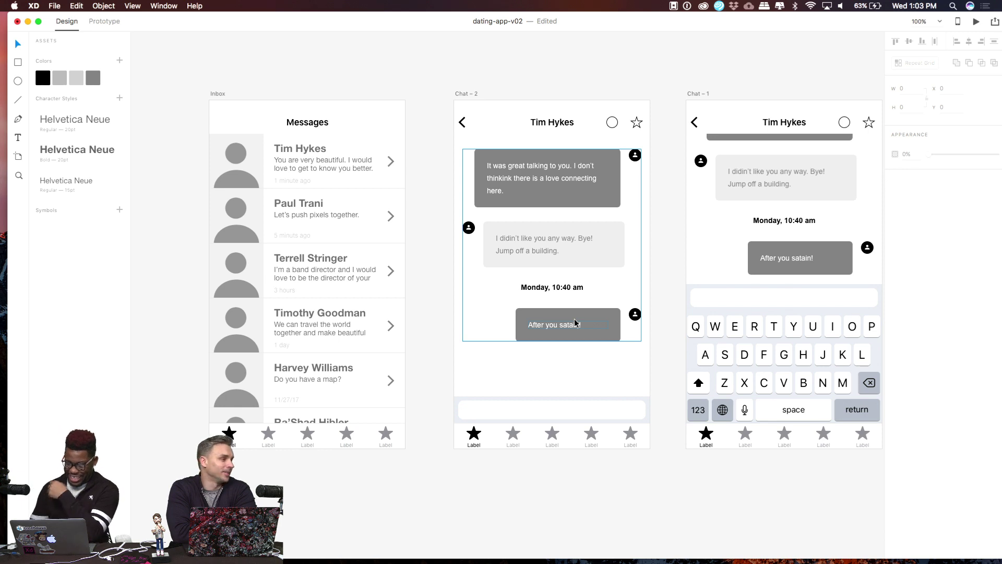
Examine the Chat – 2, Chat – 1 and Chat – 3 artboards beside the Inbox, including the keyboard state and the added reply
scroll(574, 323, "right", 5)
scroll(574, 322, "up", 2)
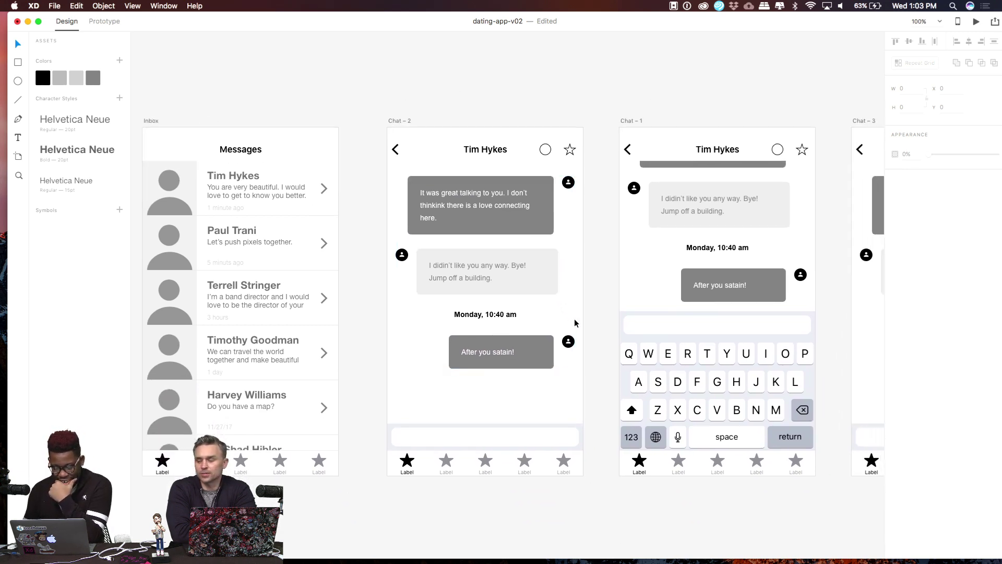
scroll(574, 323, "down", 3)
scroll(574, 322, "right", 1)
scroll(574, 323, "down", 1)
scroll(575, 322, "right", 2)
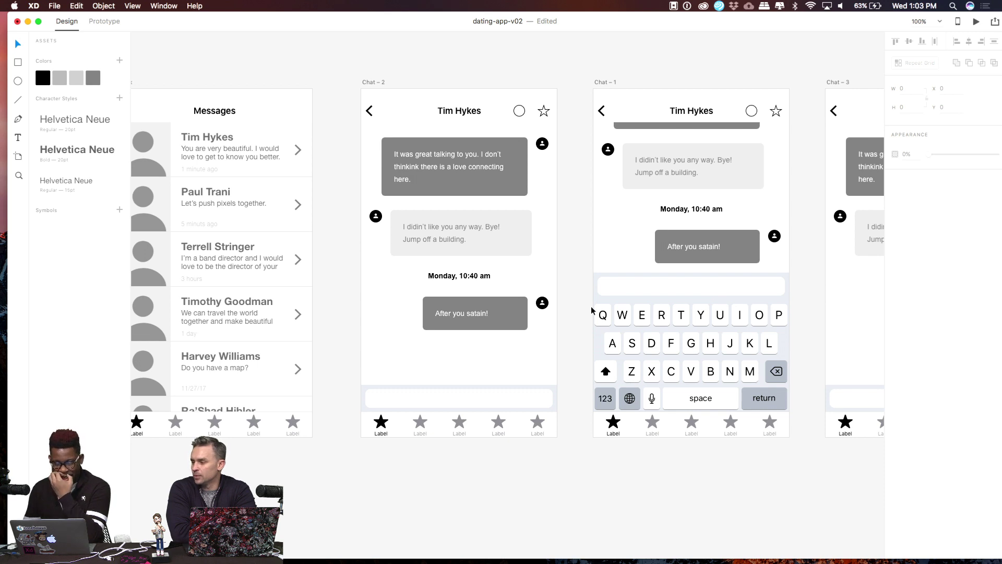
scroll(597, 281, "right", 3)
scroll(597, 281, "down", 1)
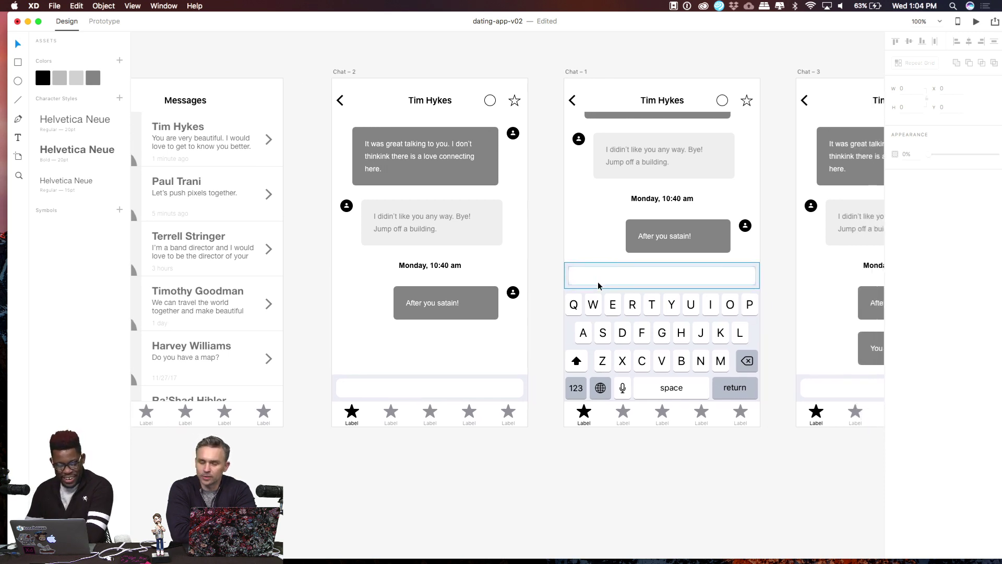
scroll(524, 210, "right", 5)
scroll(525, 211, "up", 2)
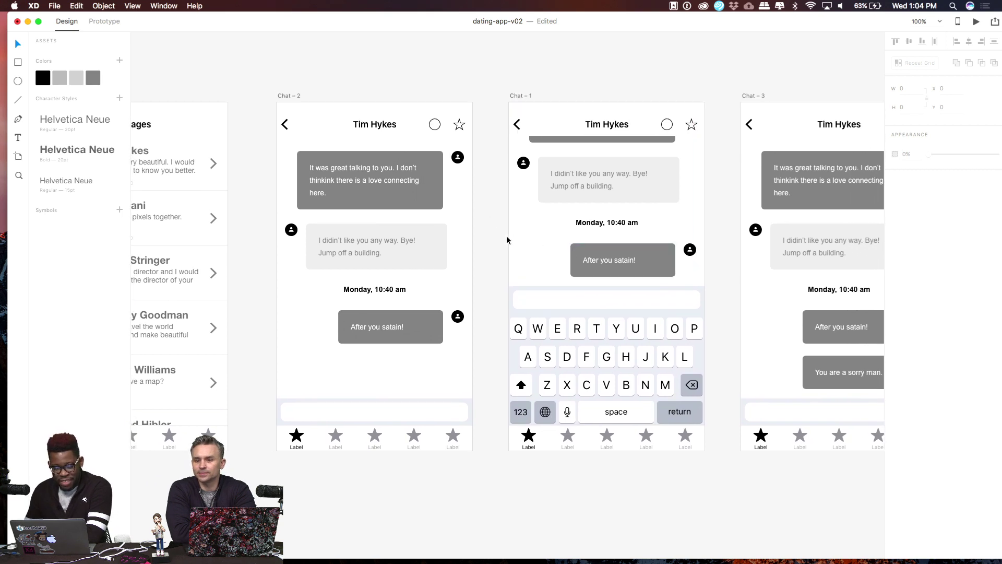
scroll(506, 236, "right", 2)
scroll(506, 236, "down", 1)
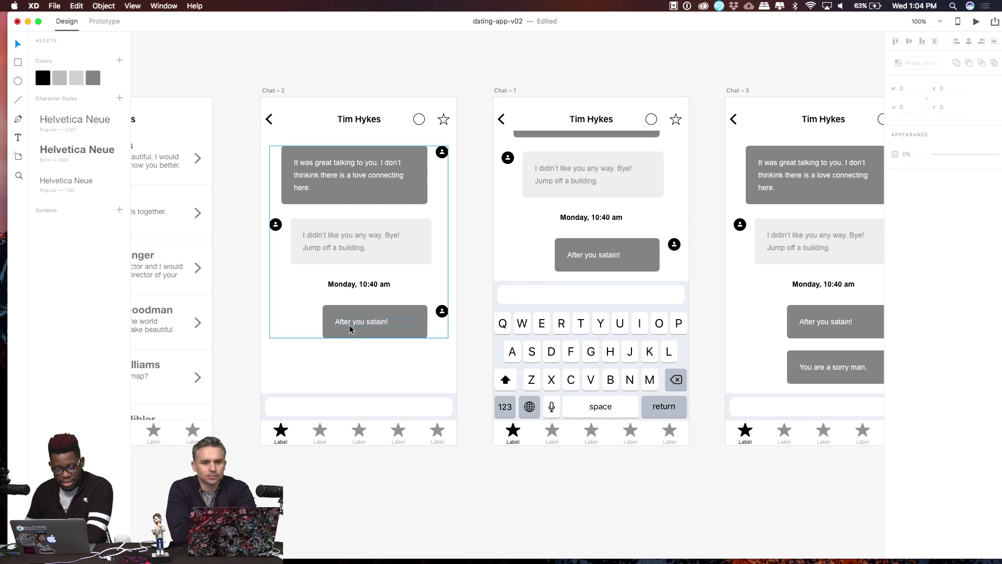
scroll(416, 322, "right", 10)
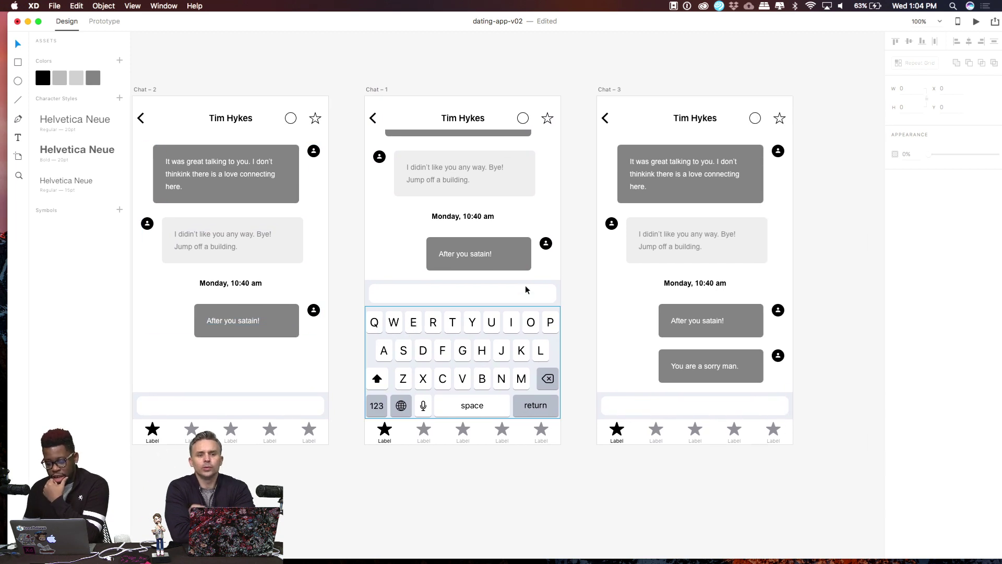
Examine the Who Viewed You list artboard alongside the Chat – 3 conversation
scroll(539, 276, "left", 2)
scroll(539, 275, "up", 1)
scroll(539, 278, "right", 20)
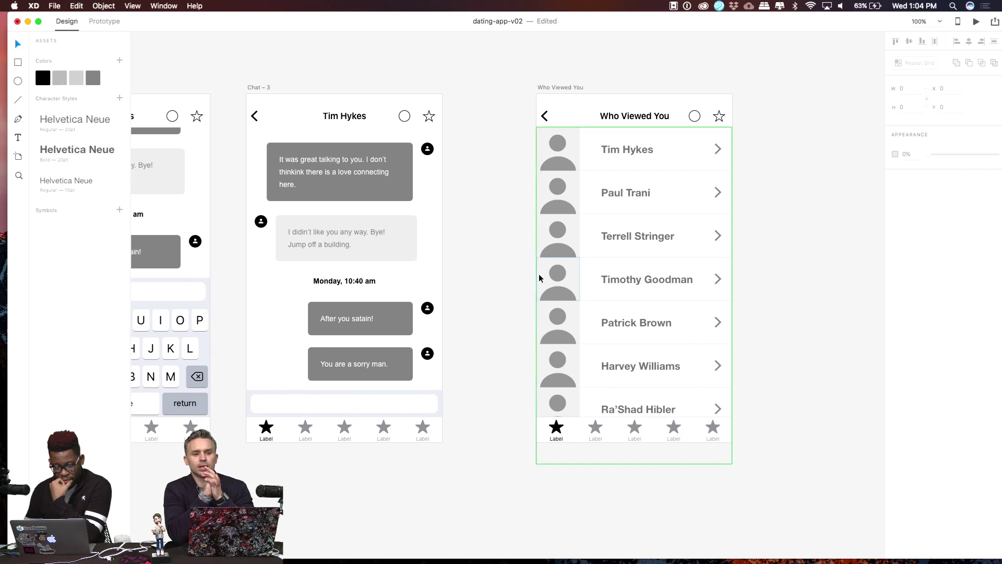
scroll(772, 268, "right", 2)
scroll(772, 268, "down", 1)
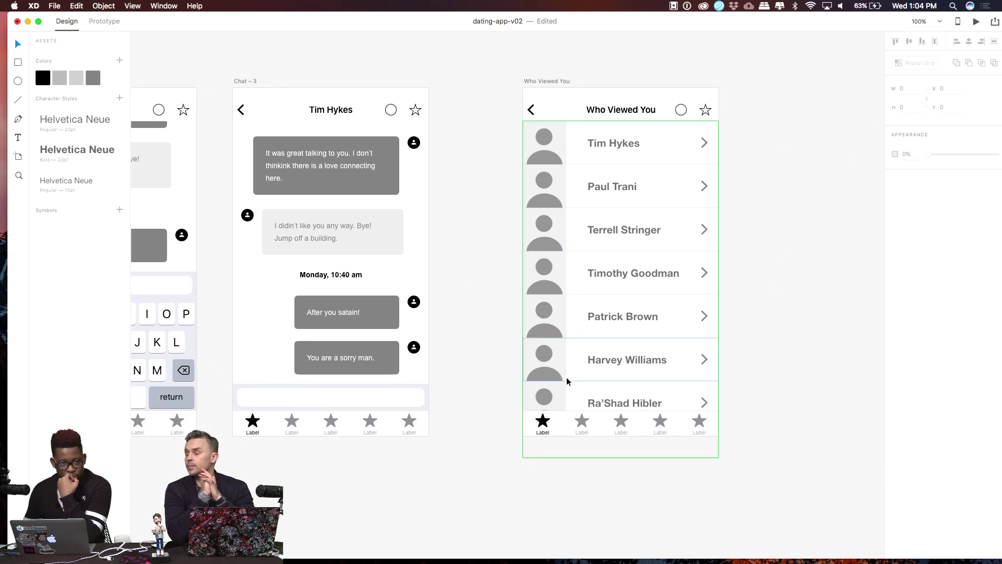
scroll(498, 331, "down", 1)
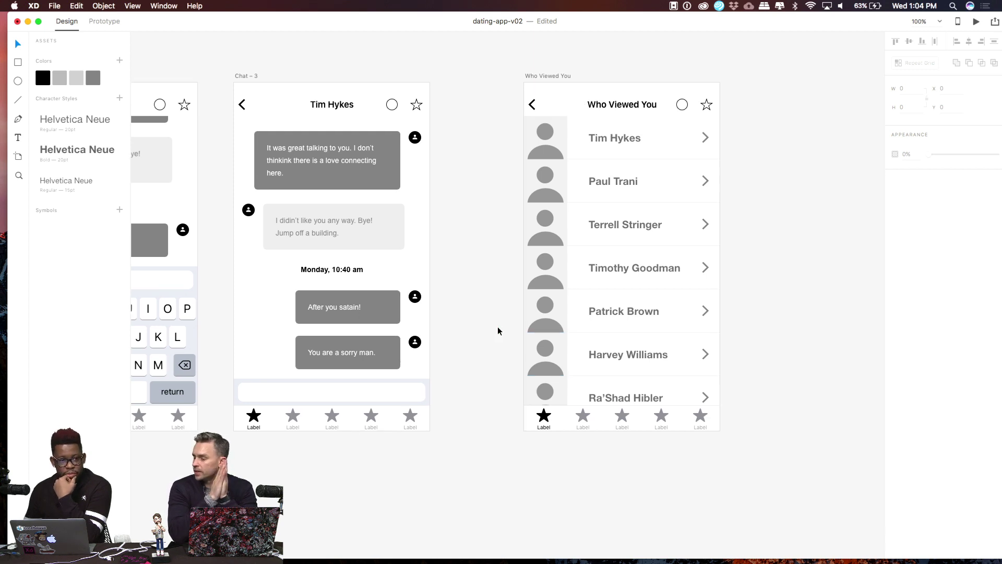
scroll(498, 331, "down", 3)
scroll(498, 331, "left", 2)
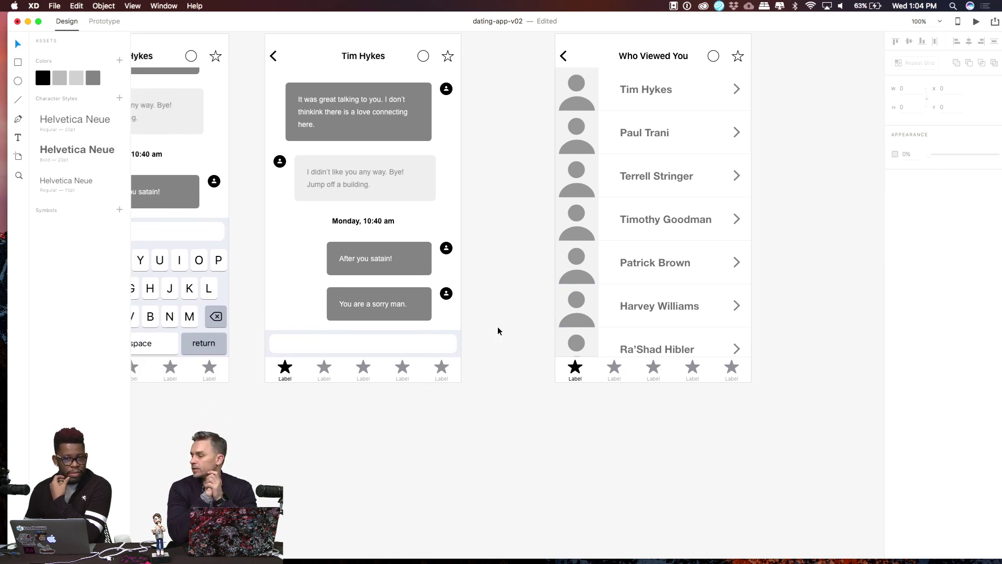
scroll(498, 331, "down", 2)
scroll(498, 331, "left", 5)
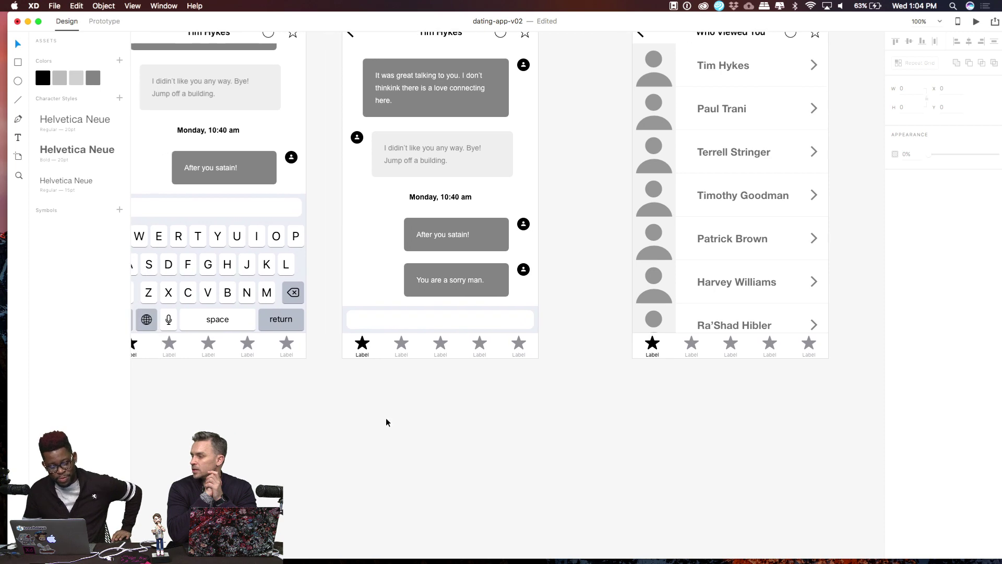
scroll(386, 422, "down", 2)
scroll(387, 421, "left", 6)
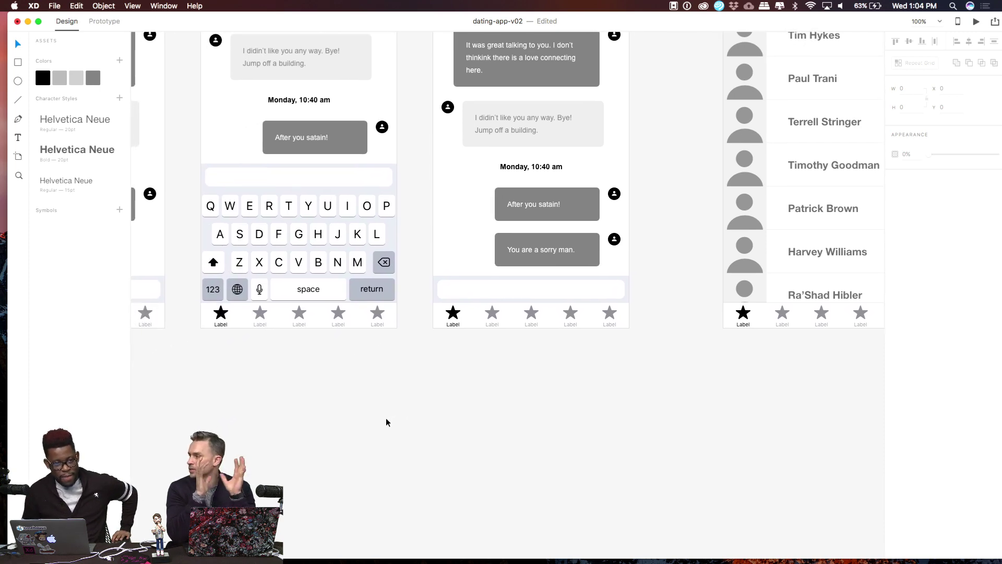
Examine the Map and Change Location artboards below the chat screens, with the view reduced to 75%
scroll(386, 421, "down", 20)
scroll(387, 421, "left", 15)
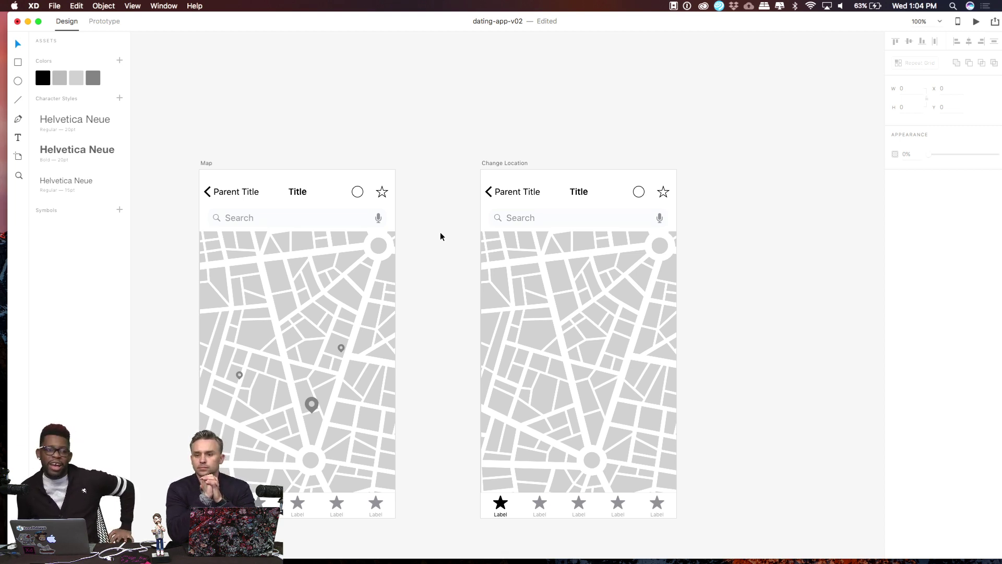
scroll(447, 260, "down", 6)
scroll(448, 261, "left", 4)
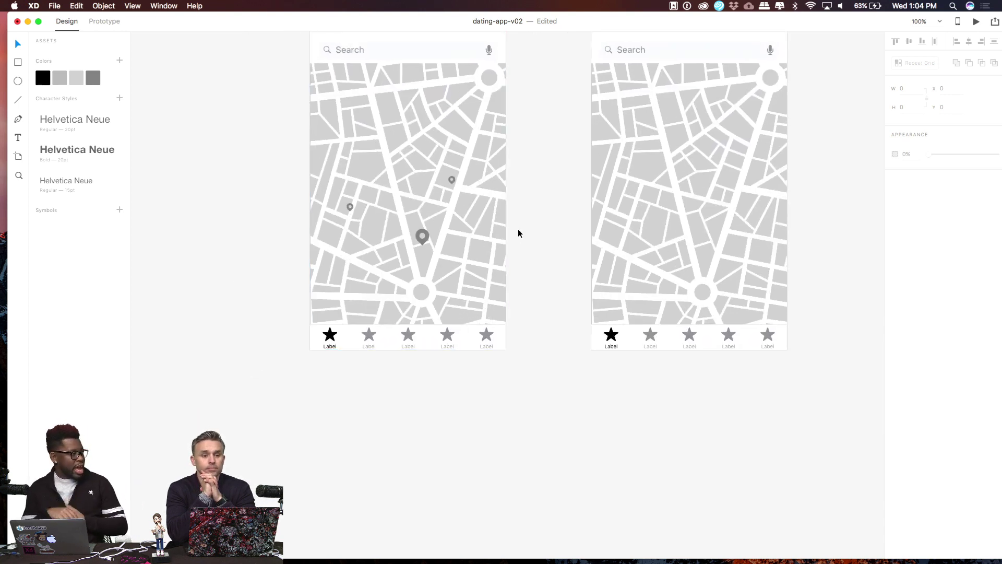
scroll(518, 233, "right", 3)
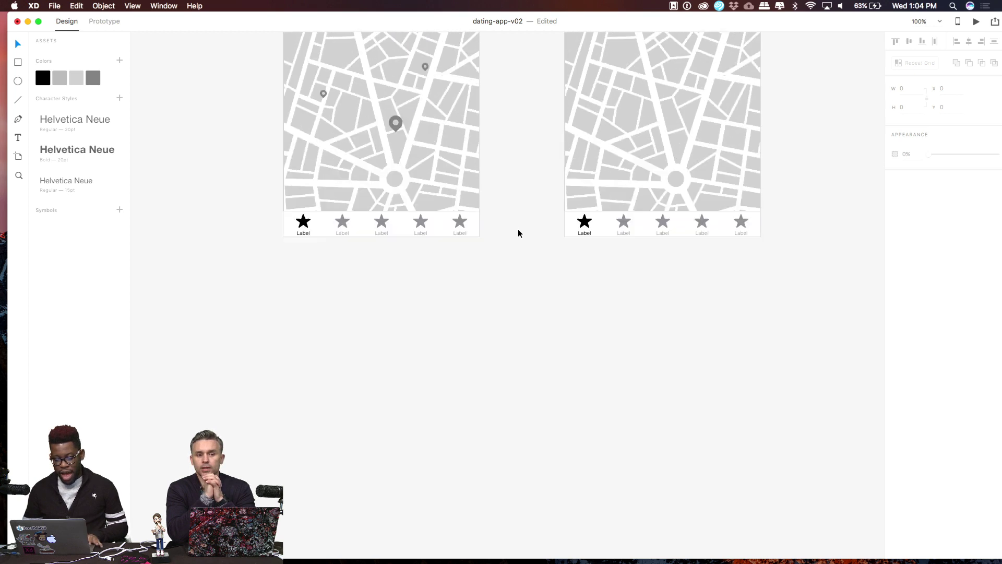
scroll(518, 233, "up", 5)
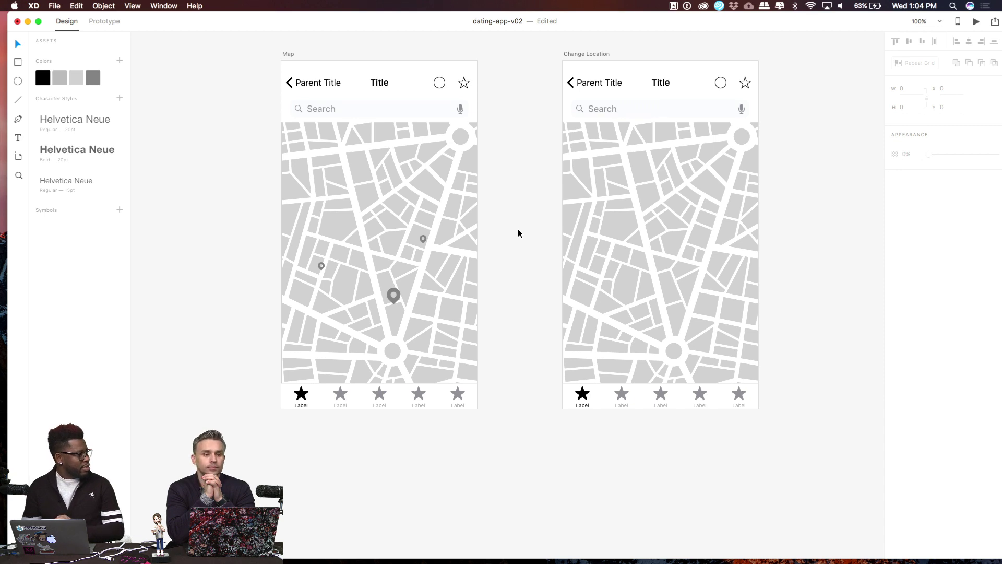
scroll(518, 228, "up", 1)
key("super+minus")
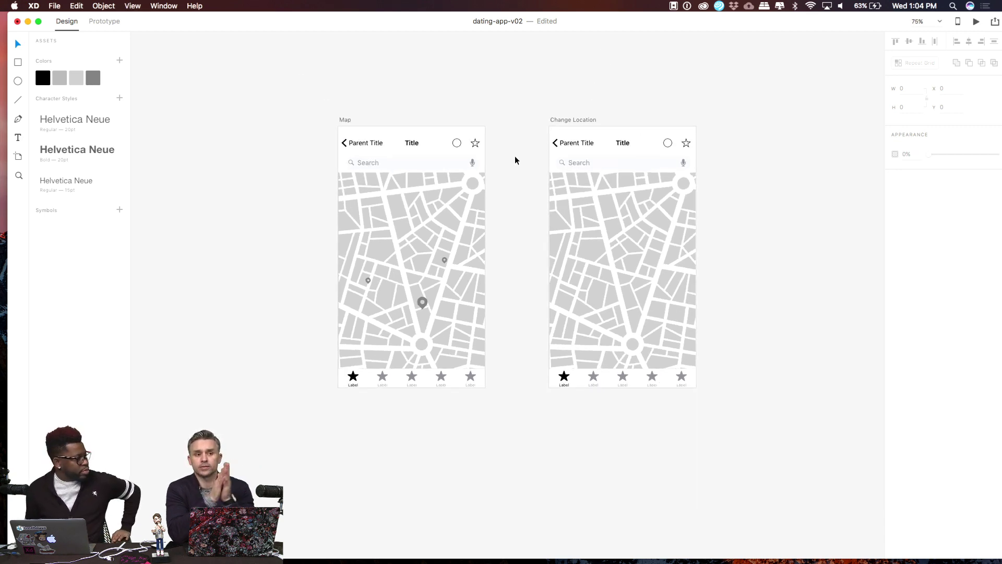
scroll(515, 156, "up", 3)
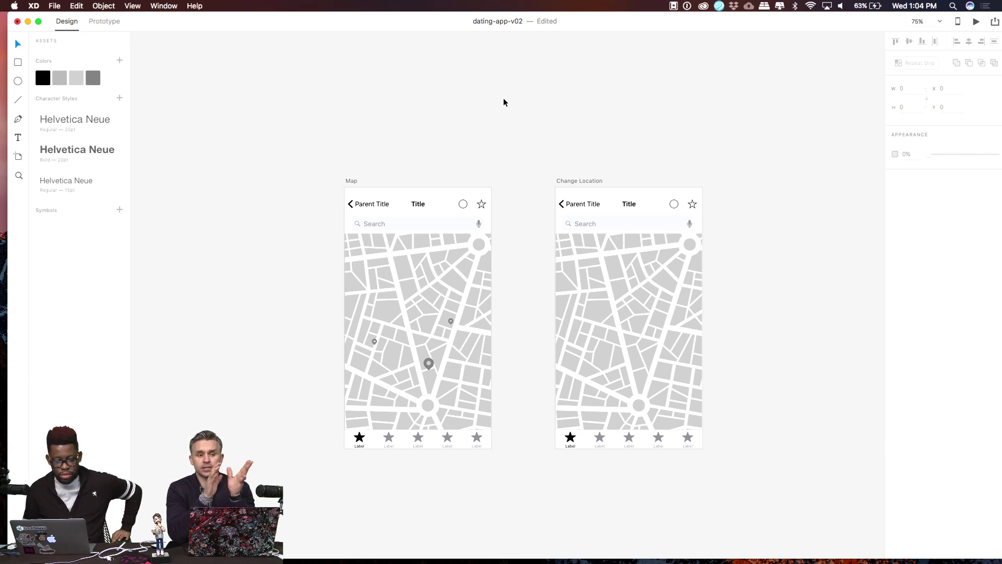
scroll(504, 100, "up", 3)
scroll(503, 101, "down", 6)
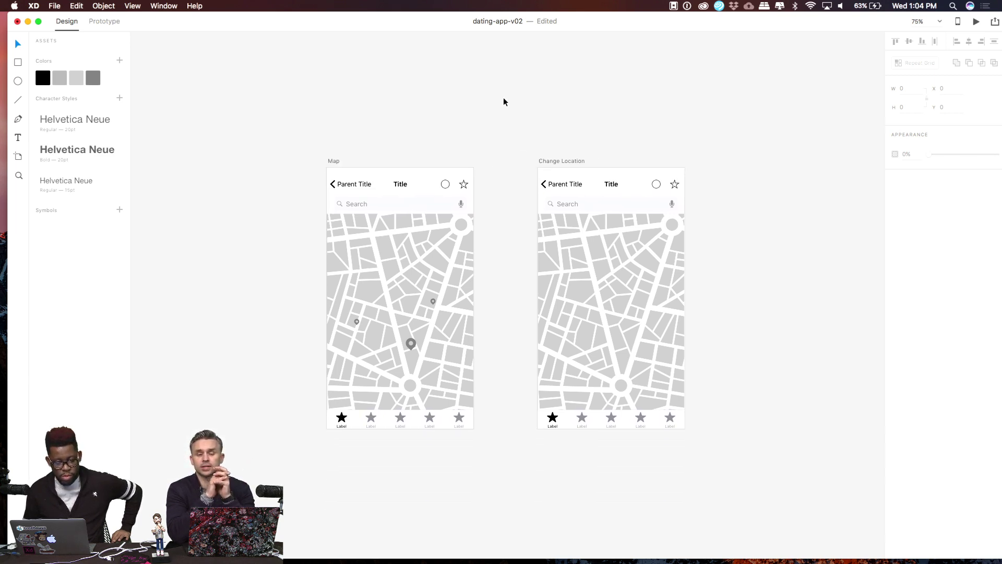
scroll(503, 97, "up", 2)
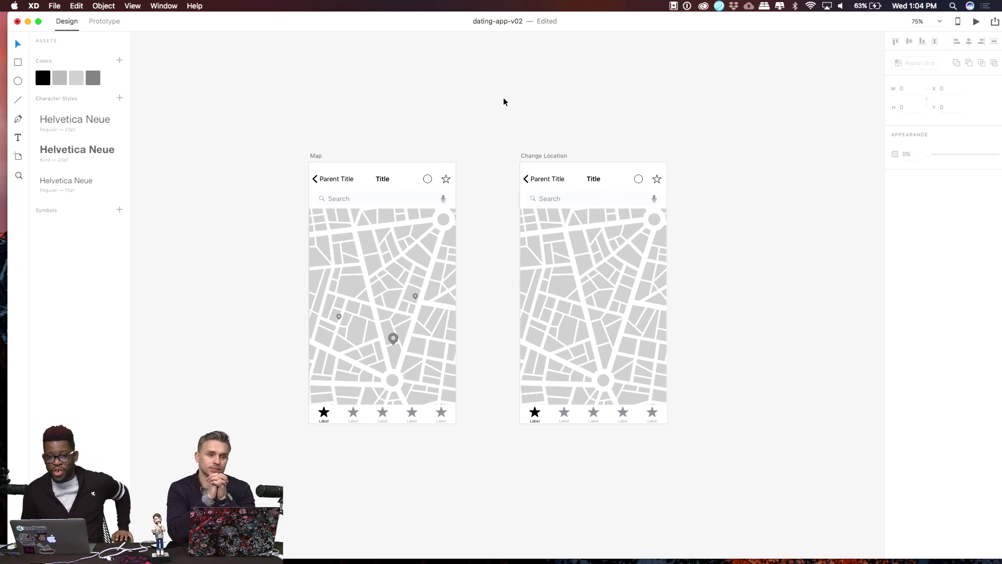
Switch to Prototype mode and draw a connection from the Title artboard to the Selection artboard under Start Screen and On Boarding
scroll(500, 93, "up", 20)
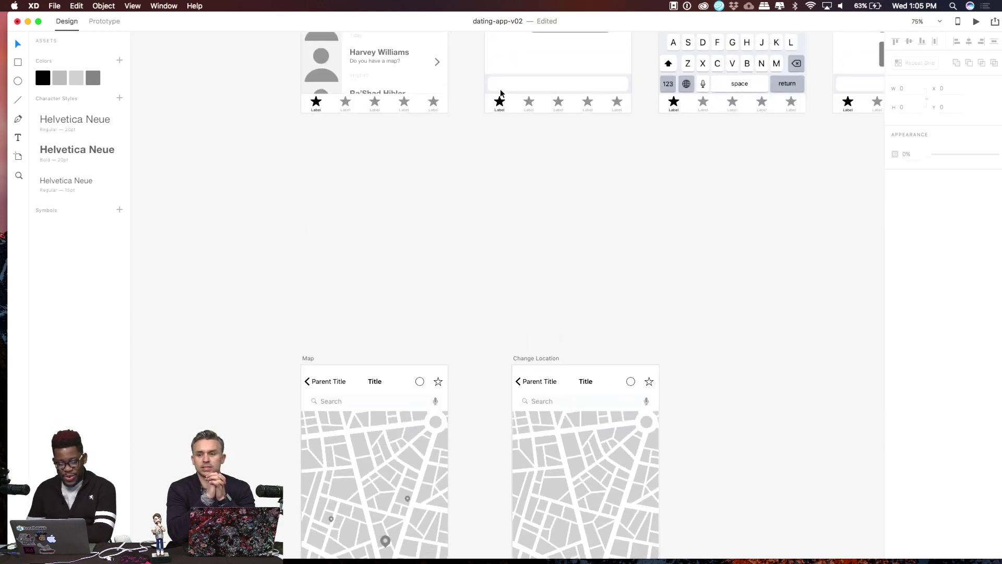
scroll(500, 93, "up", 20)
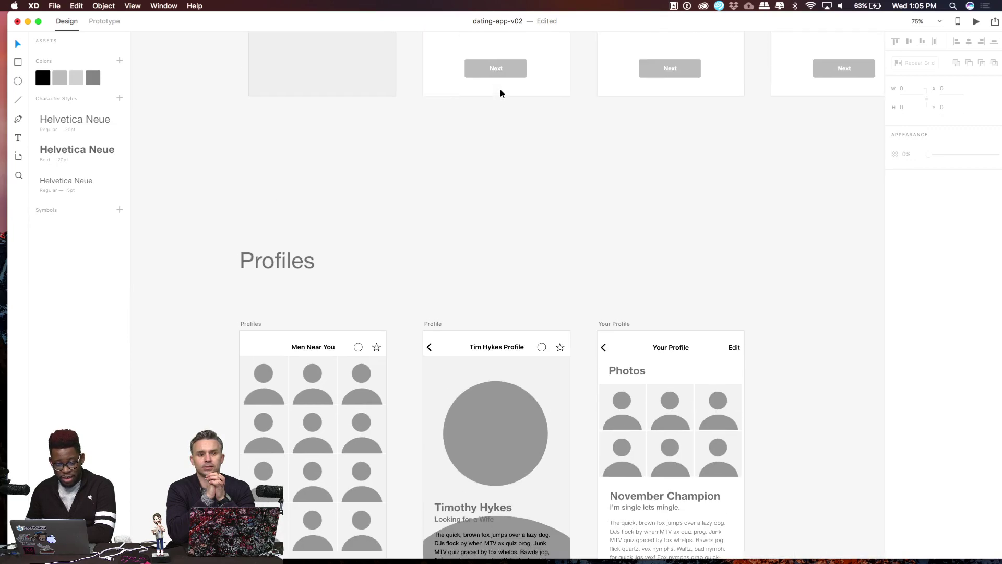
scroll(500, 93, "up", 3)
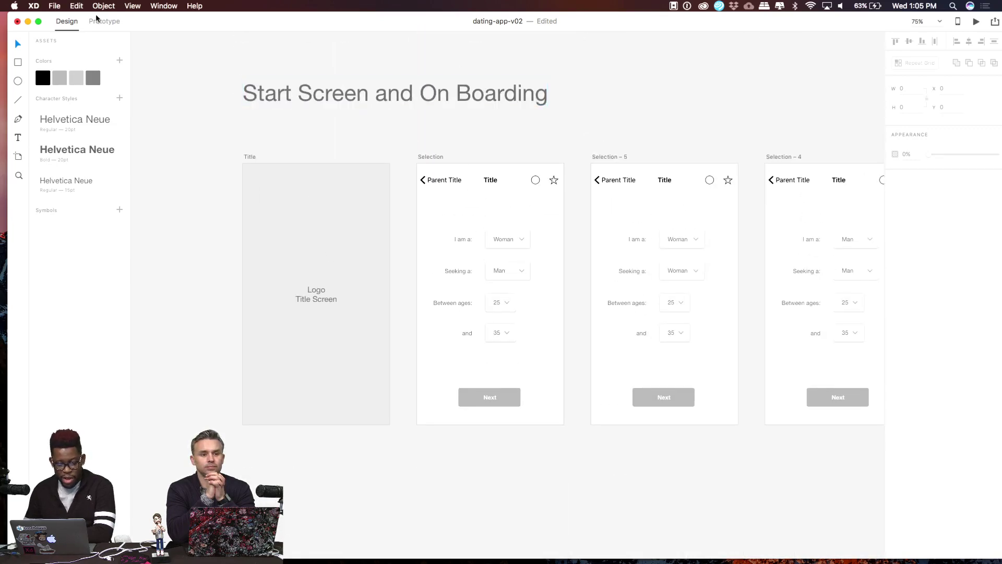
left_click(114, 21)
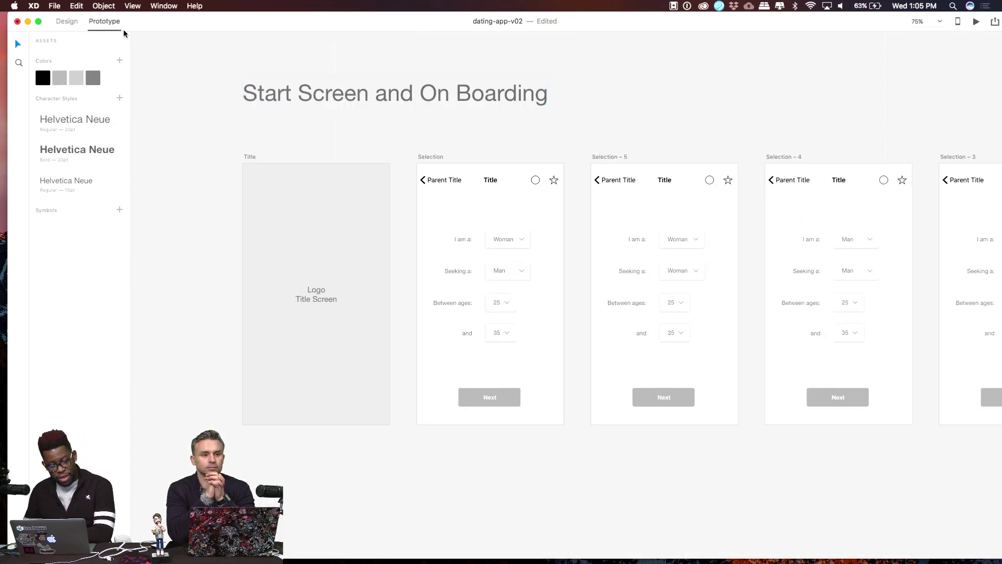
left_click(327, 309)
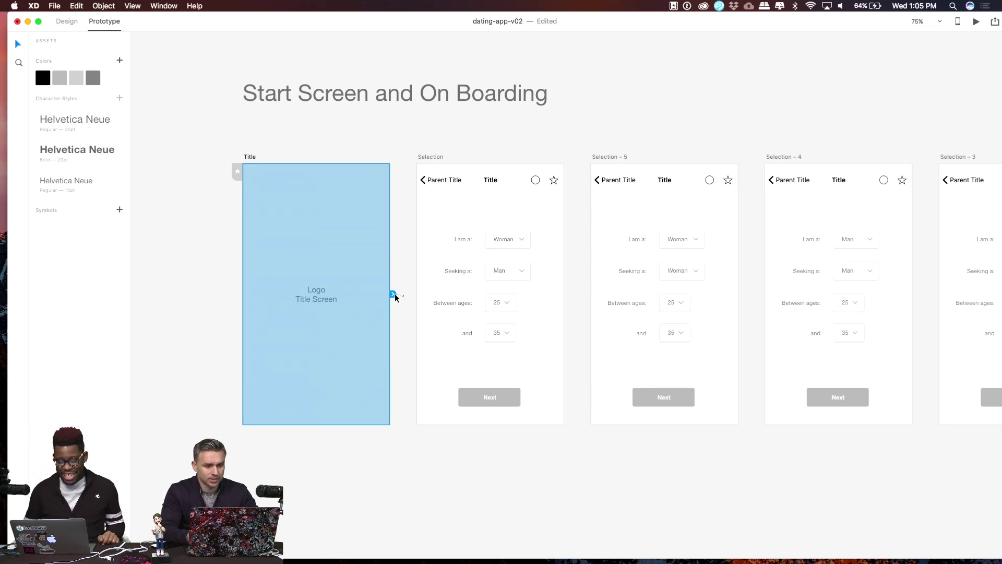
left_click_drag(393, 294, 416, 320)
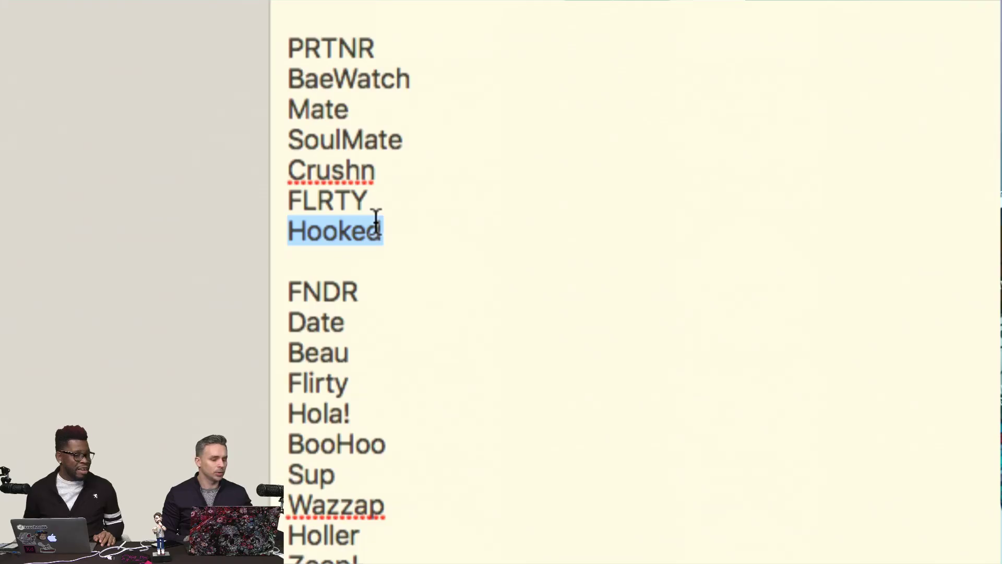
left_click(393, 233)
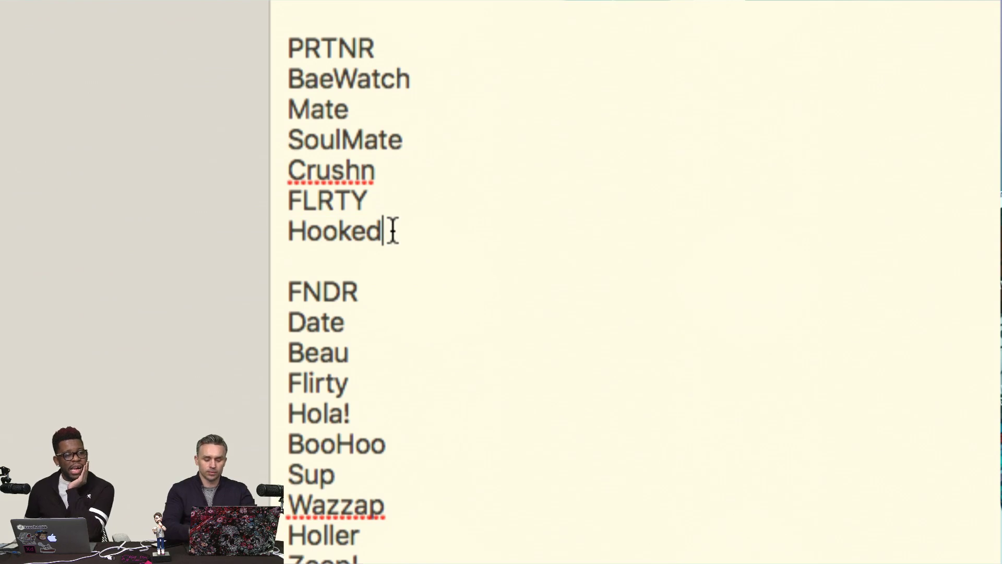
type("<<<<<<")
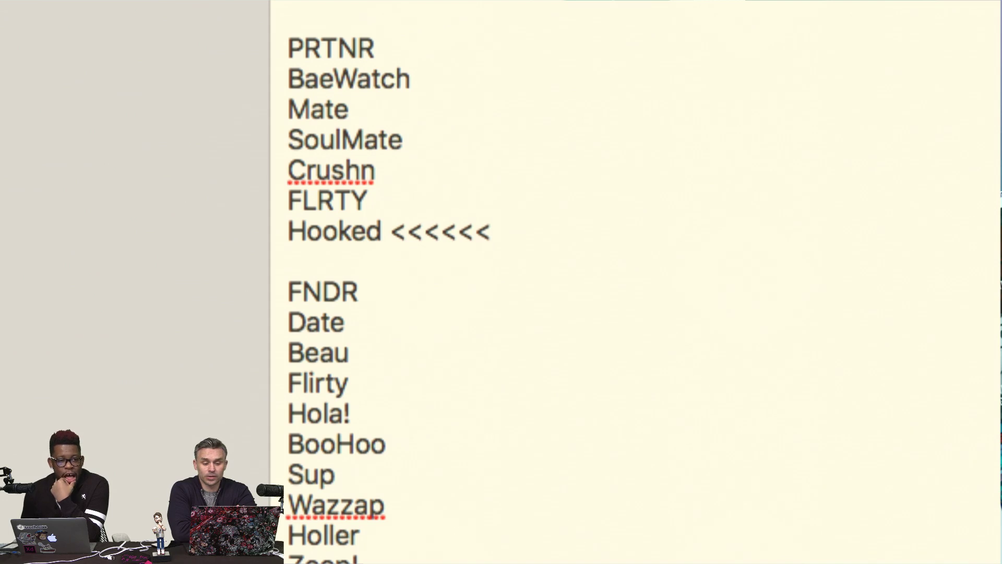
key("BackSpace")
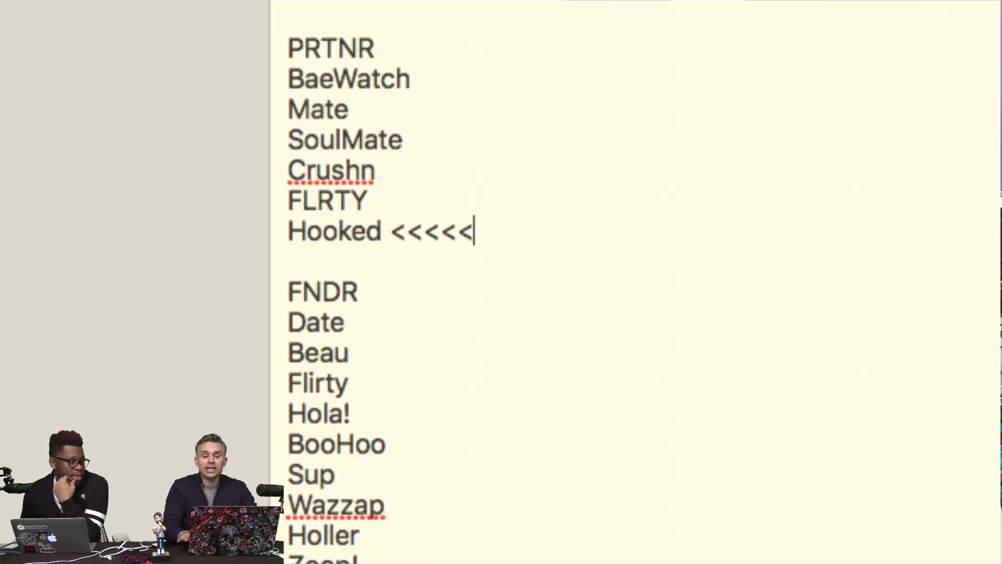
key("BackSpace")
key("BackSpace")
key("BackSpace")
key("BackSpace")
key("BackSpace")
key("BackSpace")
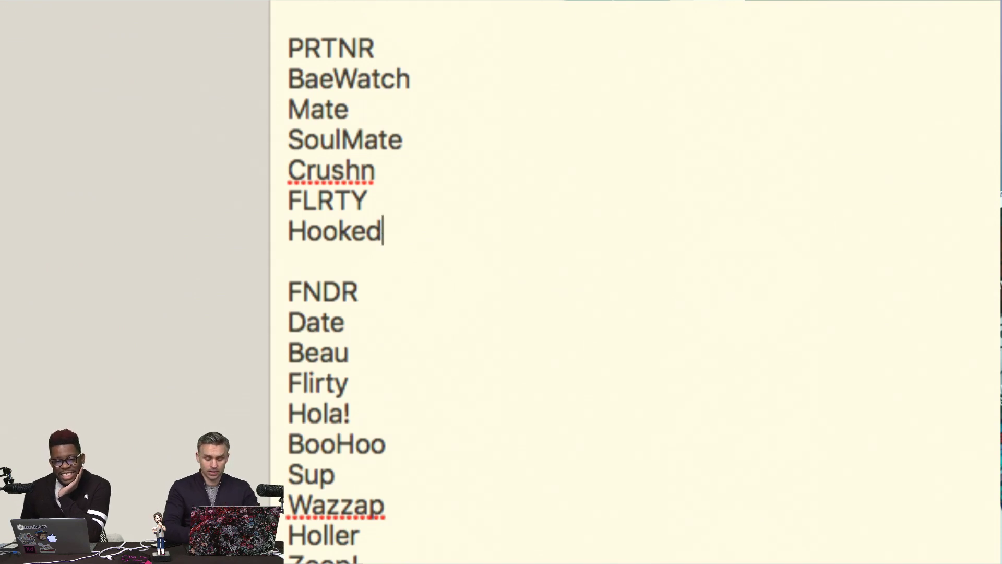
Add the name Mingle on a new line below Hooked in the app name ideas note
key("Return")
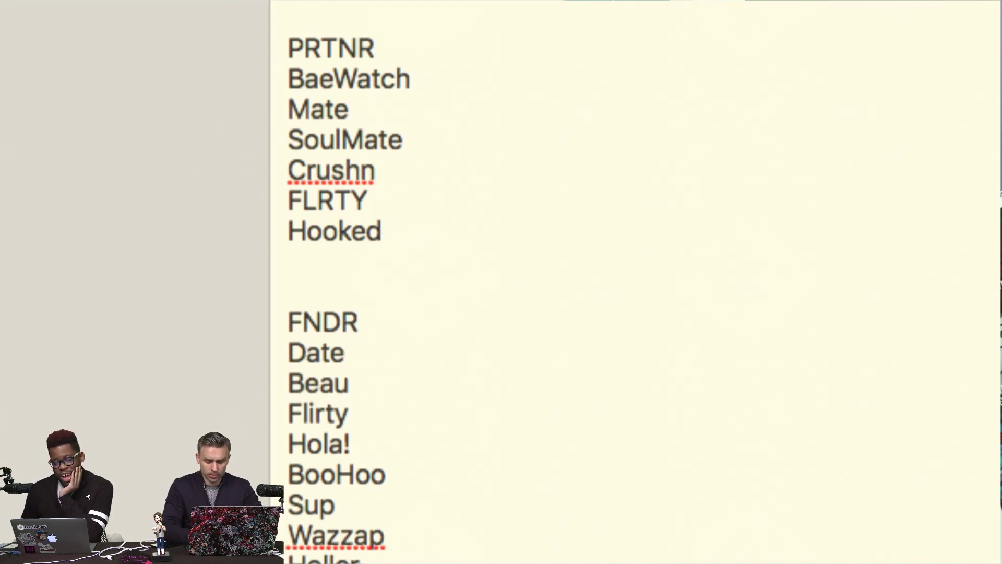
type("Mingle")
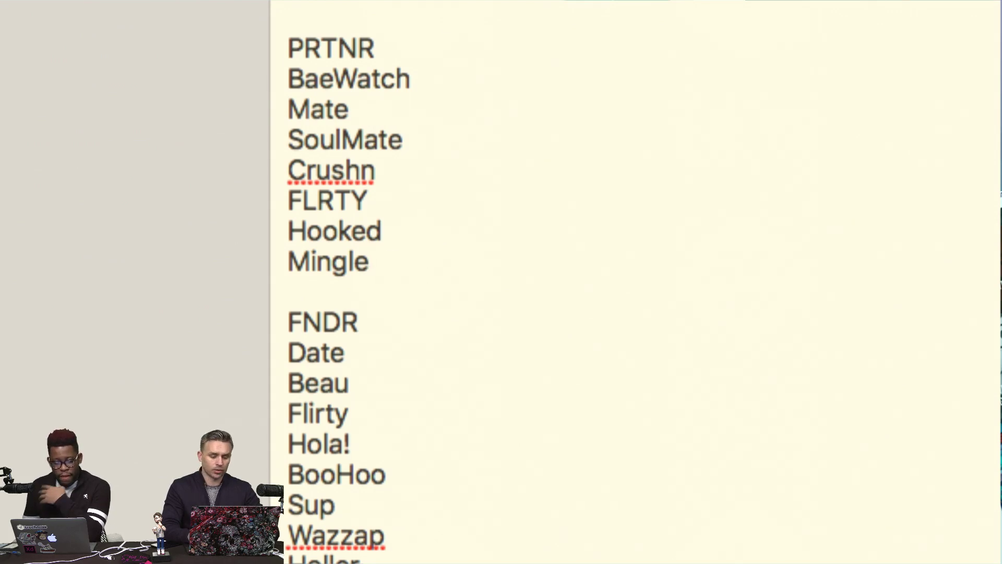
Review the second group of name ideas in the note, from FNDR down to Where U At?
scroll(387, 543, "down", 3)
scroll(389, 557, "down", 5)
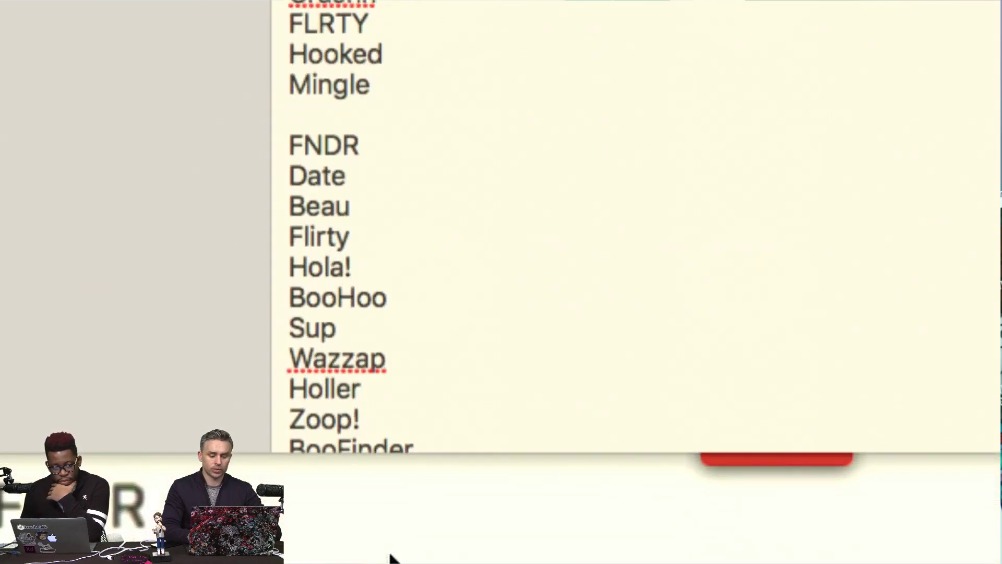
scroll(417, 297, "down", 4)
scroll(417, 296, "down", 3)
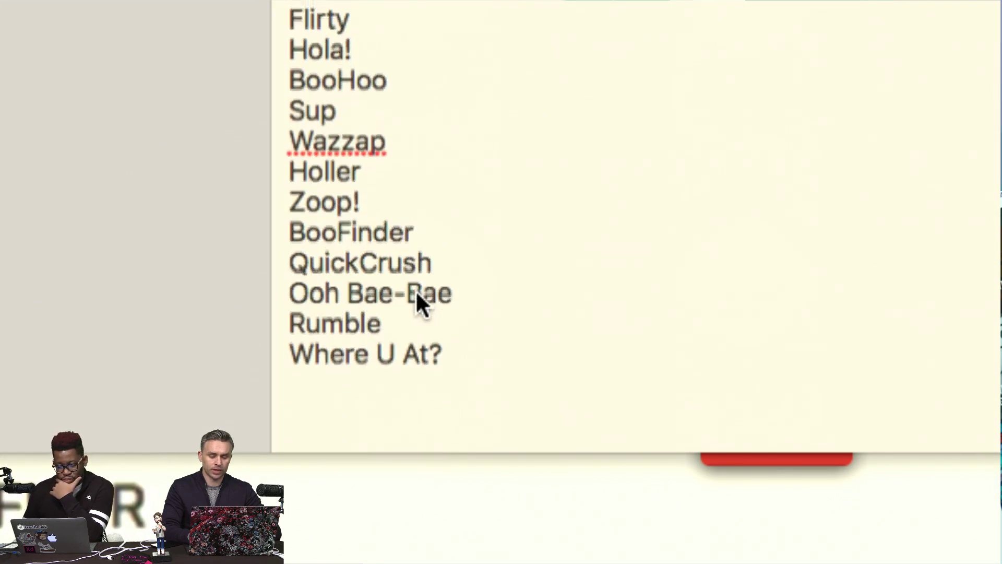
scroll(417, 295, "up", 3)
scroll(418, 295, "down", 2)
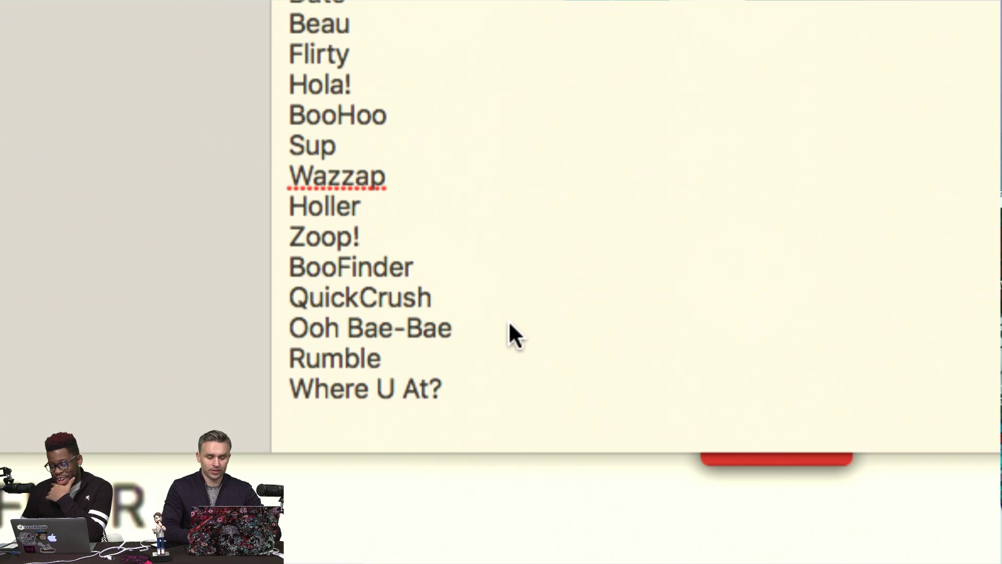
left_click(389, 236)
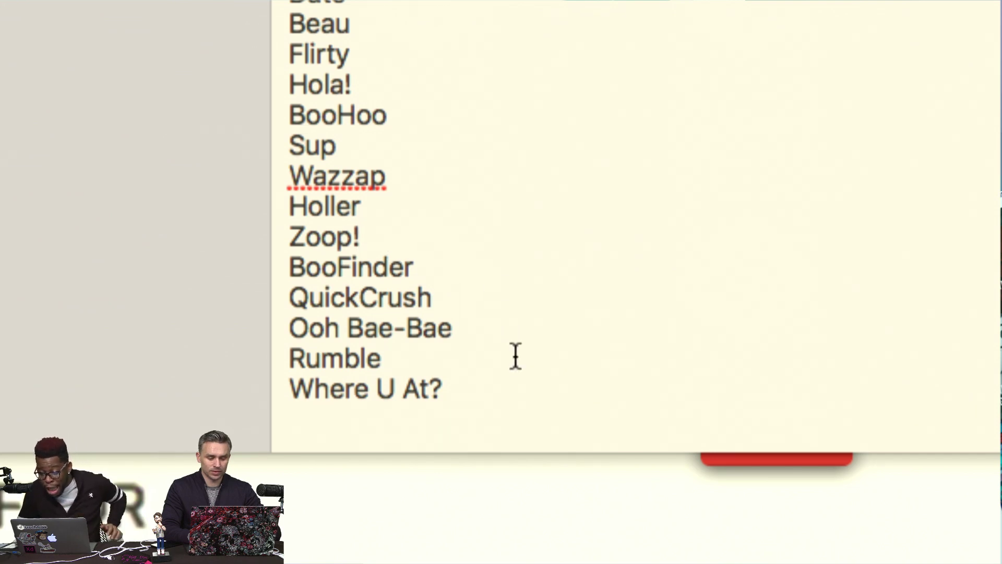
scroll(515, 354, "up", 2)
scroll(481, 31, "up", 2)
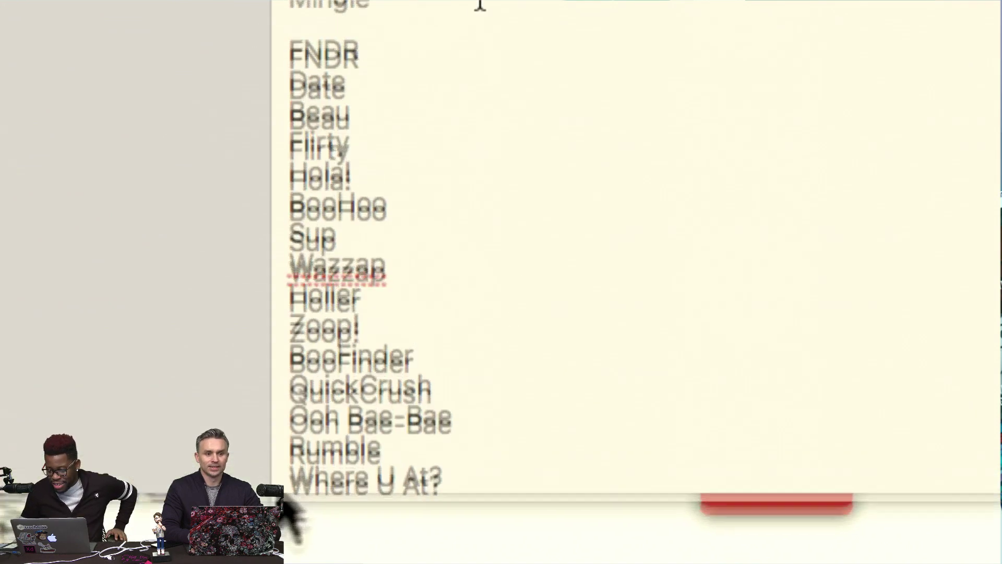
scroll(480, 4, "up", 4)
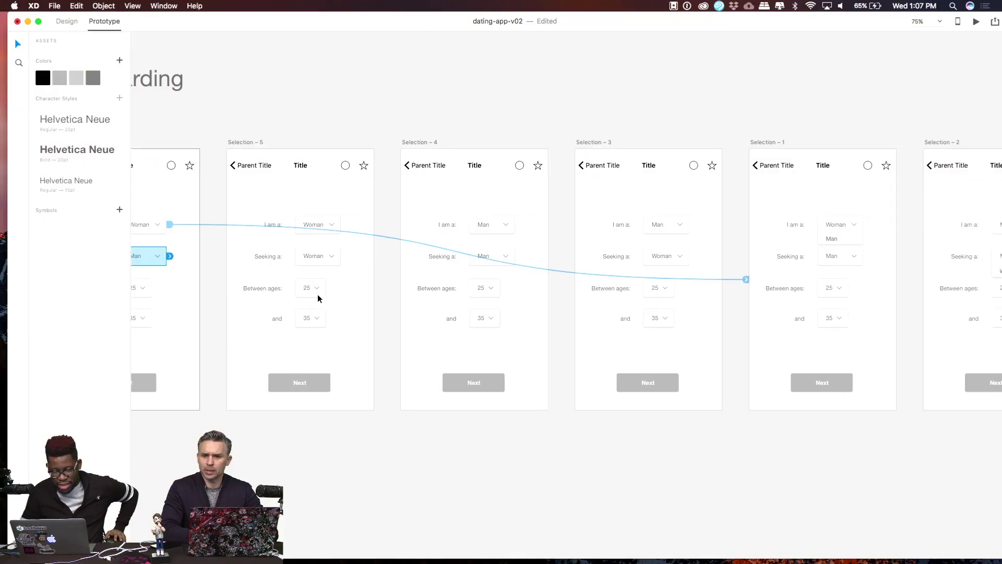
Draw a connection from the Seeking a dropdown on the Selection artboard to Selection – 2, with a 0.4 s Dissolve transition and Ease Out
scroll(317, 293, "right", 3)
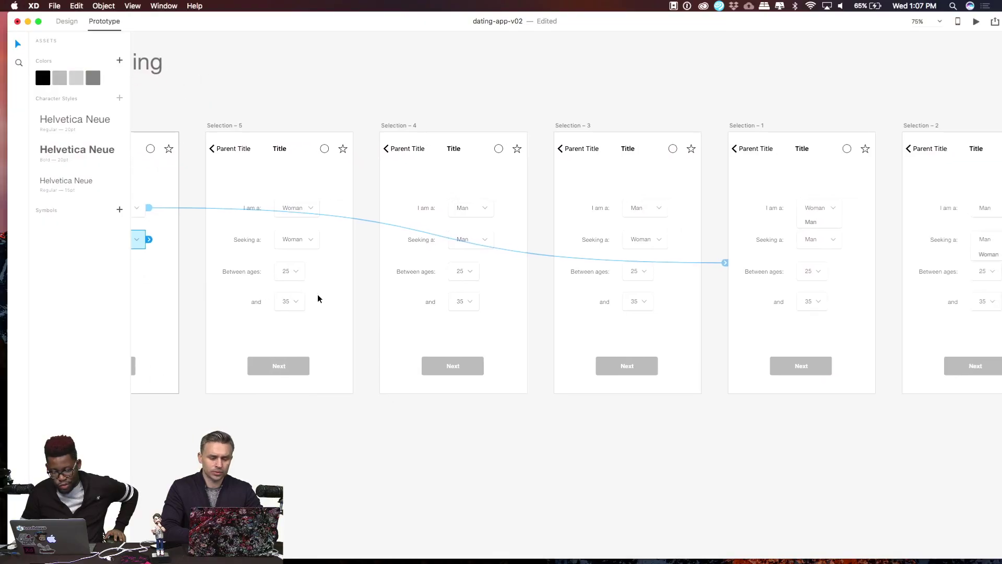
left_click_drag(149, 239, 904, 264)
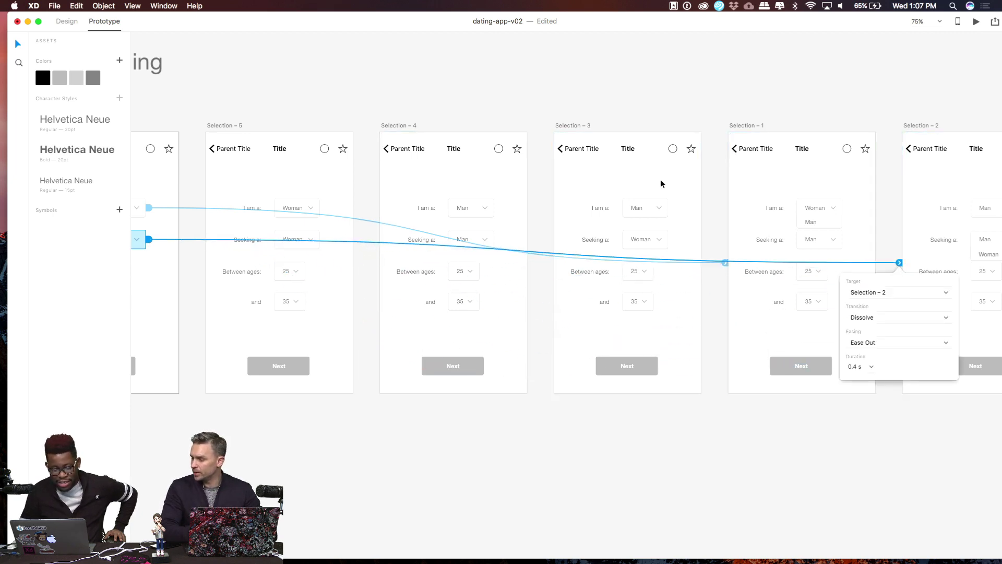
scroll(659, 179, "left", 5)
scroll(556, 117, "left", 3)
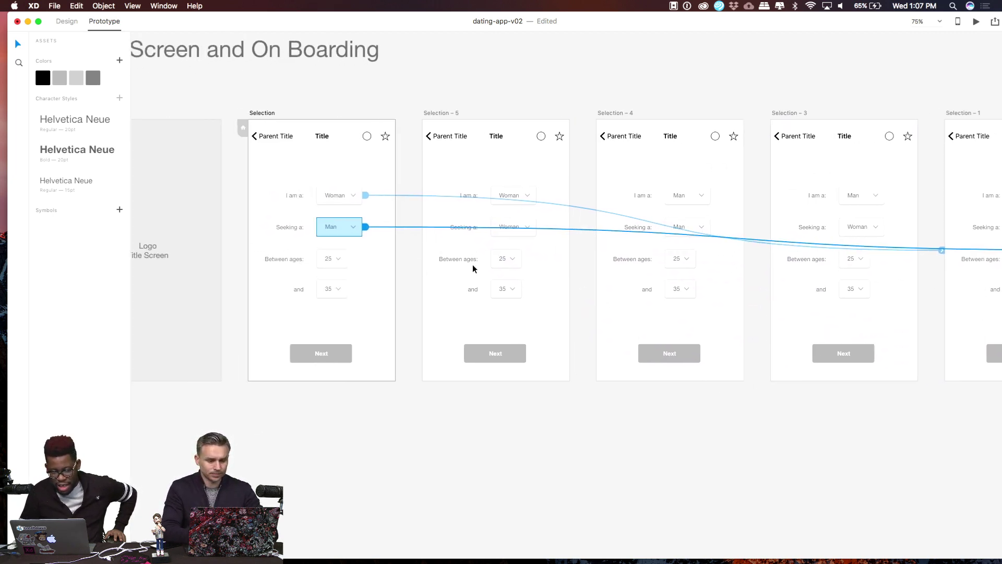
Examine the Selection artboard variants and the connections leaving the two dropdowns on the first Selection screen
scroll(471, 264, "right", 5)
scroll(456, 206, "down", 1)
scroll(456, 205, "right", 2)
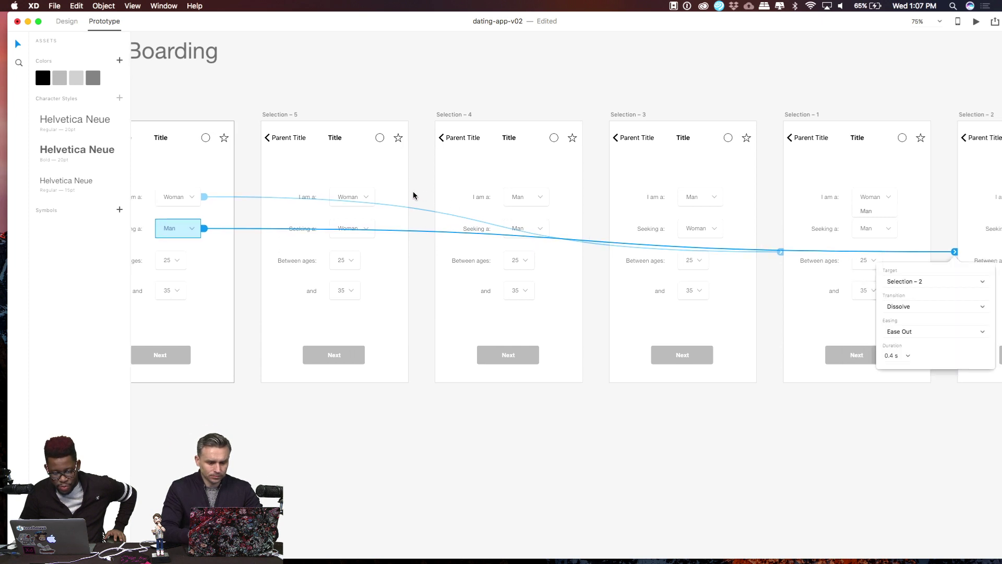
scroll(413, 195, "left", 1)
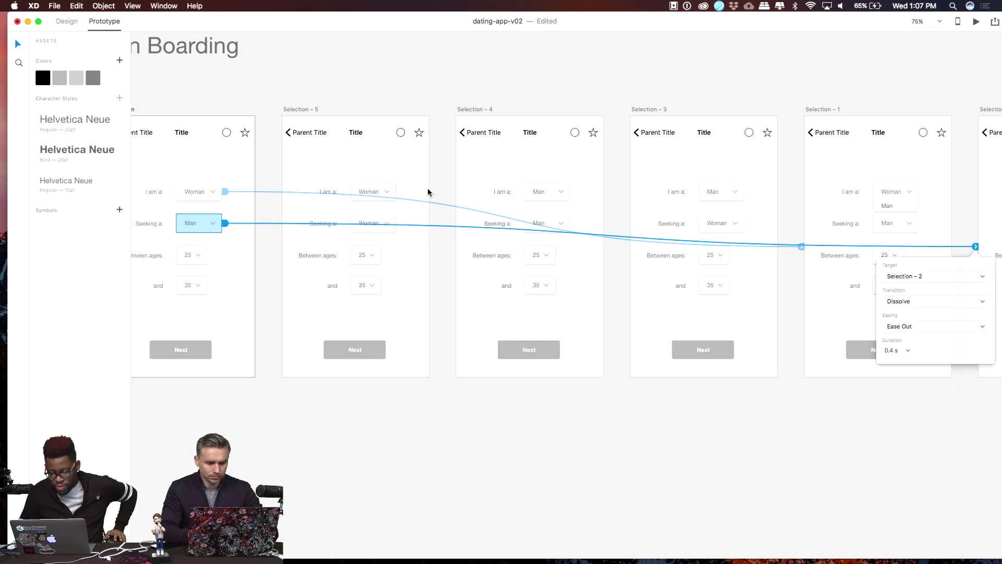
scroll(428, 192, "right", 1)
scroll(427, 192, "right", 2)
scroll(428, 192, "up", 1)
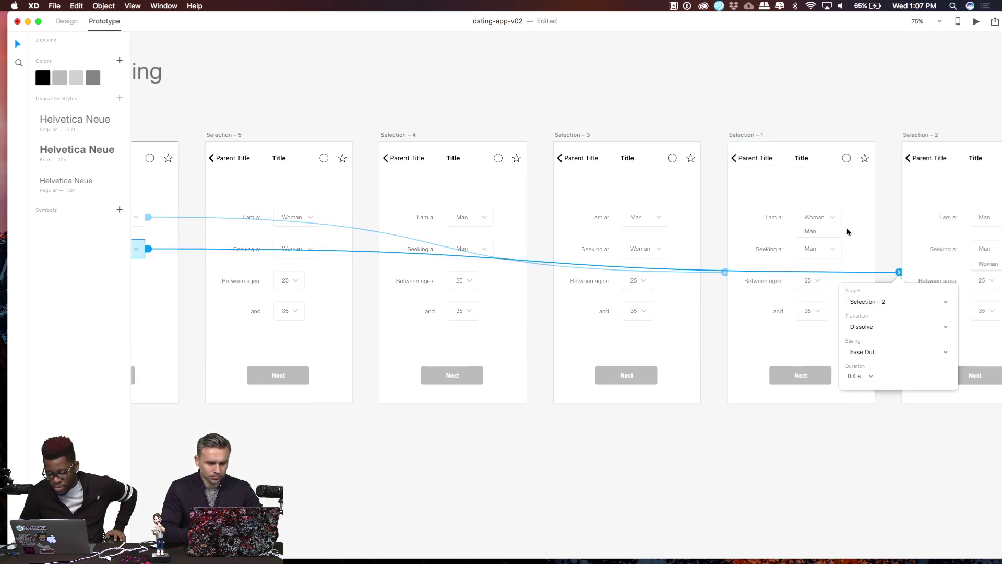
scroll(649, 297, "left", 2)
scroll(649, 298, "up", 1)
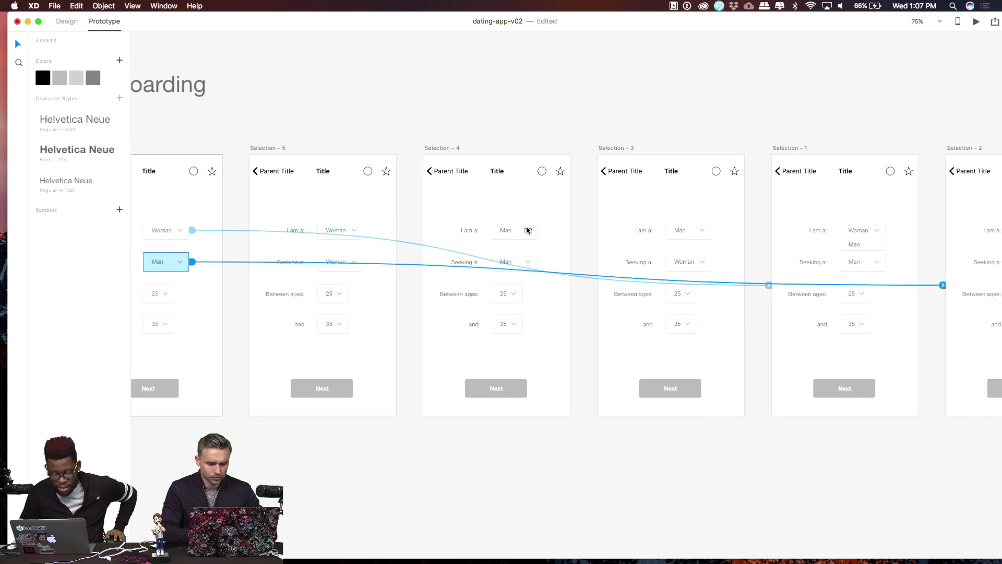
scroll(528, 261, "left", 3)
scroll(528, 261, "down", 1)
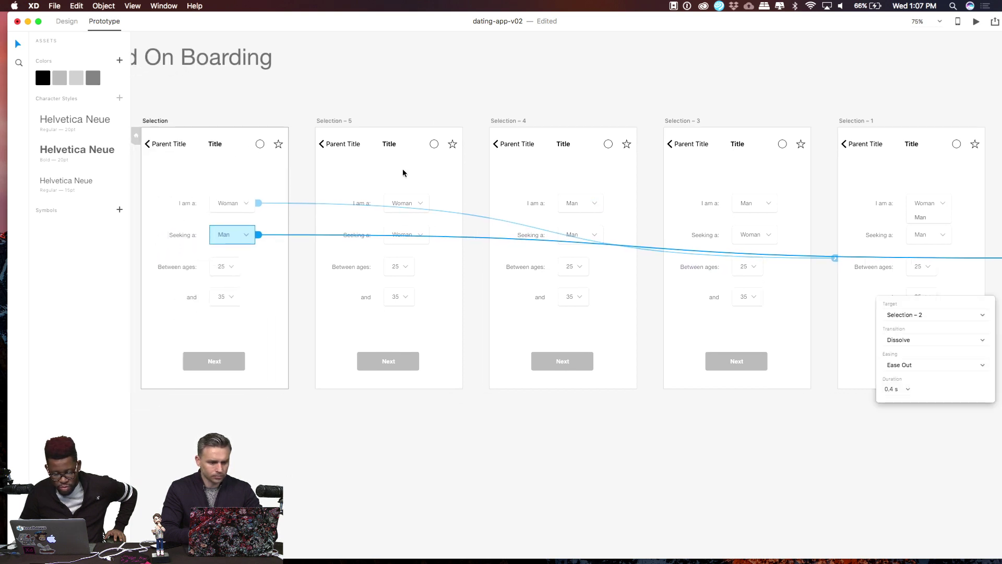
scroll(277, 171, "down", 1)
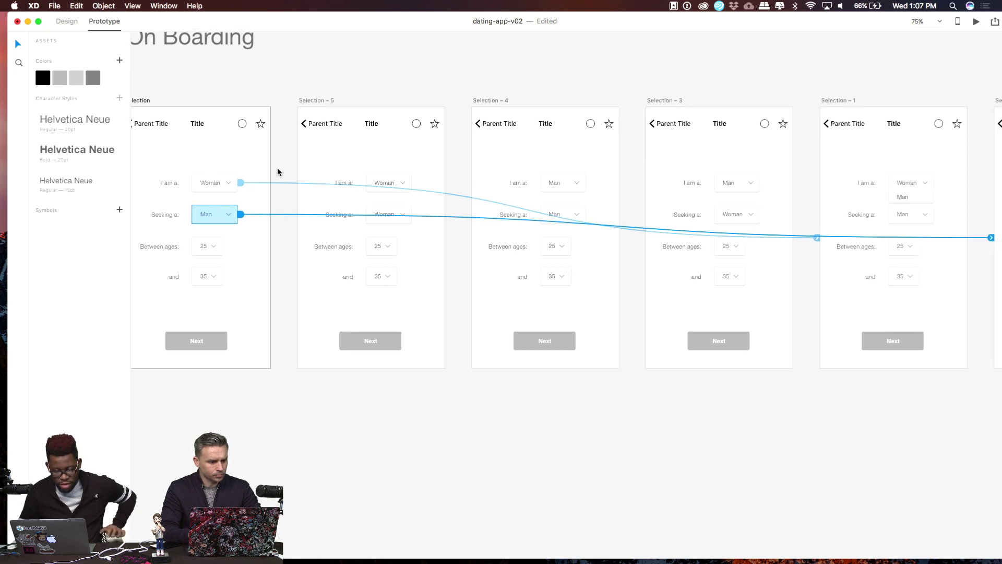
scroll(277, 172, "up", 3)
left_click(193, 182)
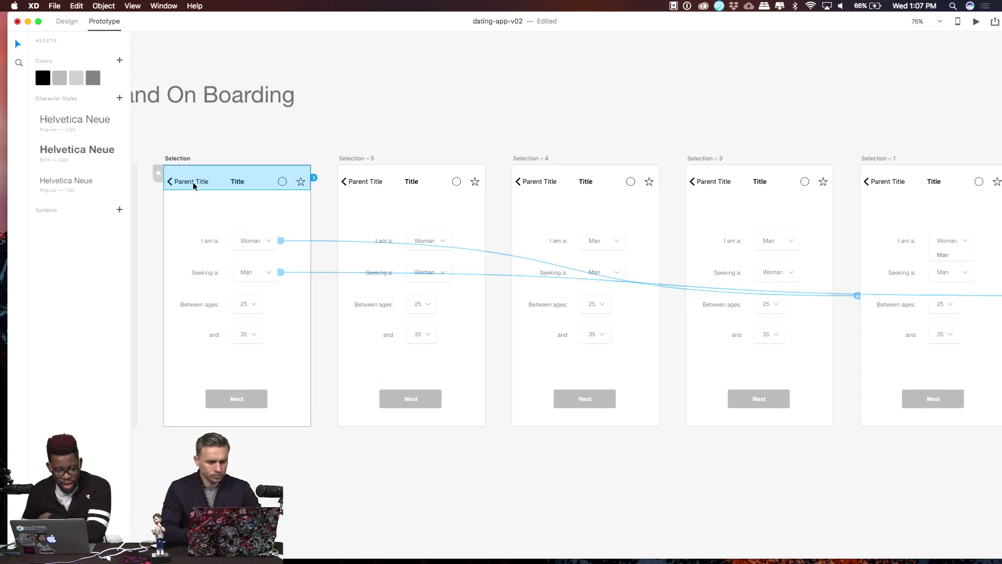
left_click(333, 142)
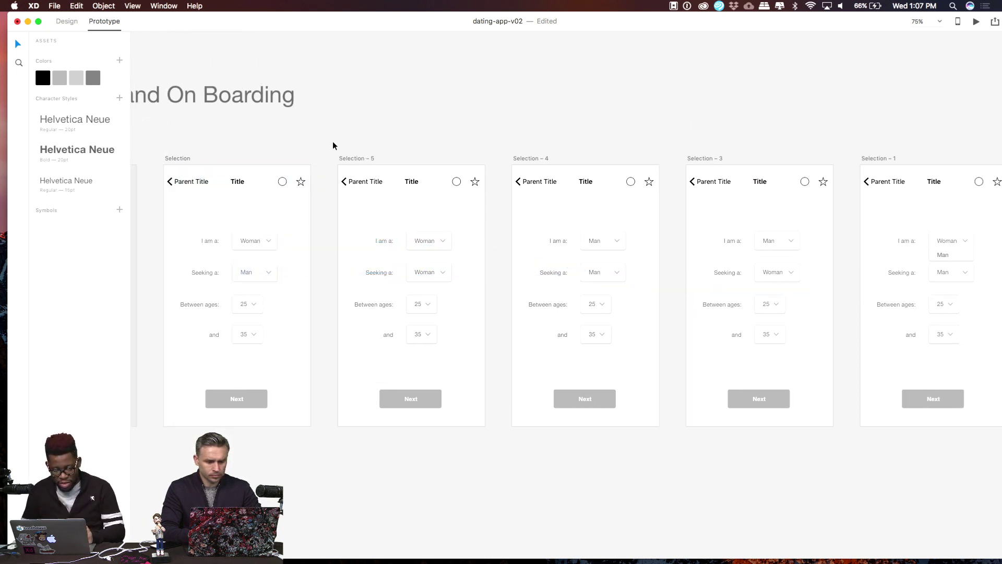
Connect the Next button on the Selection – 5 artboard to the Profiles – 1 artboard
scroll(424, 150, "right", 5)
scroll(424, 150, "down", 1)
scroll(424, 150, "right", 4)
scroll(423, 150, "down", 1)
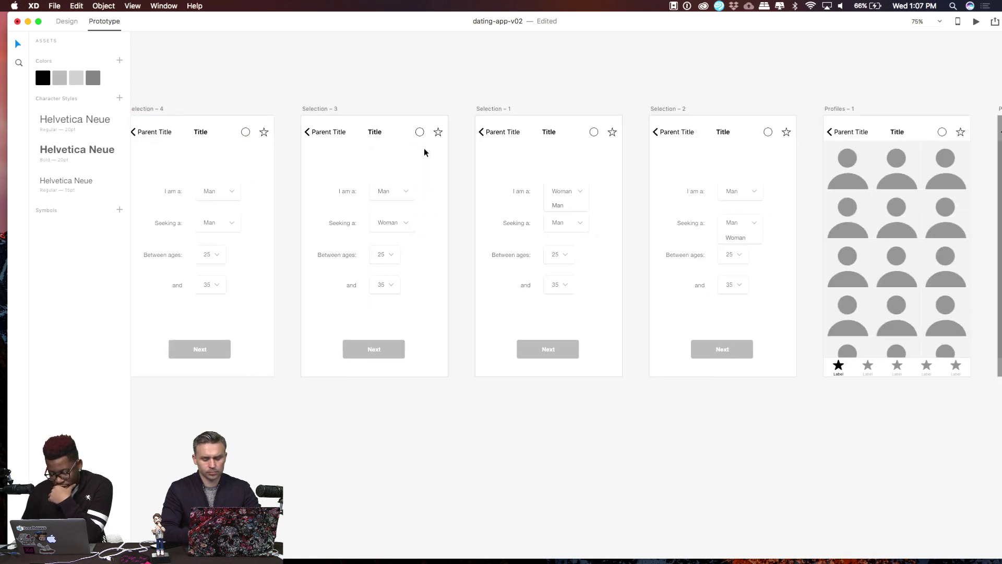
scroll(311, 340, "left", 3)
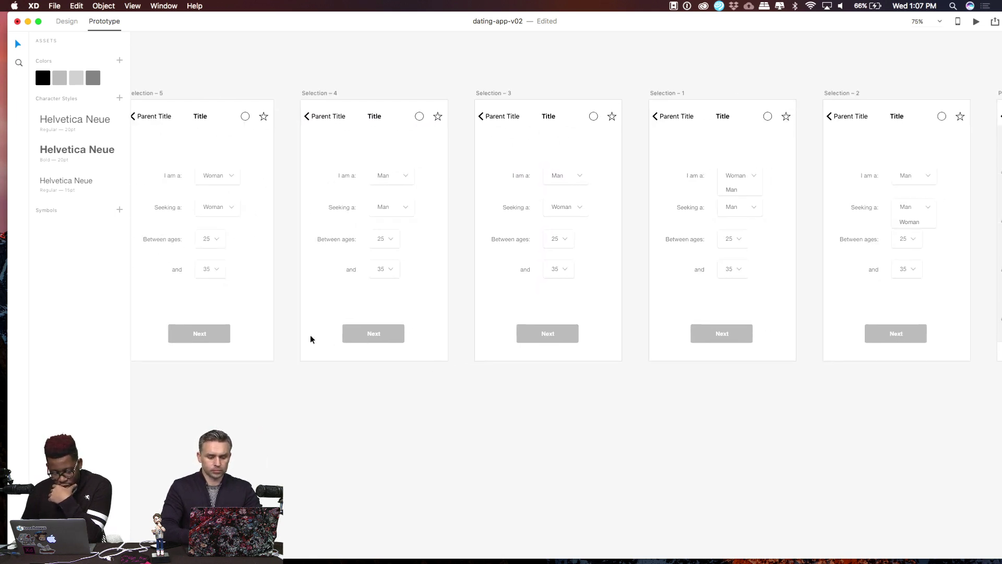
left_click(215, 342)
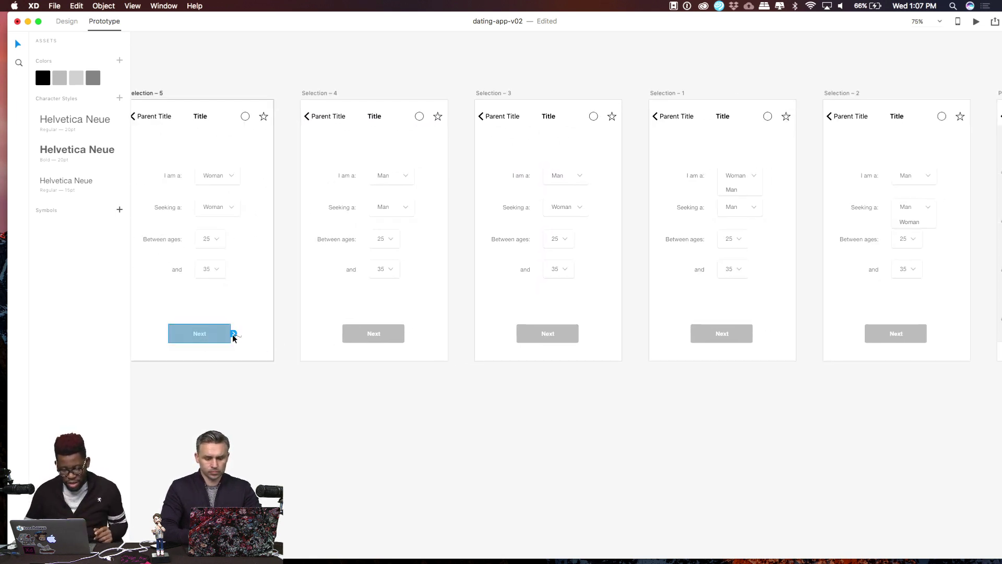
left_click_drag(233, 334, 995, 303)
Connect the Next buttons on Selection – 4 and Selection – 3 to the Profiles – 1 artboard
scroll(679, 292, "right", 1)
scroll(678, 292, "up", 1)
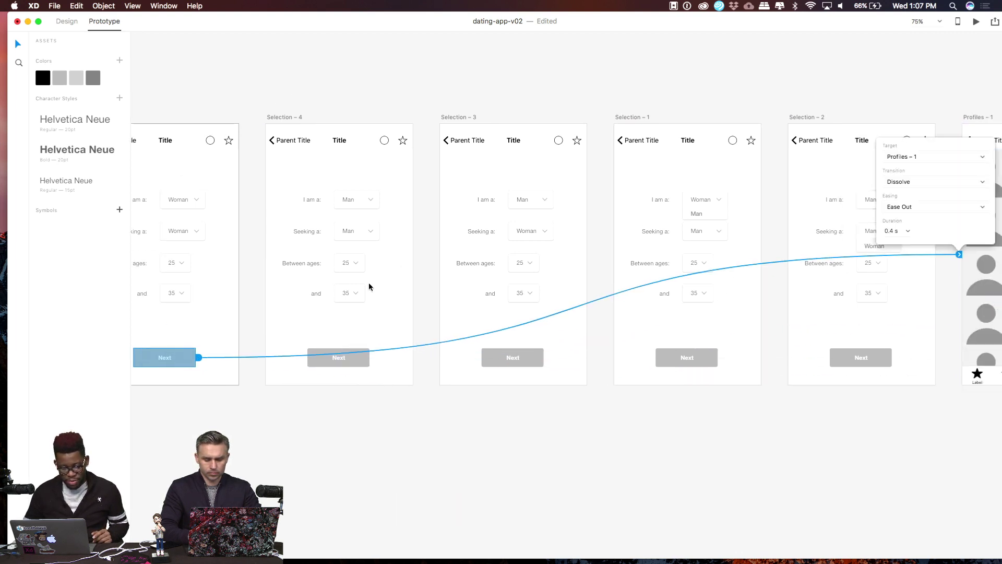
left_click(340, 362)
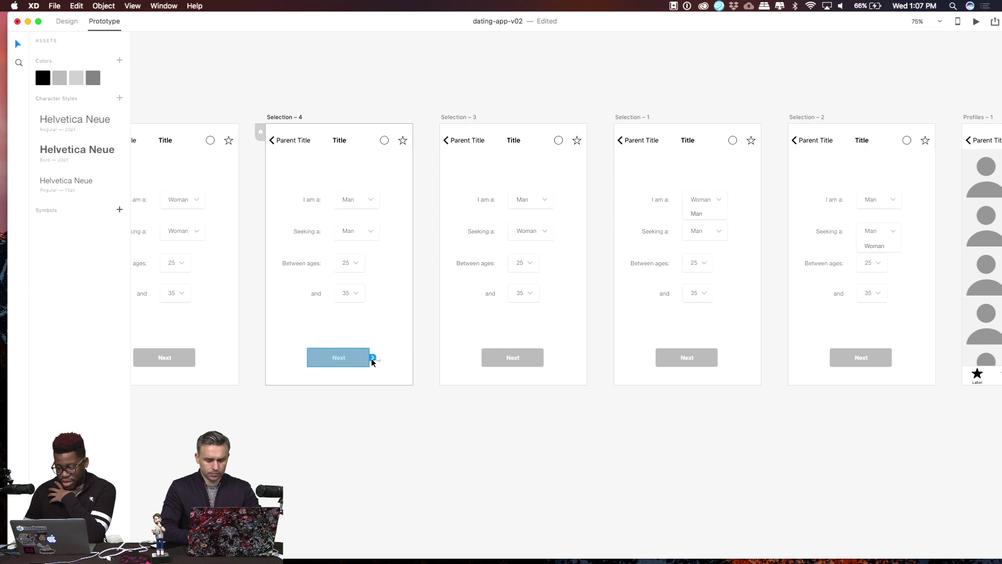
left_click_drag(373, 361, 965, 256)
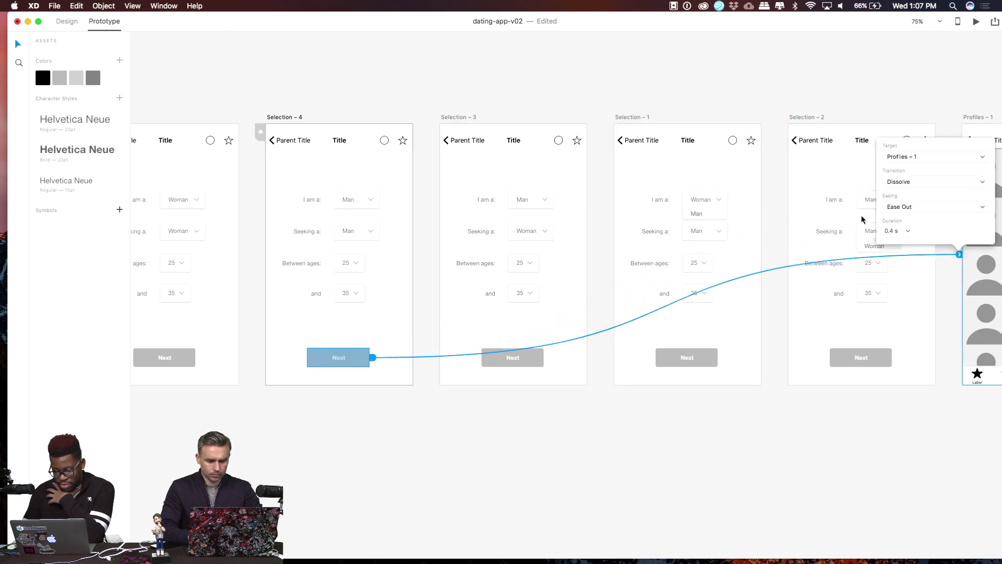
left_click(533, 364)
left_click_drag(546, 357, 985, 262)
Connect the Next buttons on Selection – 1 and Selection – 2 to the Profiles – 1 artboard
left_click(710, 363)
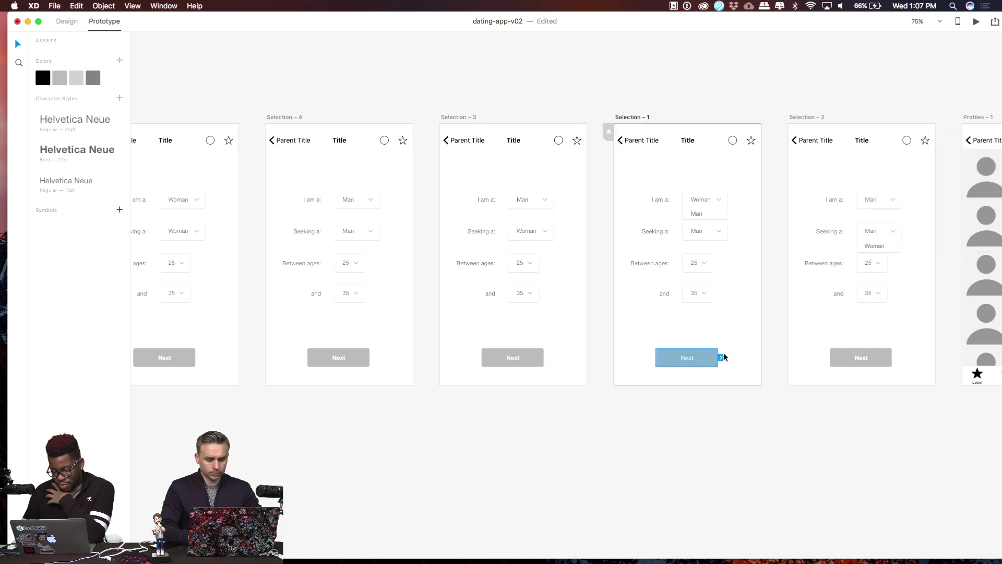
left_click_drag(721, 357, 967, 250)
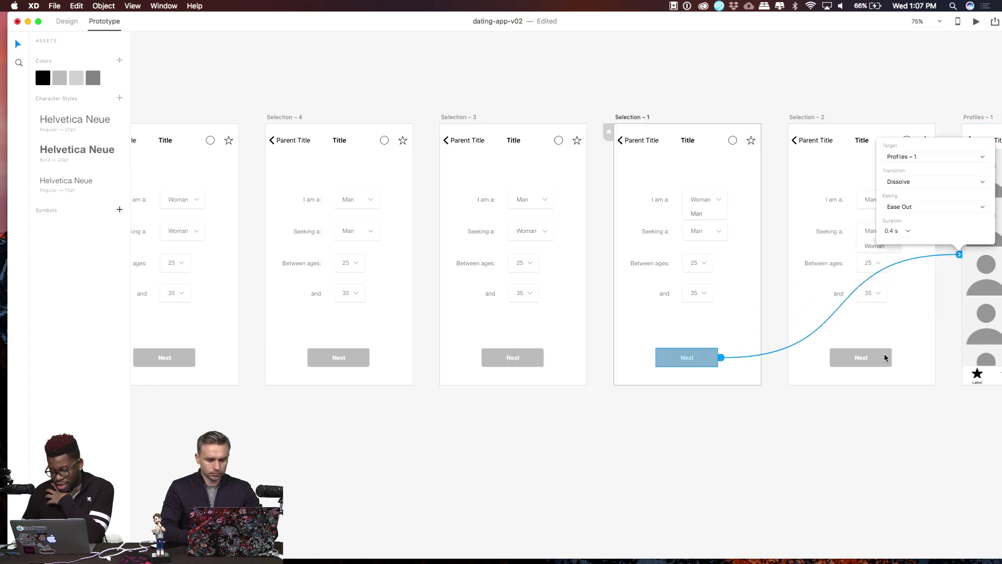
left_click(884, 356)
left_click_drag(895, 358, 986, 323)
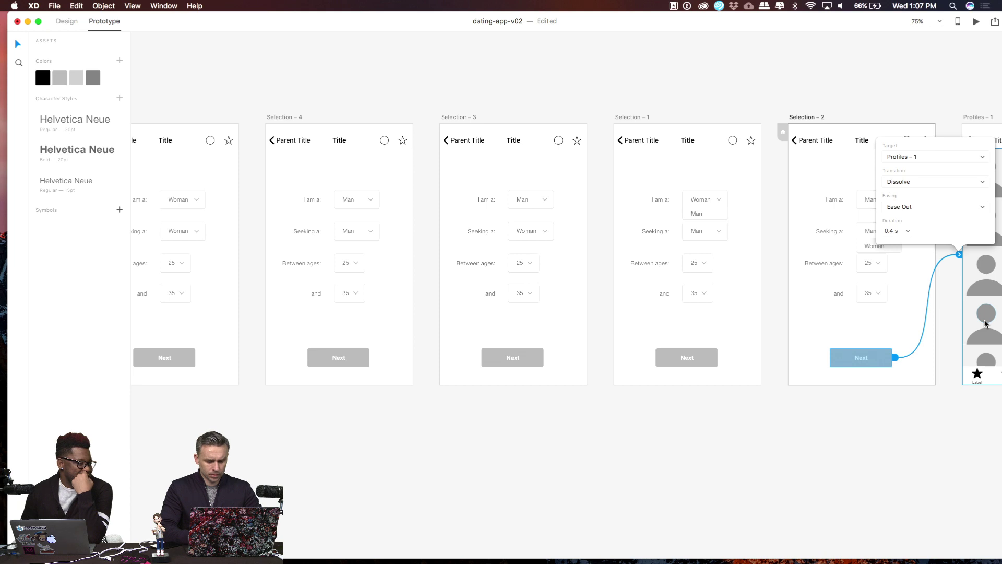
left_click(765, 128)
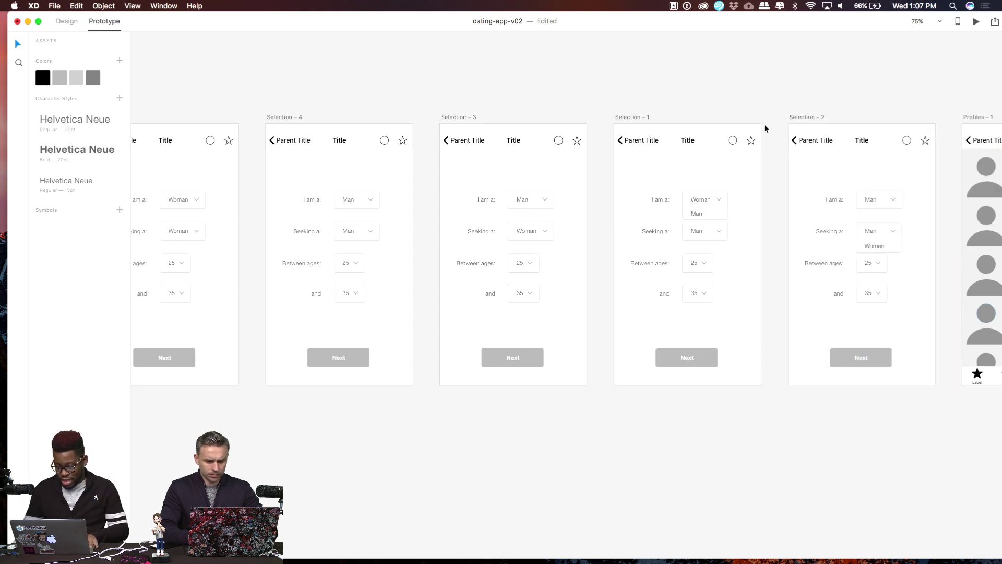
Look over the on-boarding and Profiles rows at 50% view, and check where the Next button on Selection – 1 leads
key("super+minus")
scroll(764, 128, "right", 3)
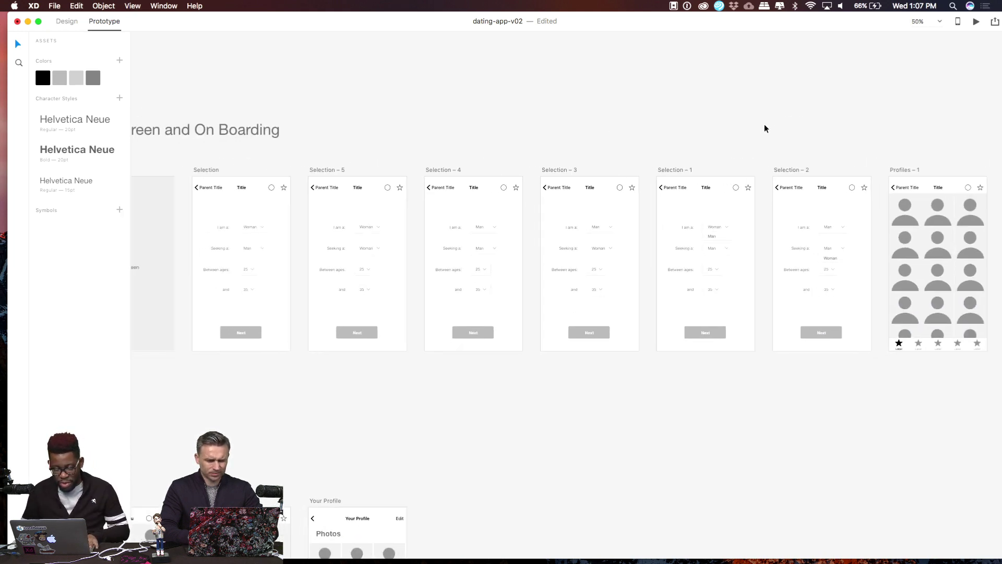
scroll(397, 307, "down", 8)
scroll(398, 307, "left", 6)
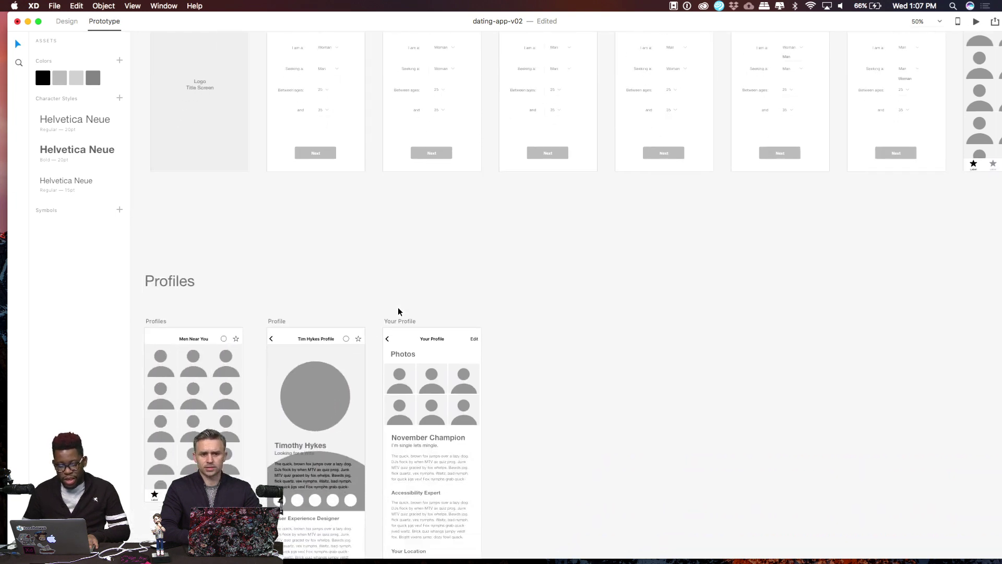
scroll(489, 227, "up", 4)
scroll(489, 227, "right", 9)
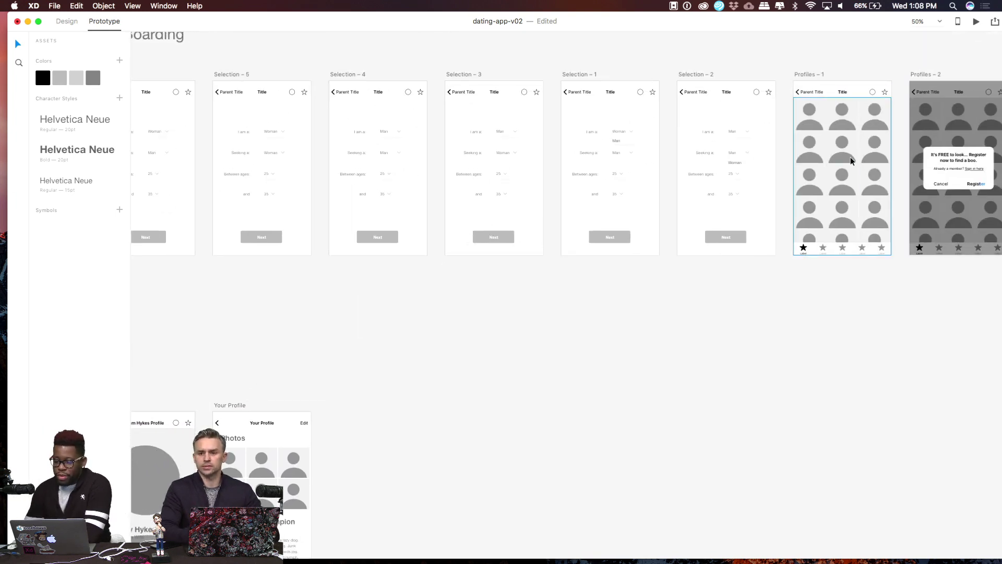
scroll(851, 161, "left", 3)
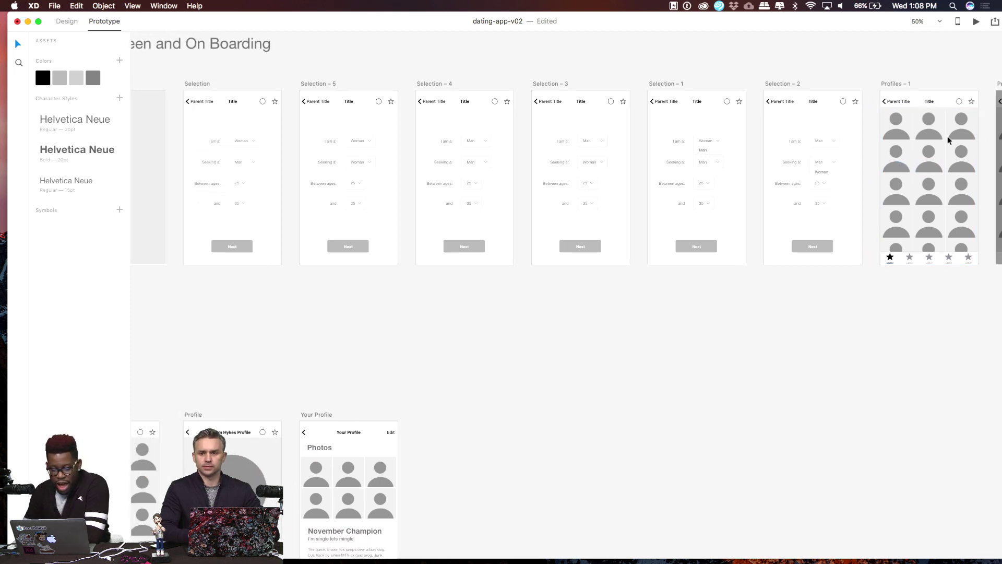
left_click(707, 247)
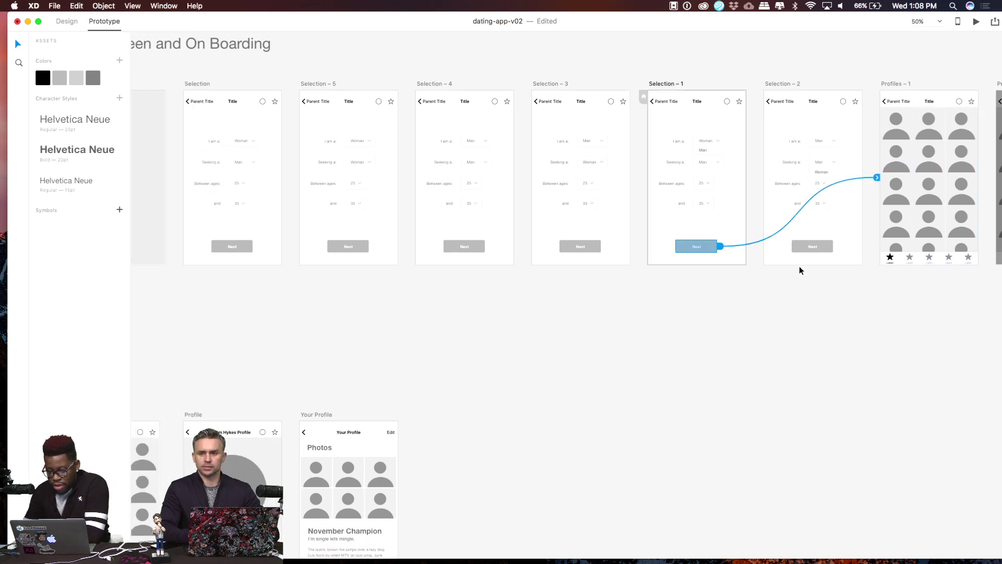
Connect the profile grid on Profiles – 1 to the Profiles – 2 artboard with the registration prompt, using a 0.4 s Dissolve with Ease Out
scroll(799, 265, "right", 4)
scroll(799, 265, "up", 2)
left_click(852, 204)
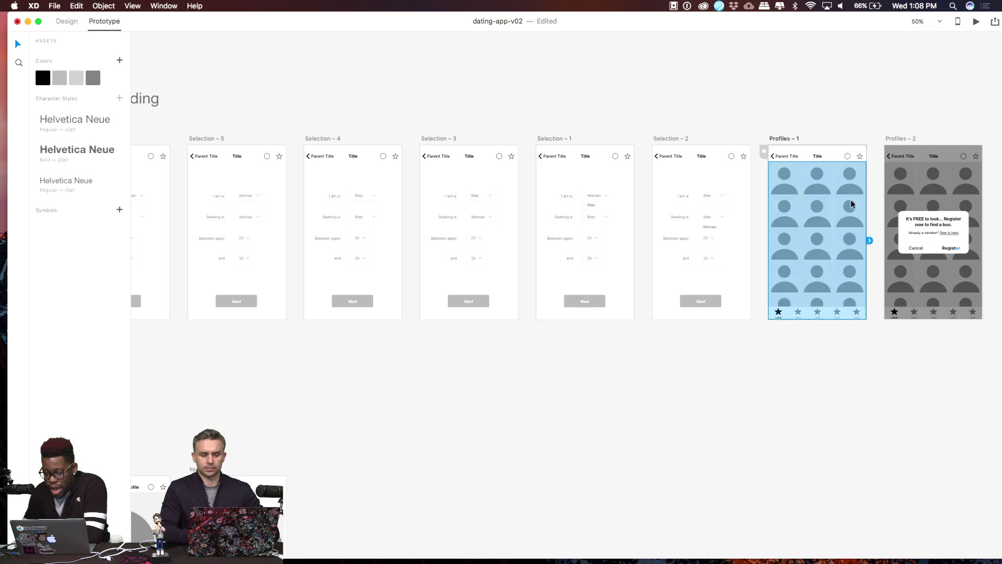
scroll(766, 99, "right", 4)
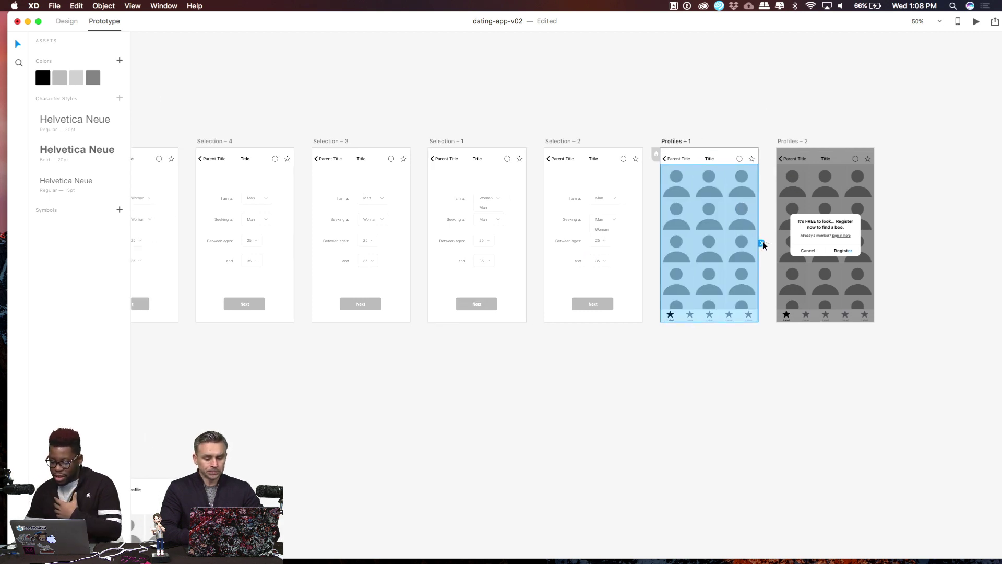
left_click_drag(763, 245, 779, 251)
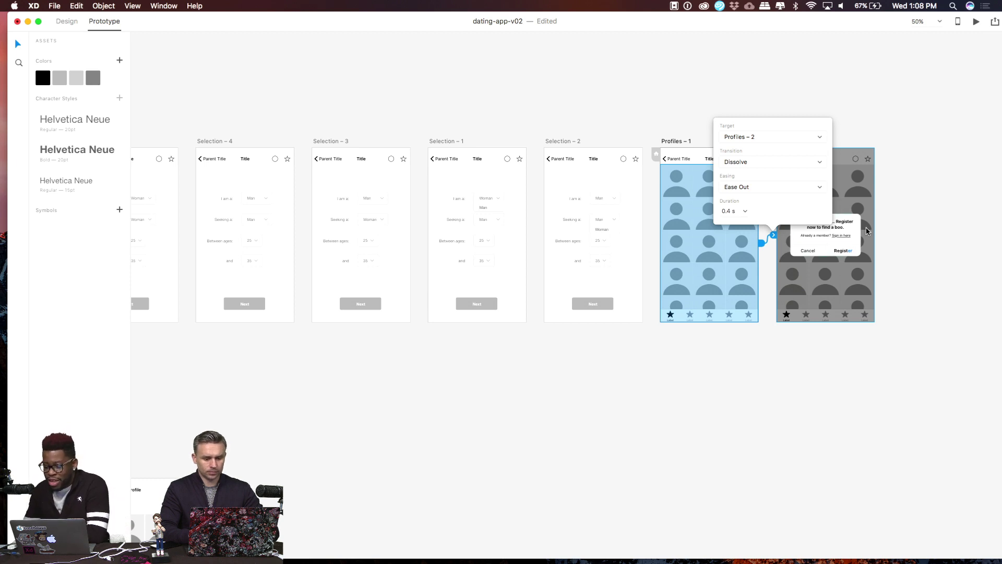
scroll(892, 197, "right", 2)
scroll(892, 197, "right", 3)
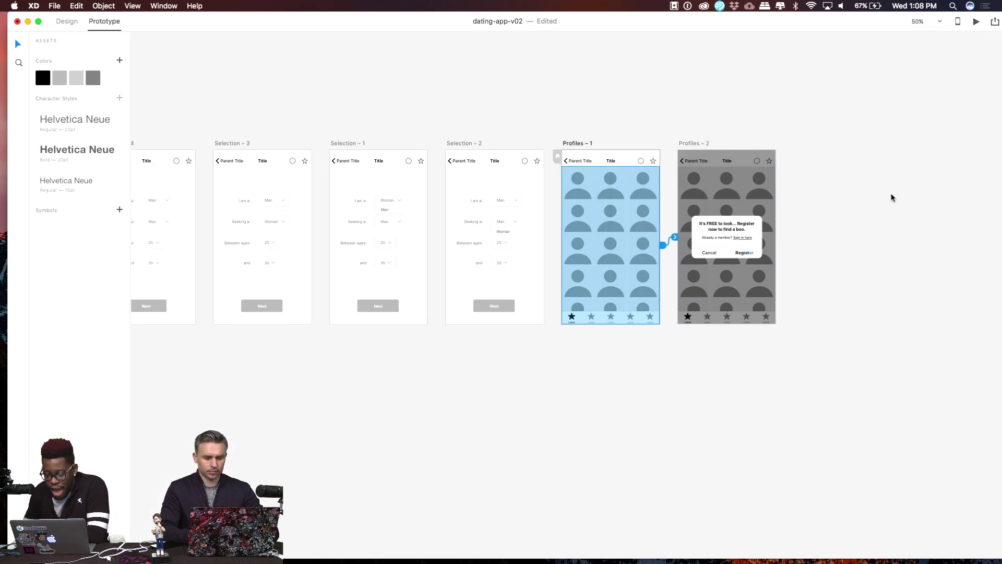
left_click(847, 250)
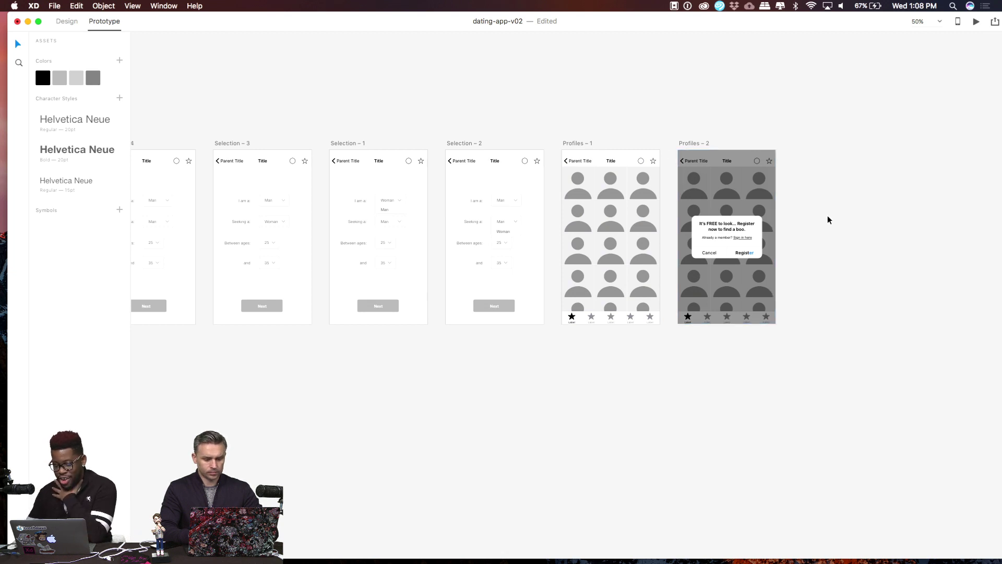
scroll(828, 215, "right", 2)
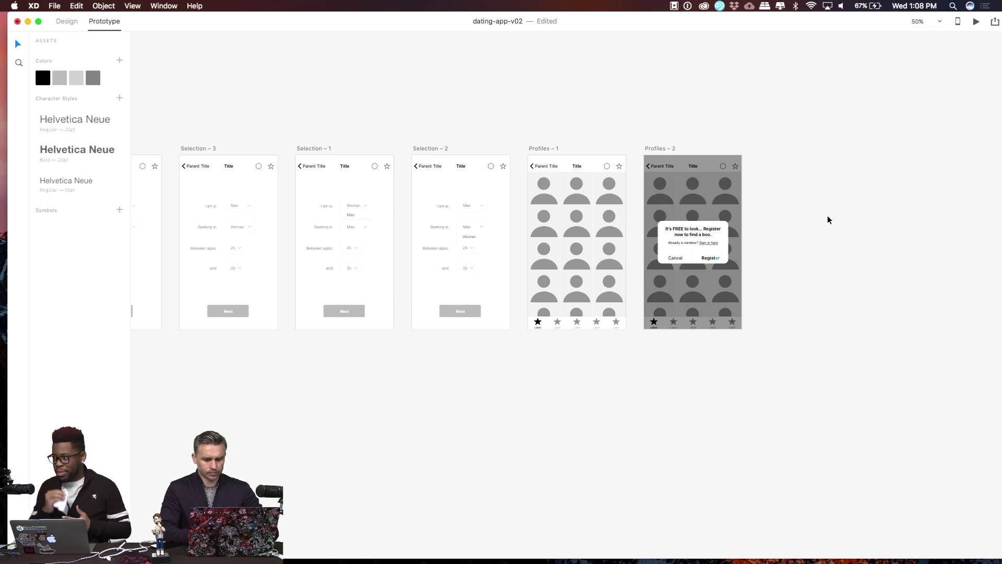
Connect the profile grid on the Profiles artboard to the Profile artboard, using a 0.4 s Dissolve with Ease Out
scroll(837, 243, "left", 10)
scroll(838, 242, "down", 5)
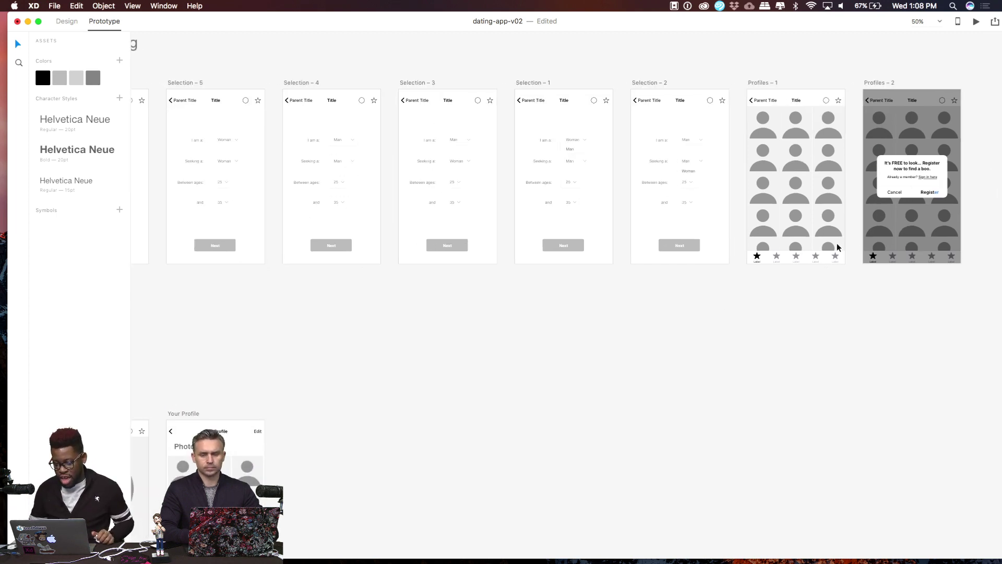
scroll(249, 293, "down", 5)
scroll(249, 293, "left", 2)
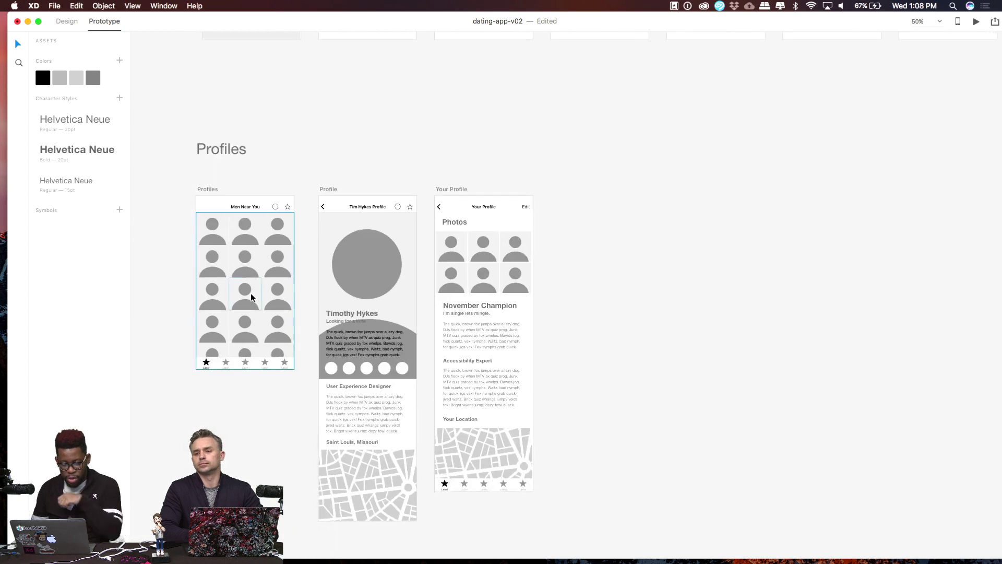
left_click(236, 289)
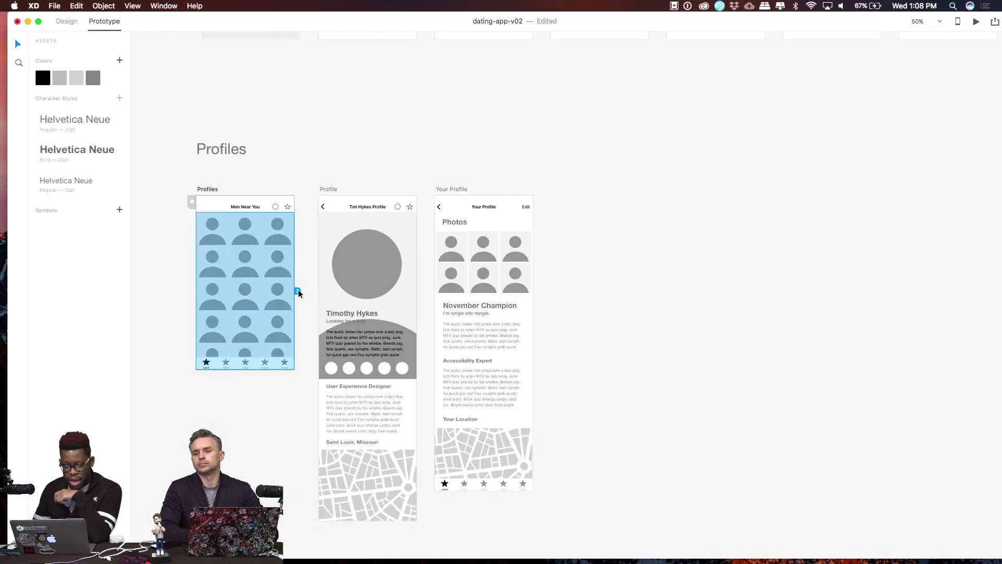
left_click_drag(298, 291, 318, 284)
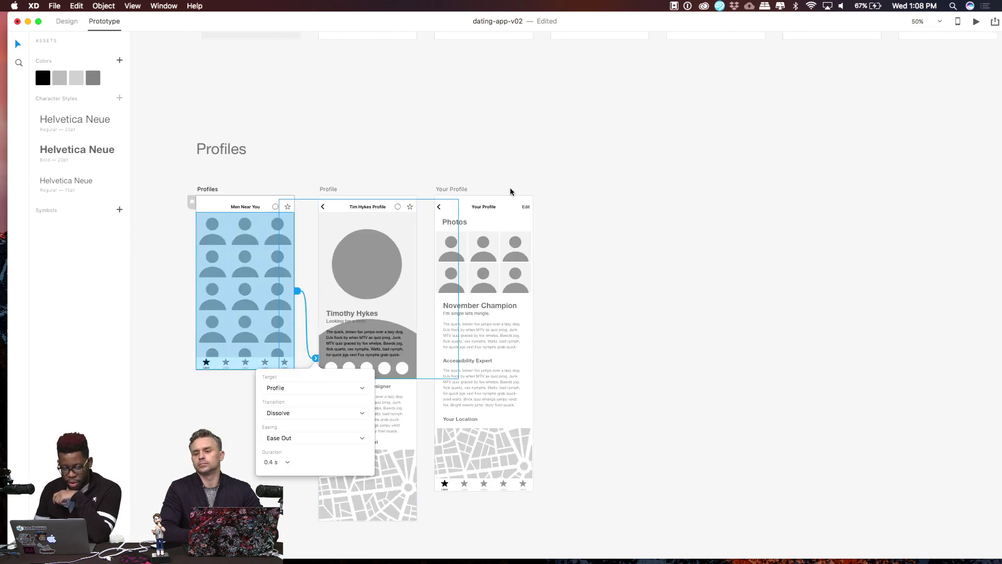
left_click(566, 182)
In Design mode, change the first tab label in the Profiles artboard's tab bar to "Profile"
scroll(566, 183, "down", 5)
scroll(567, 182, "left", 2)
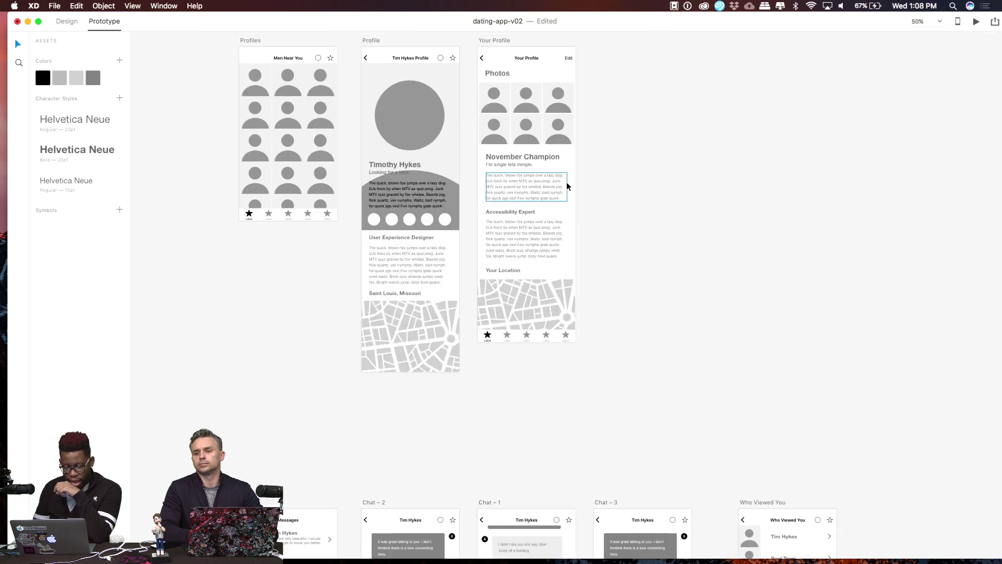
scroll(566, 182, "up", 2)
scroll(566, 183, "down", 4)
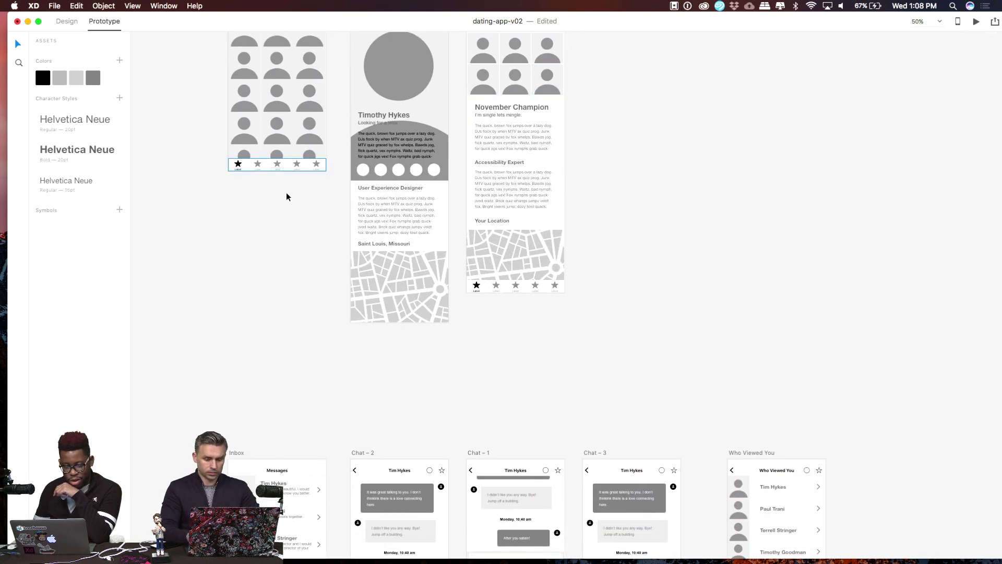
scroll(242, 228, "up", 4)
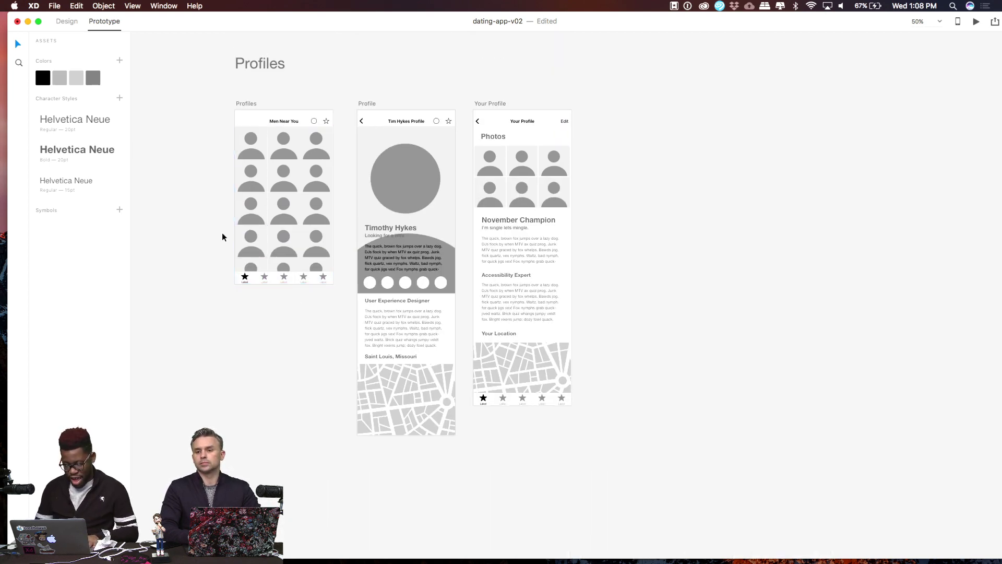
key("super+plus")
scroll(222, 233, "left", 10)
scroll(222, 236, "left", 4)
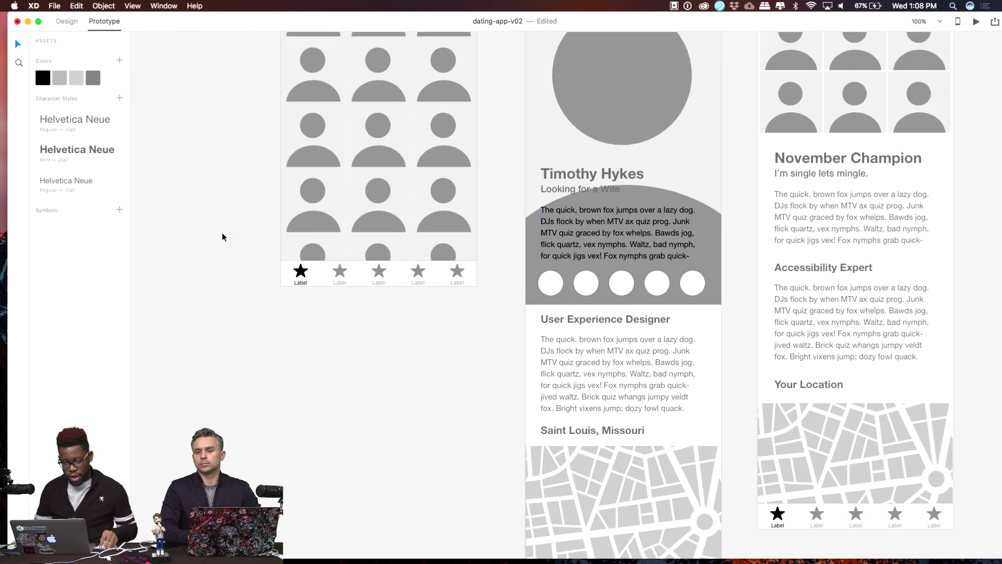
left_click(301, 280)
double_click(301, 281)
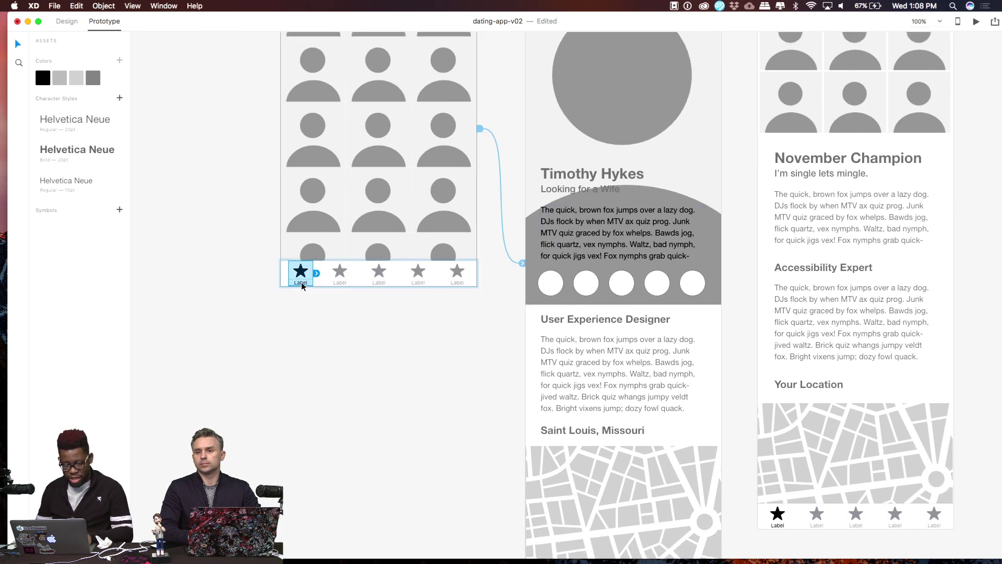
left_click(67, 22)
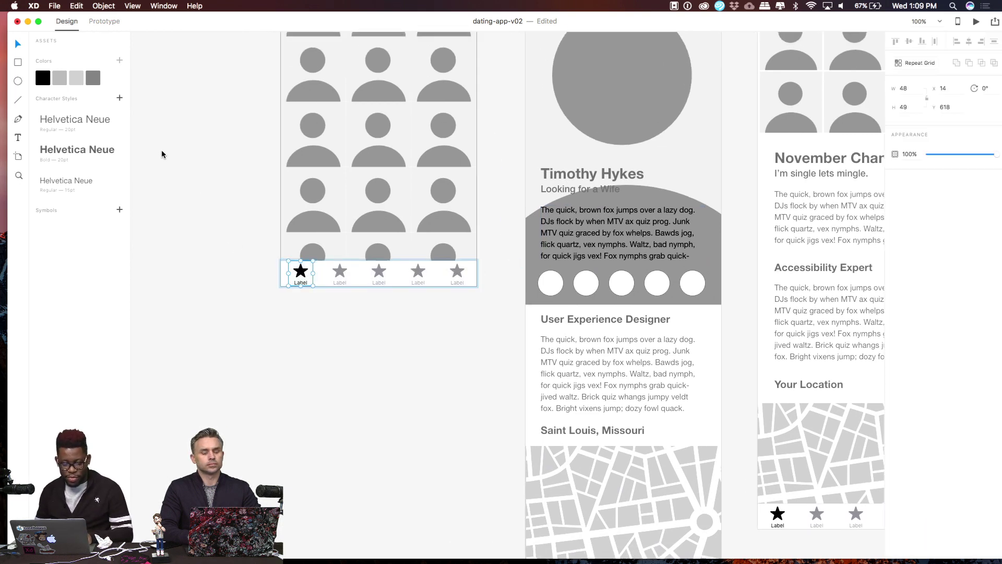
double_click(306, 282)
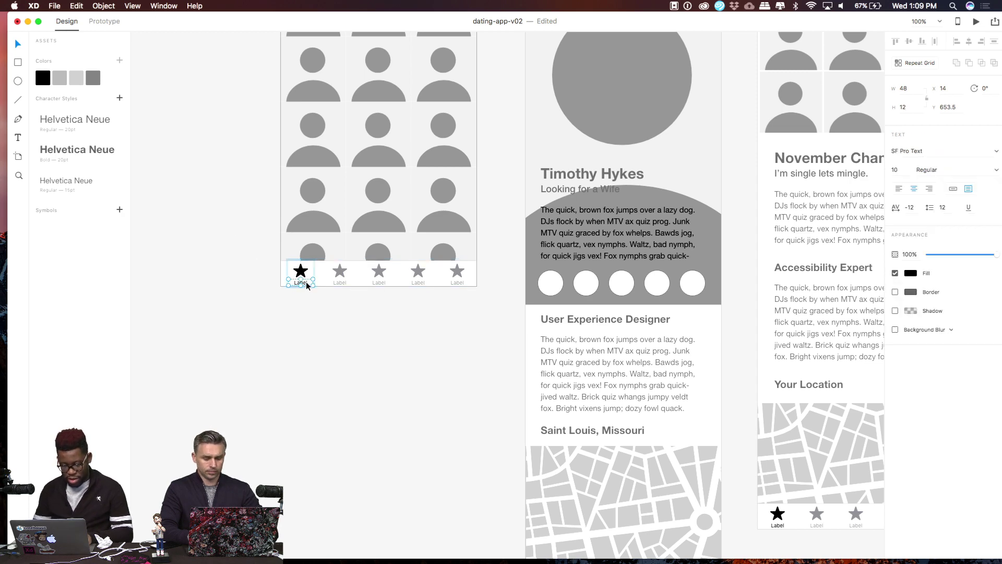
scroll(305, 280, "up", 5)
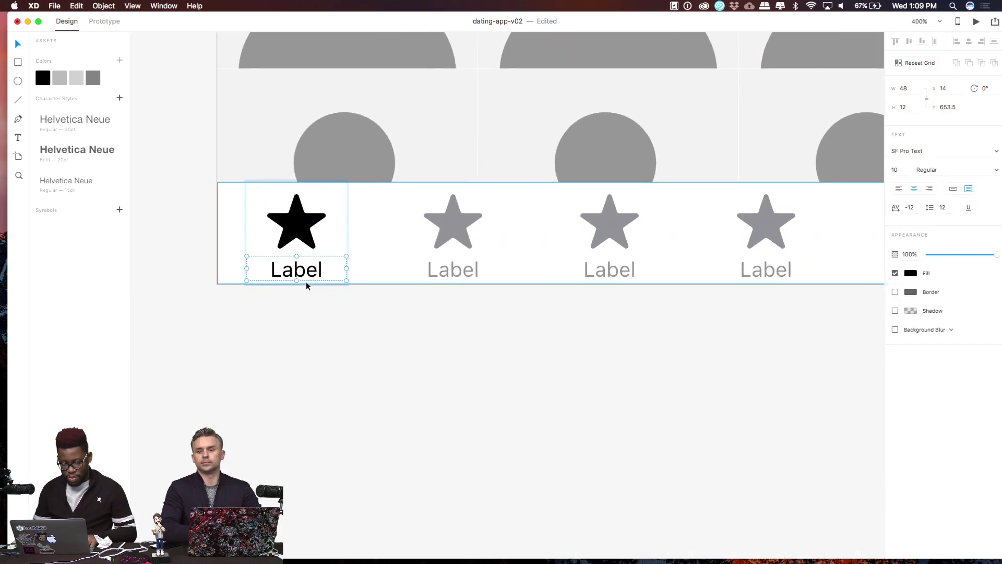
double_click(298, 271)
type("Pro")
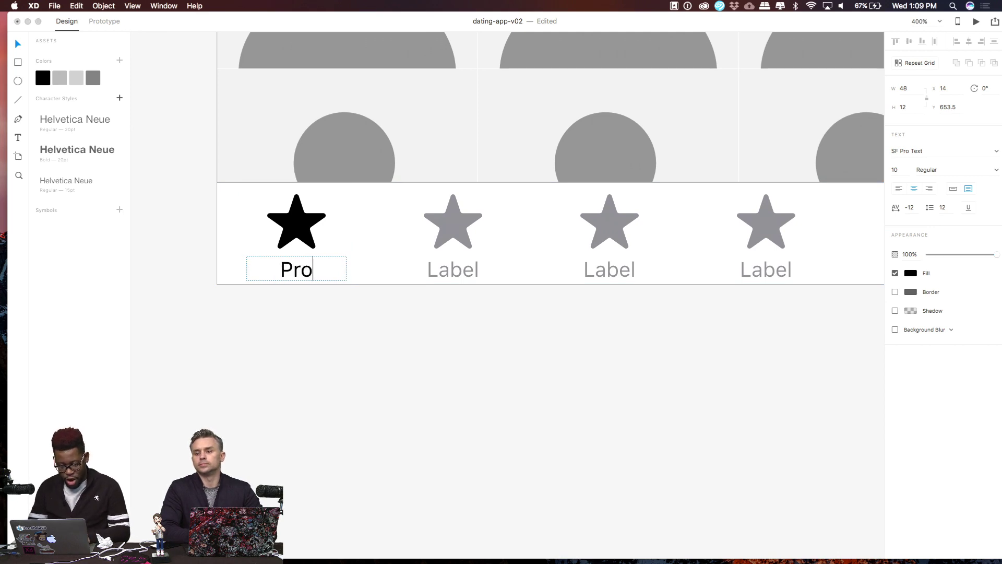
type("file")
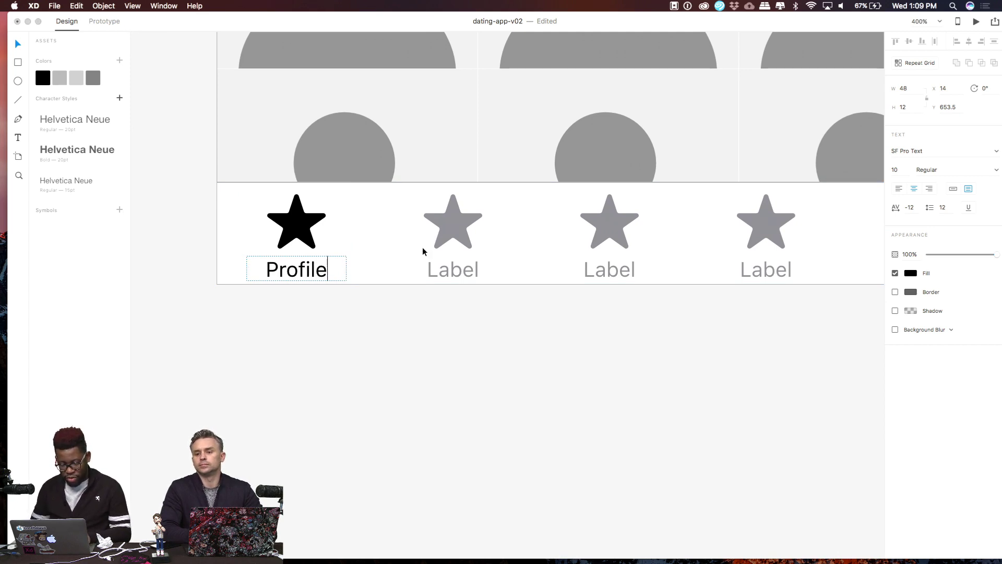
key("Escape")
Change the fifth tab label in the Profiles artboard's tab bar to "Messges"
key("super+minus")
key("super+minus")
key("super+minus")
key("super+minus")
key("super+minus")
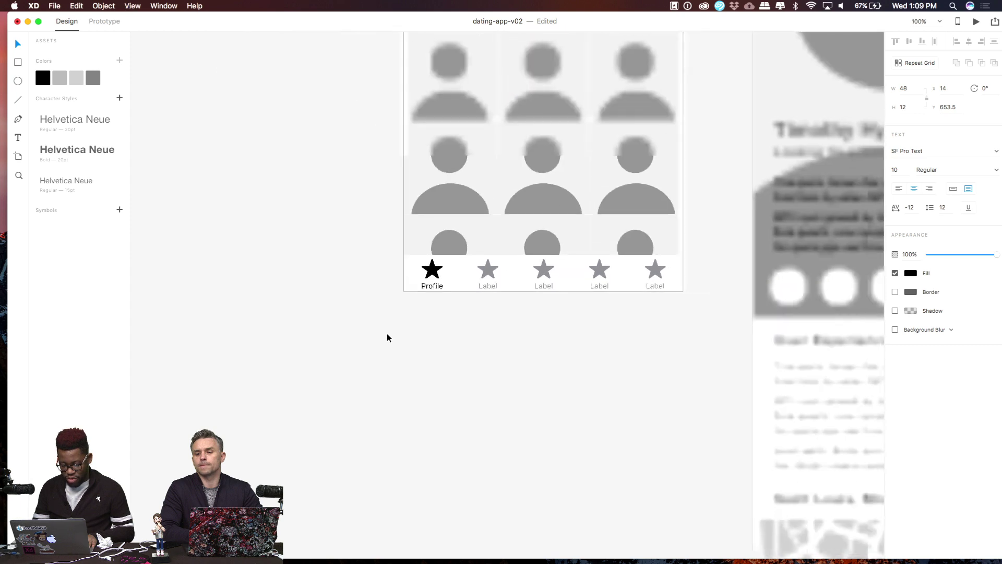
key("super+plus")
key("super+plus")
key("super+plus")
key("super+plus")
key("super+plus")
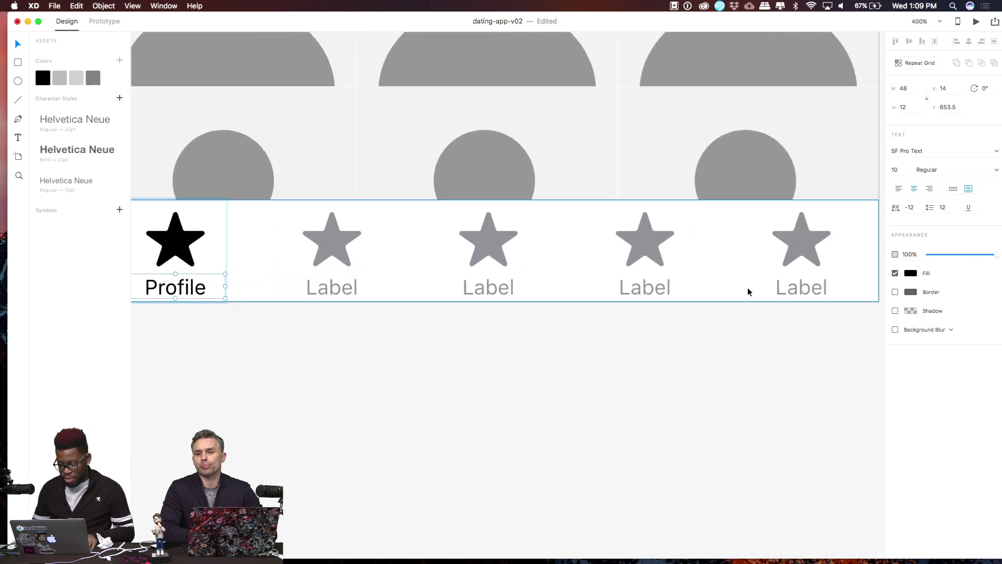
left_click(812, 290)
double_click(812, 291)
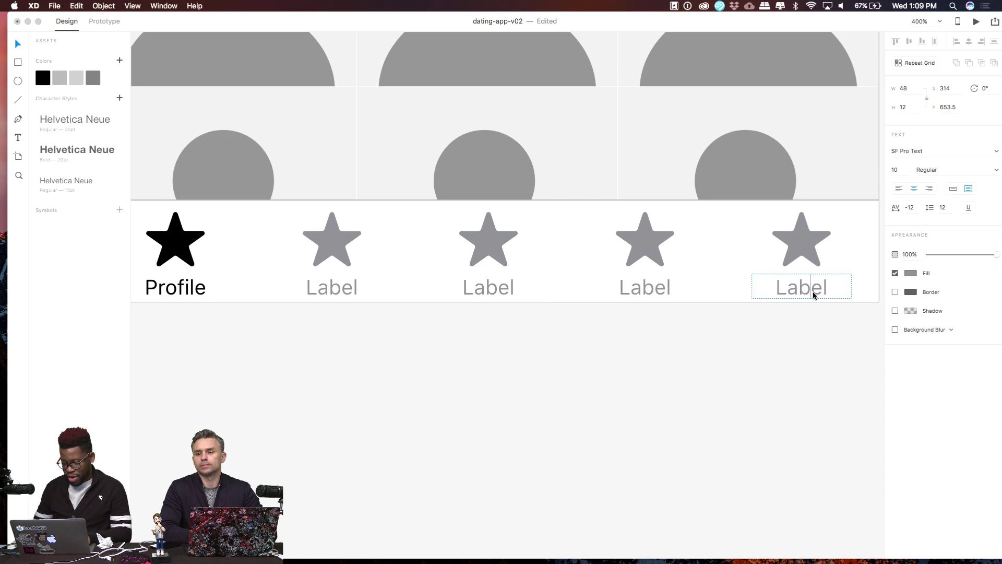
double_click(813, 293)
type("Messges")
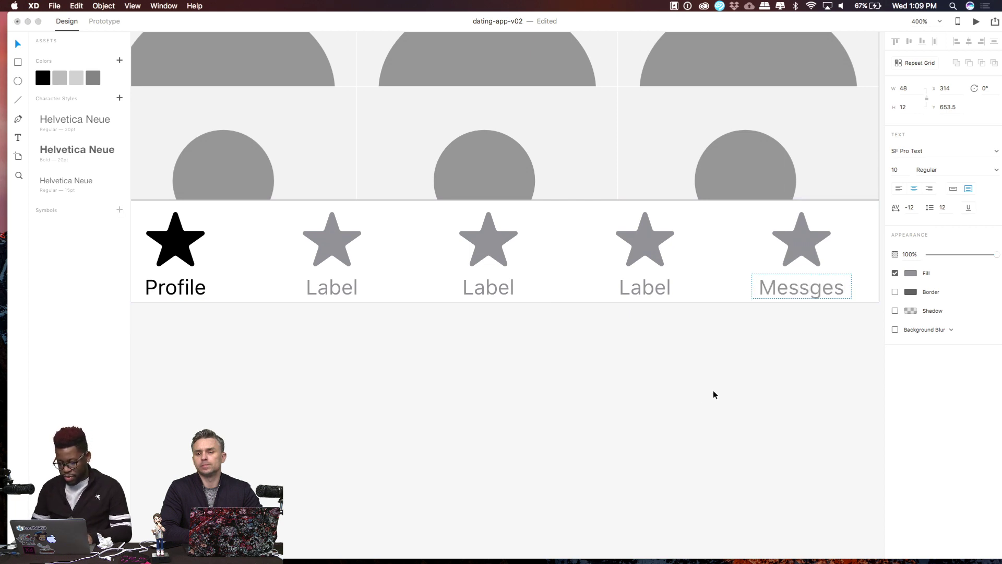
key("Escape")
Look over the Profiles and chat rows and the Who Viewed You artboard for further tab bar destinations
key("super+minus")
key("super+minus")
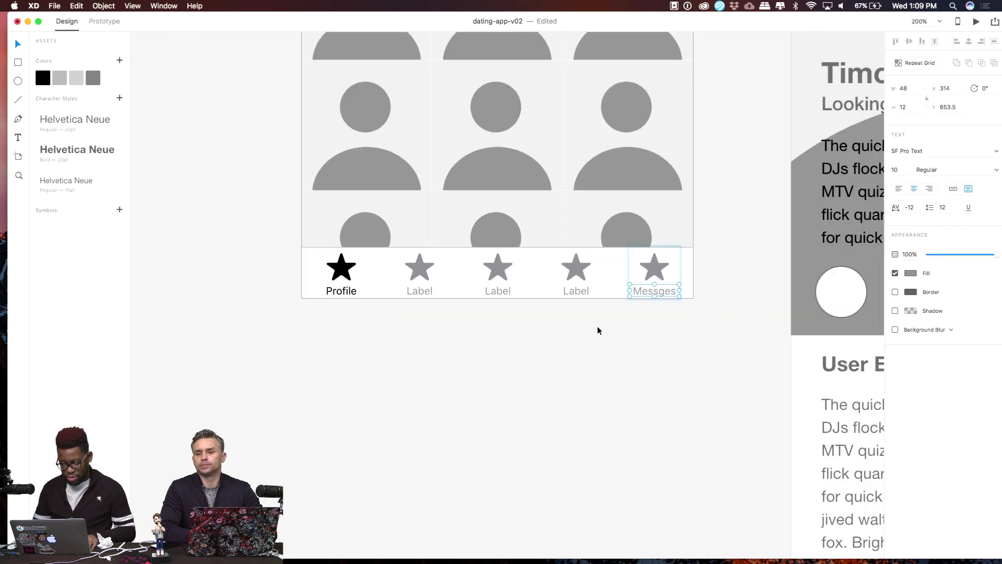
key("super+minus")
key("super+minus")
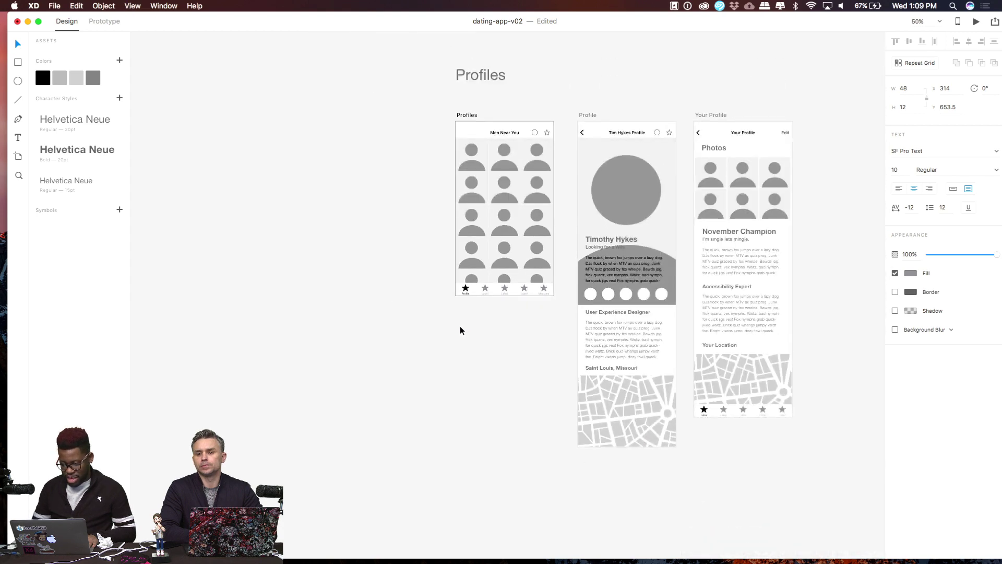
scroll(459, 330, "down", 10)
scroll(460, 330, "right", 10)
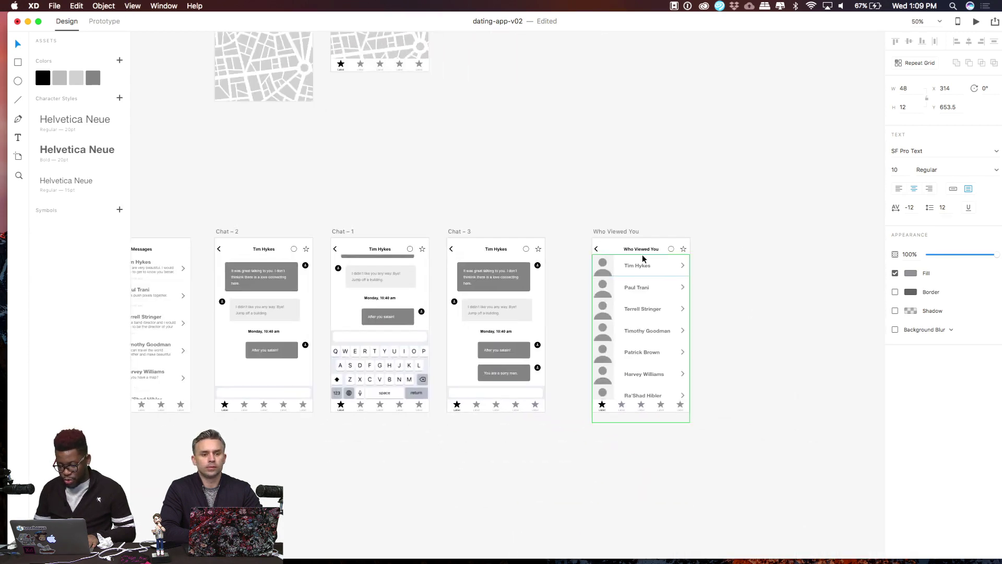
scroll(637, 241, "up", 10)
scroll(637, 242, "left", 5)
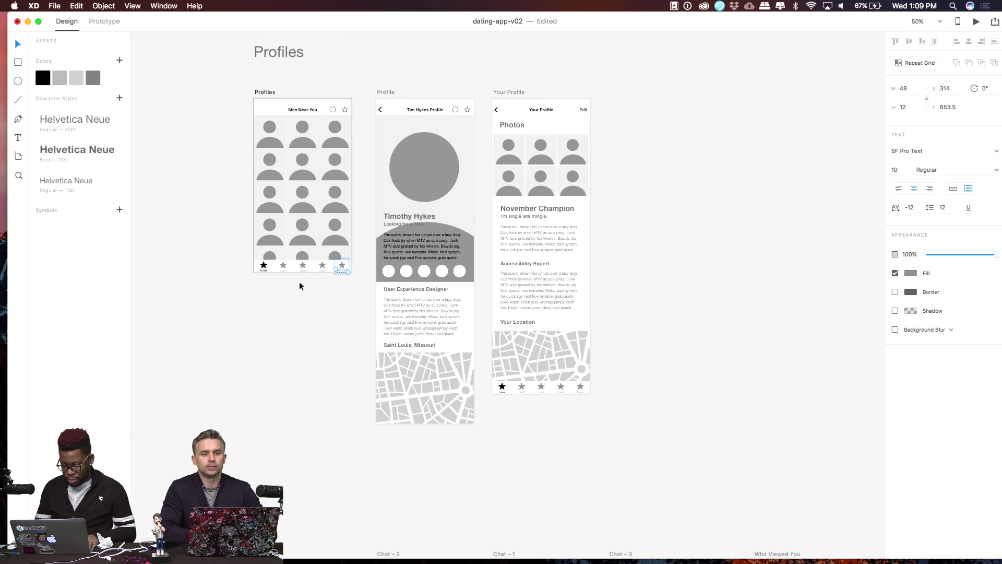
Change the fourth tab label in the Profiles artboard's tab bar to "View"
key("super+plus")
key("super+plus")
scroll(299, 282, "left", 10)
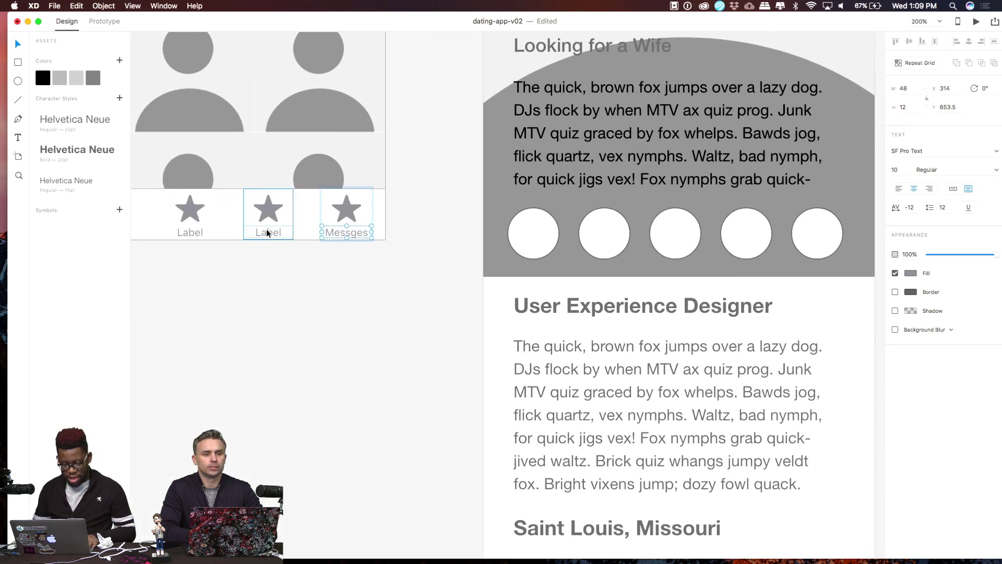
left_click(268, 233)
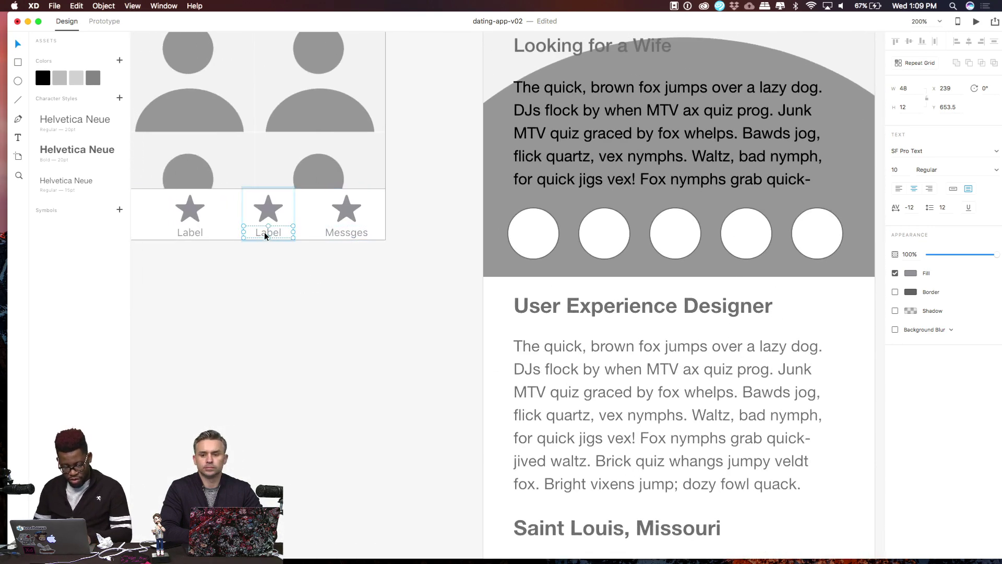
double_click(265, 234)
type("View")
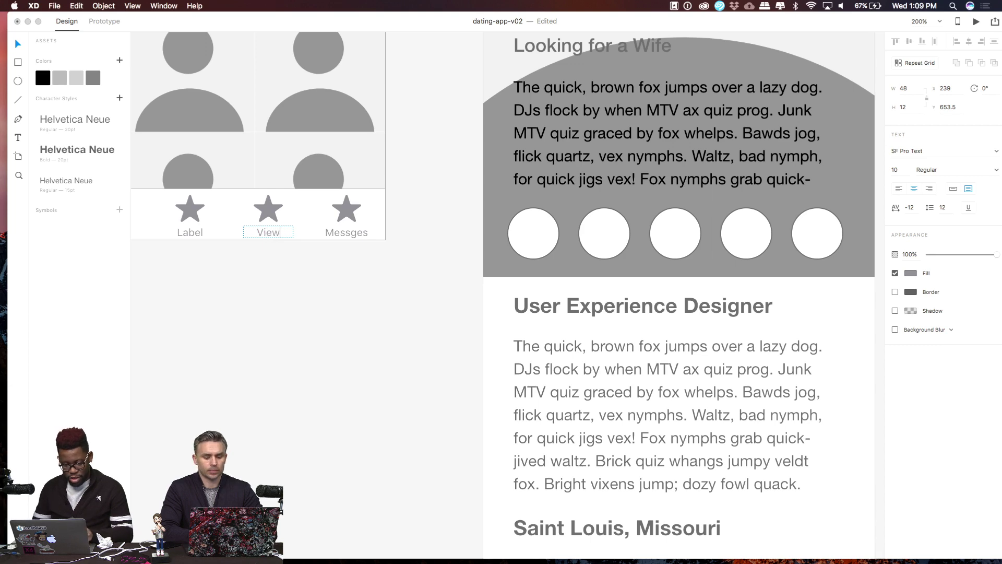
key("Escape")
Compare the Profiles tab bar with the Inbox, chat and profile artboards to see which tab items still need names
key("super+minus")
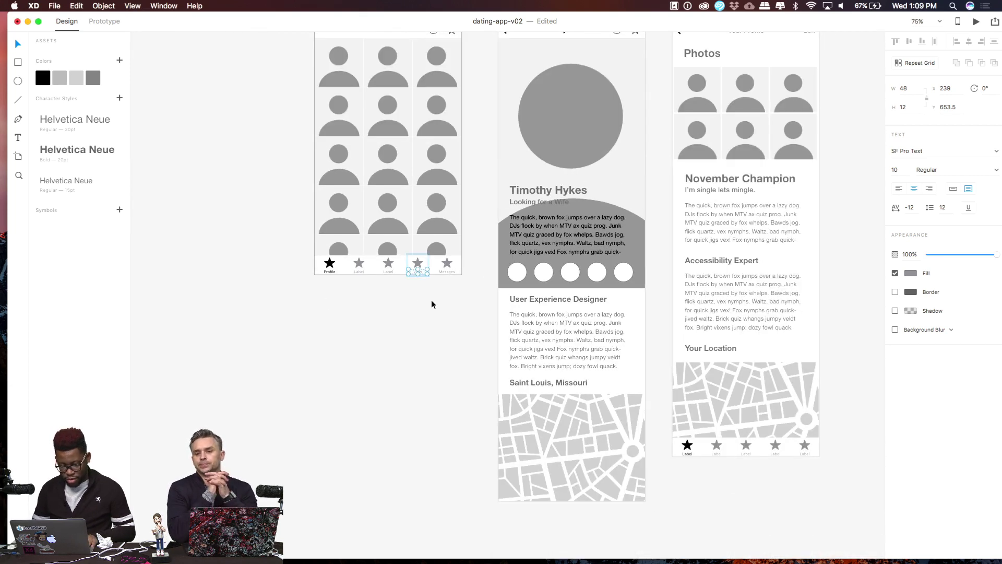
key("super+equal")
scroll(374, 339, "left", 6)
scroll(374, 339, "down", 3)
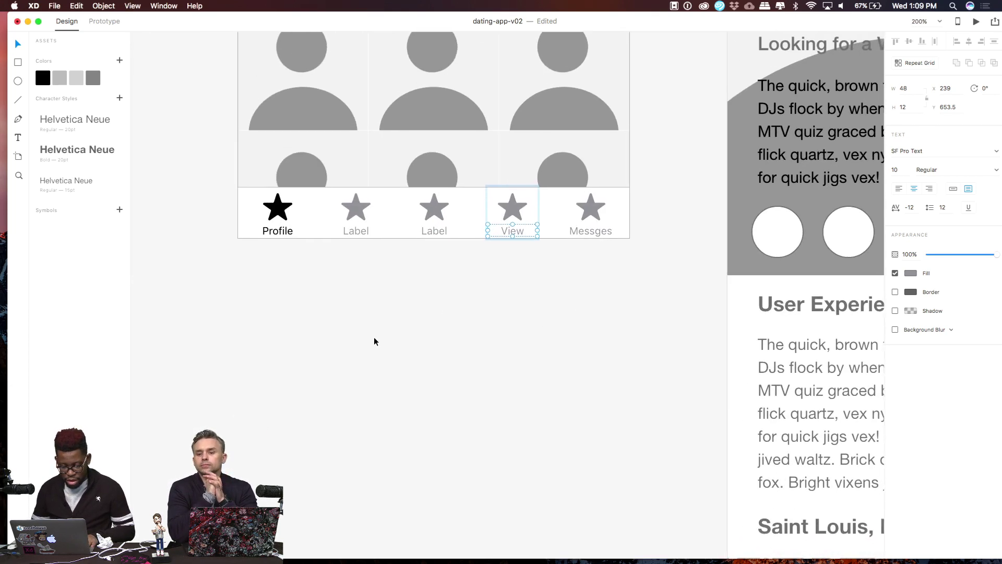
scroll(374, 341, "left", 10)
scroll(373, 342, "down", 3)
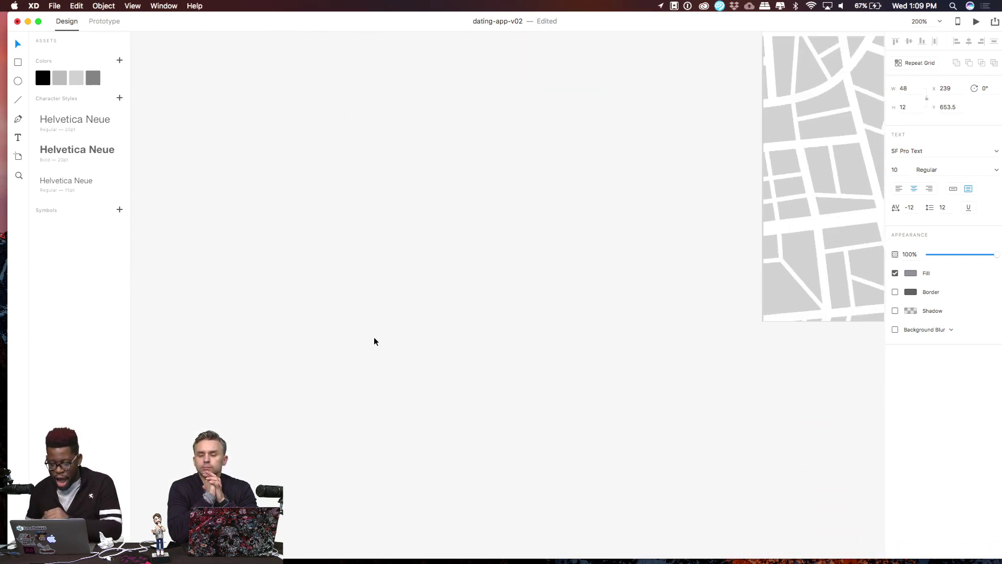
key("super+minus")
scroll(509, 327, "down", 5)
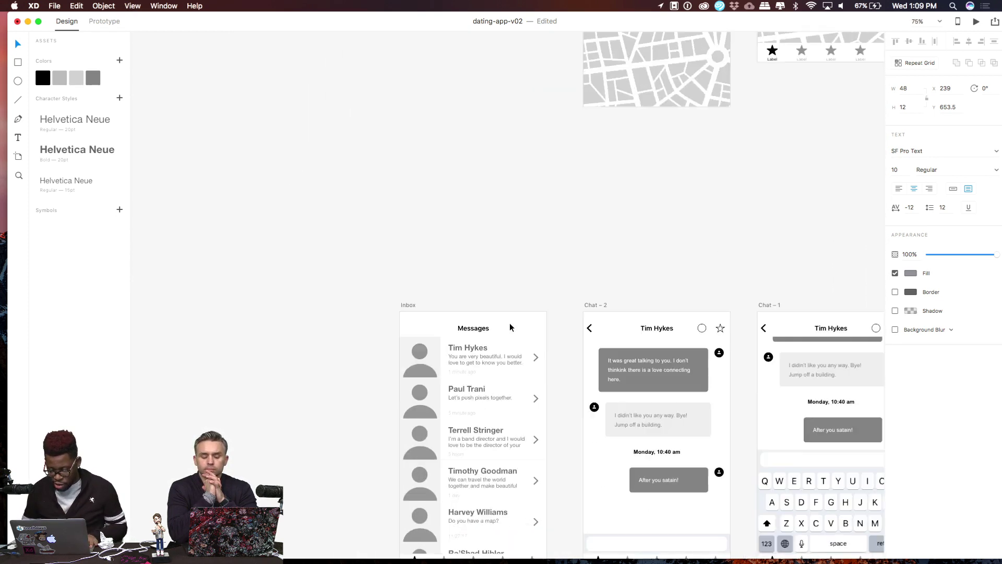
scroll(503, 218, "up", 10)
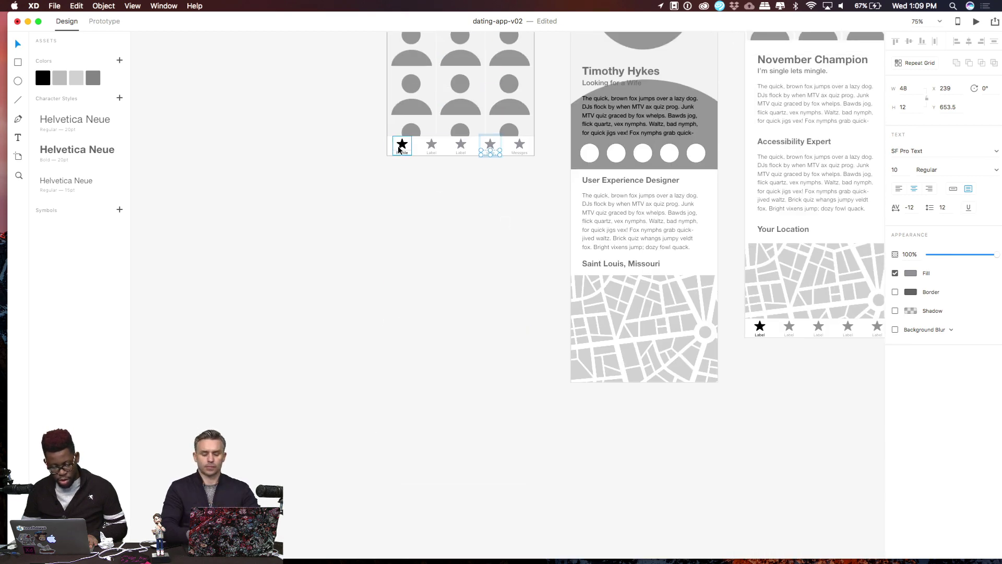
left_click(493, 171)
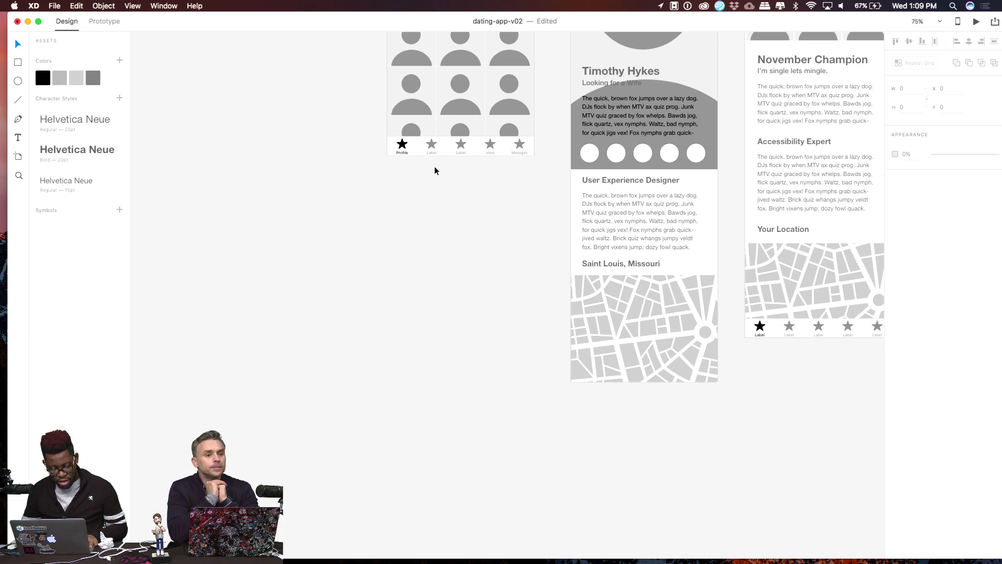
scroll(434, 171, "down", 5)
scroll(435, 170, "right", 4)
scroll(434, 171, "up", 8)
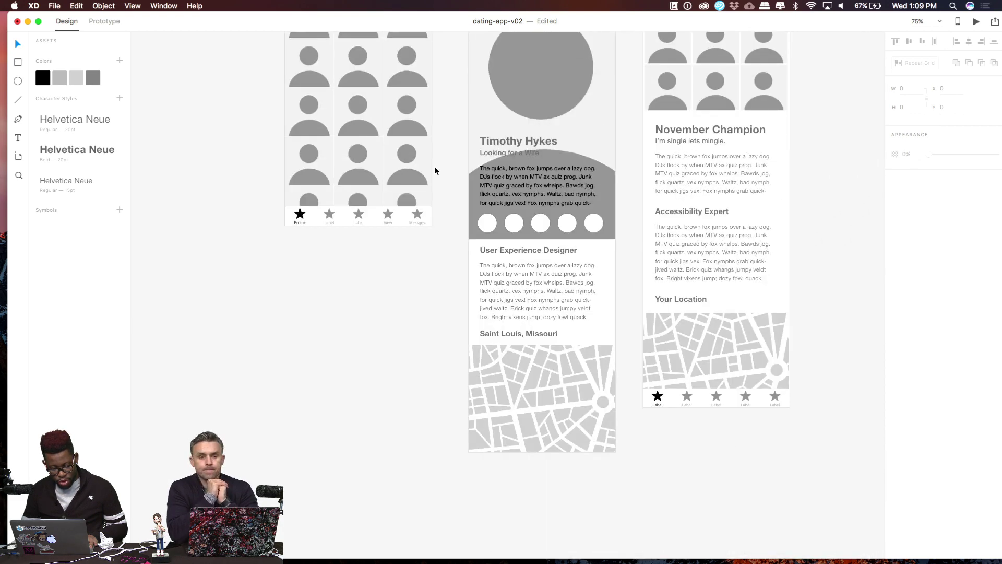
scroll(435, 171, "left", 3)
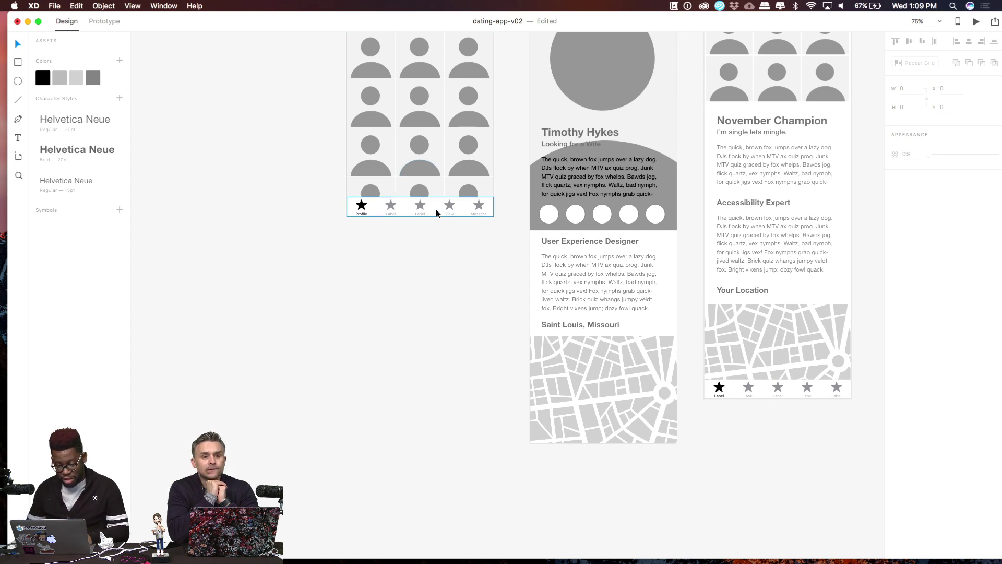
Change the third tab label in the Profiles artboard's tab bar to "View"
left_click(421, 216)
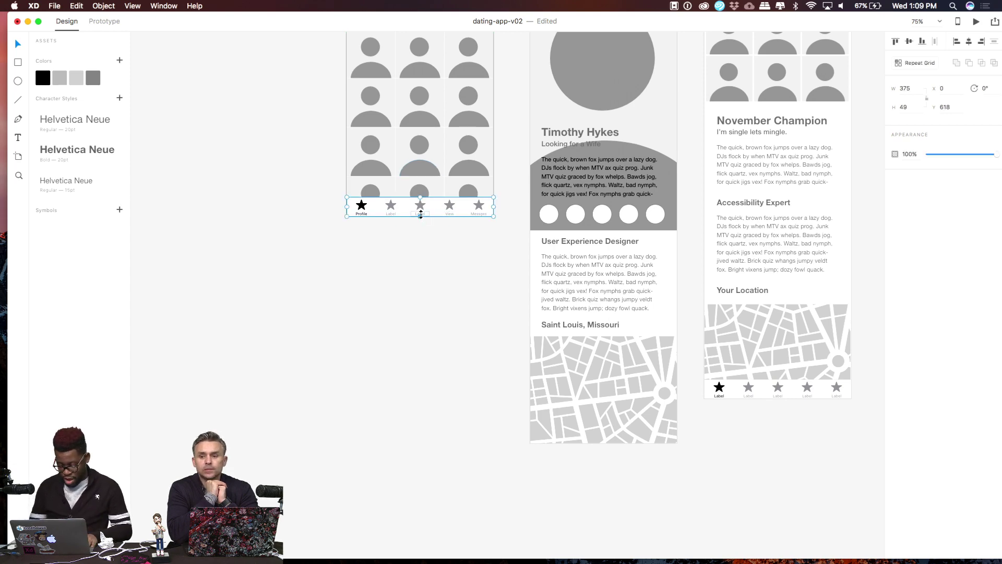
scroll(421, 215, "up", 10)
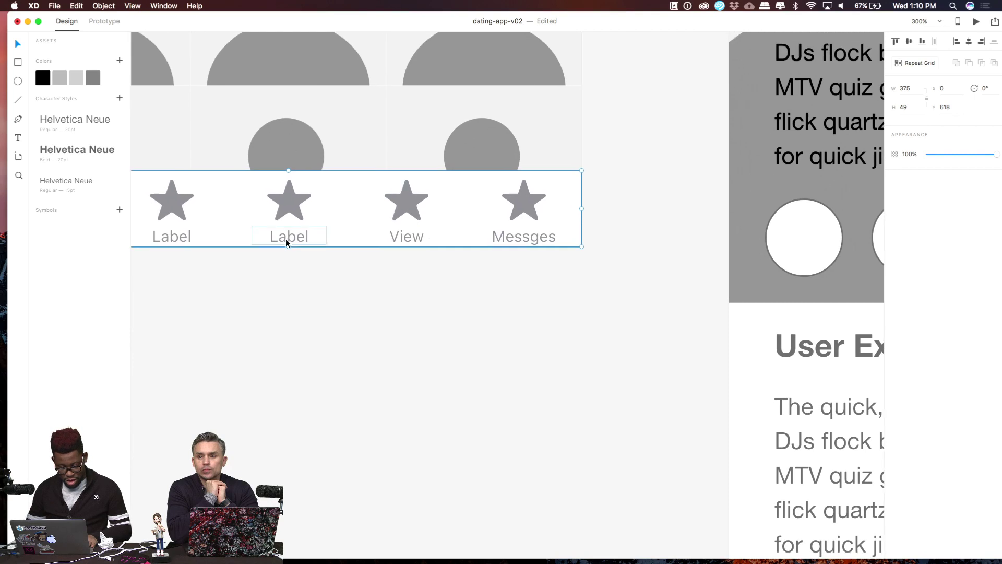
double_click(286, 239)
double_click(289, 235)
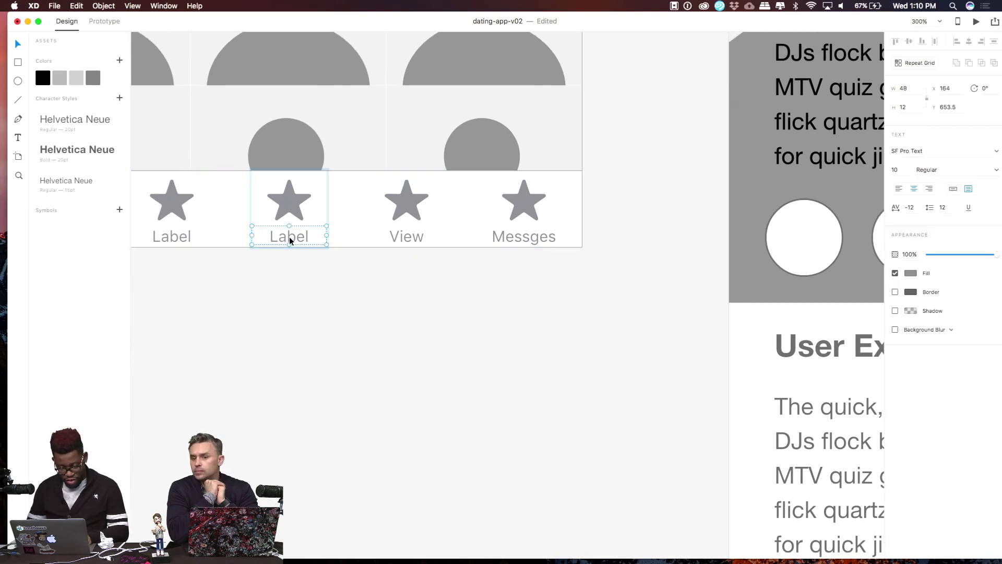
double_click(290, 237)
type("V")
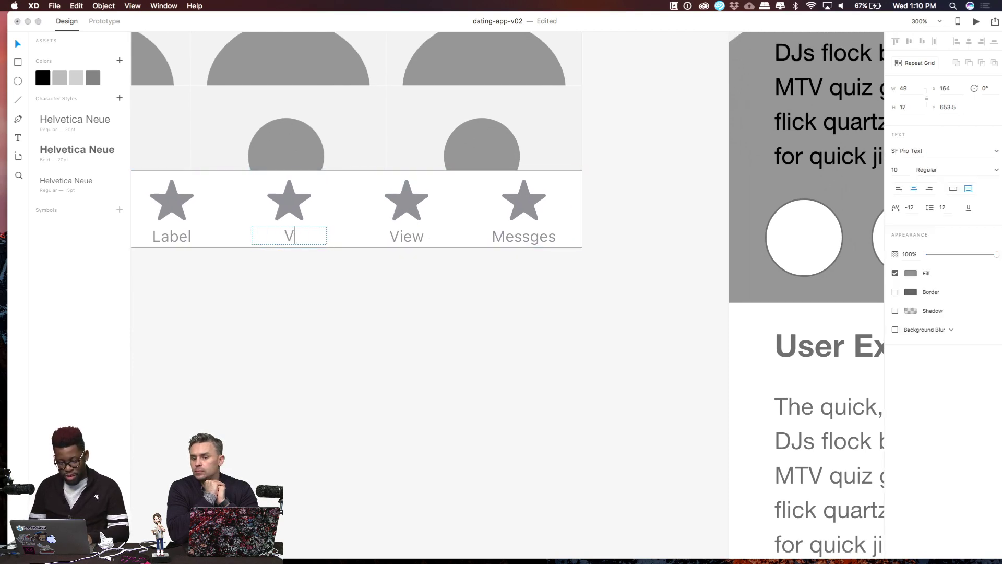
type("iewed")
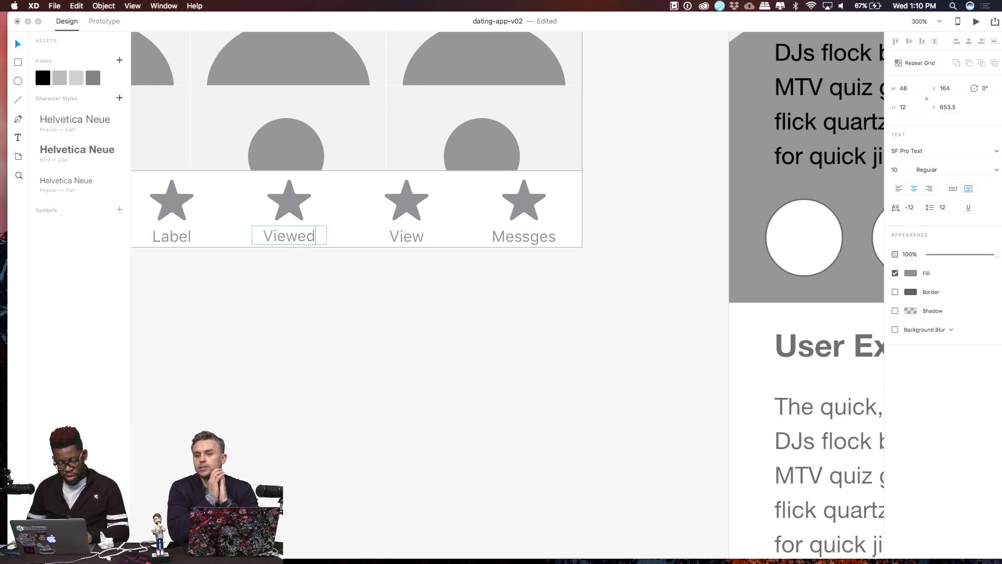
key("BackSpace")
key("BackSpace")
key("BackSpace")
key("BackSpace")
key("BackSpace")
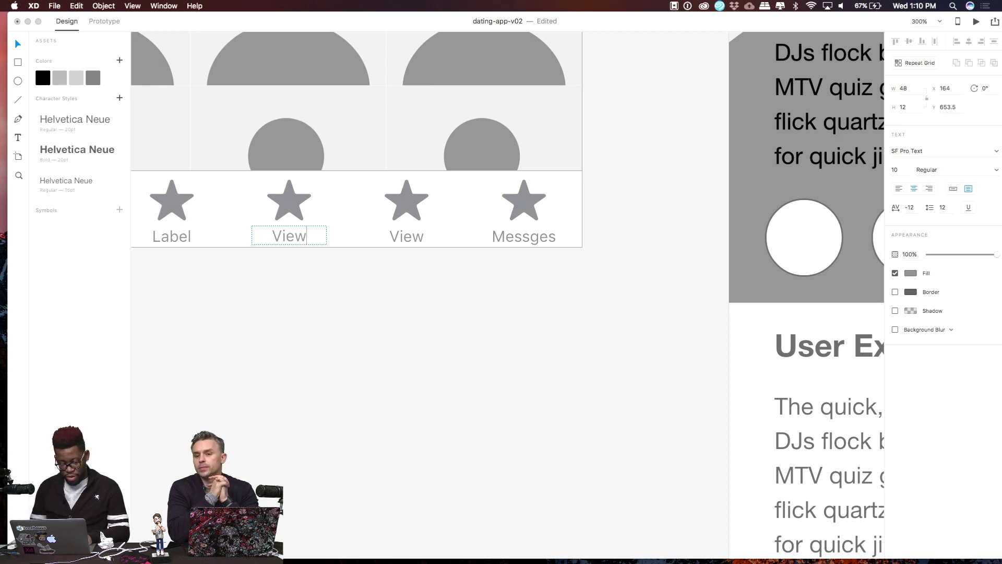
type("ie")
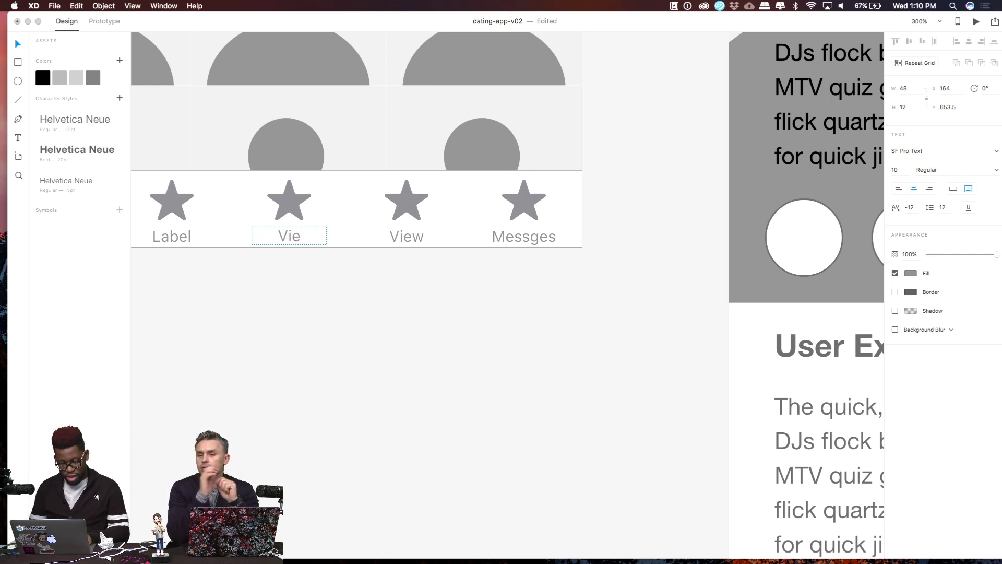
type("w")
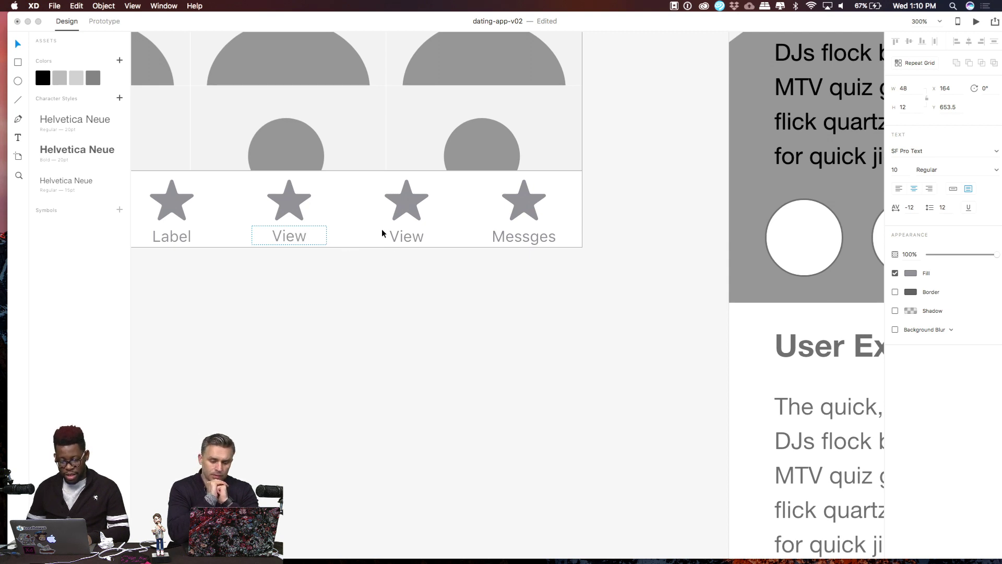
Replace the fourth tab label in the Profiles artboard's tab bar with "Messages"
left_click(402, 236)
double_click(403, 236)
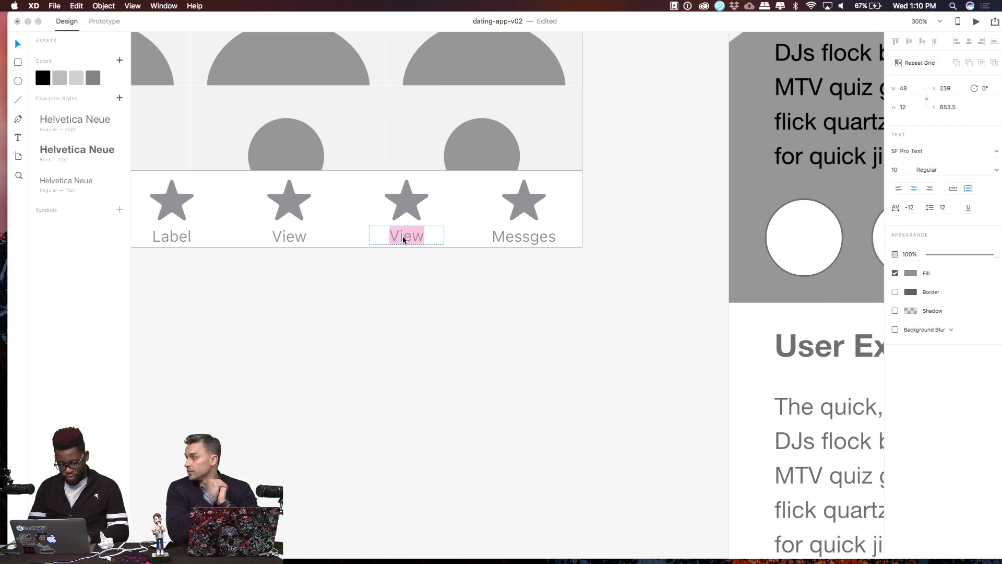
type("Messages")
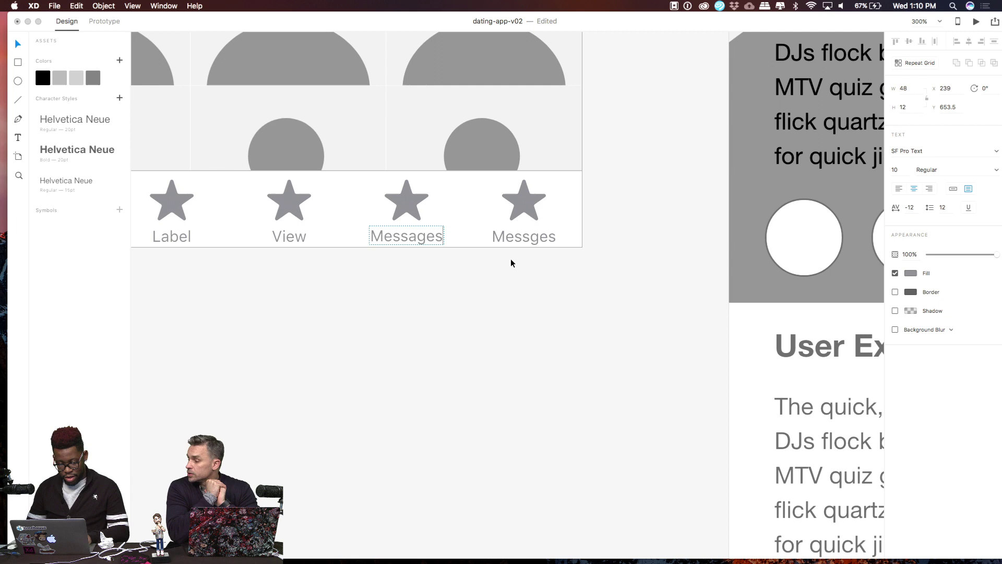
Replace the fifth tab label in the Profiles artboard's tab bar with "My Profile"
left_click(530, 238)
double_click(530, 238)
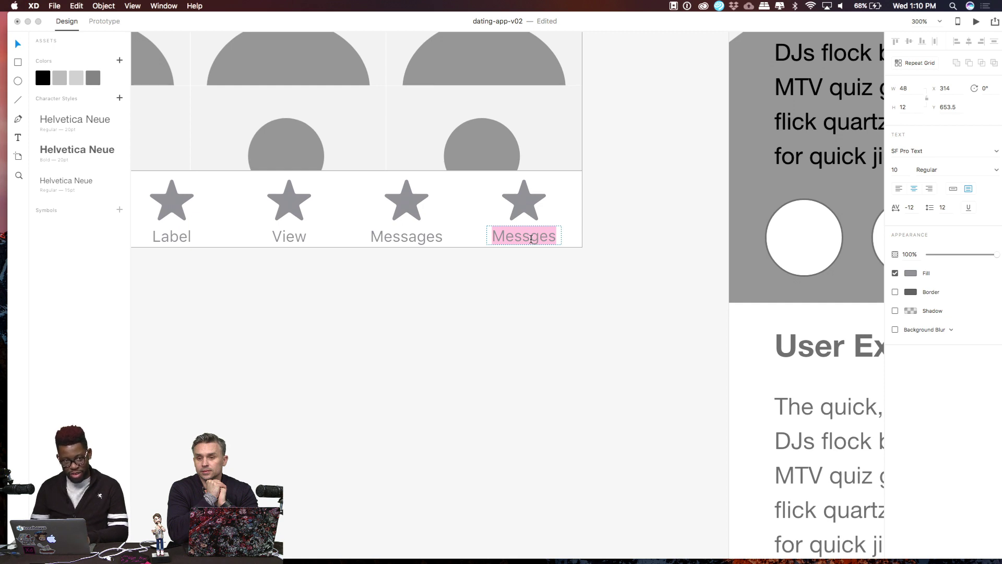
type("Settings")
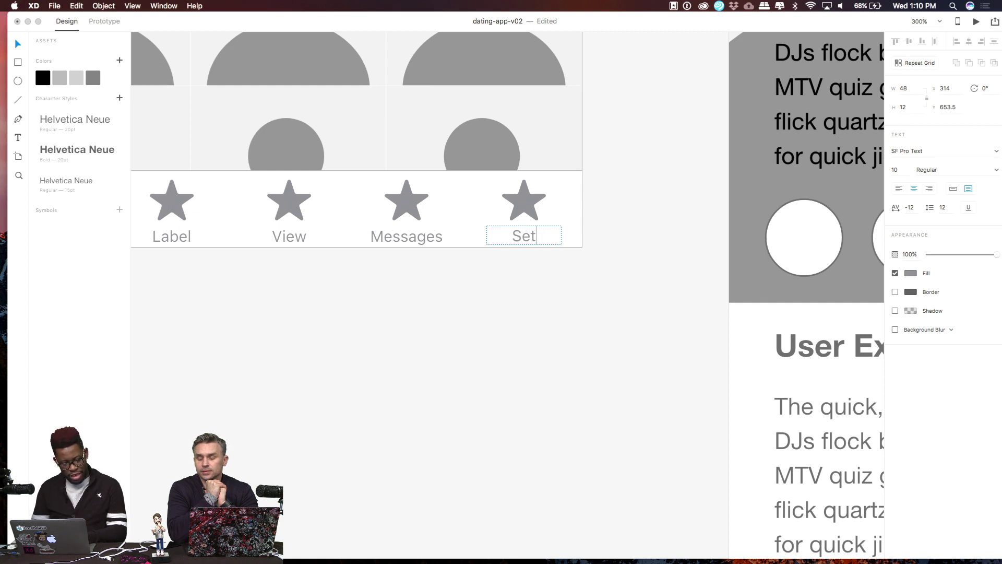
key("BackSpace")
key("BackSpace")
key("BackSpace")
key("BackSpace")
key("BackSpace")
key("BackSpace")
key("BackSpace")
key("BackSpace")
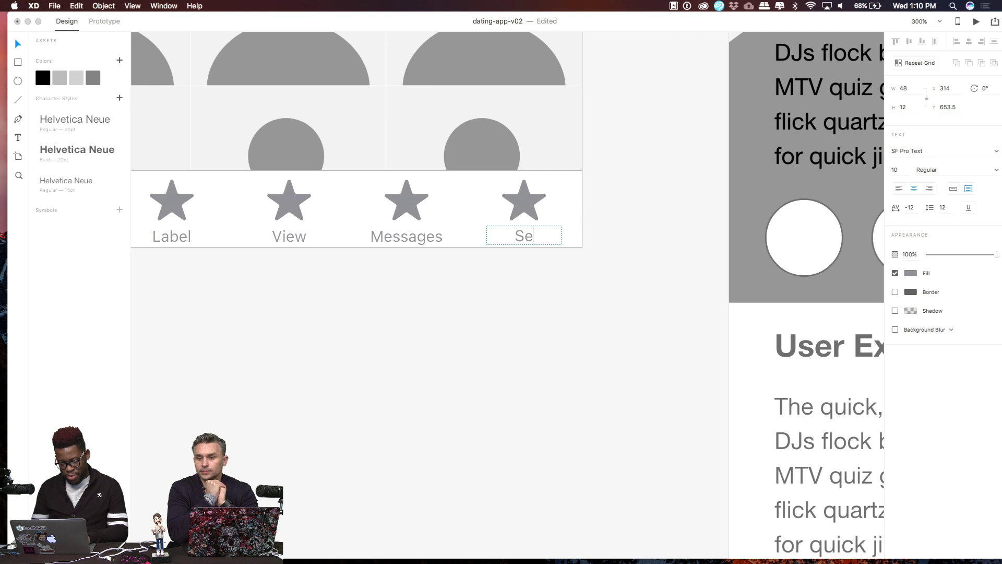
type("My")
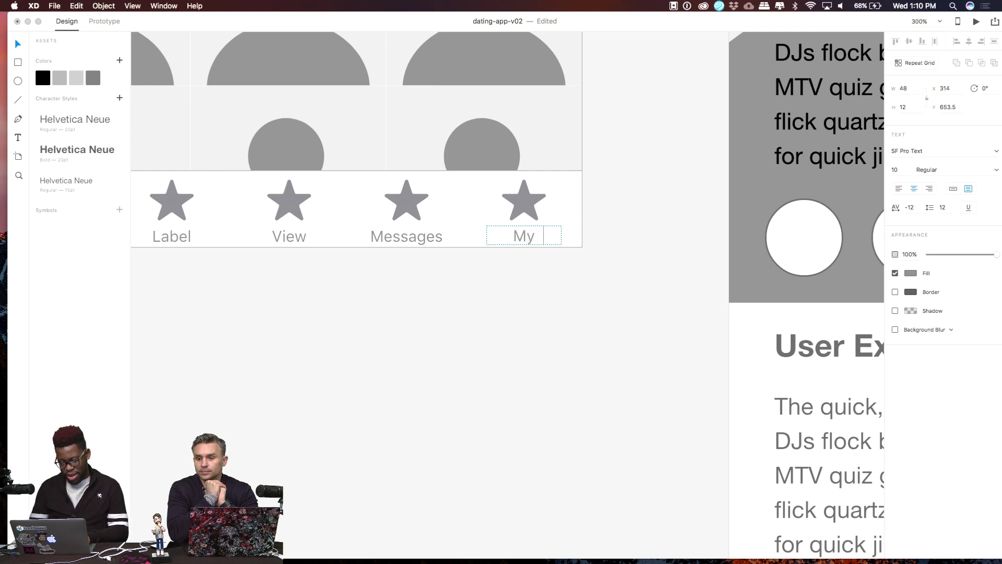
type(" Profiel")
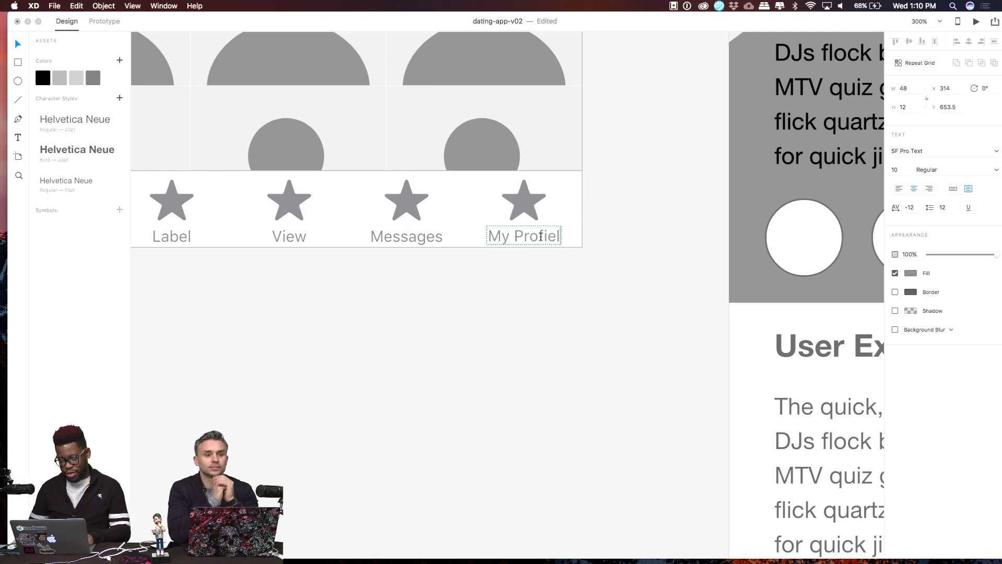
double_click(541, 237)
key("BackSpace")
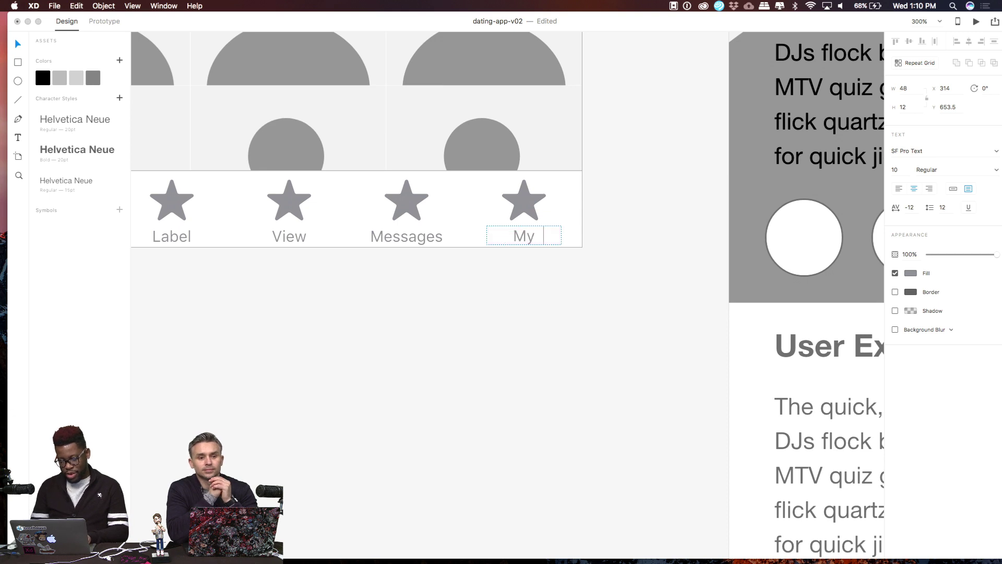
type("Profiel")
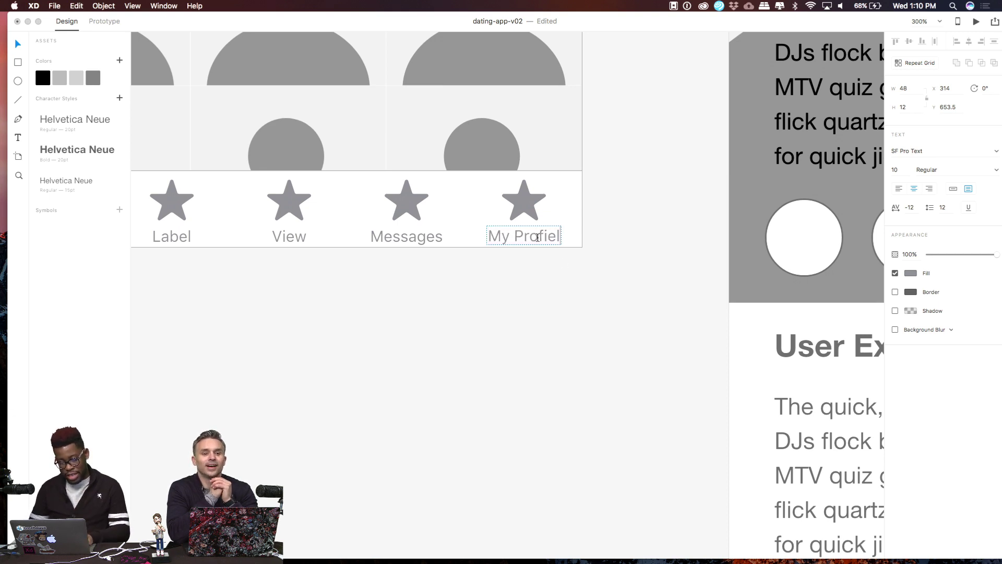
triple_click(536, 236)
left_click(537, 237)
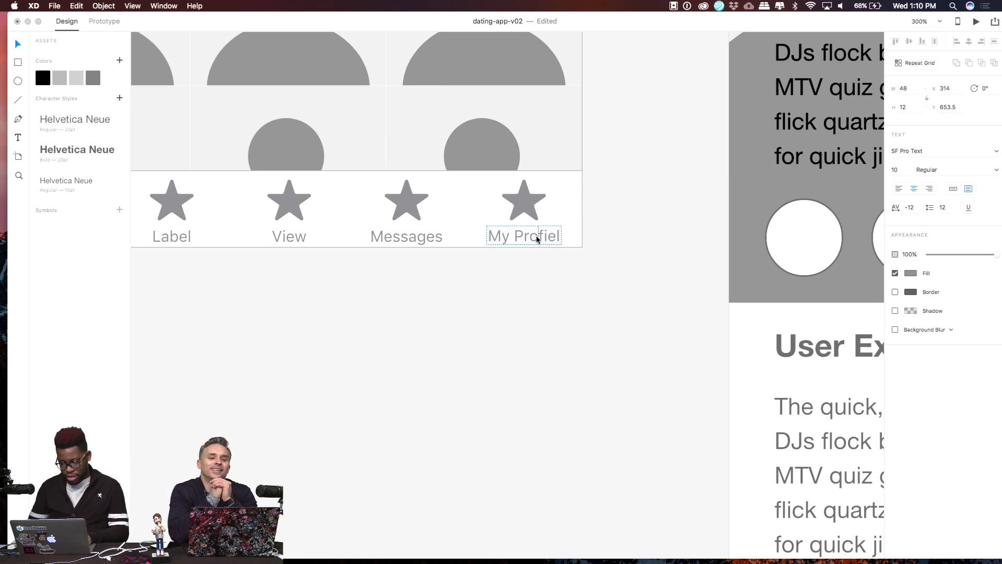
type("Profile")
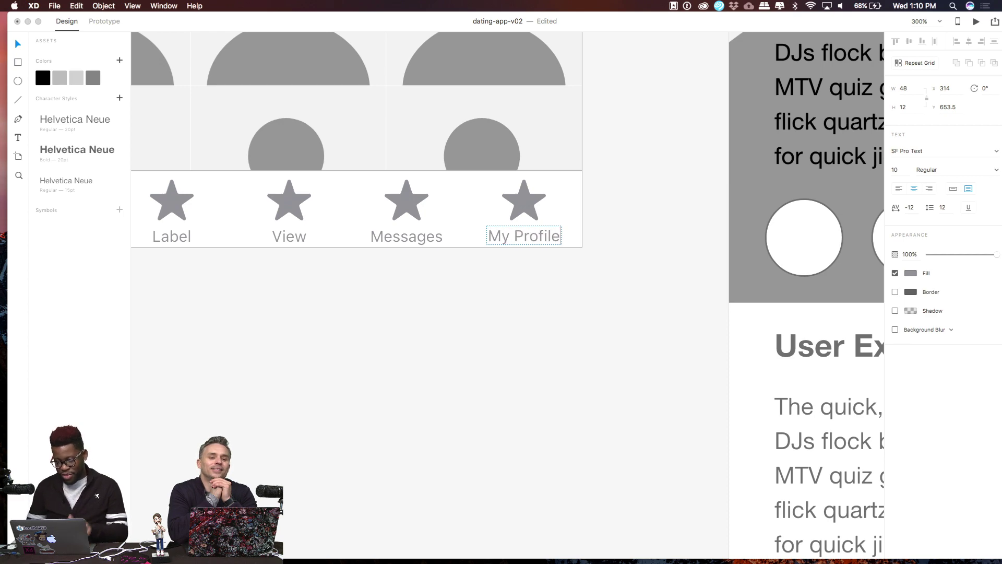
key("super+1")
key("Escape")
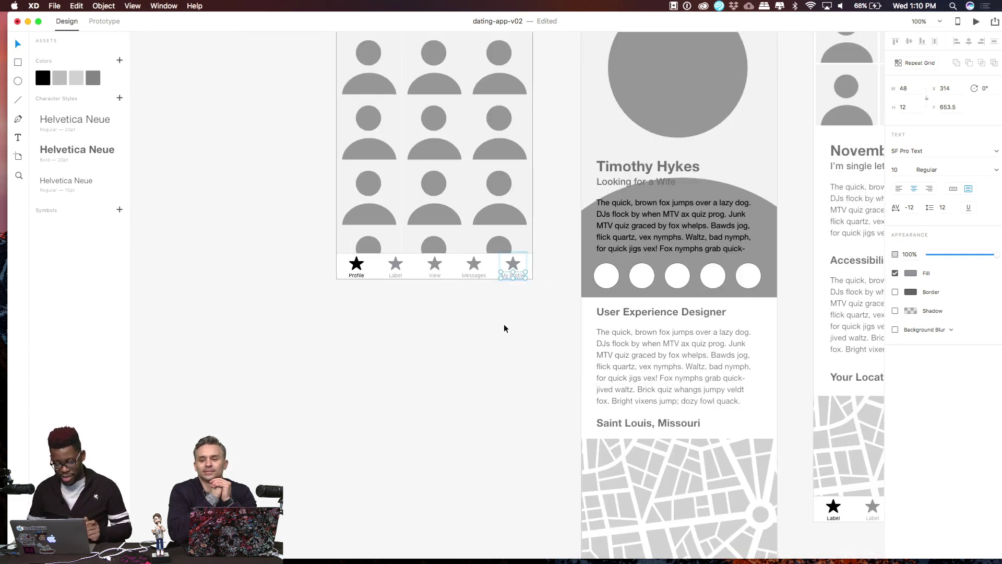
Change the first tab label in the Profiles artboard's tab bar to the plural "Profiles"
scroll(504, 328, "down", 5)
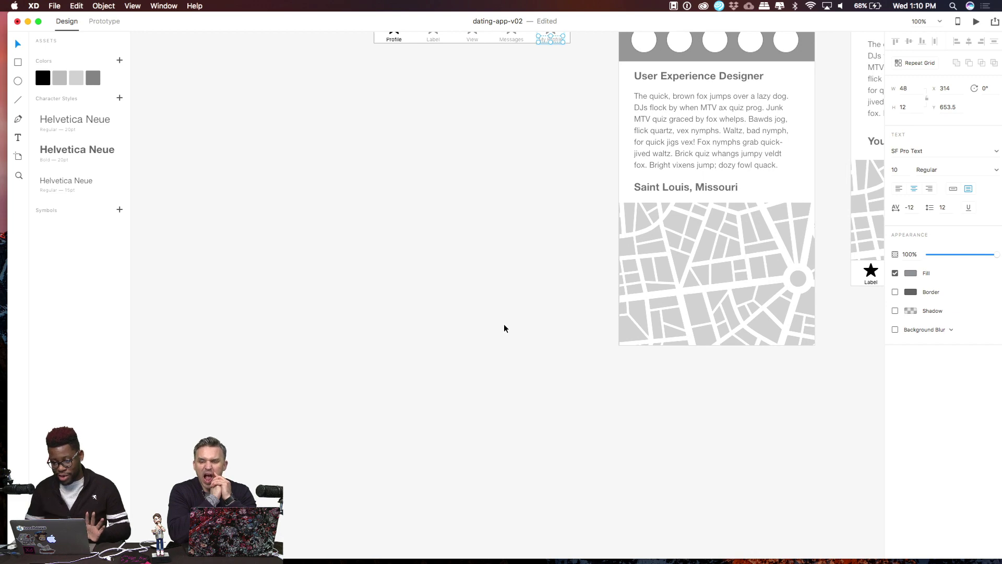
scroll(504, 328, "down", 8)
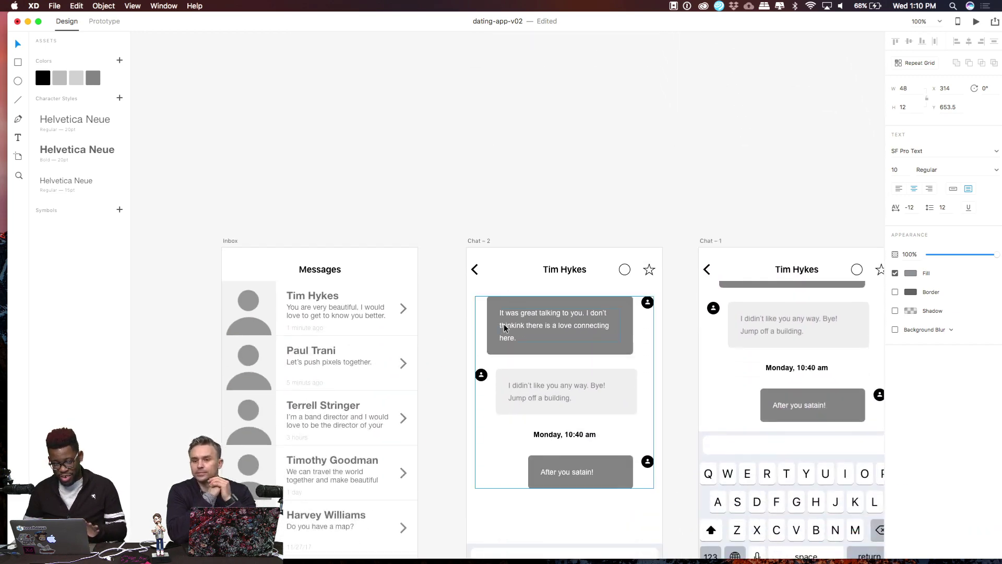
scroll(505, 328, "down", 2)
scroll(504, 328, "up", 12)
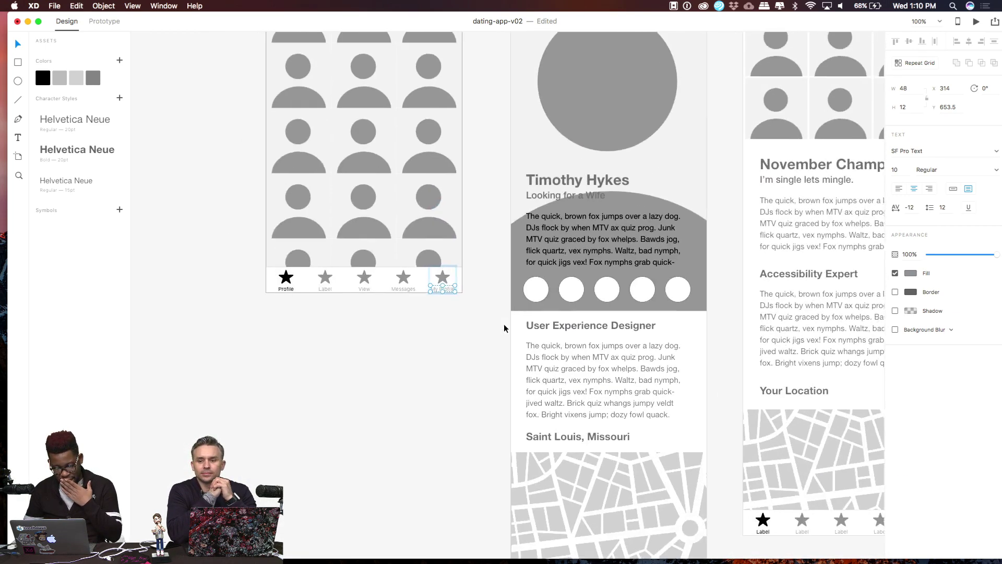
scroll(504, 328, "up", 3)
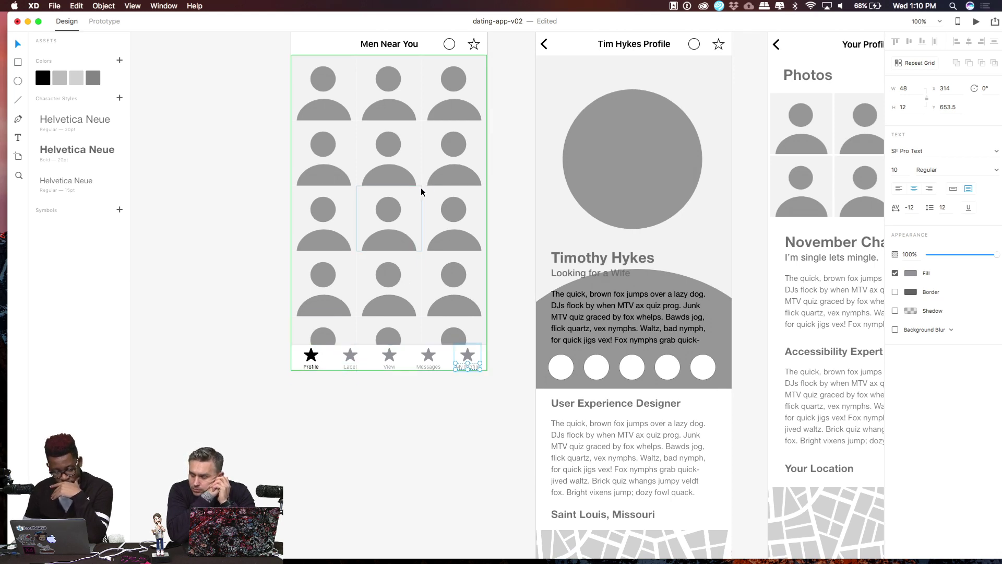
left_click(311, 368)
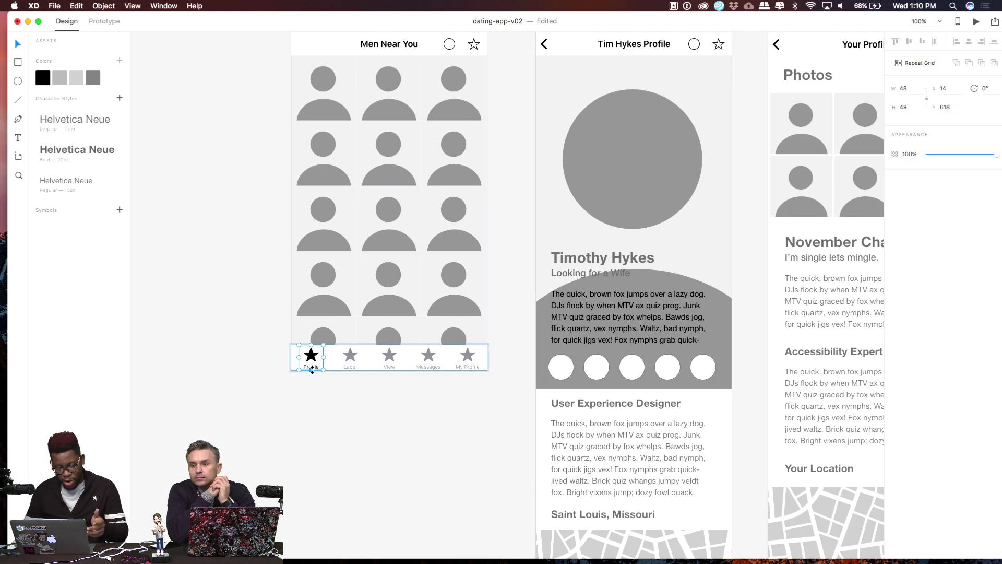
double_click(319, 366)
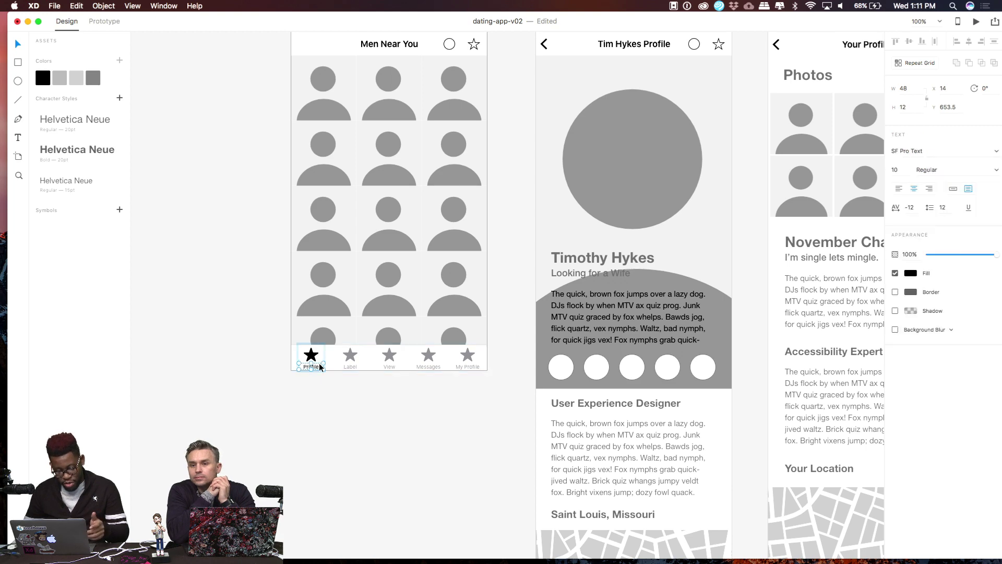
scroll(318, 362, "up", 6)
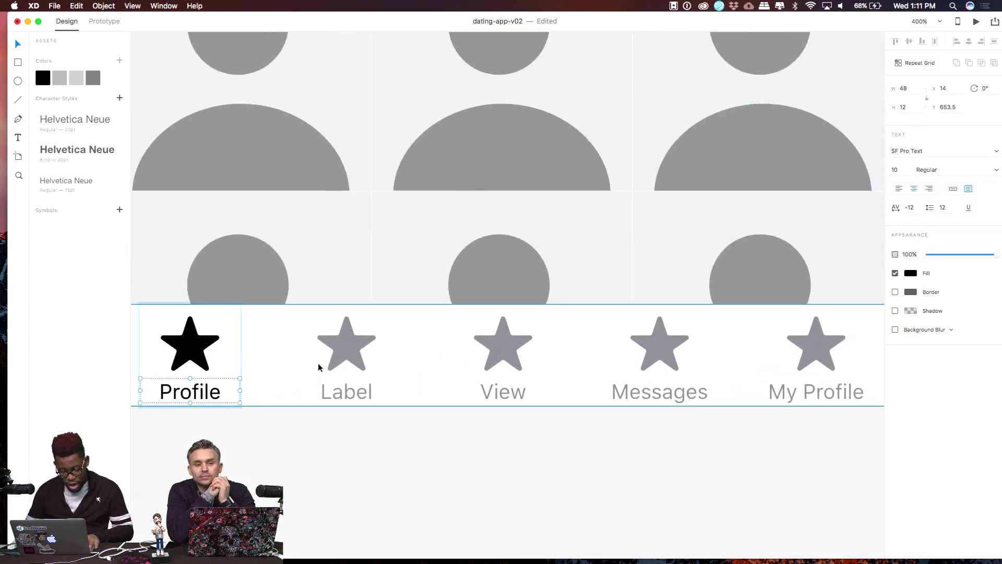
double_click(217, 399)
key("Right")
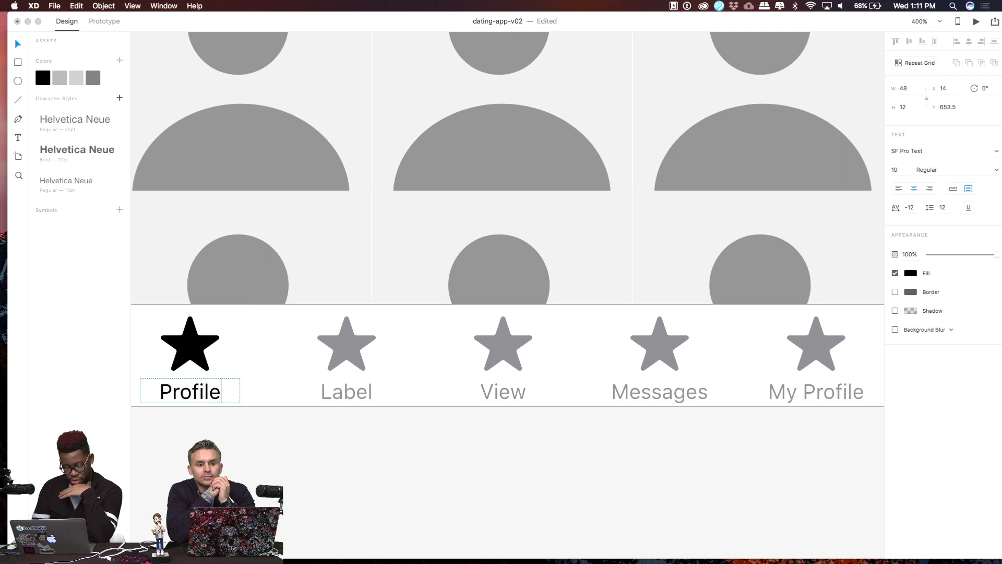
type("s")
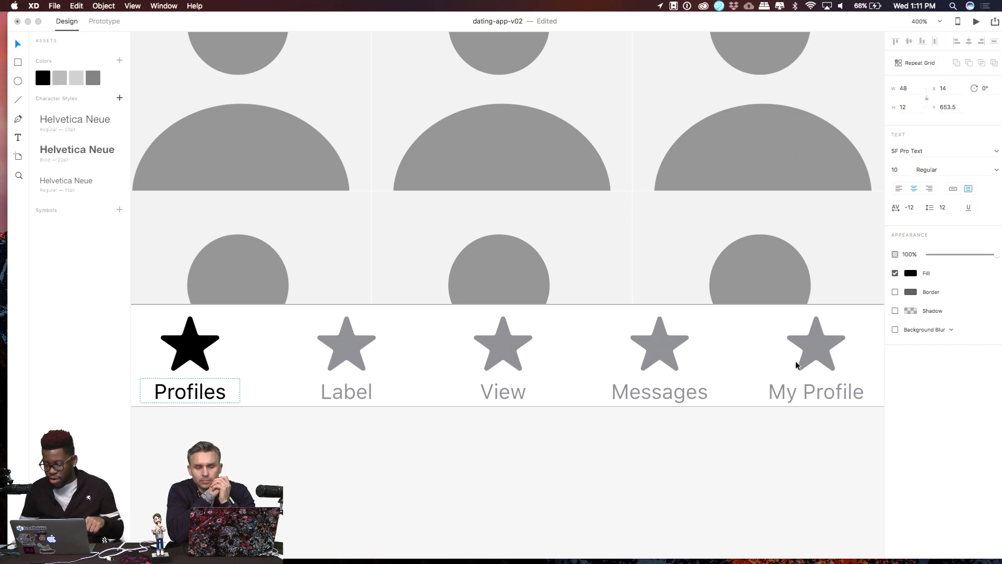
key("Escape")
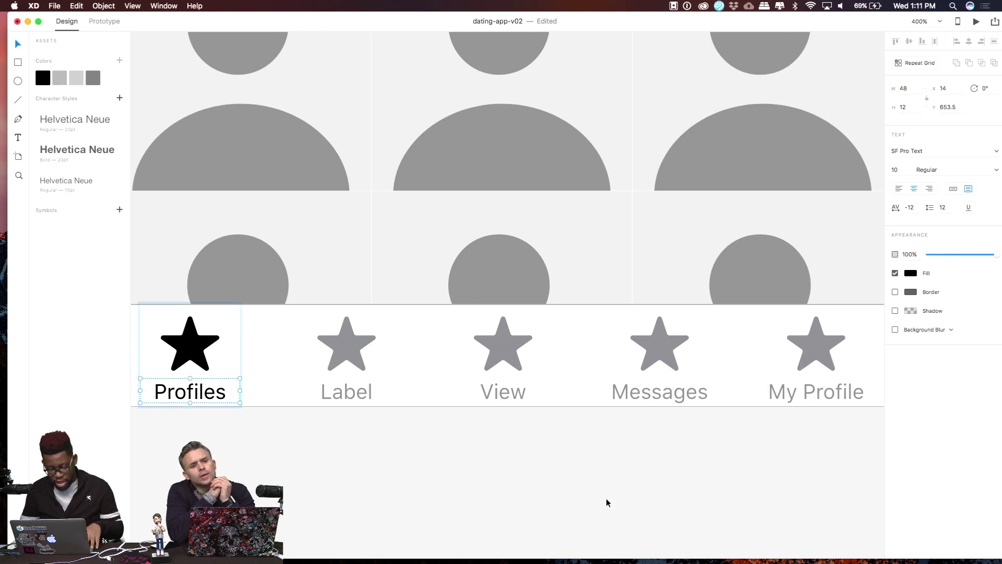
Link the Inbox artboard to the Chat – 2 artboard in the prototype wiring
key("super+1")
key("super+minus")
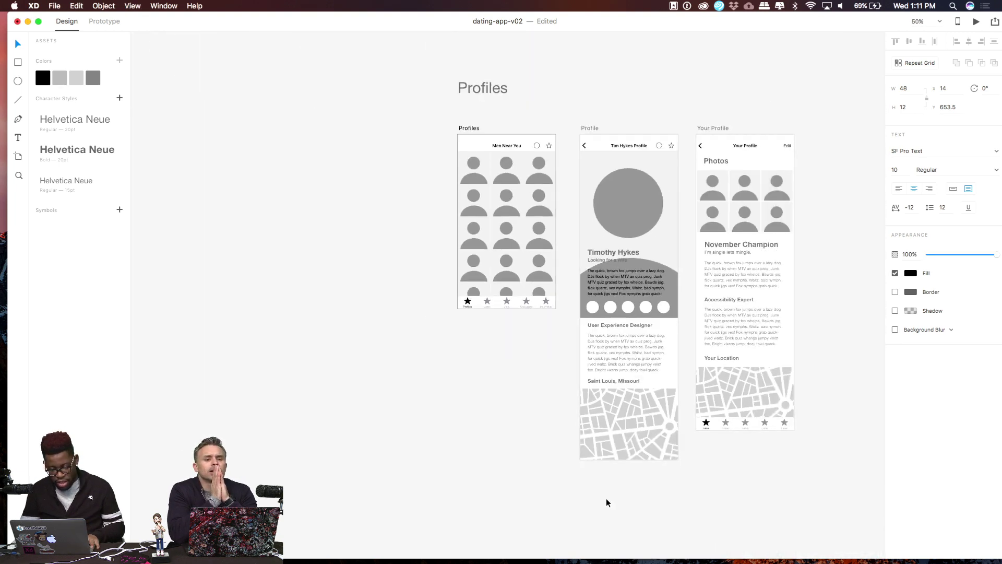
scroll(605, 497, "down", 10)
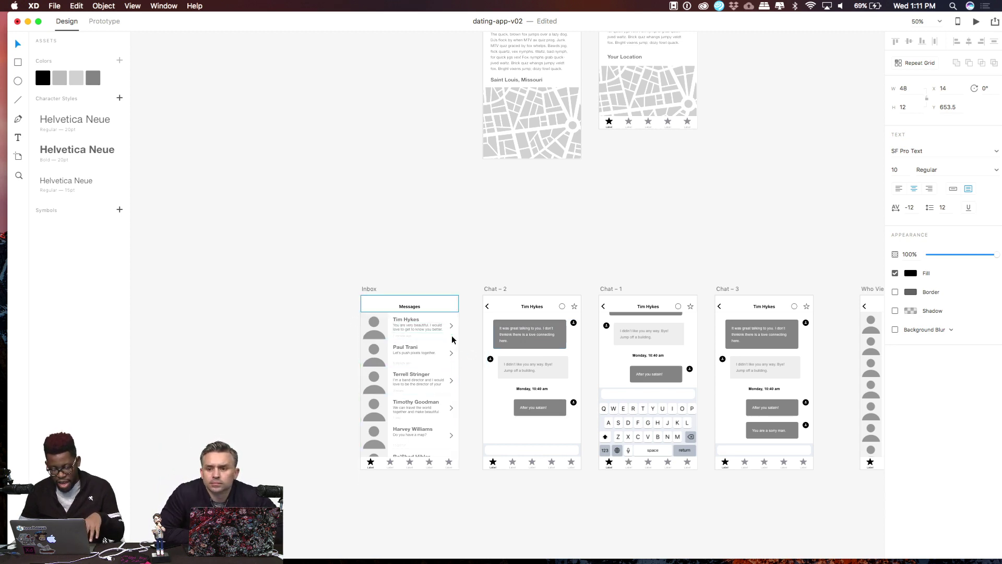
left_click(369, 290)
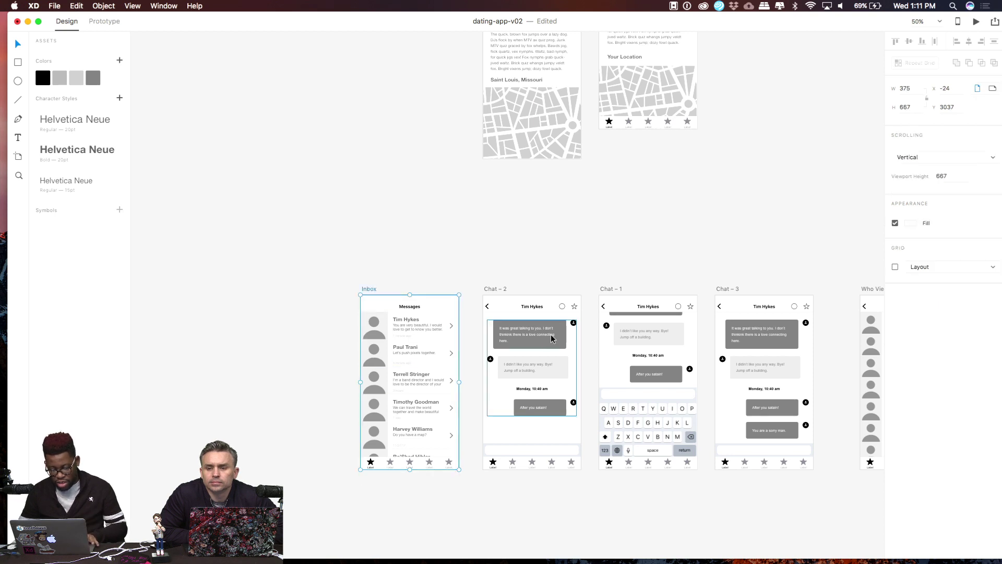
left_click(508, 252)
left_click(107, 22)
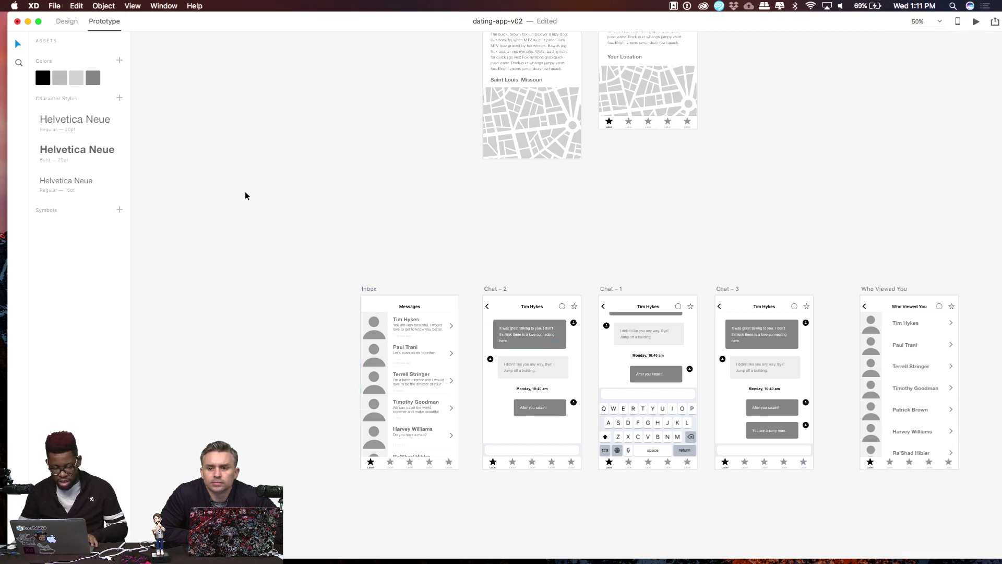
left_click(369, 290)
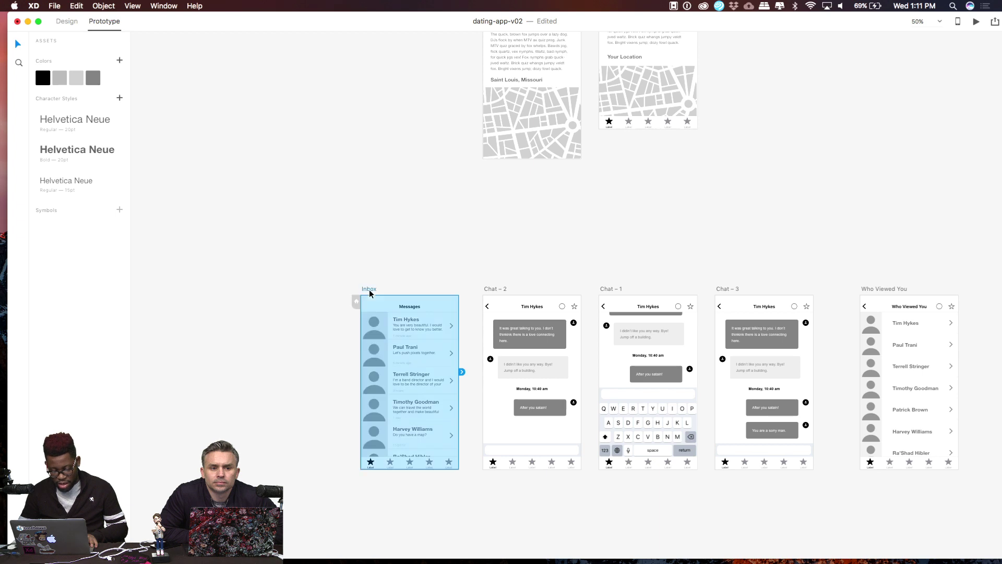
left_click_drag(462, 373, 522, 371)
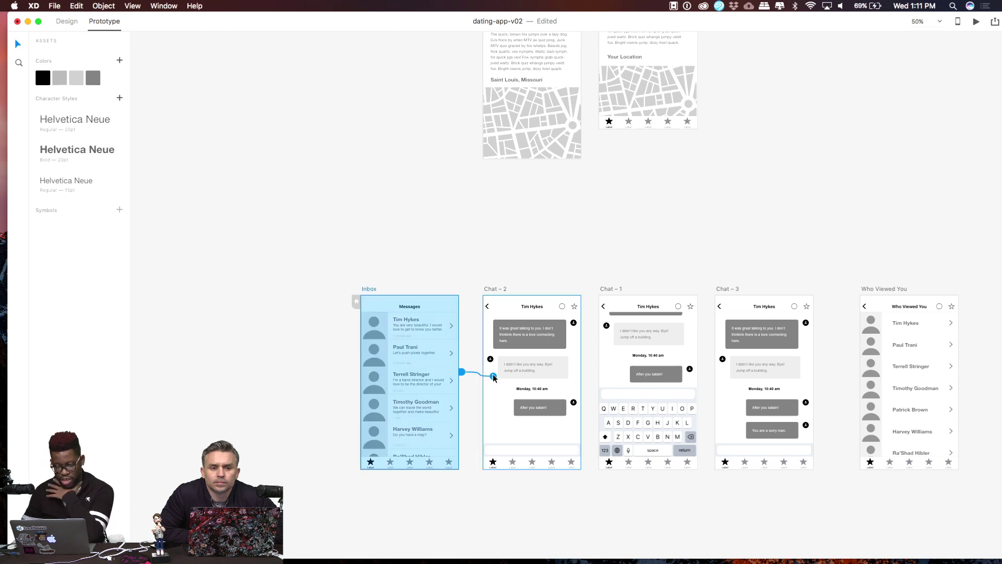
Link the message input field on the Chat – 2 artboard to the Chat – 1 artboard
scroll(595, 368, "down", 3)
scroll(595, 368, "right", 3)
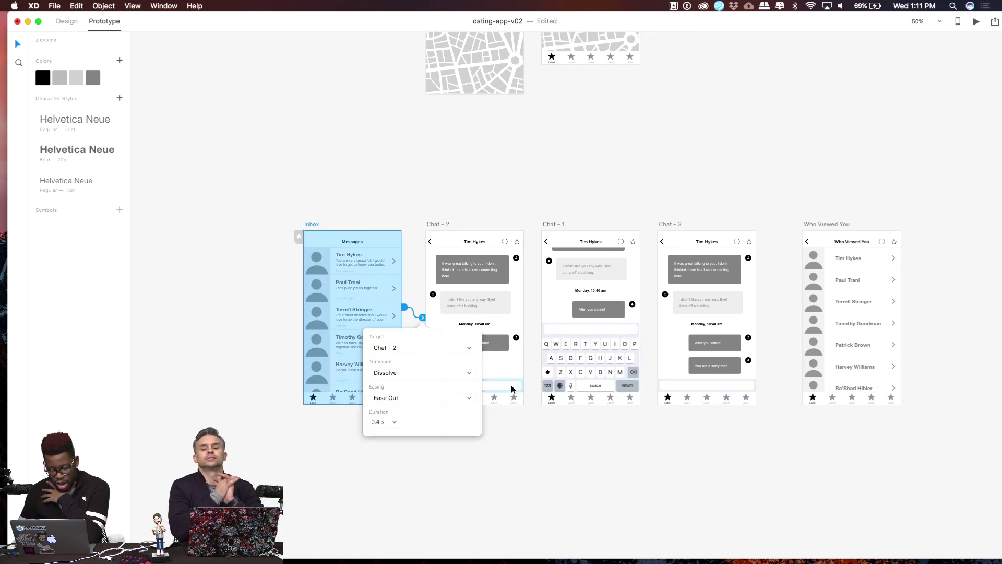
left_click(514, 385)
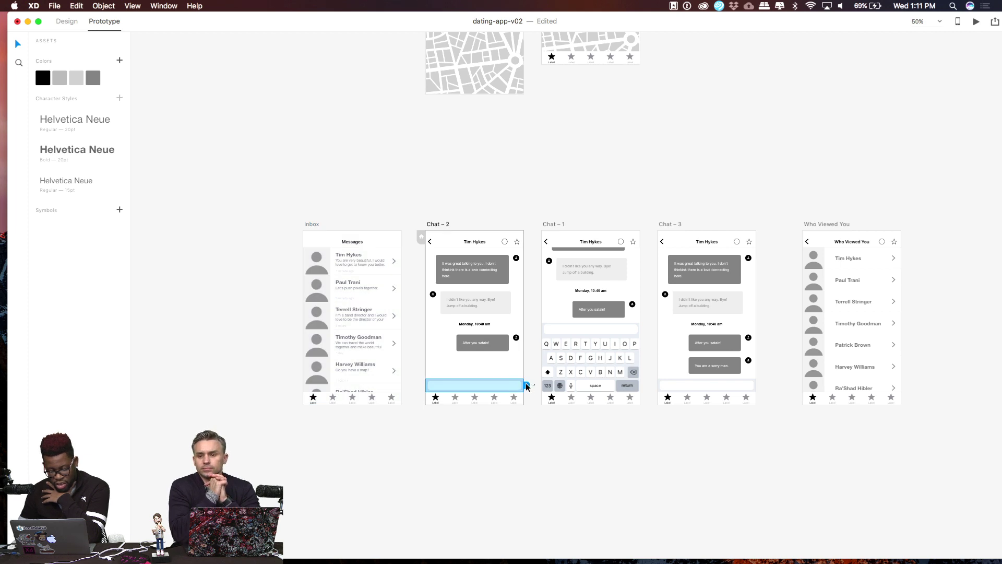
left_click_drag(527, 386, 543, 361)
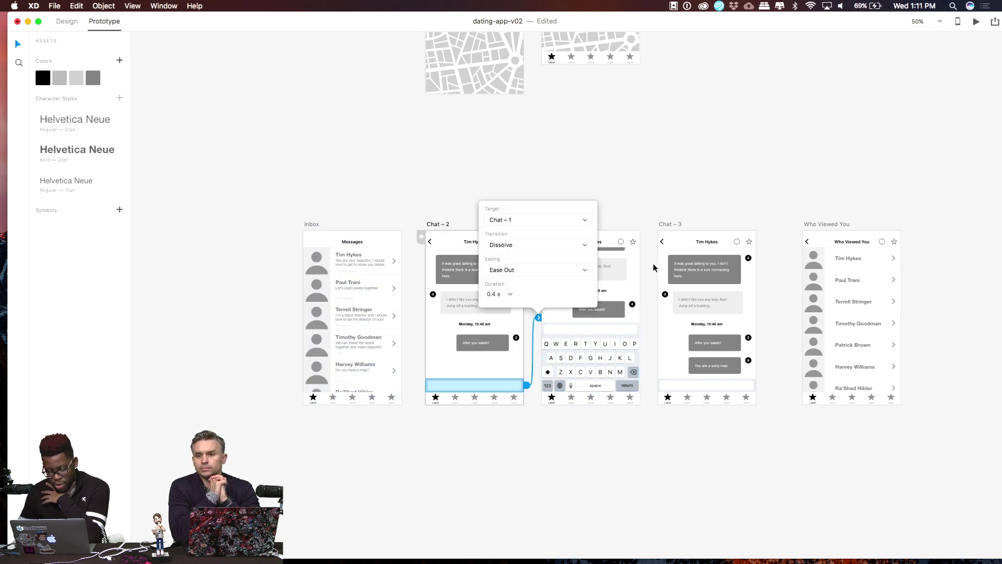
left_click(652, 180)
Link the whole Chat – 1 artboard to the Chat – 3 artboard
scroll(670, 207, "right", 3)
scroll(670, 207, "down", 1)
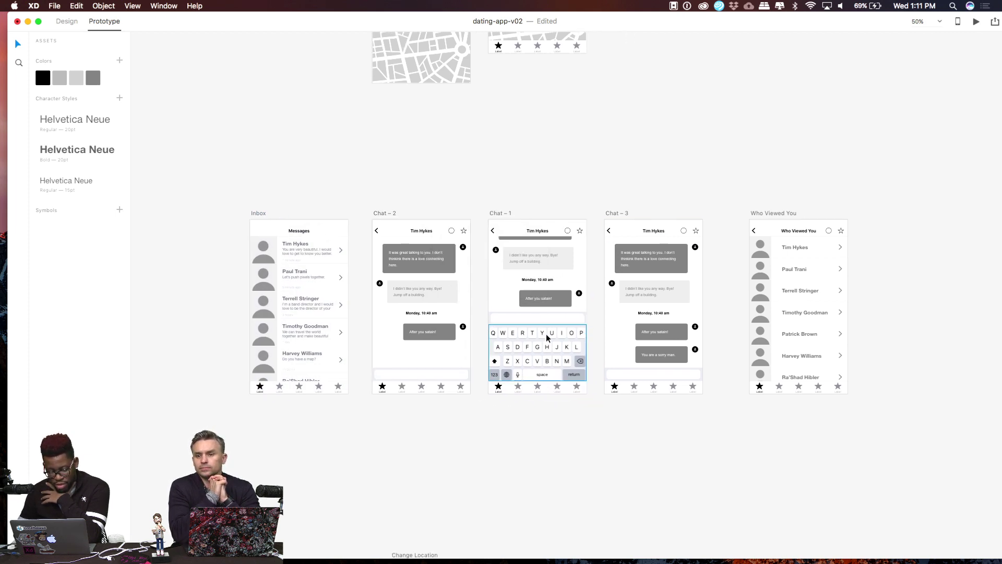
left_click(583, 319)
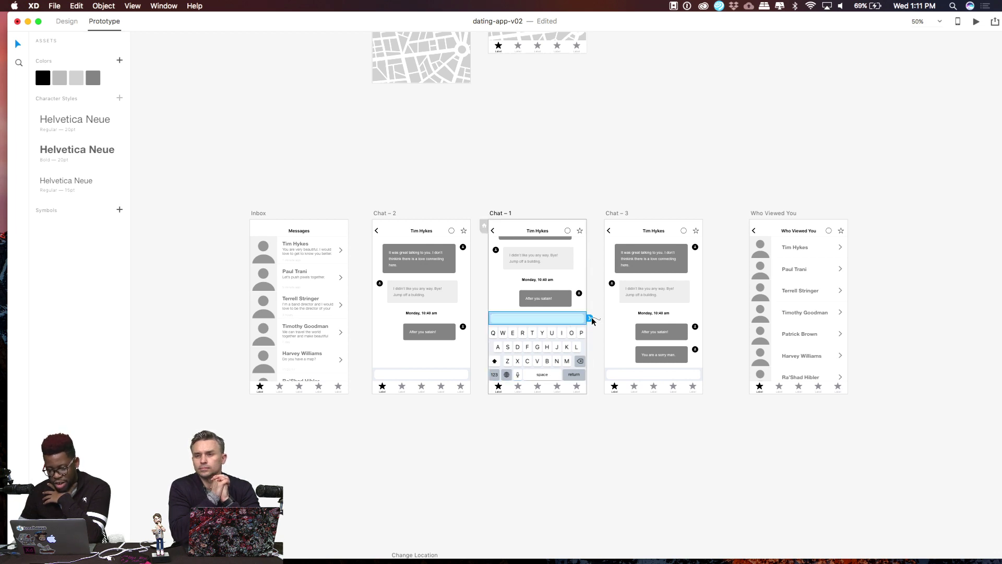
left_click(582, 302)
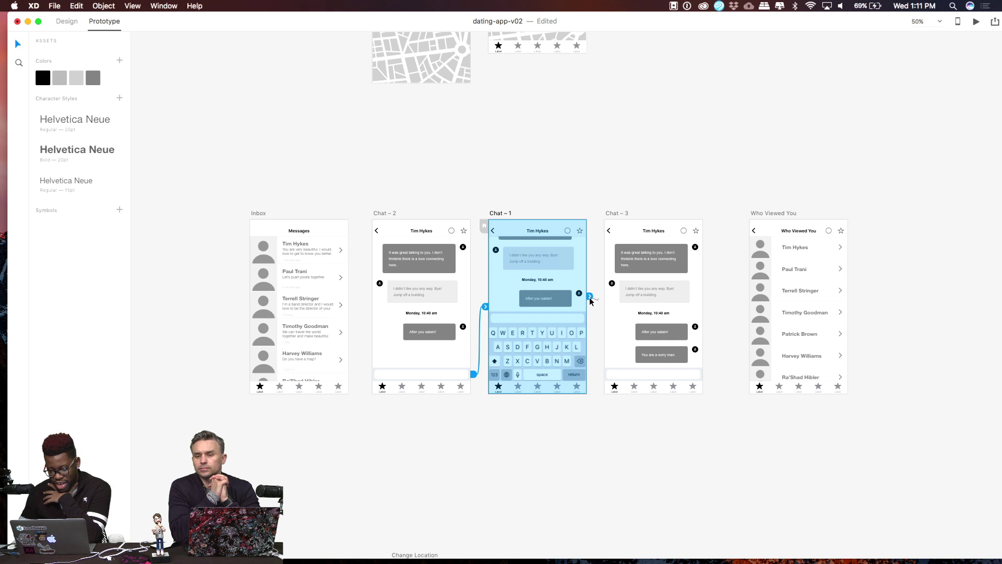
left_click_drag(590, 296, 606, 377)
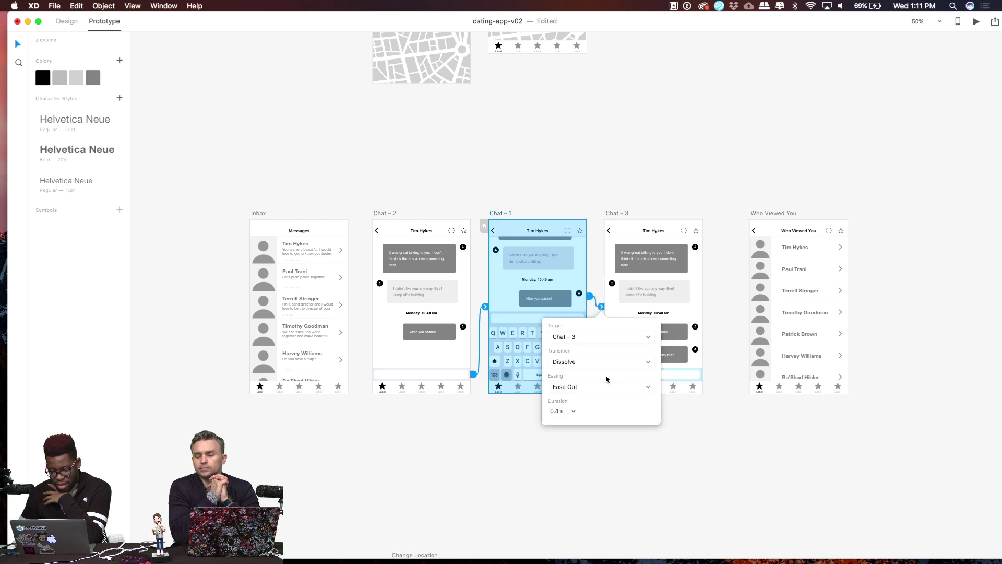
left_click(734, 416)
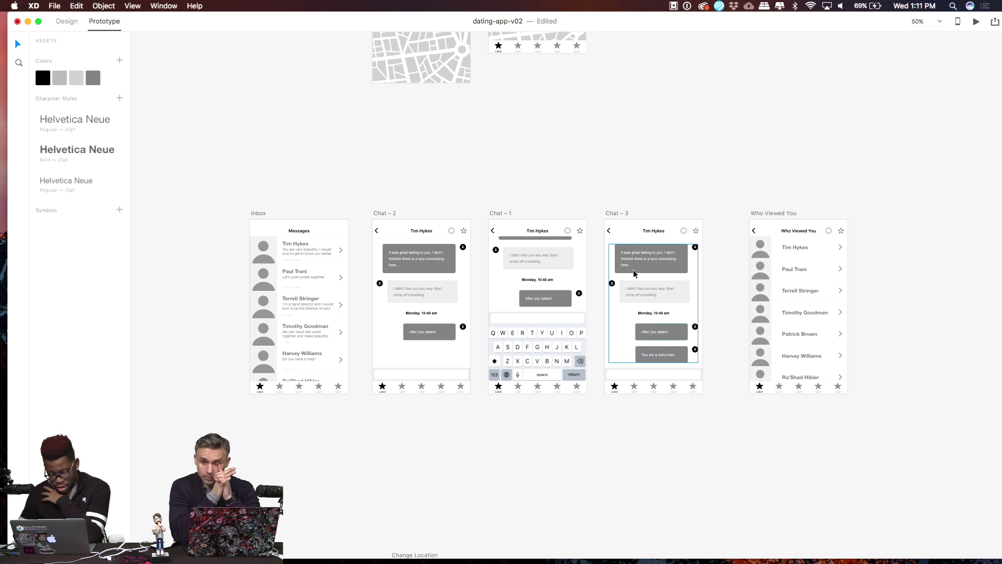
Return to design mode and delete the second item, still named "Label", from the Profiles artboard's tab bar
scroll(626, 245, "up", 10)
scroll(627, 245, "left", 5)
scroll(623, 232, "up", 2)
scroll(623, 233, "left", 2)
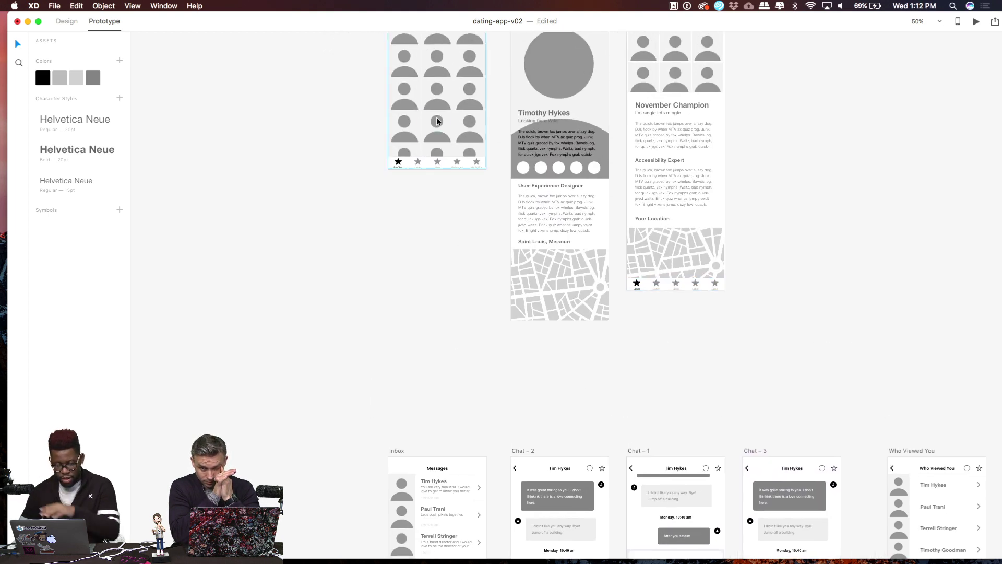
left_click(70, 25)
key("super+equal")
key("super+equal")
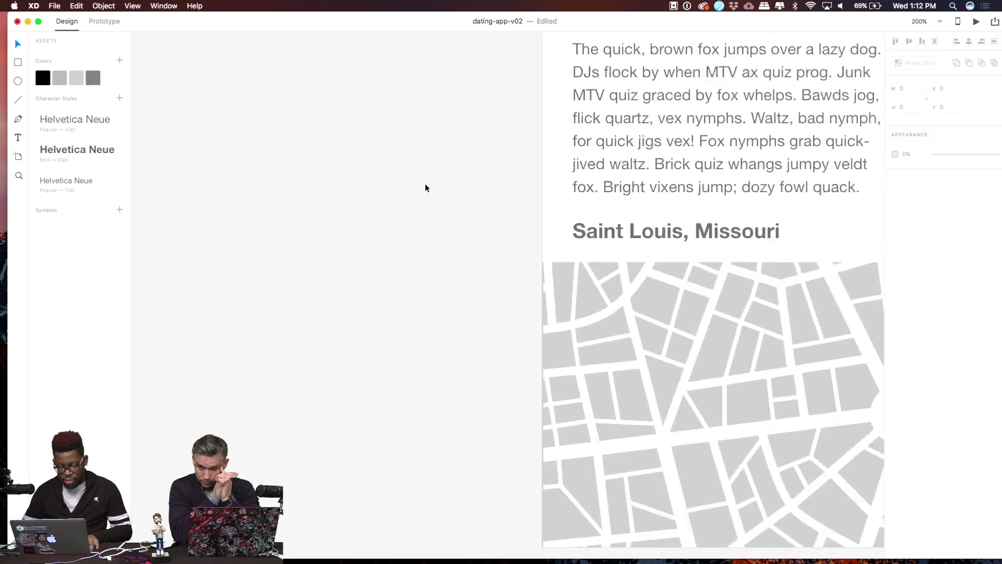
scroll(425, 183, "up", 10)
scroll(425, 184, "left", 4)
double_click(291, 216)
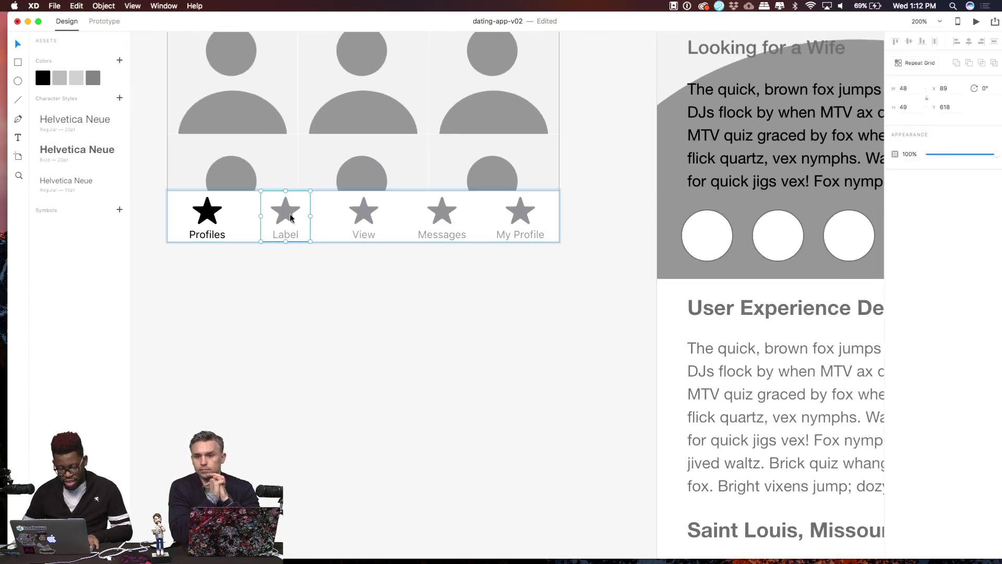
key("Delete")
Spread the four remaining tab items evenly, placing Profiles at X 32, View at X 128 and My Profile at X 320
left_click(212, 215)
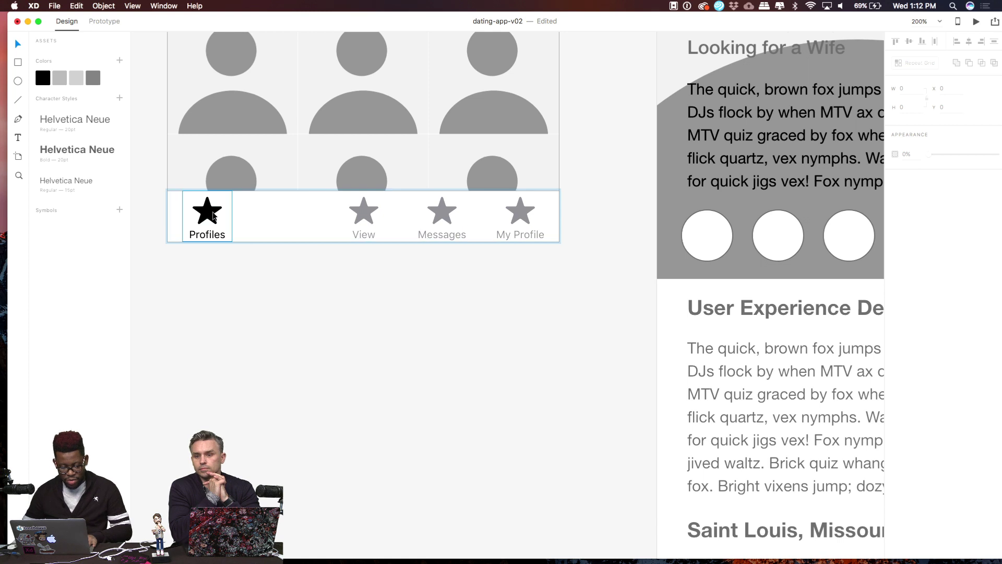
left_click_drag(215, 214, 234, 214)
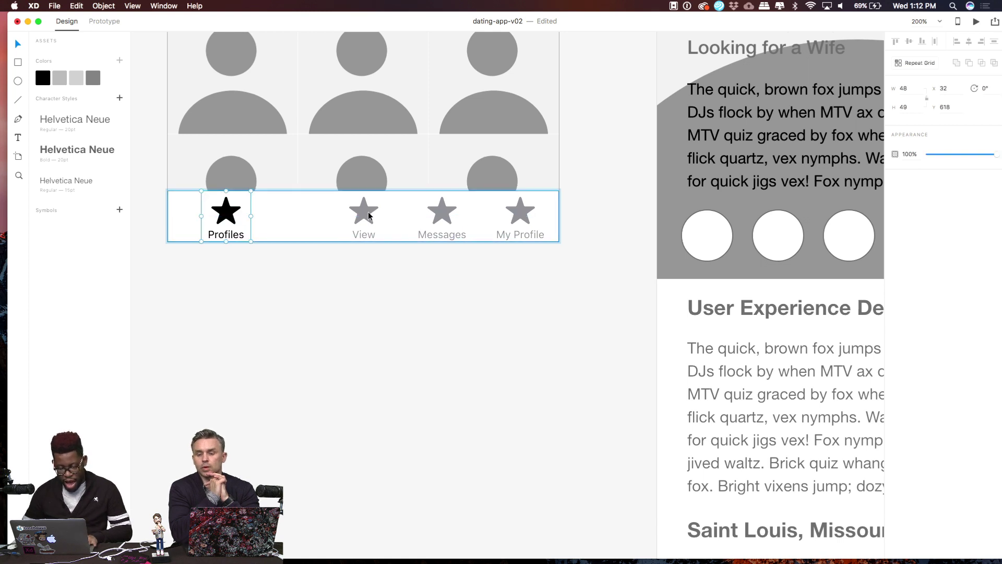
left_click_drag(363, 217, 325, 215)
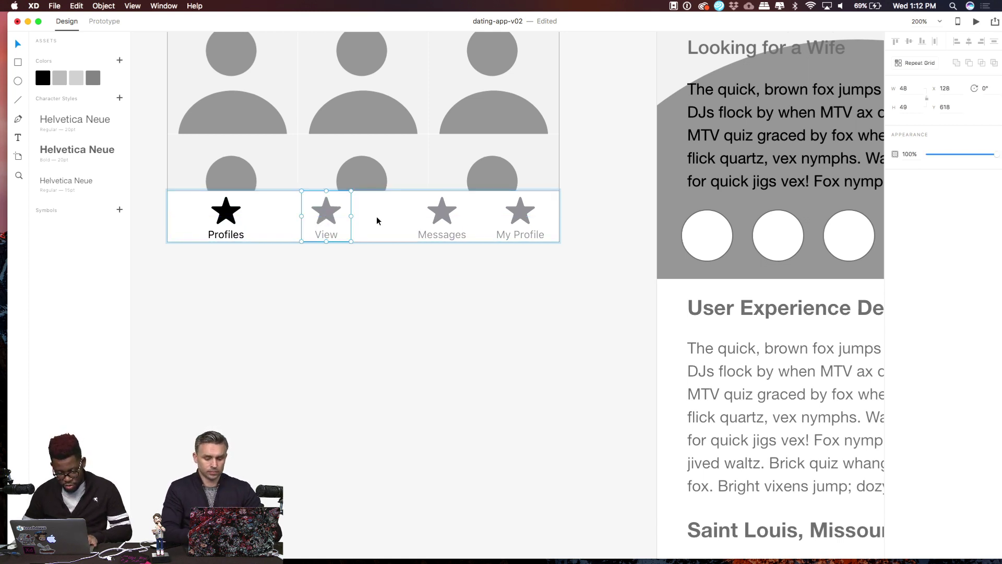
left_click_drag(437, 219, 421, 217)
left_click_drag(520, 217, 526, 212)
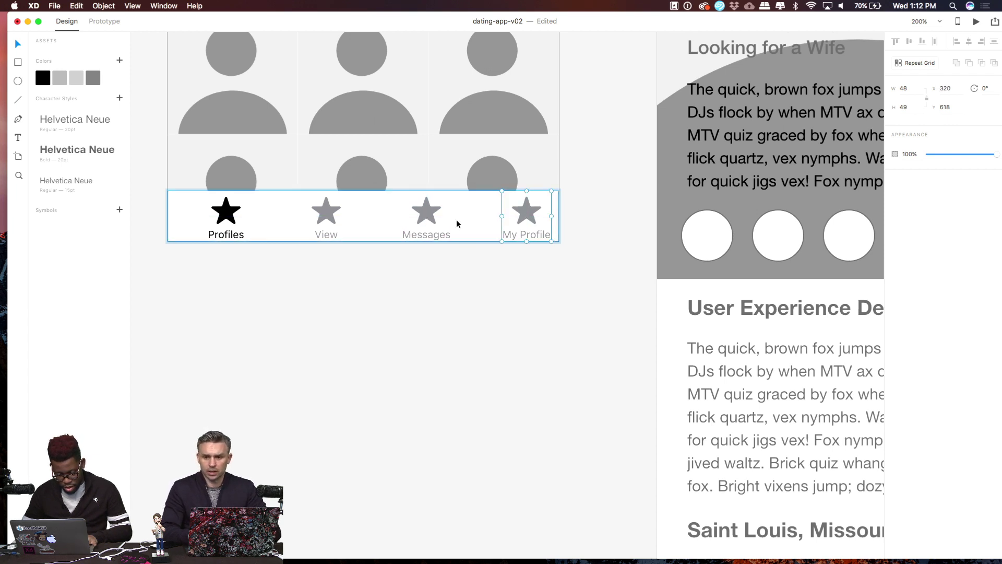
left_click(423, 222, "shift")
left_click(334, 209, "shift")
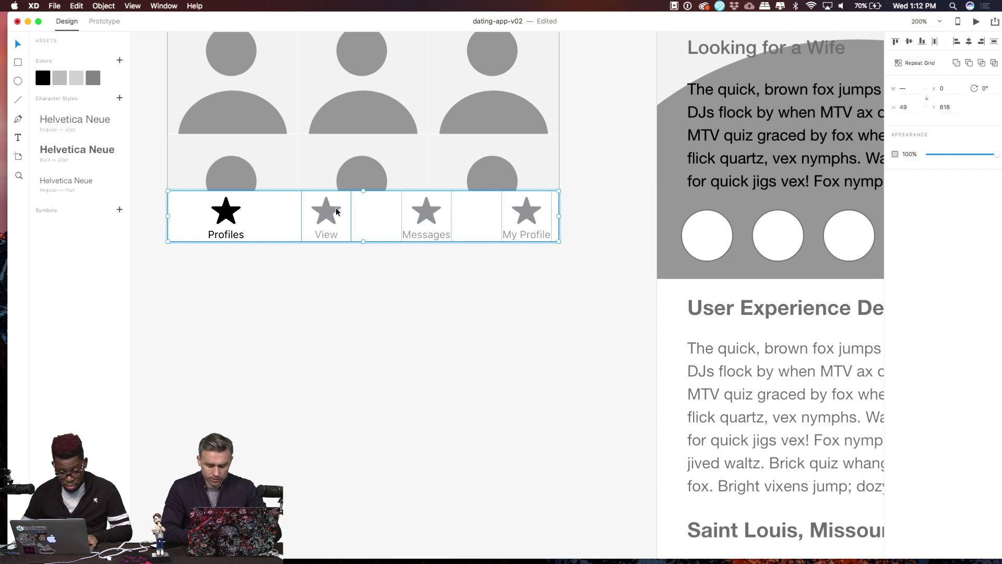
left_click(229, 213, "shift")
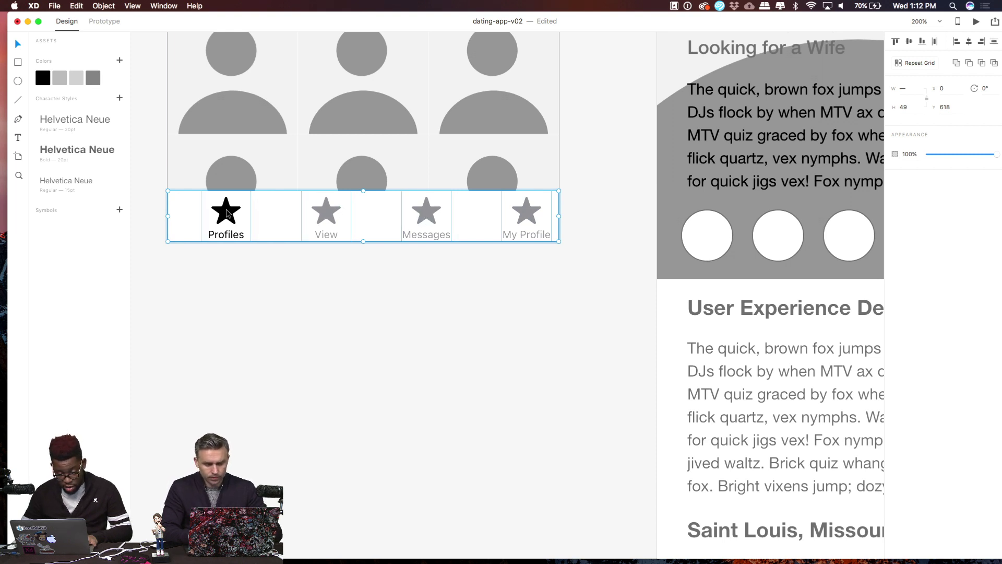
double_click(225, 211)
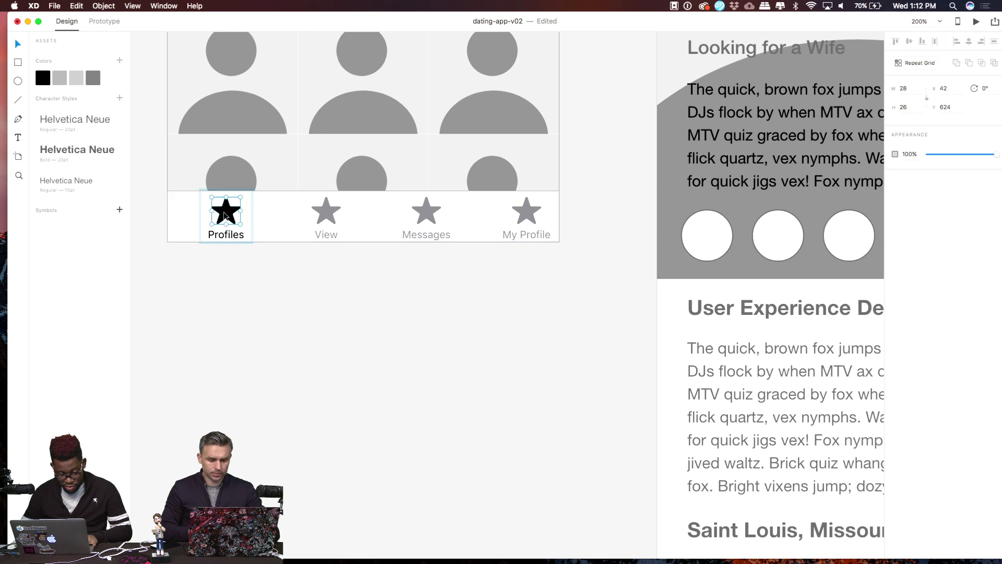
left_click(214, 331)
Move the Profiles item slightly left within the Profiles artboard's tab bar
left_click(226, 214)
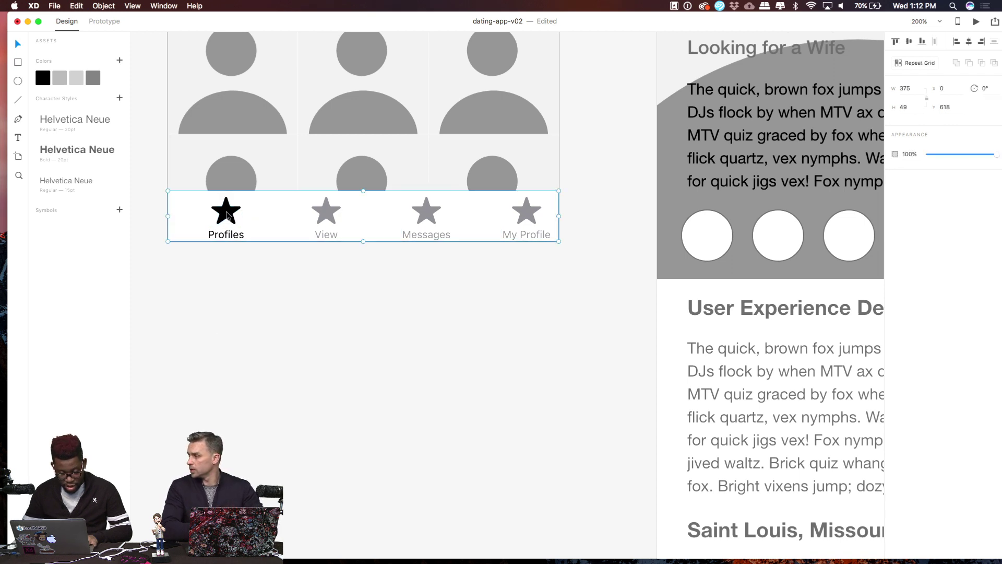
double_click(226, 214)
left_click_drag(226, 214, 215, 214)
left_click(320, 217)
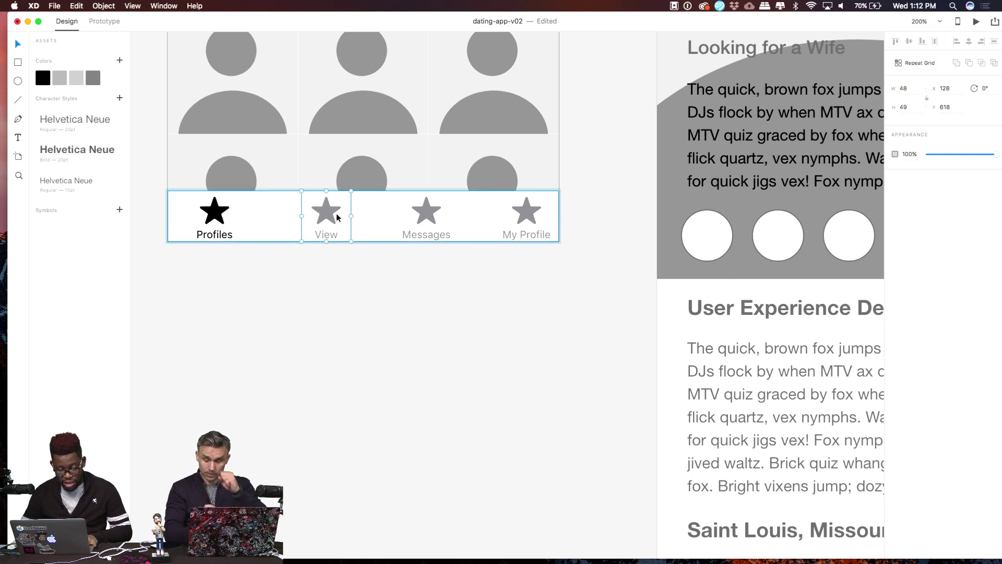
key("super+a")
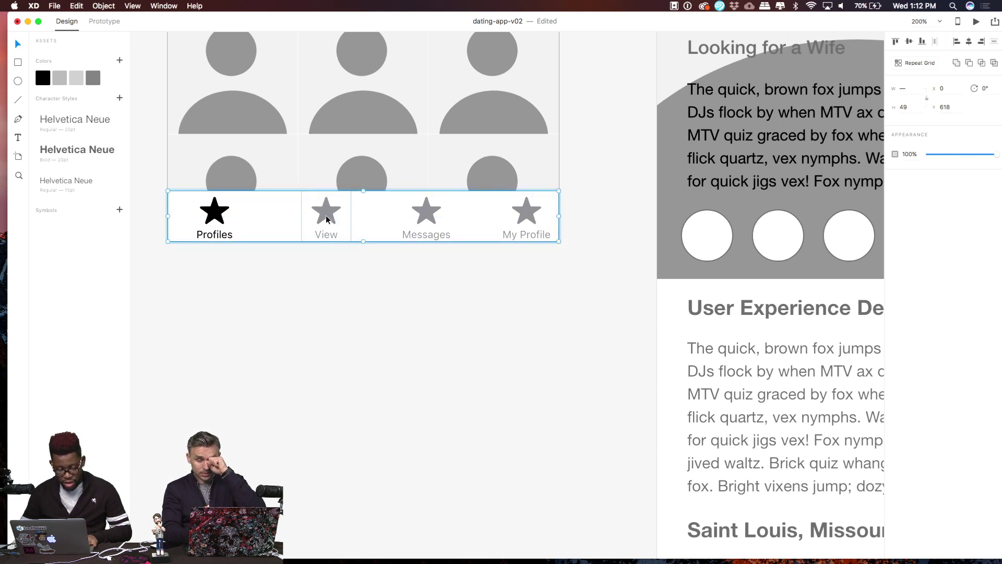
double_click(325, 215)
left_click(315, 329)
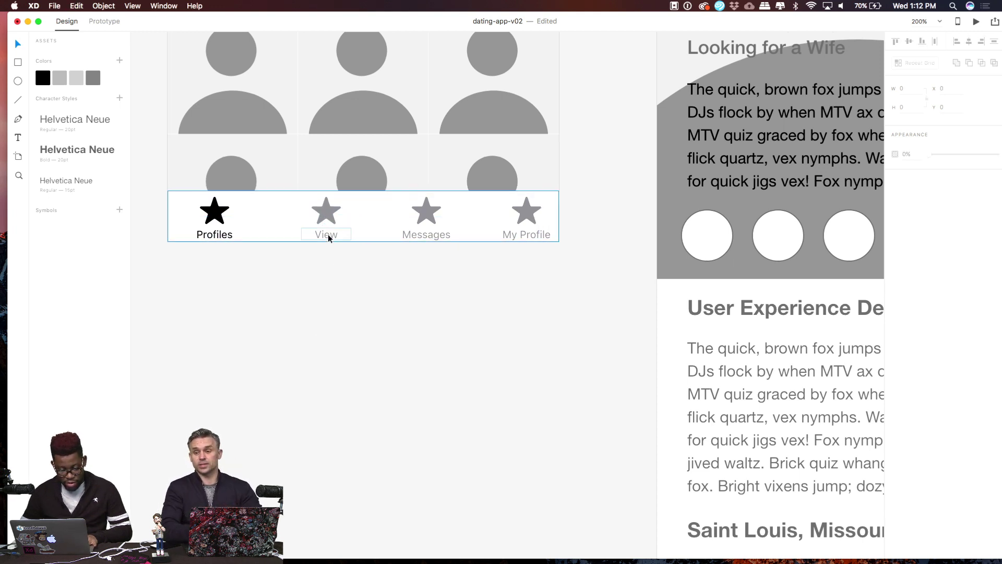
Shift the View, Messages and My Profile items left to space the tab bar evenly, with My Profile at X 299
left_click(325, 214)
double_click(325, 214)
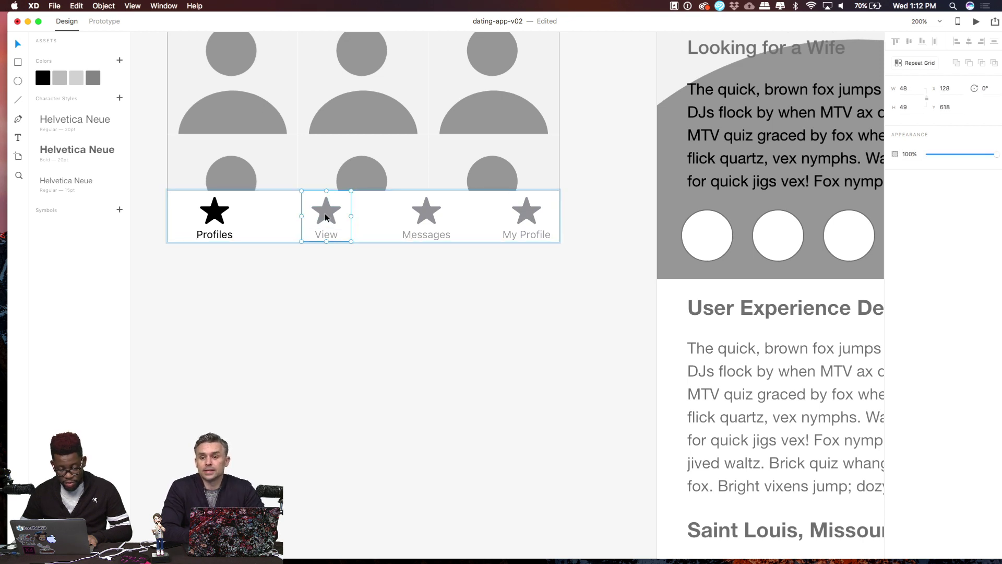
left_click_drag(324, 214, 303, 215)
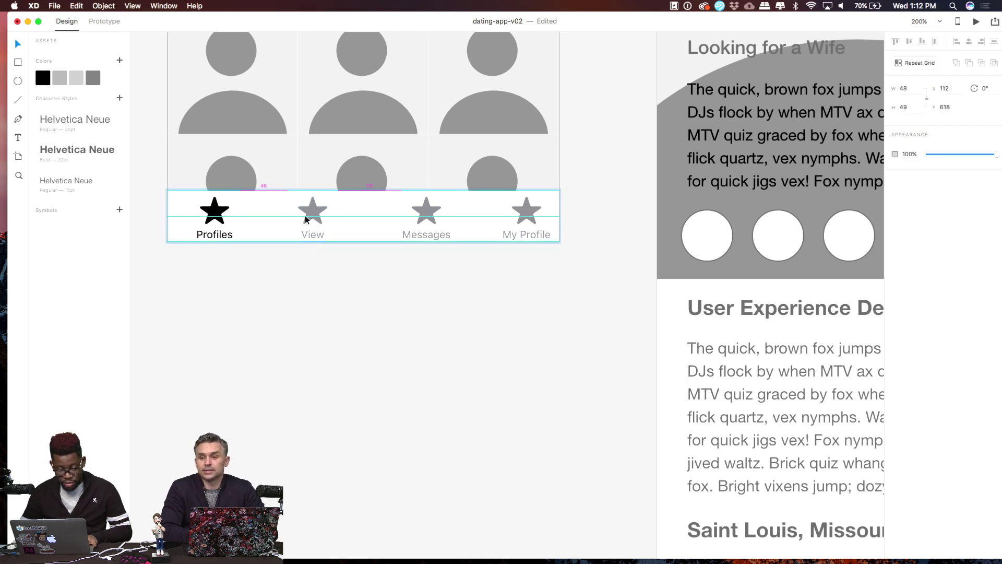
left_click(426, 216)
left_click_drag(425, 212, 402, 212)
left_click_drag(524, 217, 501, 217)
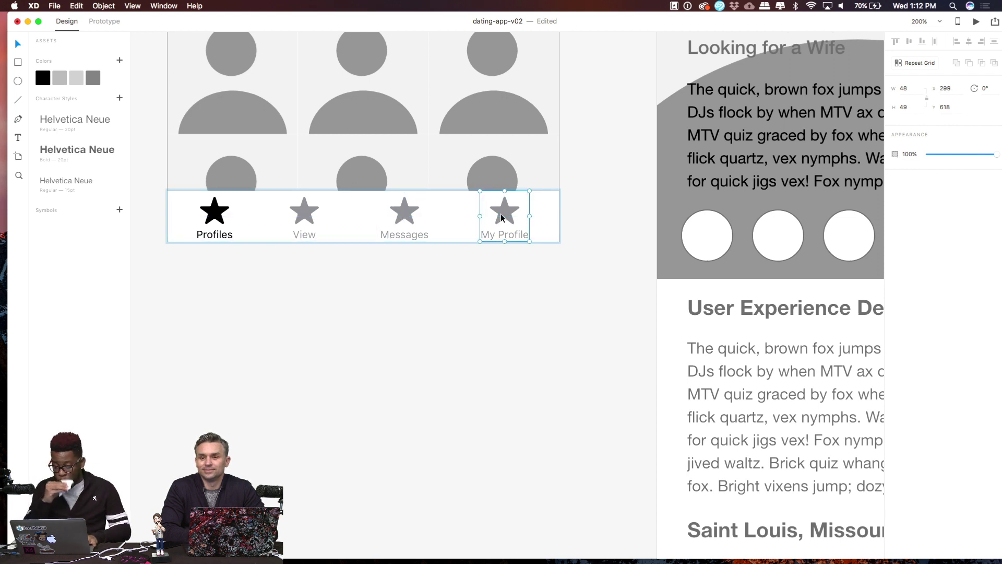
left_click(527, 296)
Select and copy the whole four-item tab bar on the Profiles artboard
key("cmd+1")
key("cmd+minus")
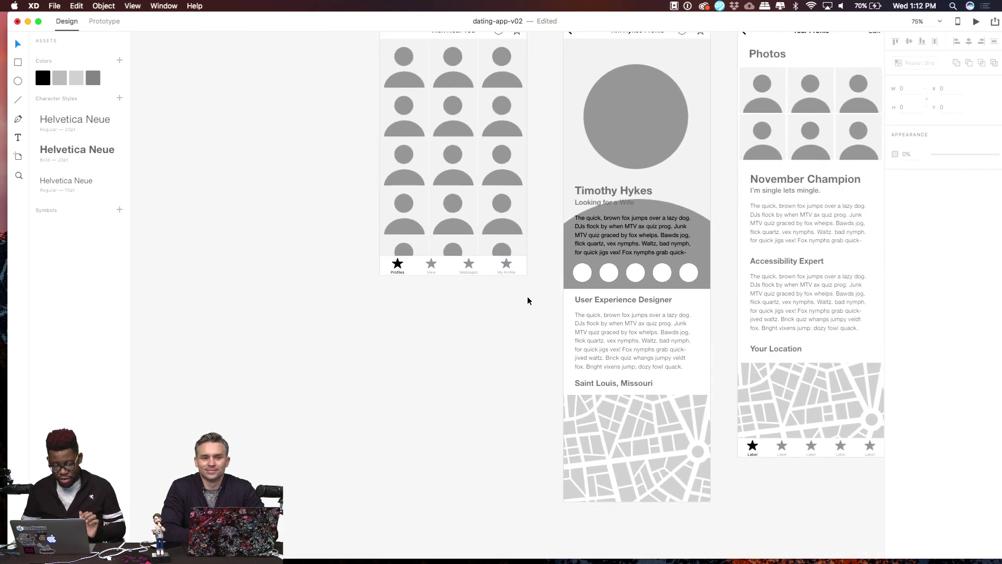
left_click(517, 270)
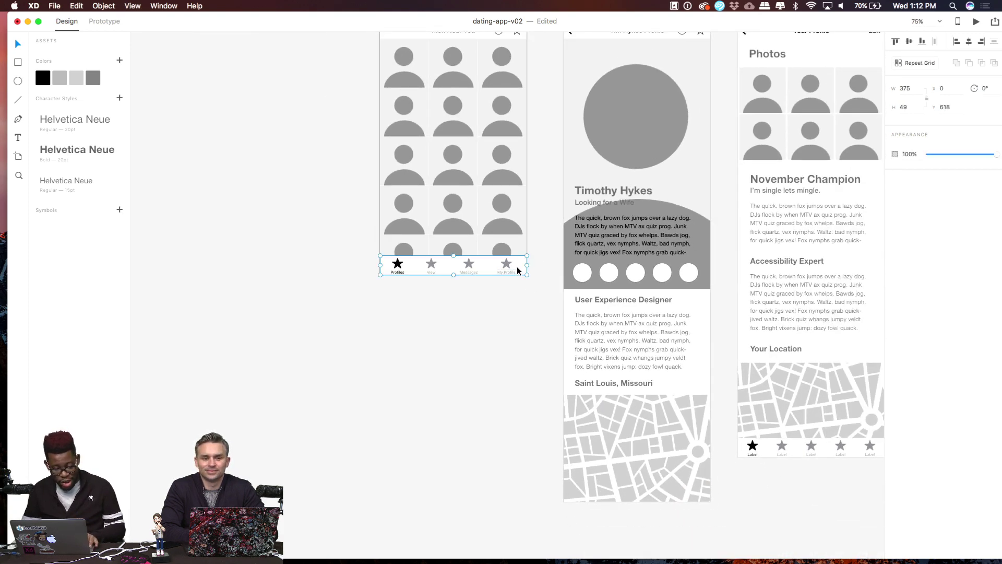
key("Escape")
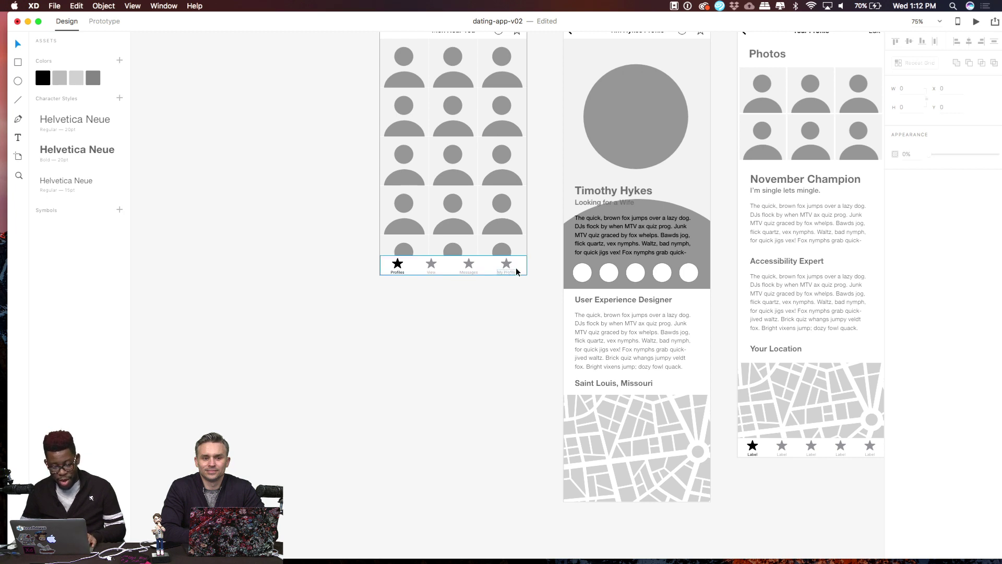
left_click(516, 271)
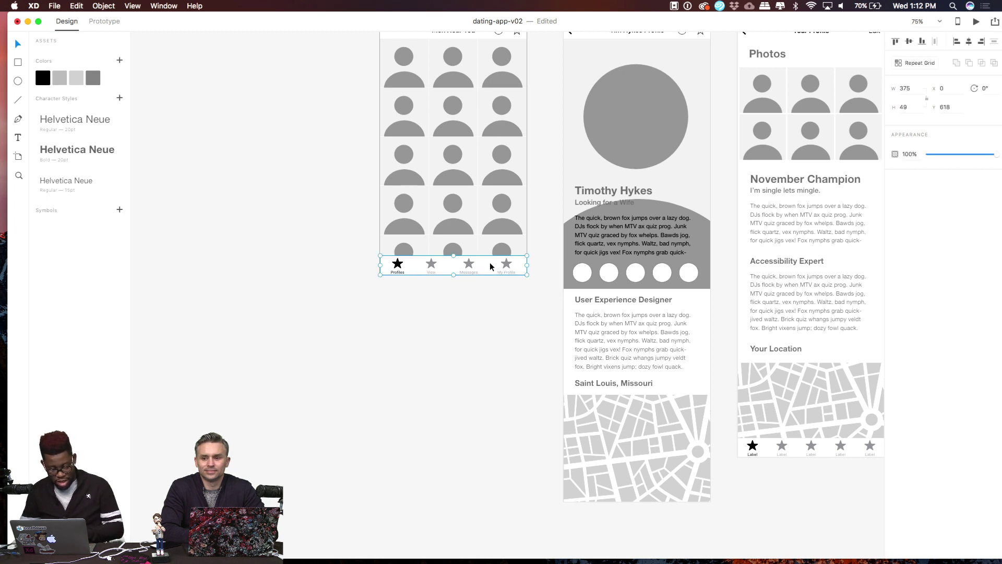
left_click_drag(450, 271, 447, 322)
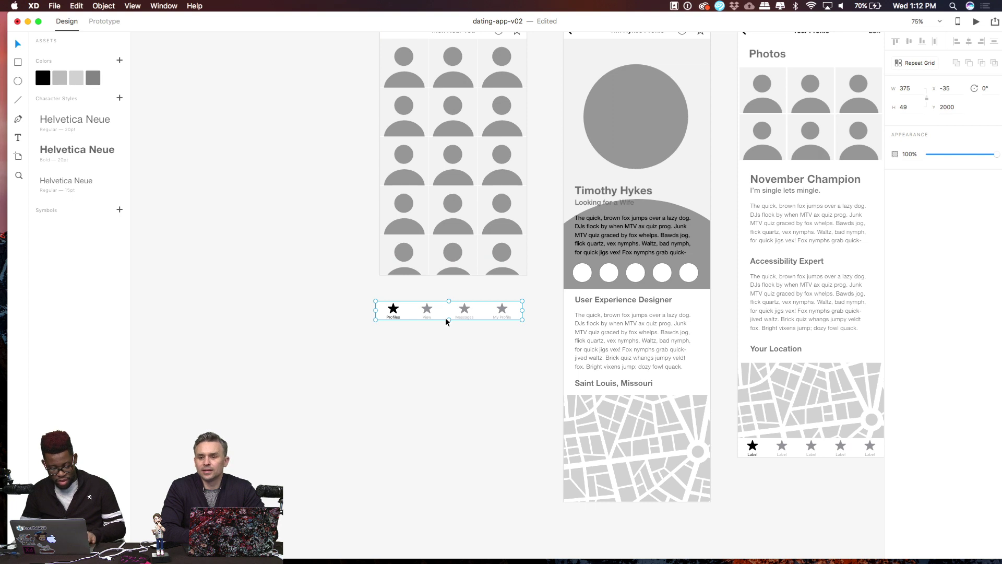
key("super+z")
Replace the tab bar on the Your Profile artboard with the four-item copy, placed over the map's bottom edge at Y 1083
scroll(465, 397, "down", 4)
scroll(465, 397, "right", 5)
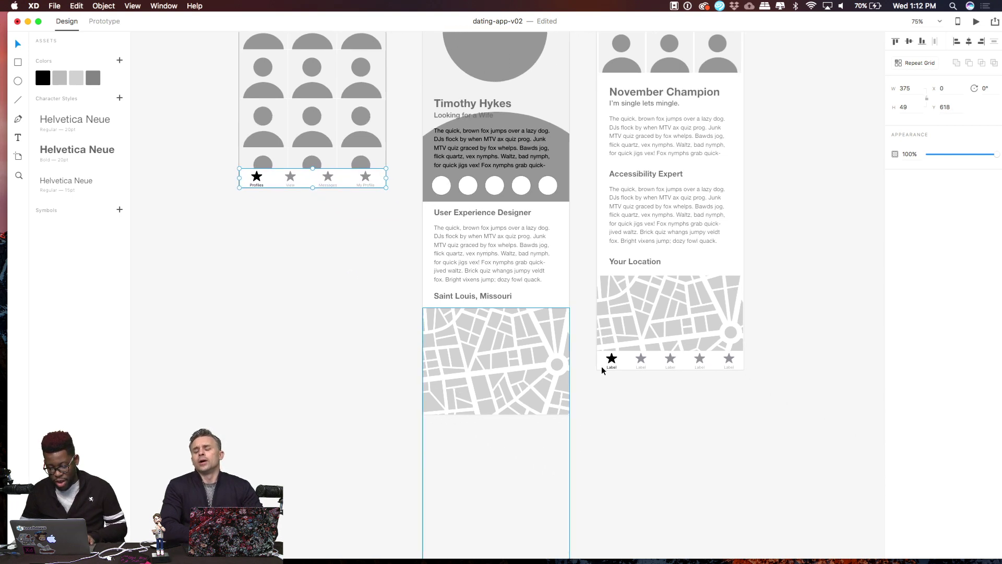
left_click(630, 362)
key("Delete")
key("super+v")
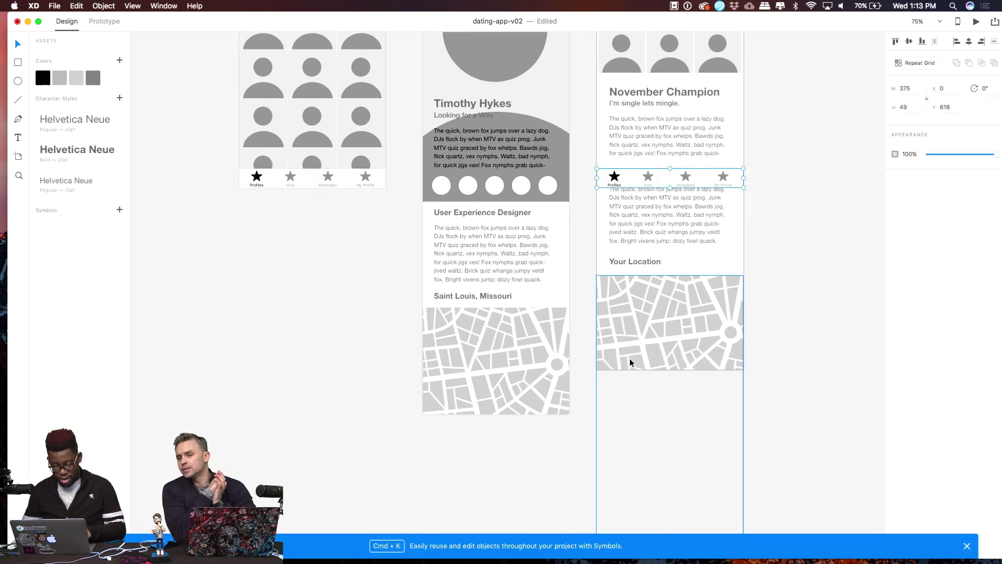
left_click_drag(662, 176, 663, 359)
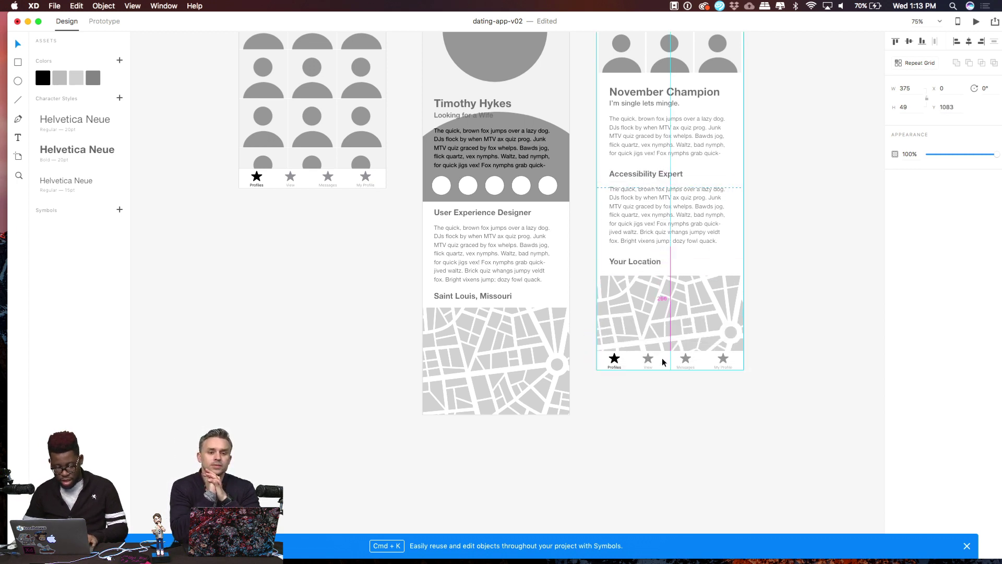
left_click(649, 419)
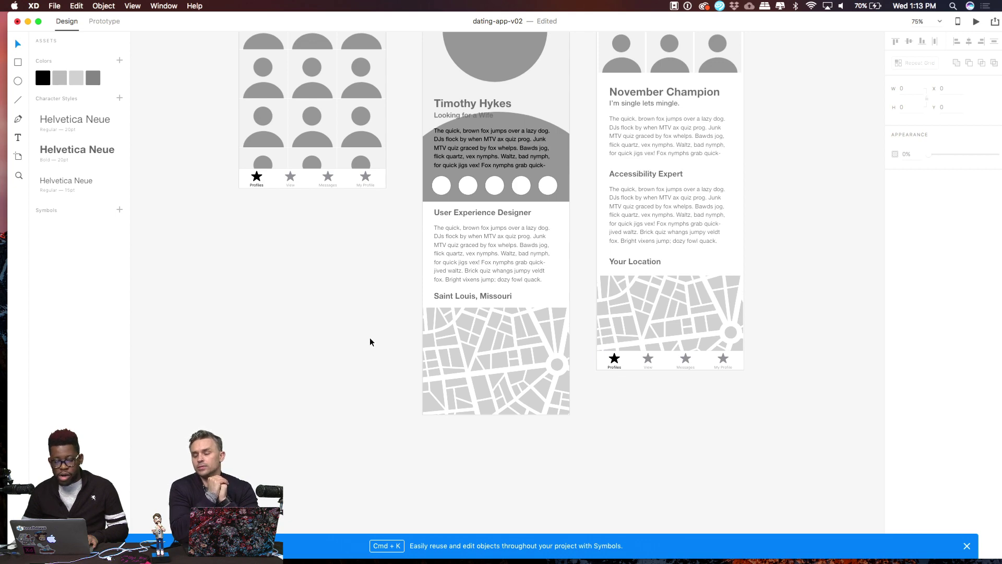
Examine the tab bars on the Inbox, Chat, Map and Change Location artboards
scroll(369, 340, "down", 15)
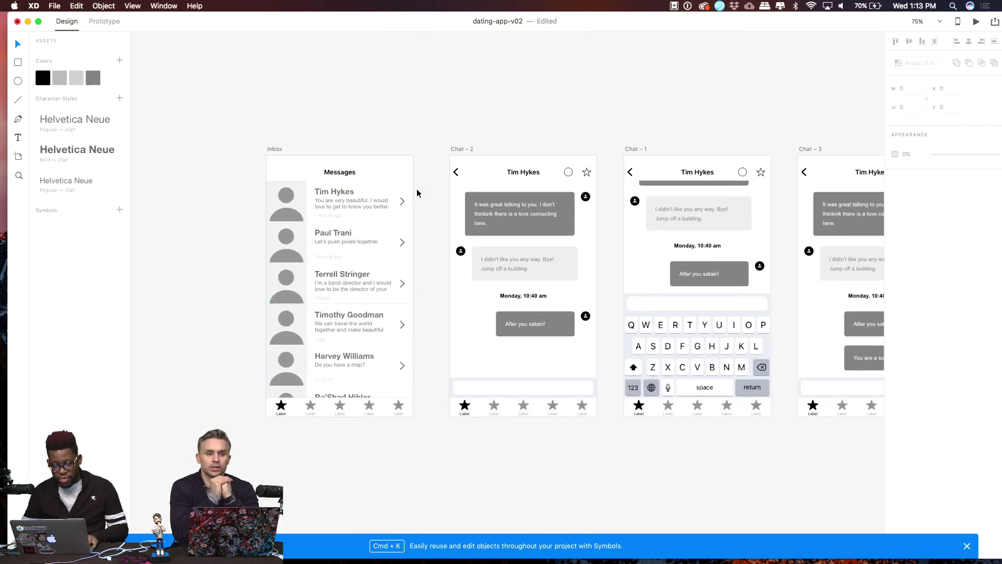
scroll(534, 358, "right", 10)
scroll(534, 358, "down", 15)
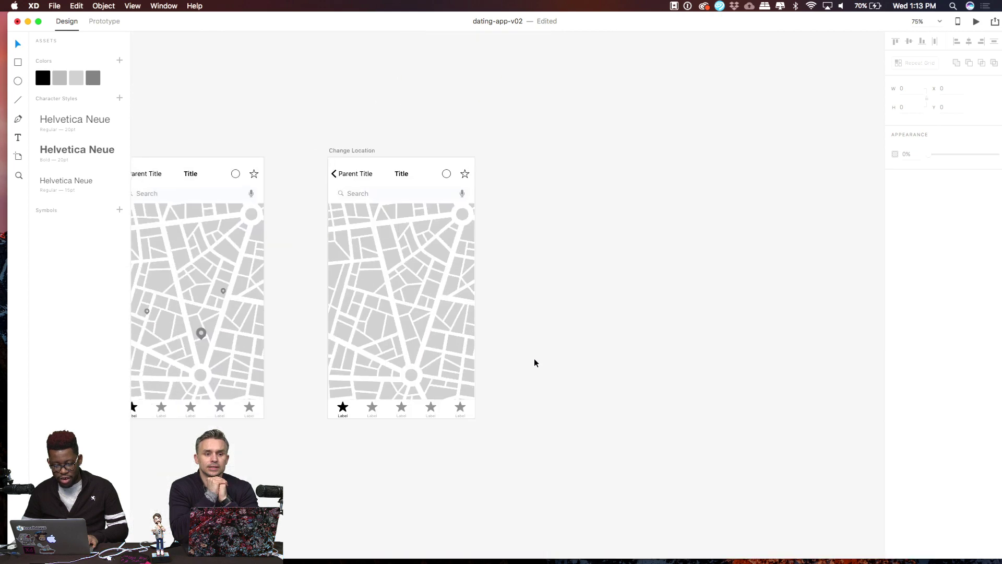
scroll(533, 358, "left", 3)
scroll(439, 142, "up", 15)
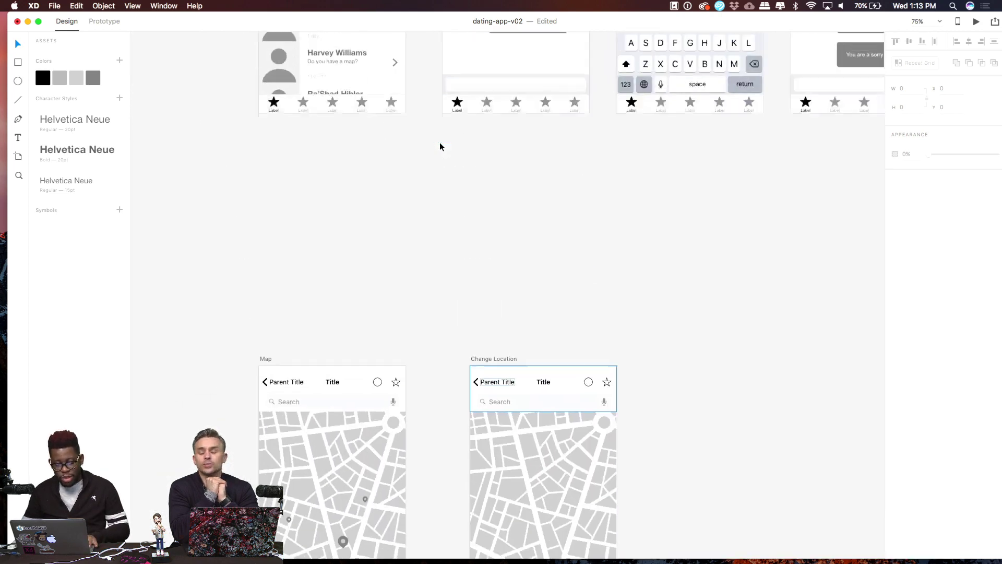
scroll(439, 142, "up", 5)
scroll(440, 142, "up", 8)
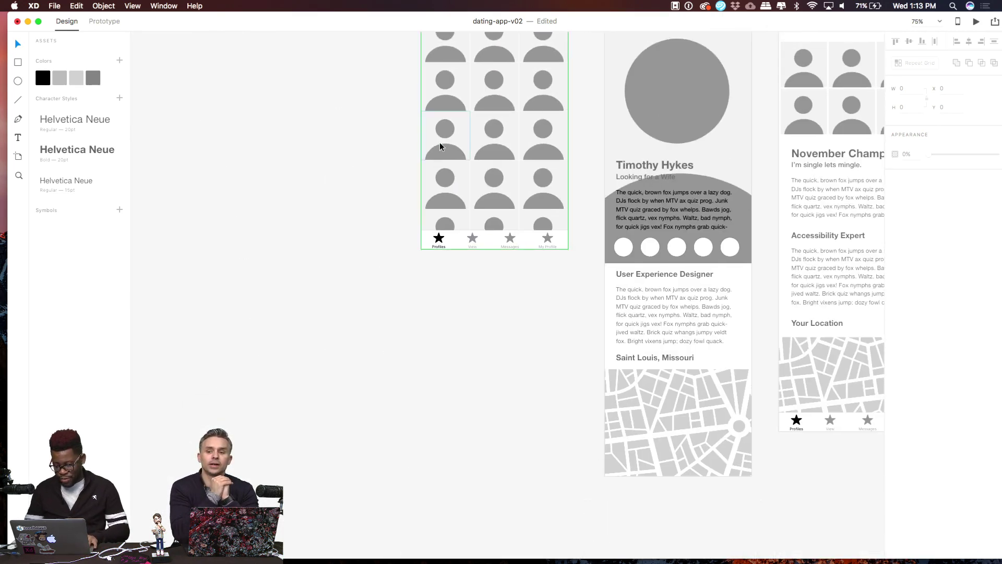
Undo the tab bar changes back to before the "Label" item was deleted from the Profiles artboard
key("super+z")
key("super+z")
key("super+z")
key("super+z")
key("super+z")
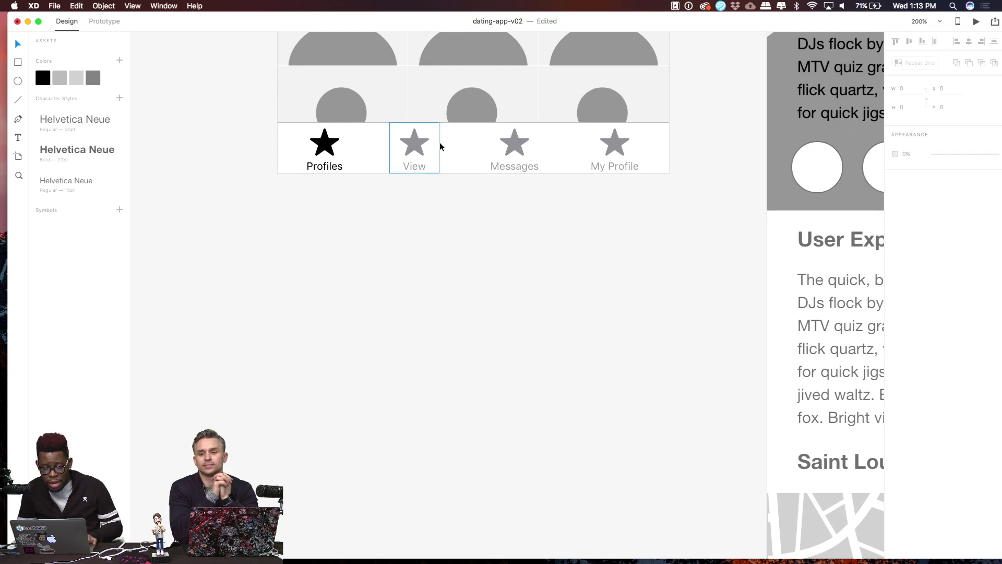
key("super+z")
key("super+z")
key("super+z")
key("super+z")
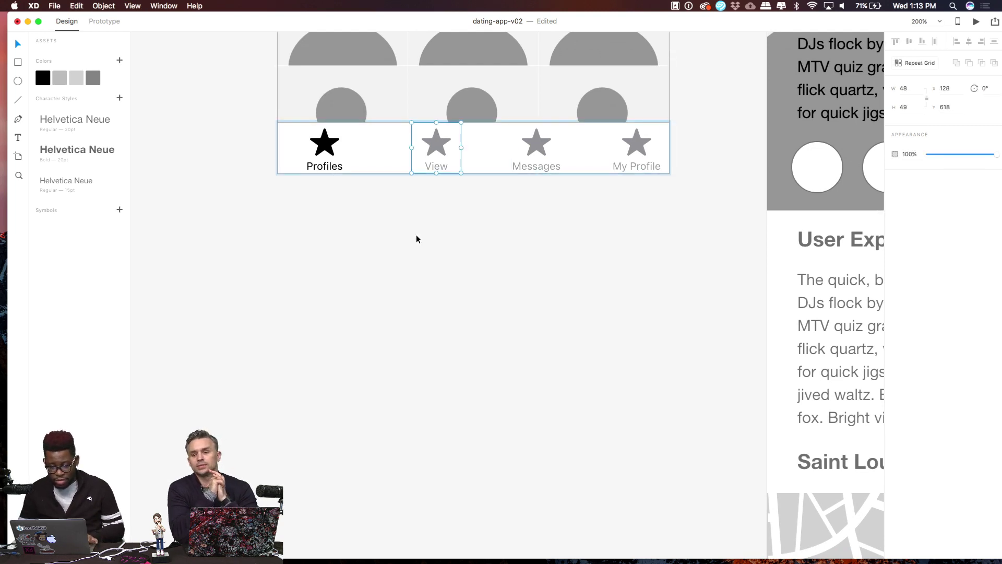
key("super+z")
key("super+z")
key("super+z")
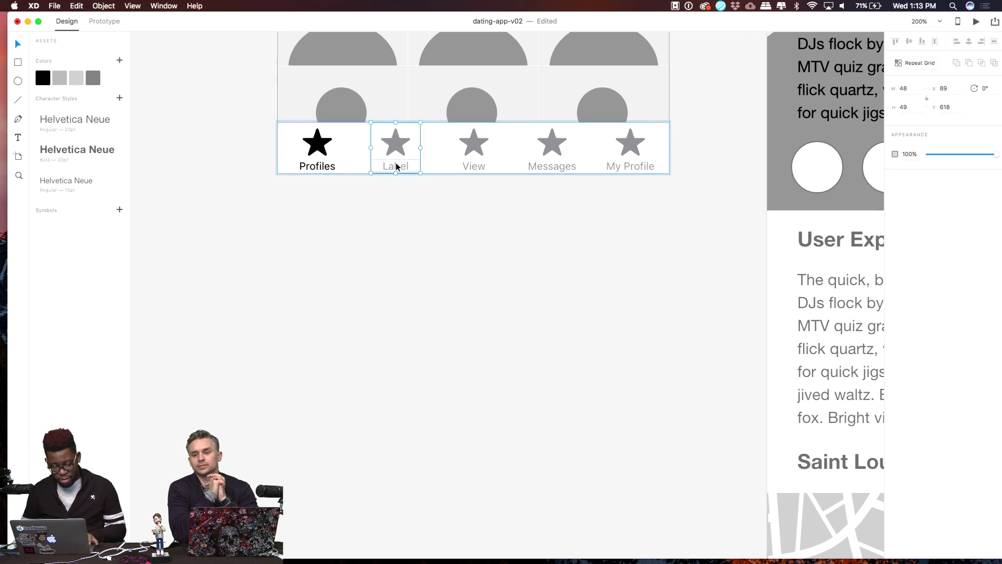
Rename the second item in the Profiles artboard's tab bar to "Maps"
double_click(396, 166)
double_click(397, 166)
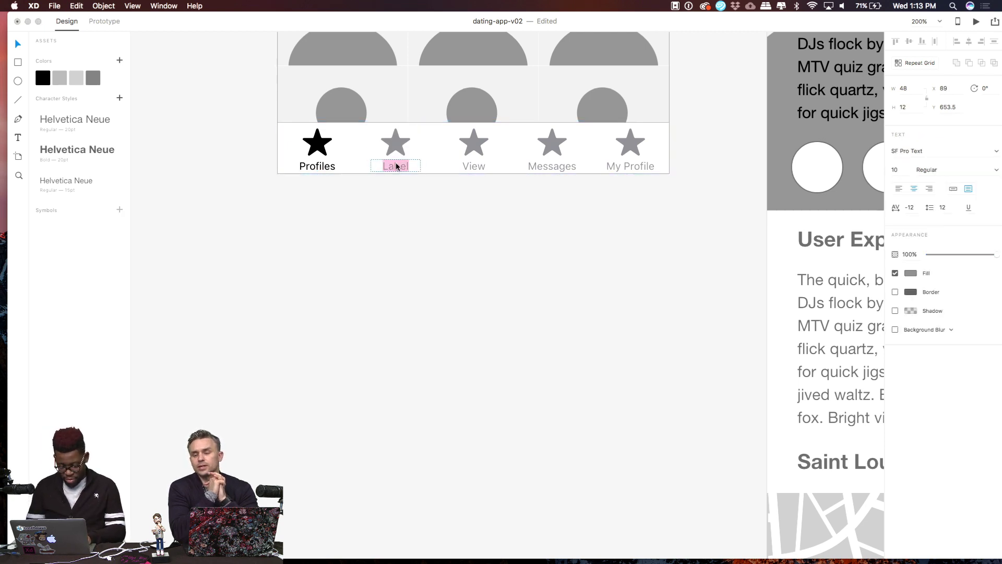
type("Maps")
key("Escape")
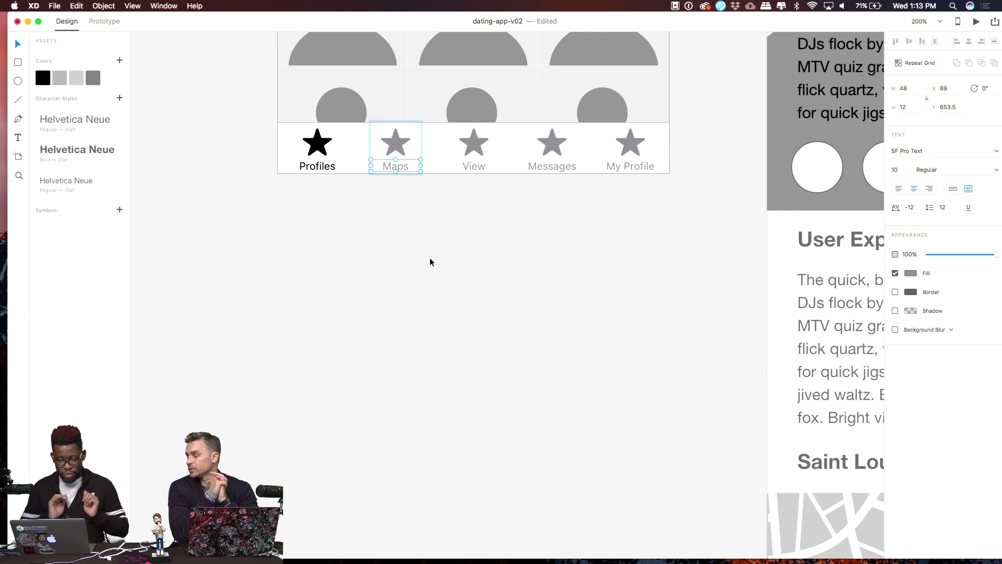
key("Escape")
Copy the labelled five-item tab bar and paste it onto the Your Profile artboard in place of its placeholder bar
left_click(504, 160)
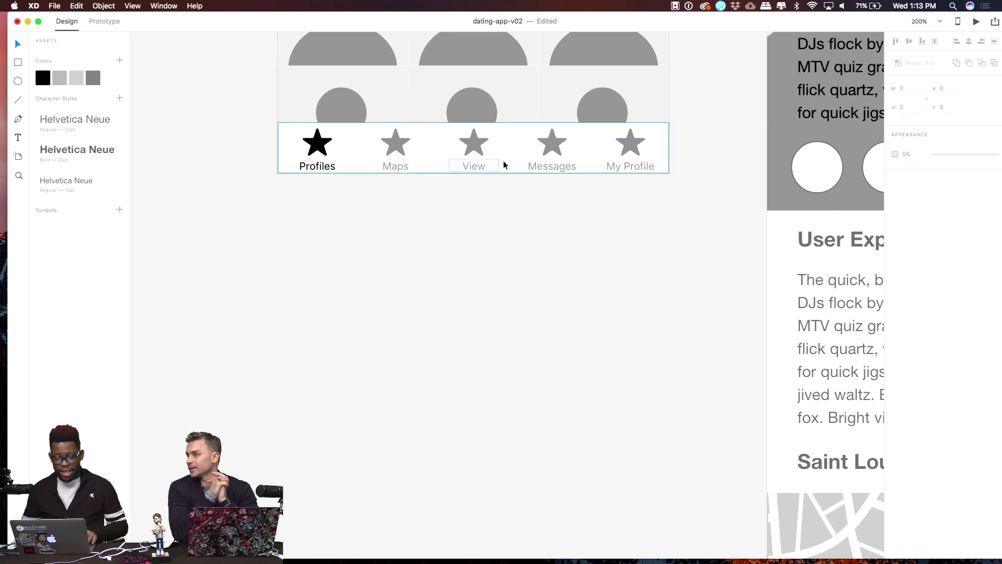
scroll(506, 154, "down", 5)
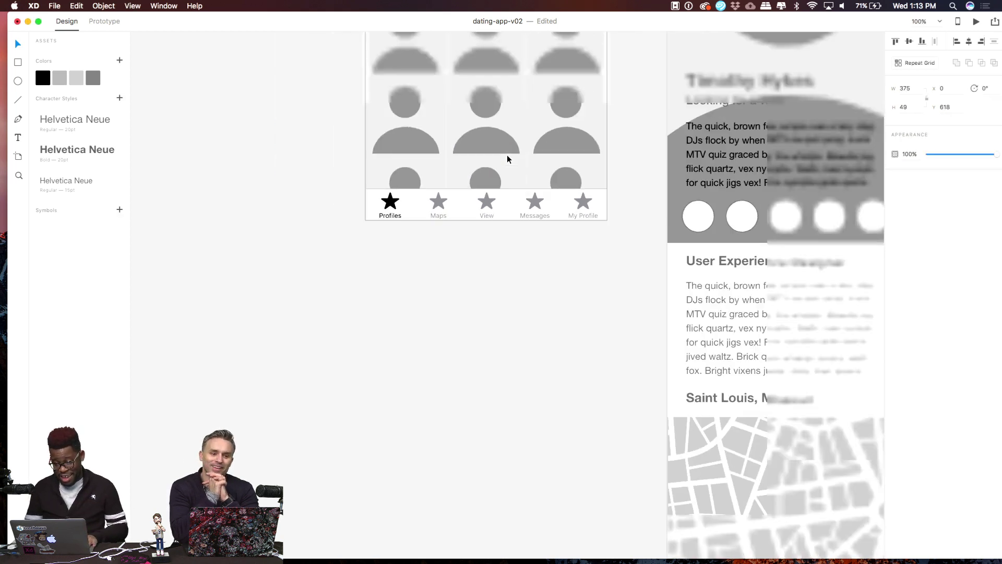
scroll(562, 290, "down", 3)
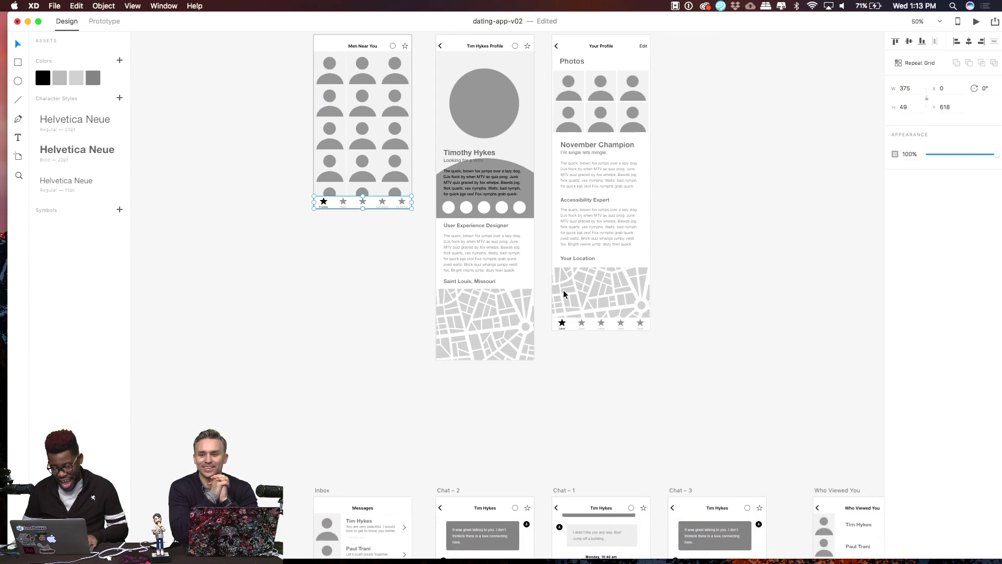
left_click(583, 326)
key("Delete")
key("super+v")
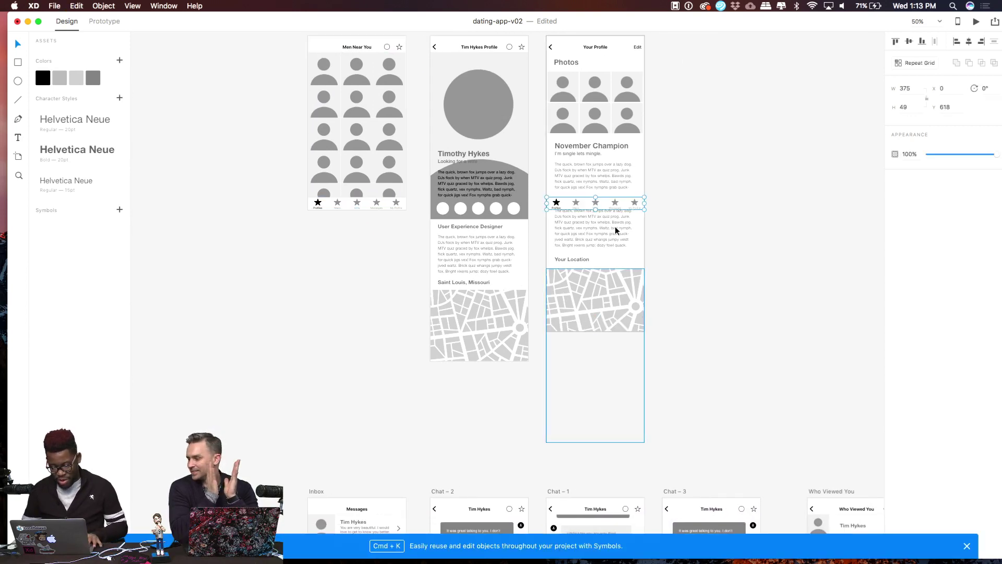
Move the pasted tab bar down to the bottom edge of the Your Profile artboard, over the location map
left_click_drag(580, 203, 579, 307)
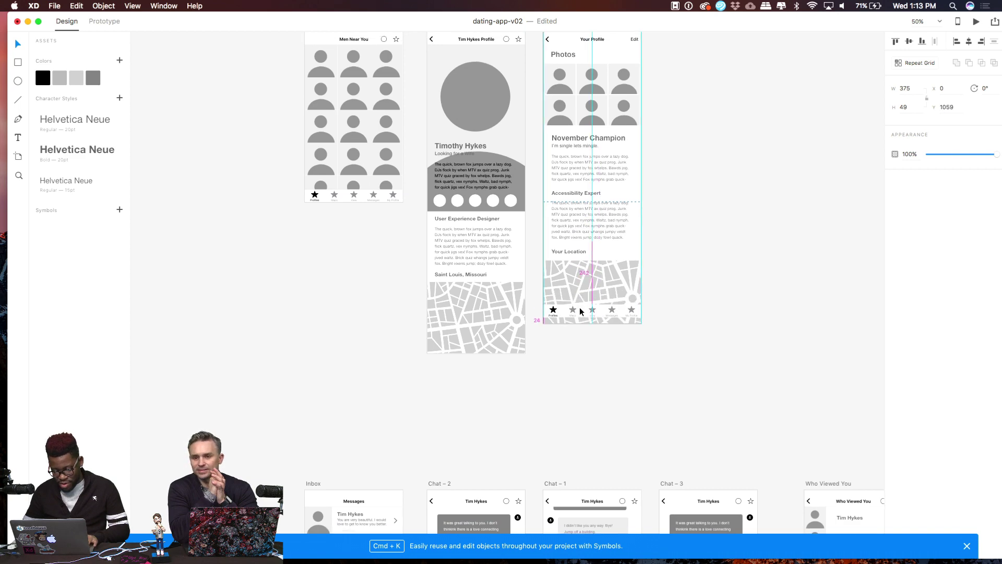
key("super+equal")
key("super+equal")
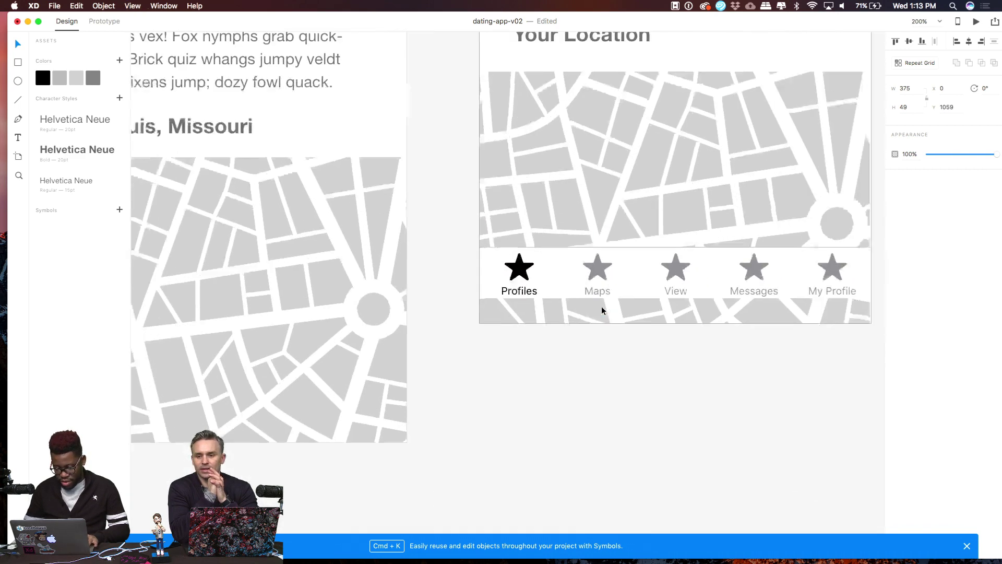
left_click_drag(537, 244, 537, 261)
Replace the Inbox artboard's placeholder tab bar with the copied five-item bar at Y 618
scroll(389, 433, "down", 10)
scroll(389, 430, "down", 10)
scroll(389, 430, "left", 6)
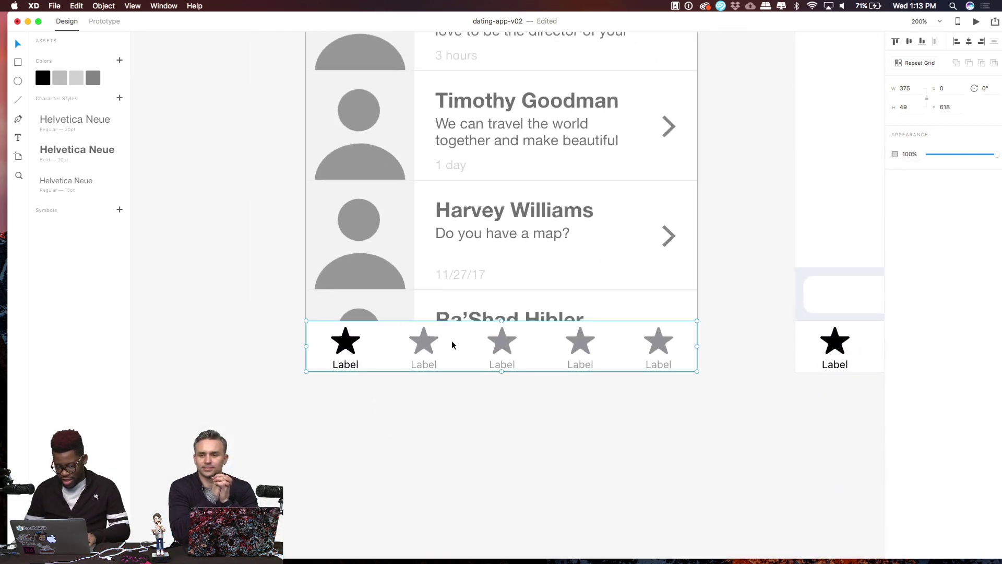
key("Delete")
key("cmd+v")
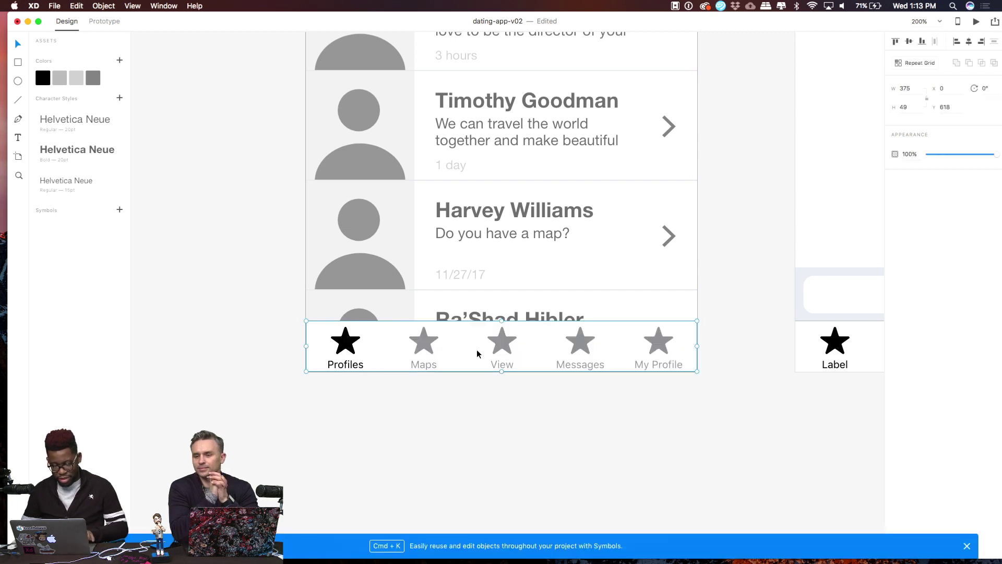
Replace the placeholder tab bar on the Chat – 2 artboard with the copied labelled bar
scroll(434, 392, "right", 6)
left_click(660, 354)
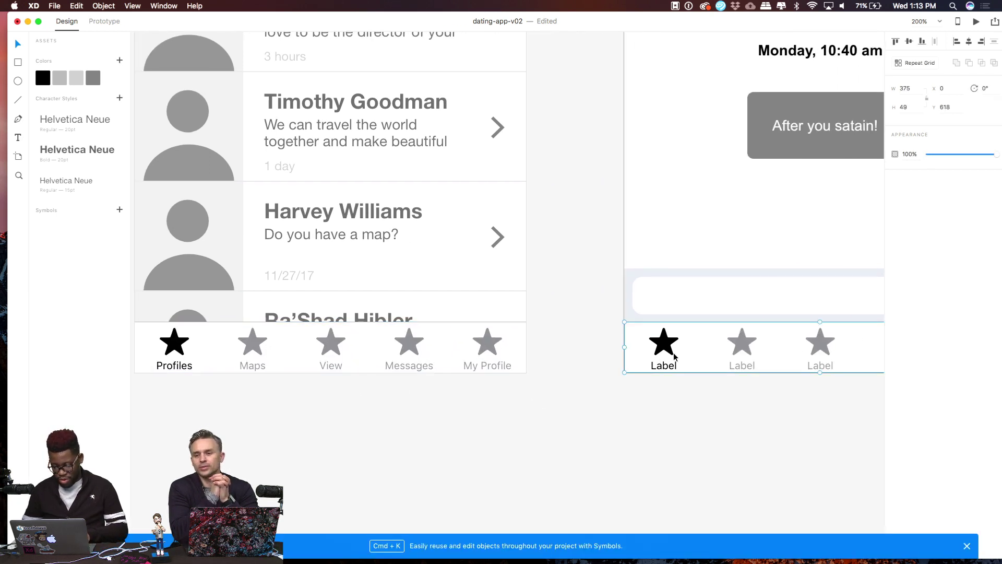
key("Delete")
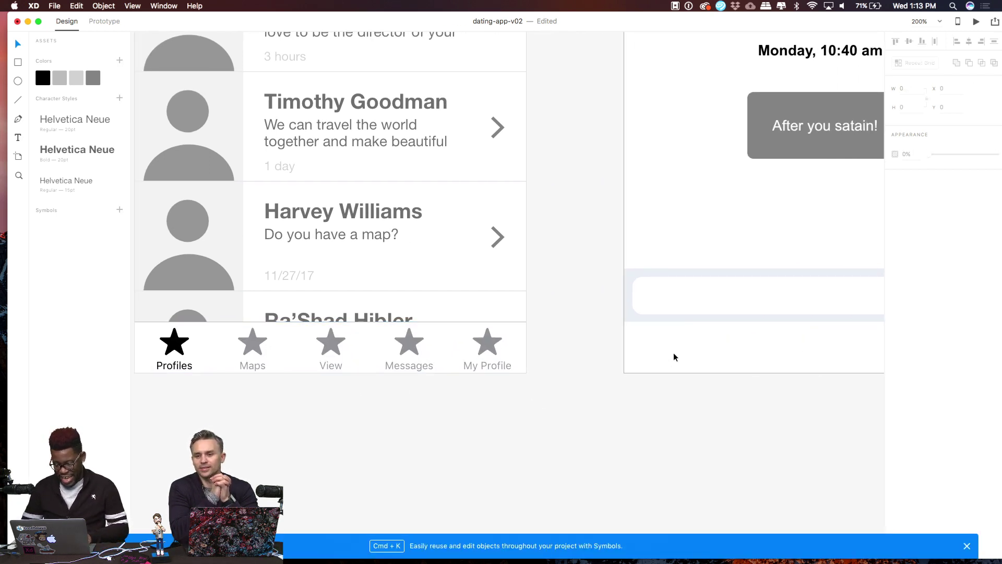
key("cmd+v")
Swap the placeholder tab bar below the keyboard on the Chat – 1 artboard for the copied labelled bar
scroll(707, 403, "right", 10)
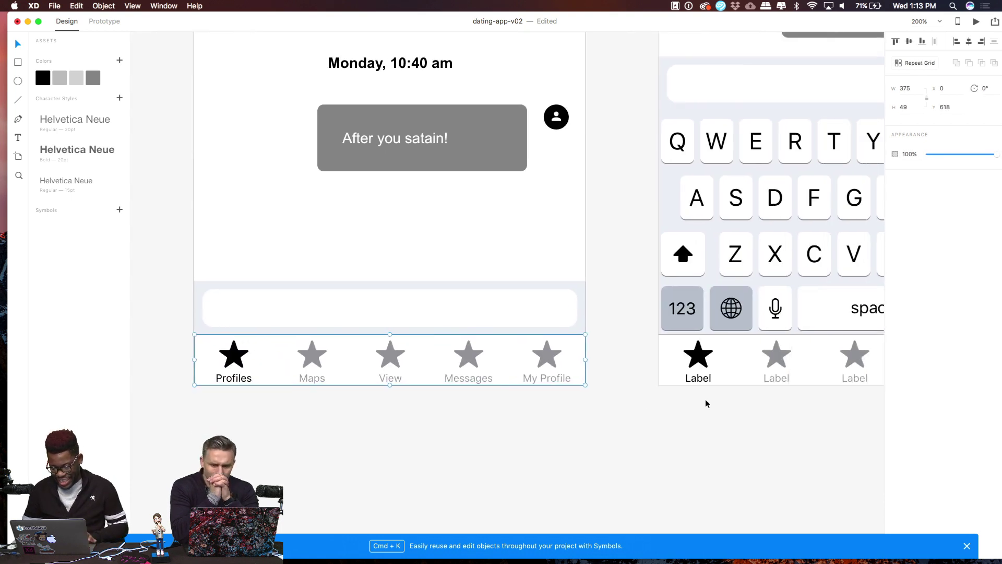
left_click(701, 365)
key("Delete")
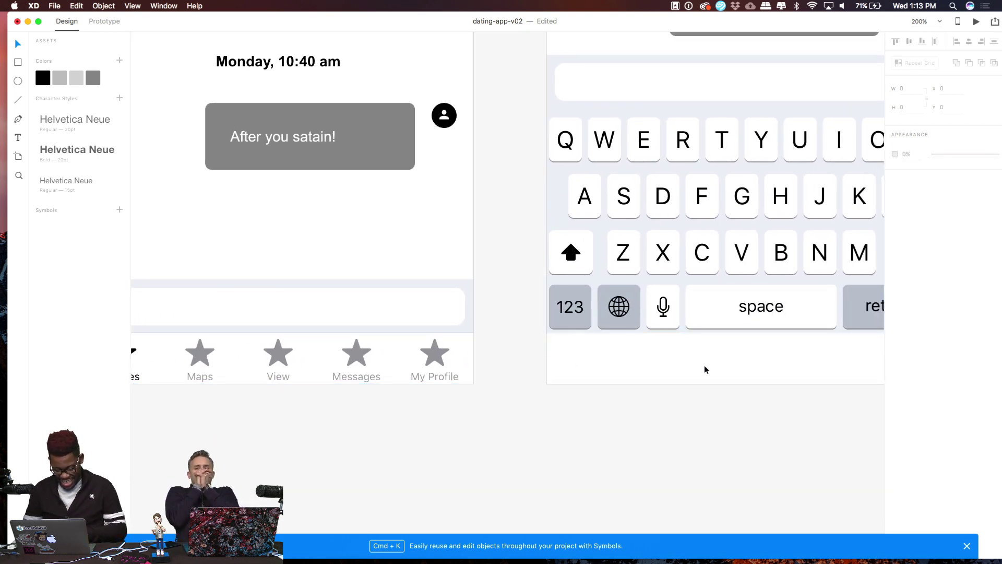
key("cmd+v")
Replace the Chat – 3 artboard's placeholder tab bar with the copied labelled bar
scroll(704, 369, "right", 8)
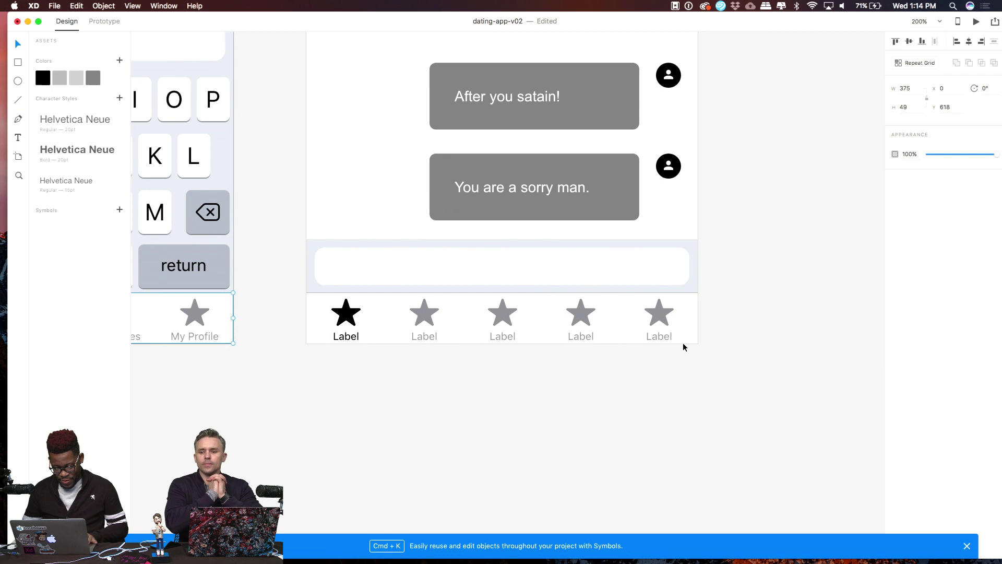
left_click(544, 332)
key("Delete")
key("super+v")
Replace the placeholder tab bar on the Who Viewed You artboard with the copied labelled bar and deselect it
key("super+minus")
key("super+minus")
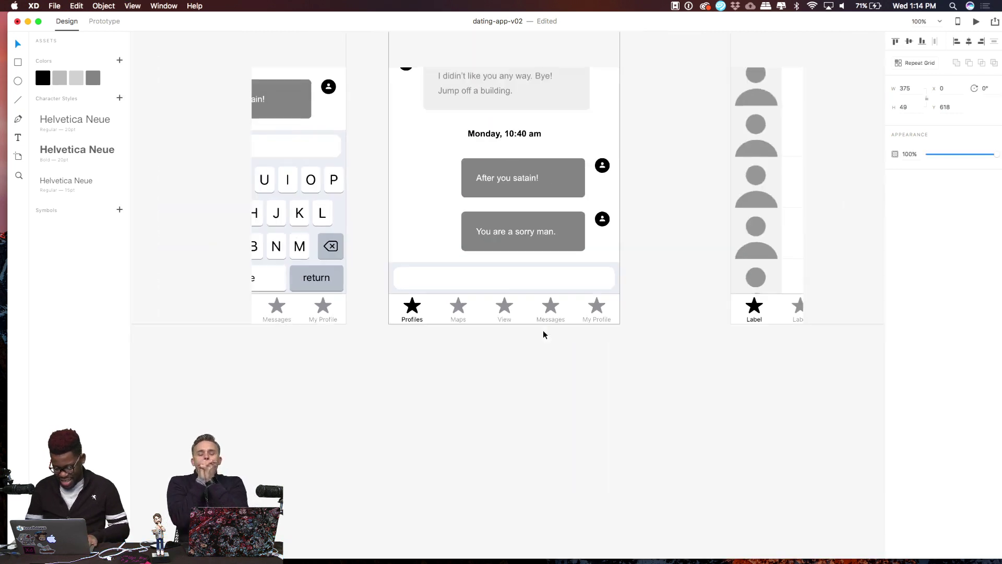
left_click(623, 303)
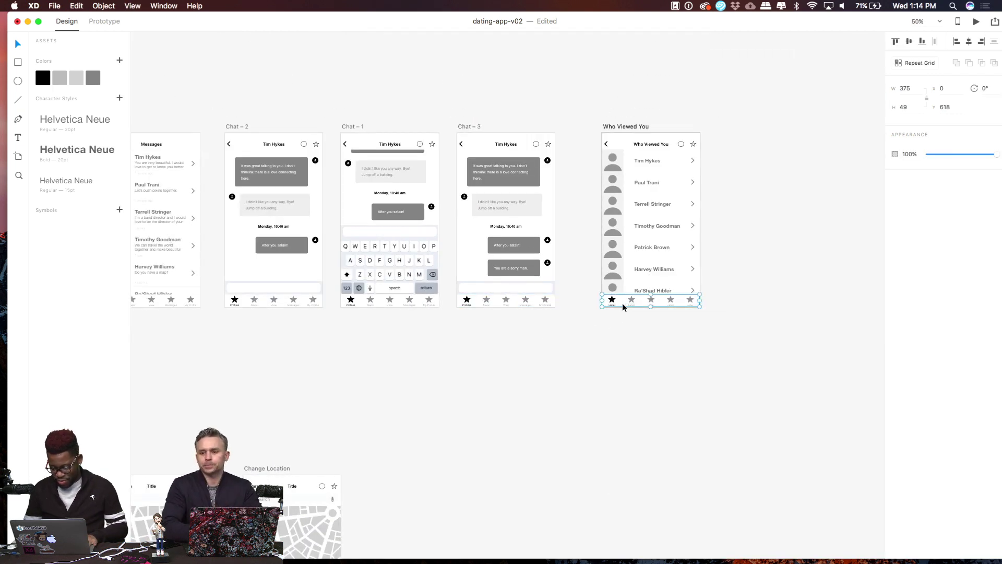
key("Delete")
key("super+v")
left_click(706, 390)
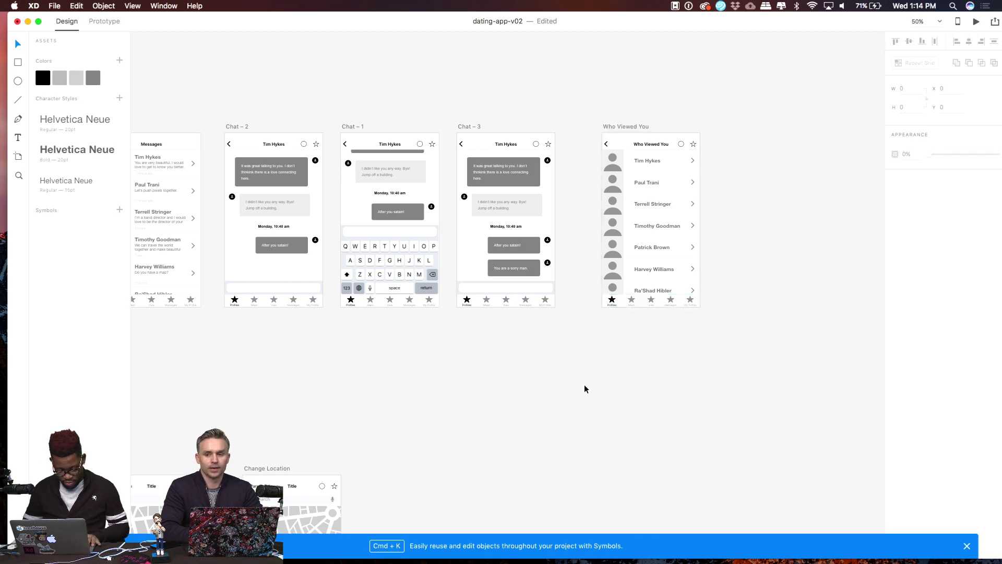
Replace the placeholder tab bars on the Map and Change Location artboards with the copied labelled bar
scroll(414, 421, "down", 10)
scroll(415, 420, "left", 3)
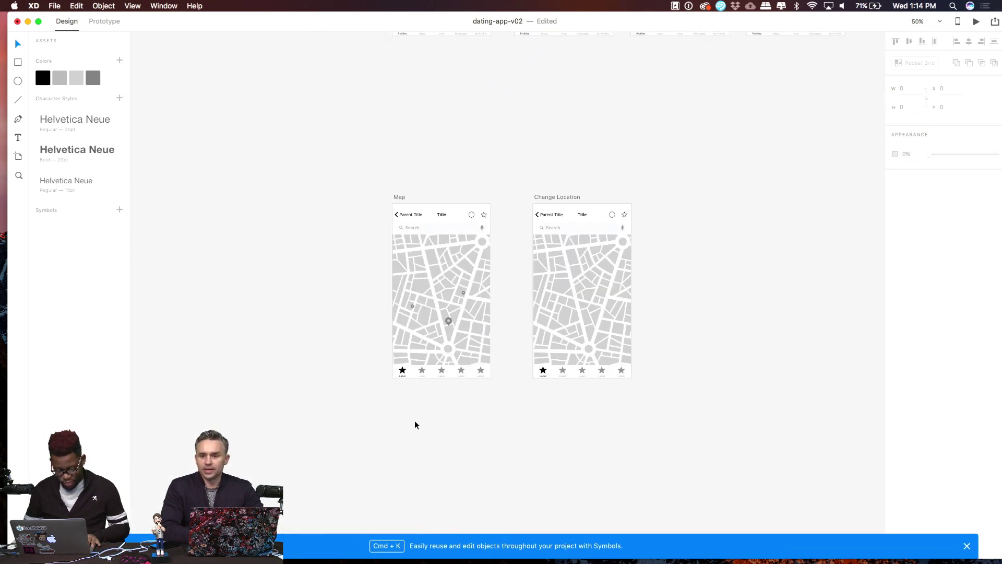
left_click(431, 375)
key("Delete")
key("super+v")
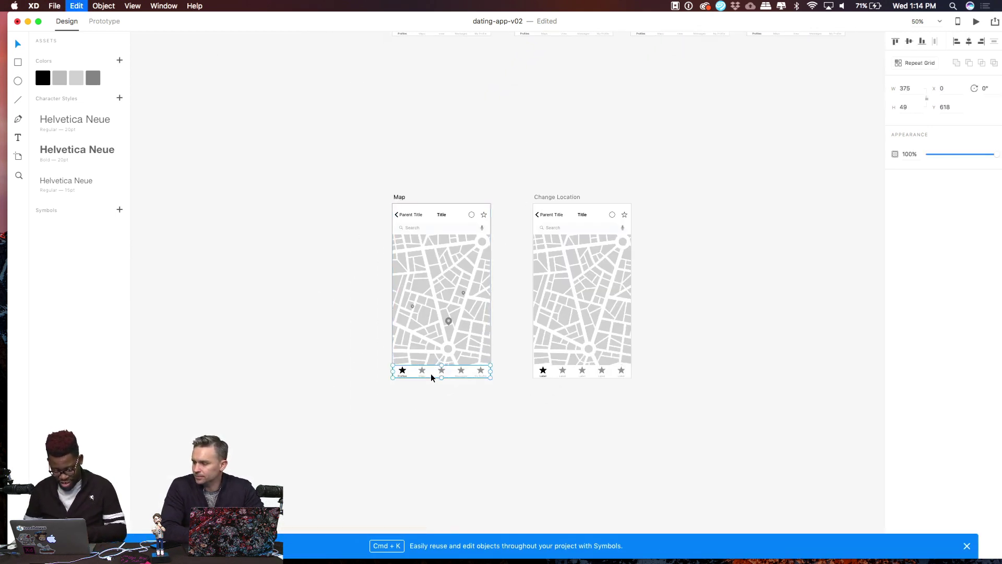
left_click(579, 372)
key("Delete")
key("super+v")
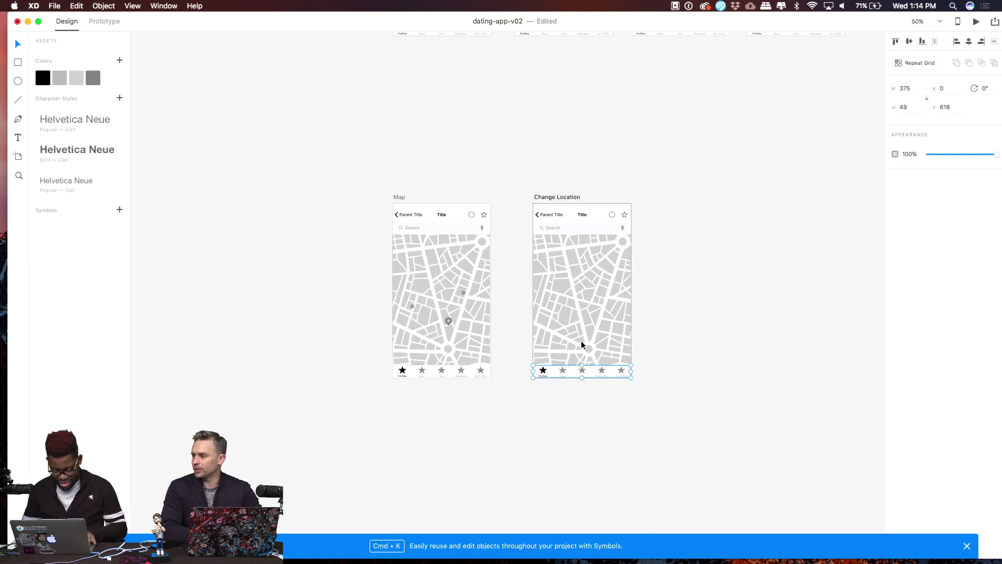
Recolour the My Profile label black in the Your Profile artboard's tab bar
scroll(467, 98, "up", 15)
scroll(467, 98, "left", 2)
scroll(467, 98, "up", 5)
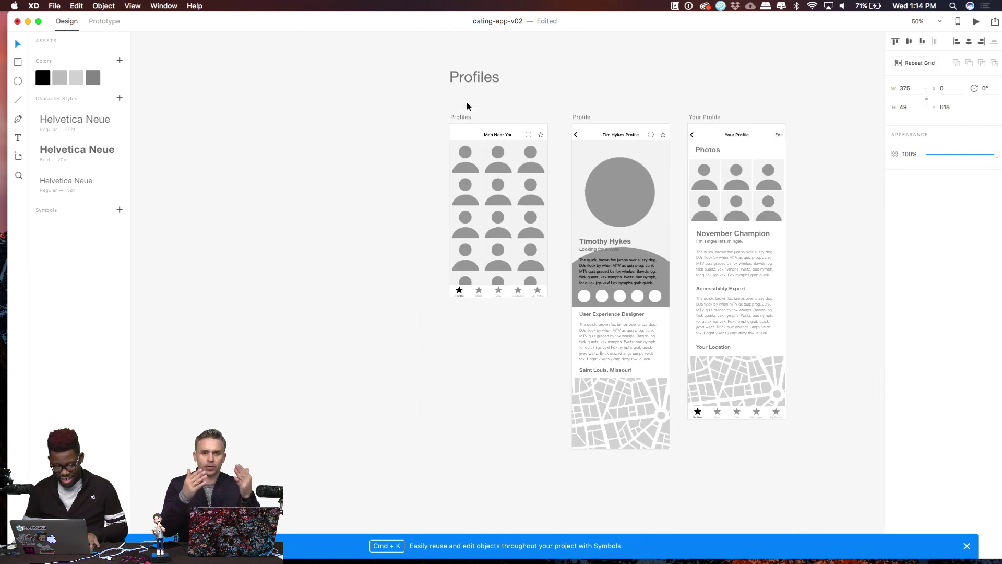
scroll(502, 224, "right", 8)
scroll(502, 224, "down", 2)
key("super+1")
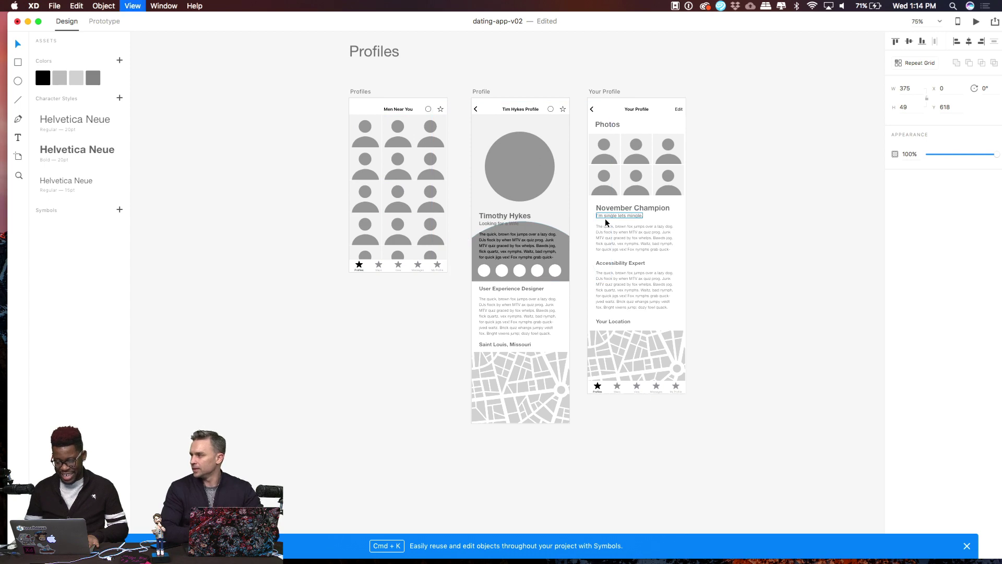
scroll(679, 340, "down", 3)
scroll(680, 340, "right", 3)
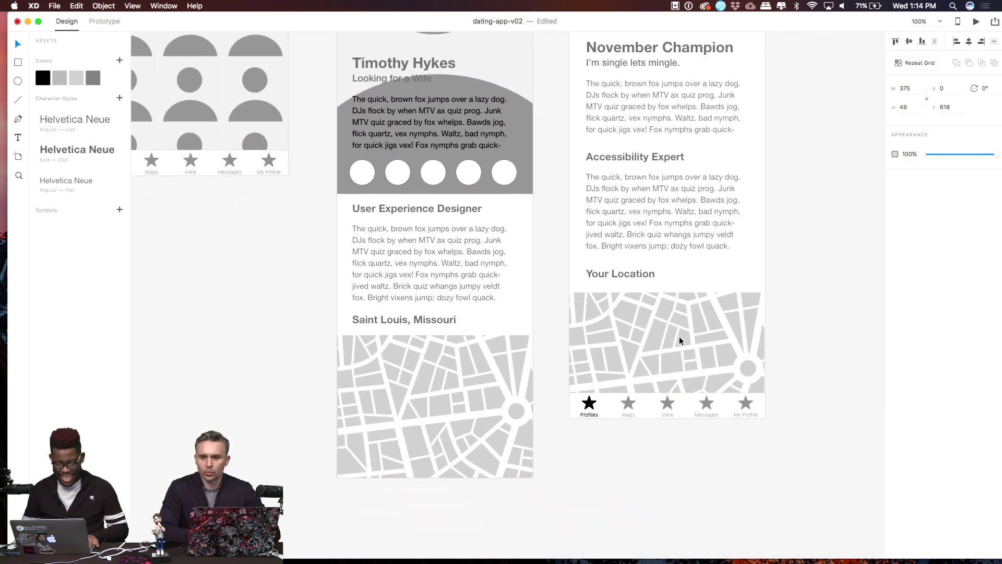
scroll(814, 376, "down", 3)
scroll(814, 376, "right", 2)
scroll(794, 368, "up", 5)
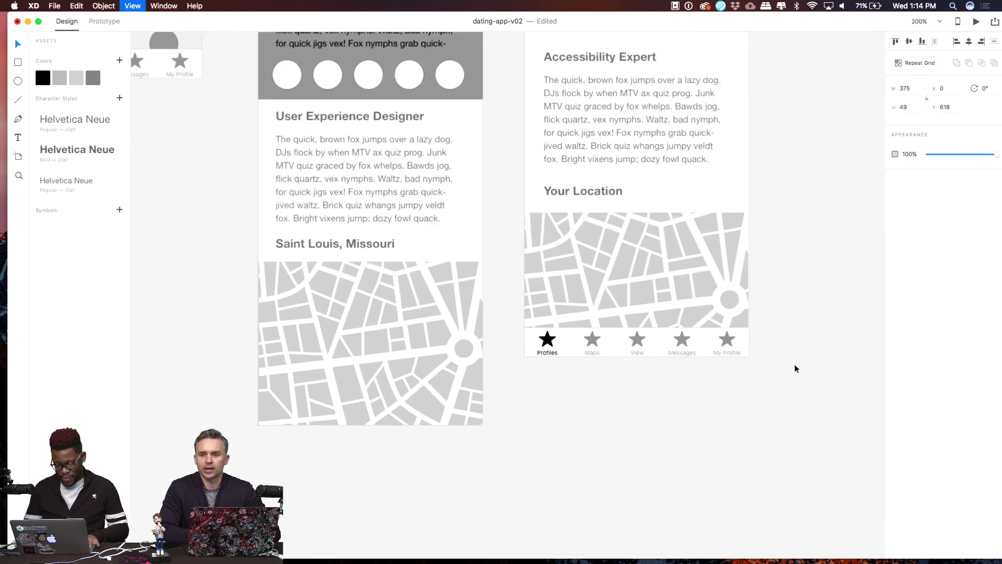
scroll(794, 365, "right", 2)
scroll(794, 364, "down", 1)
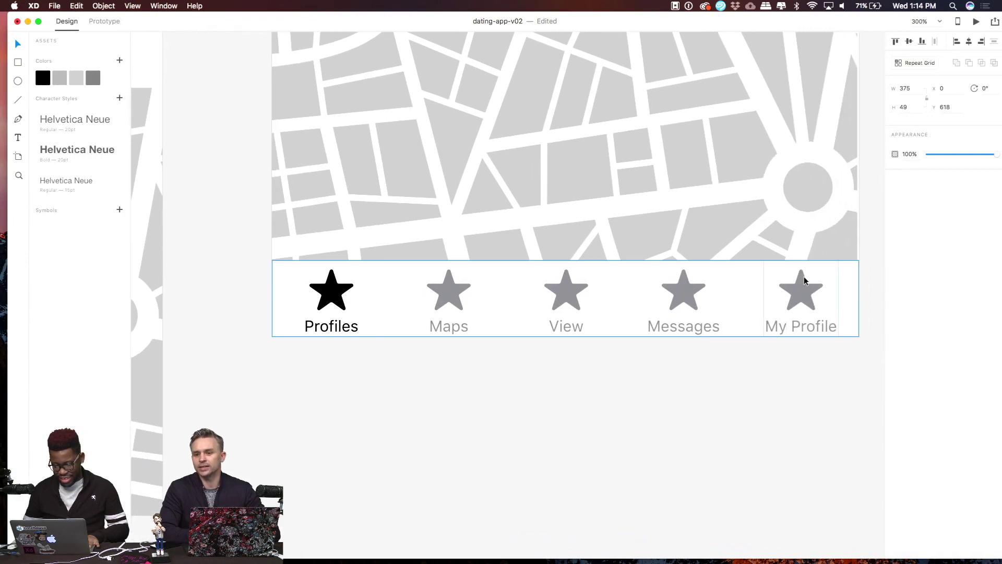
double_click(803, 292)
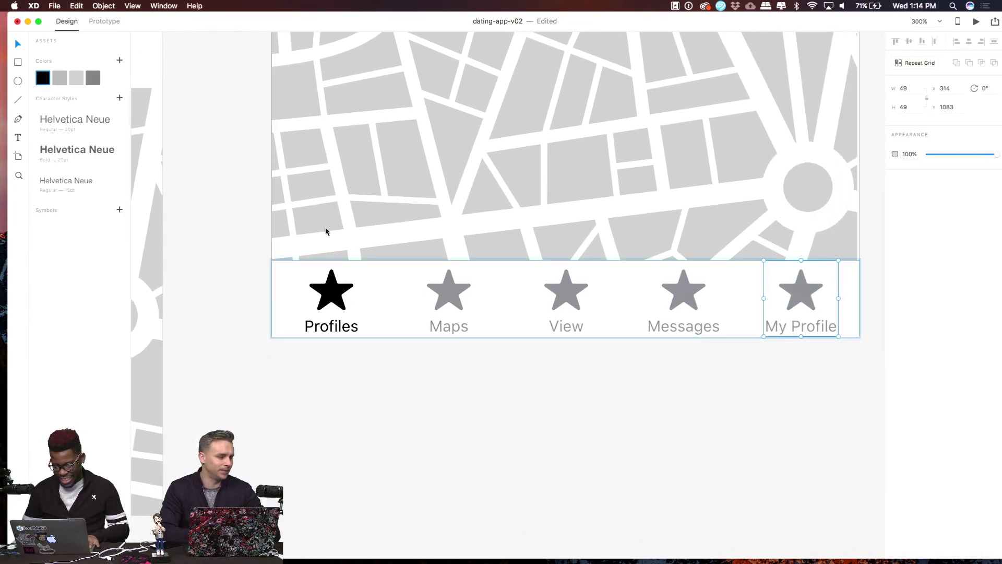
double_click(794, 292)
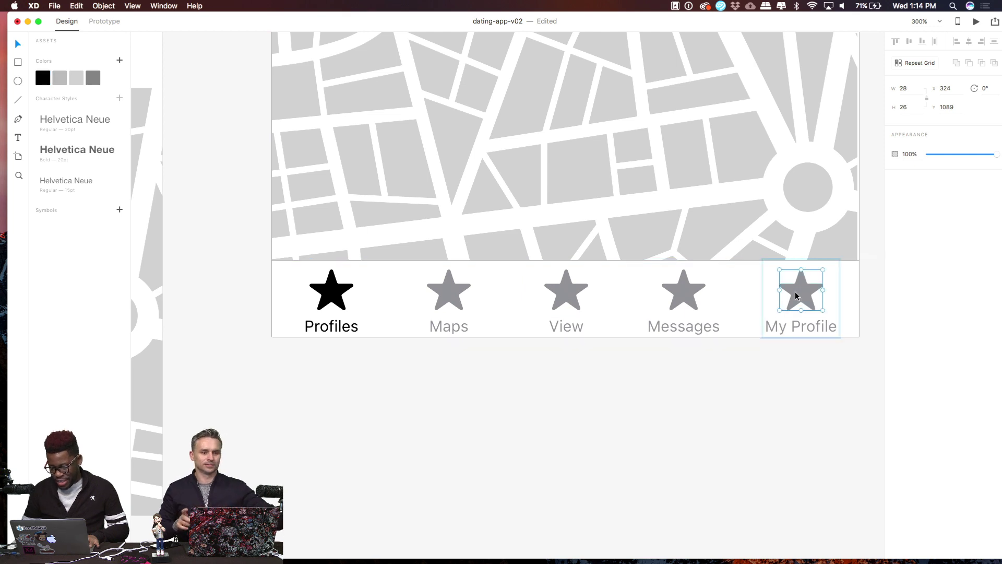
left_click(788, 329, "shift")
left_click(43, 78)
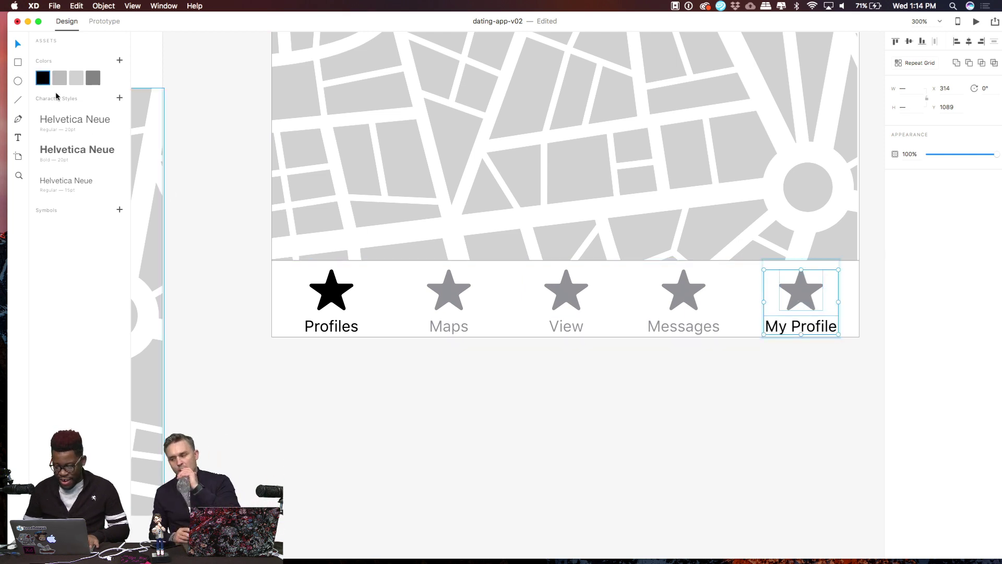
left_click(712, 431)
Set the fill of the My Profile star in the Your Profile tab bar to #000000
left_click(800, 295)
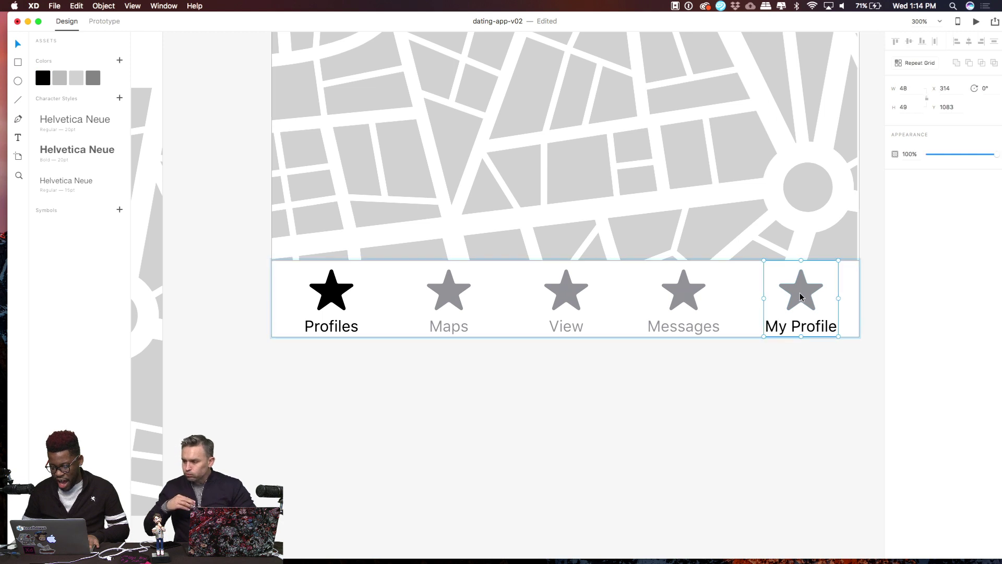
double_click(800, 293)
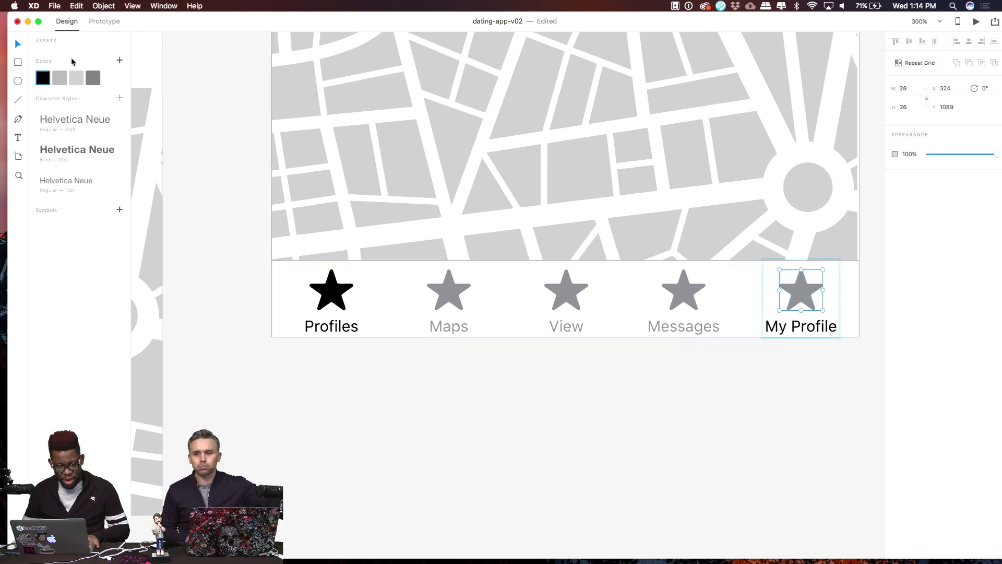
left_click(802, 292)
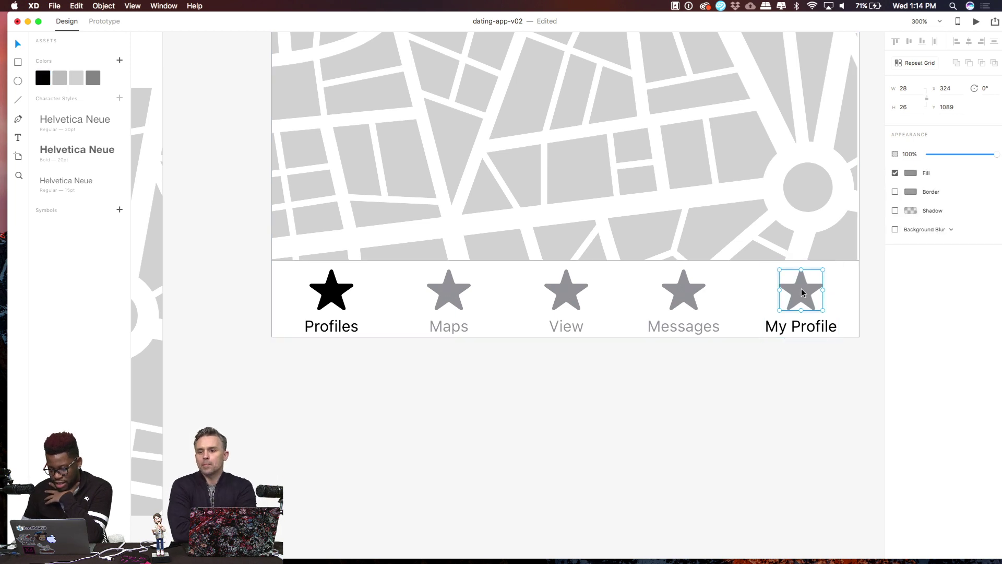
left_click(911, 174)
left_click_drag(792, 144, 751, 226)
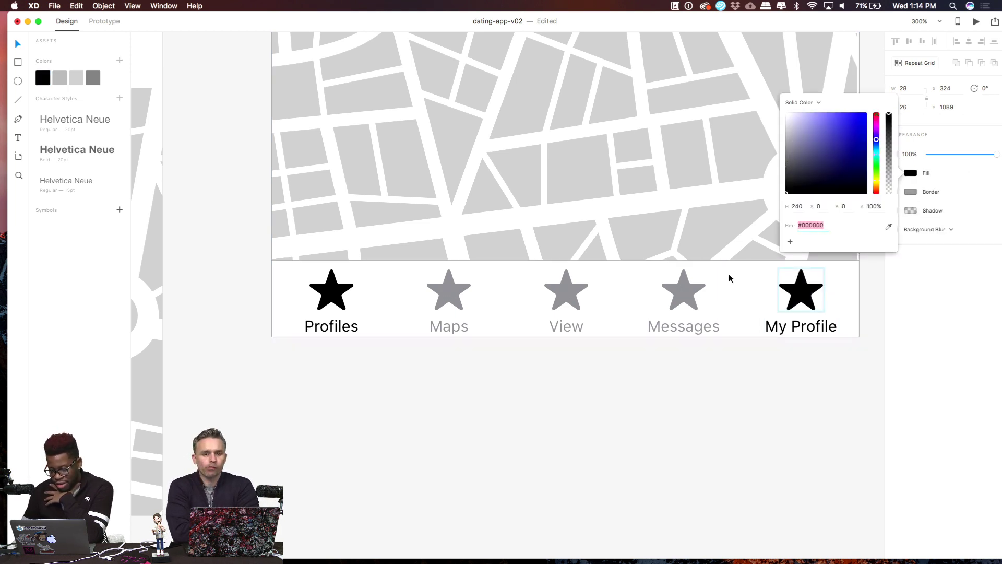
left_click(562, 416)
Recolour the Profiles star and label in the Your Profile tab bar with the saved dark grey
double_click(324, 301)
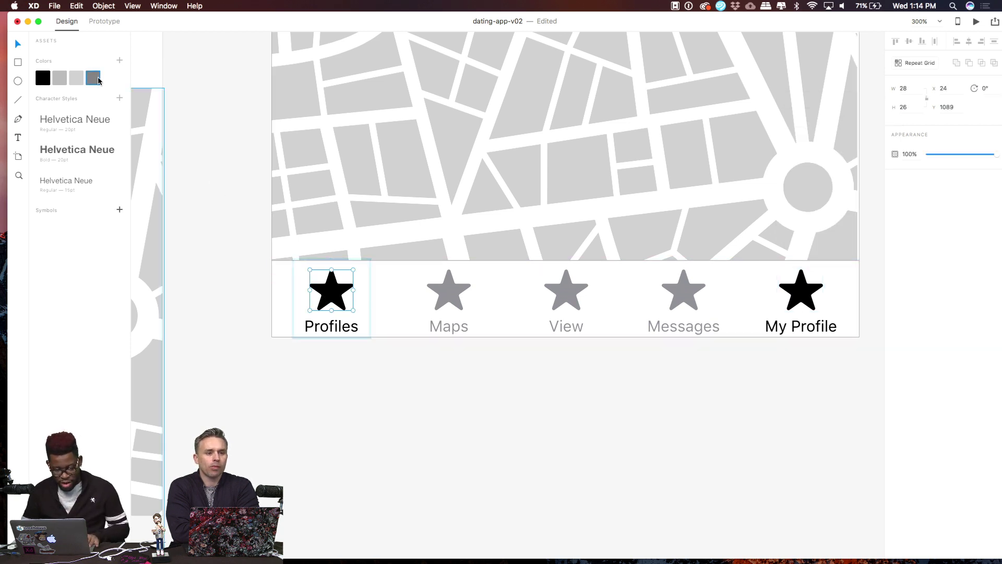
left_click(333, 290)
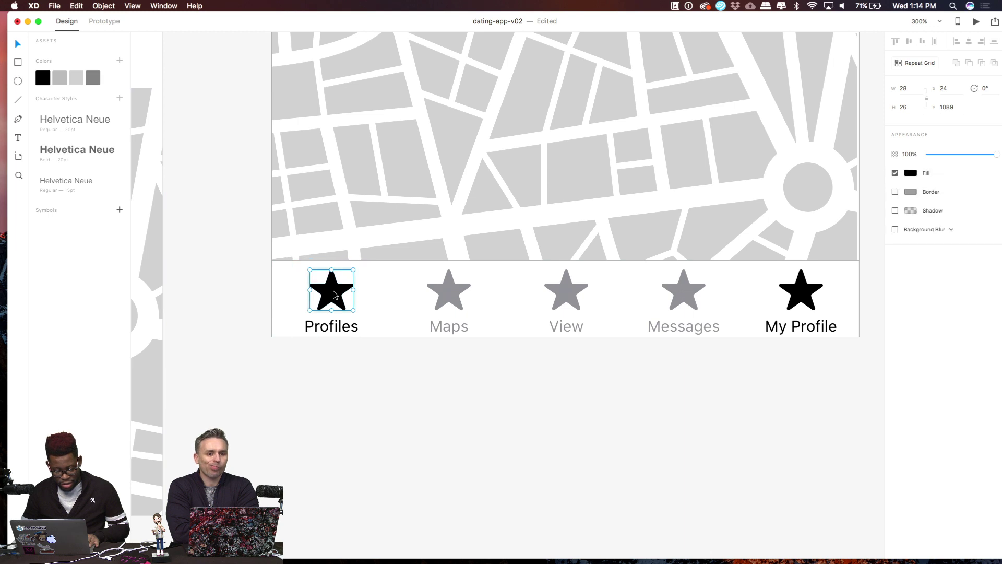
left_click(94, 79)
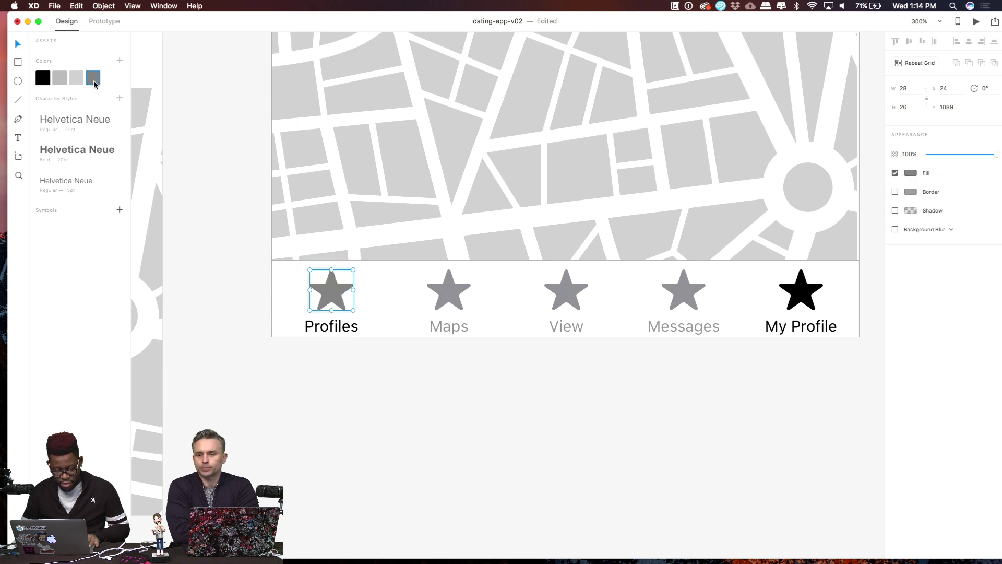
left_click(330, 324)
double_click(332, 326)
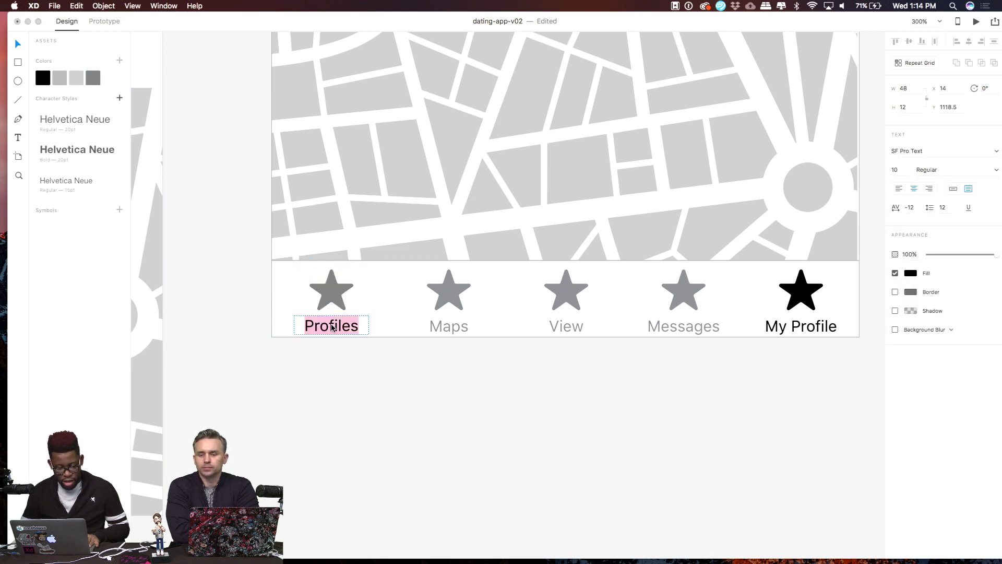
left_click(96, 80)
left_click(184, 349)
left_click(184, 349)
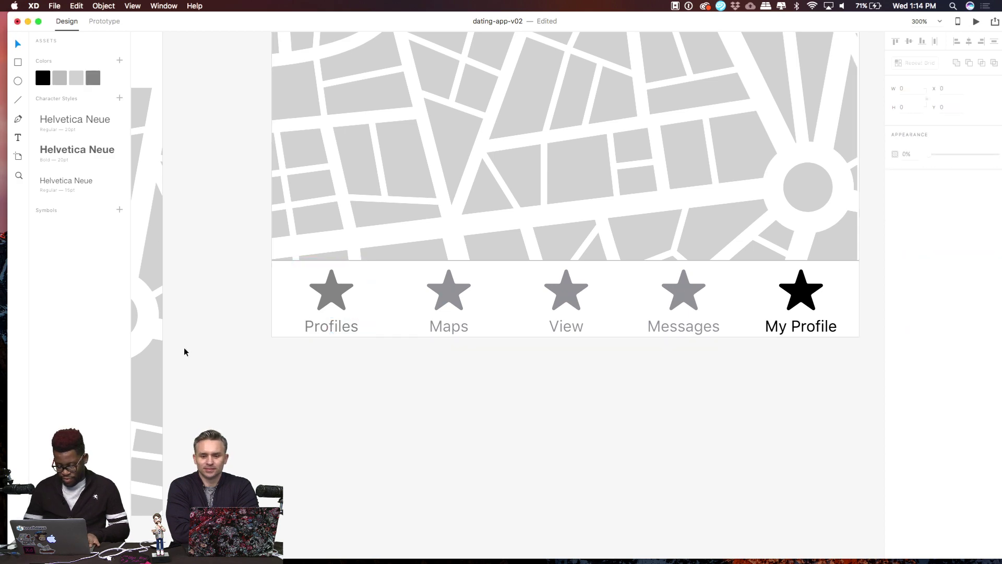
Apply the saved dark grey to the Profiles star and label in the Inbox artboard's tab bar
key("super+minus")
key("super+minus")
scroll(184, 348, "left", 10)
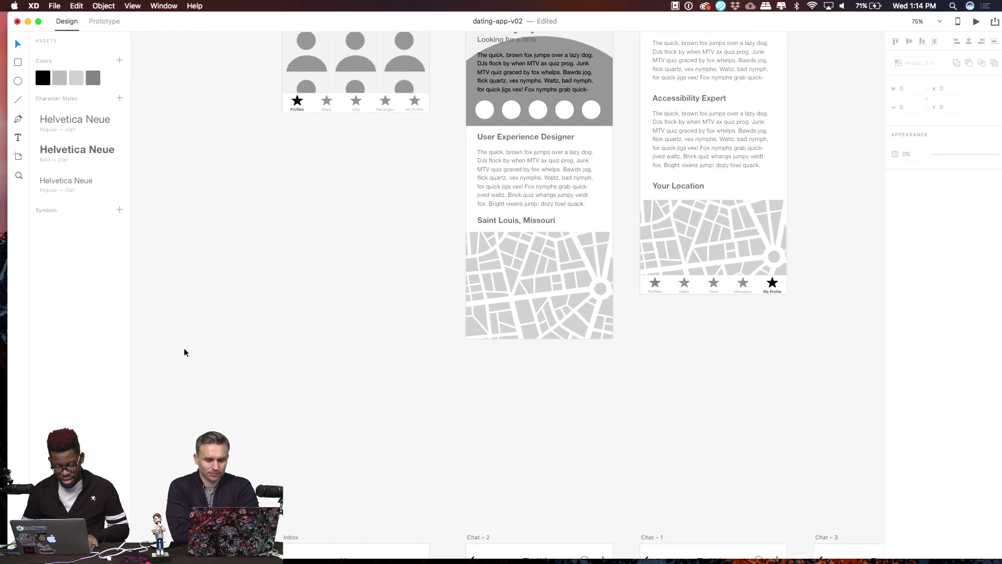
scroll(183, 347, "down", 10)
key("super+plus")
key("super+plus")
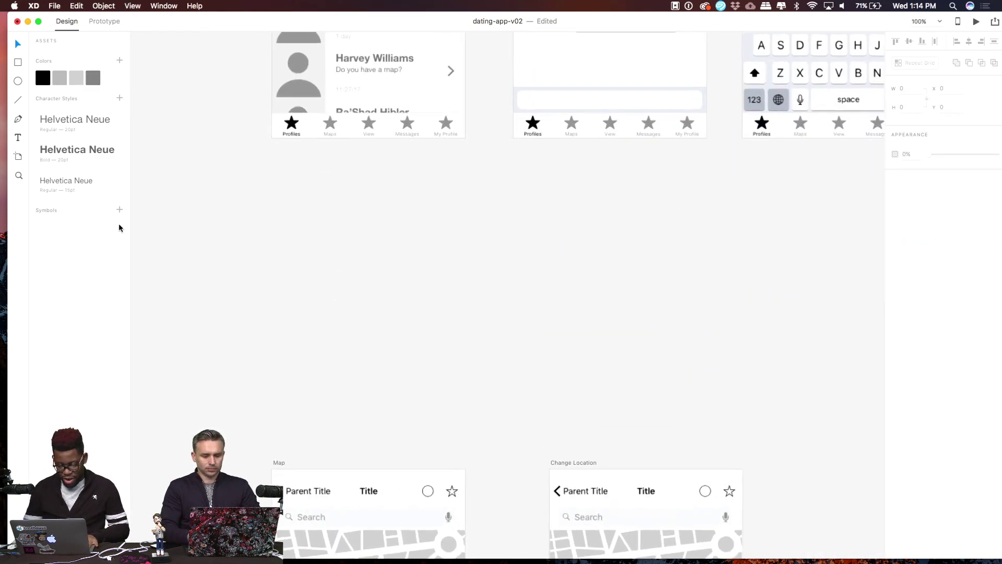
scroll(235, 238, "up", 5)
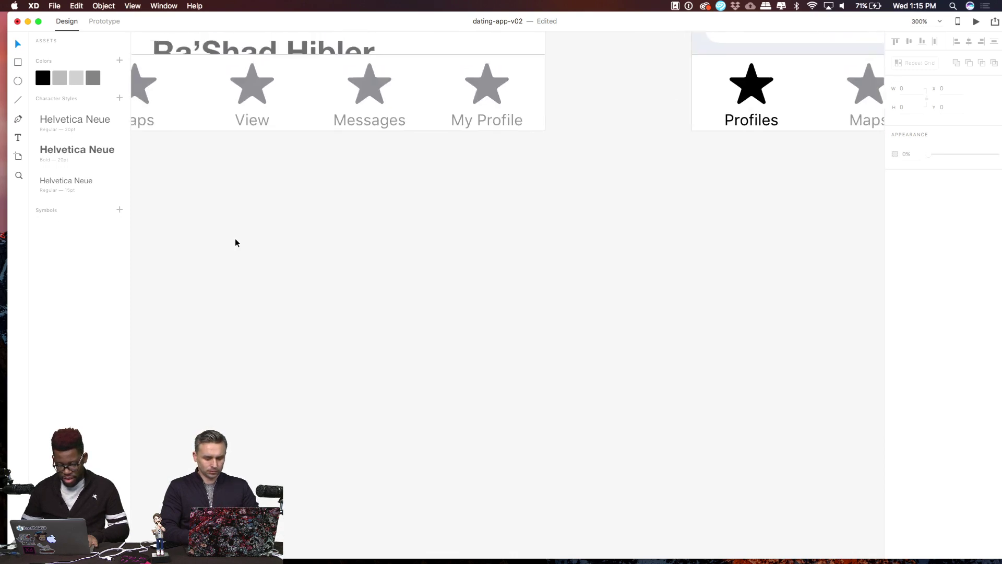
scroll(235, 238, "right", 5)
scroll(419, 309, "right", 5)
scroll(419, 308, "up", 3)
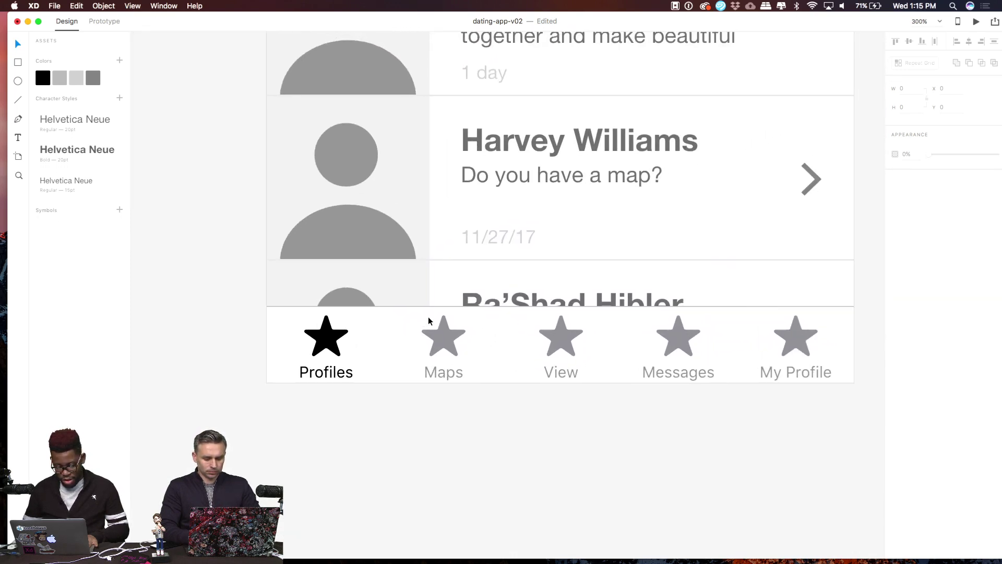
left_click(299, 385)
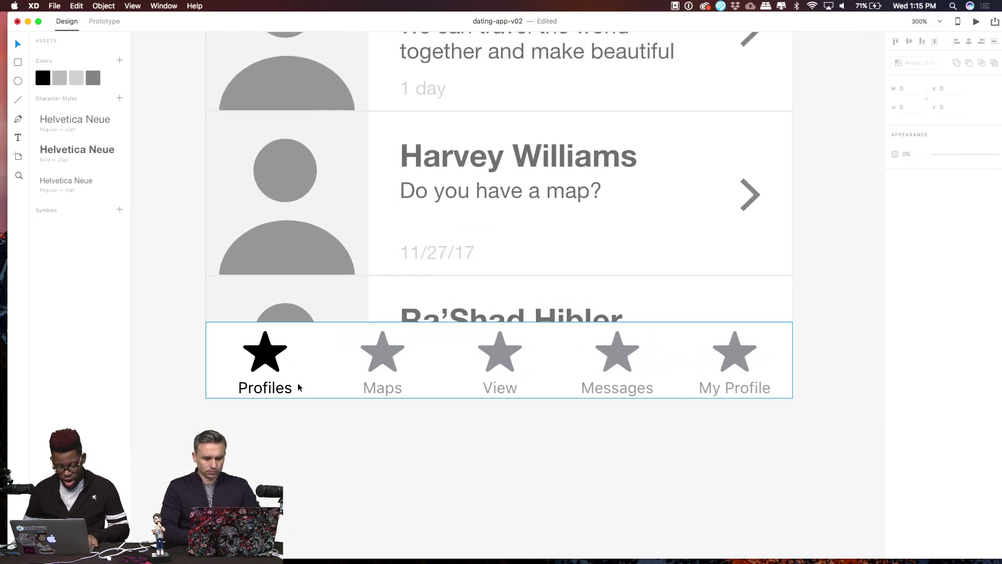
double_click(266, 366)
double_click(264, 364)
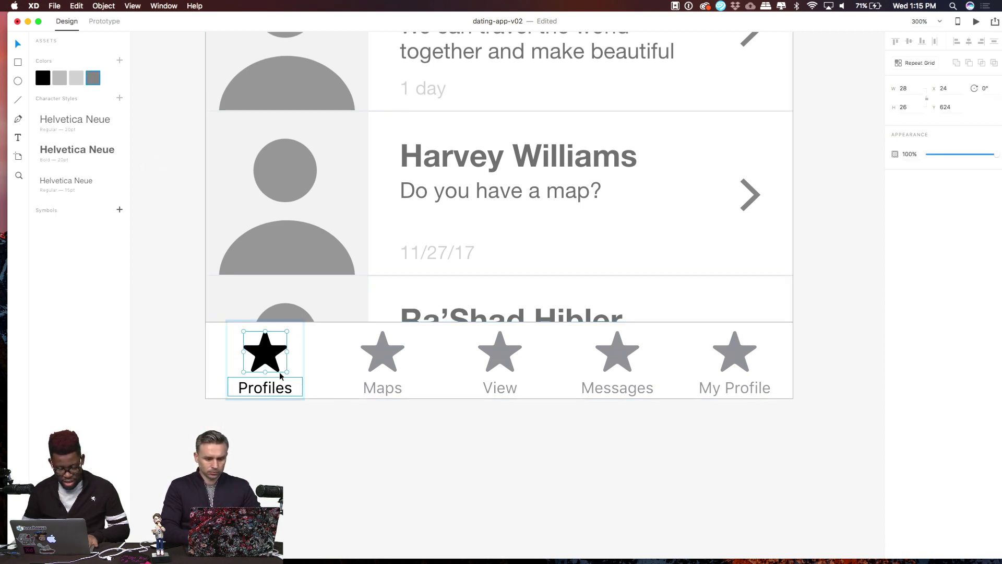
left_click(272, 358)
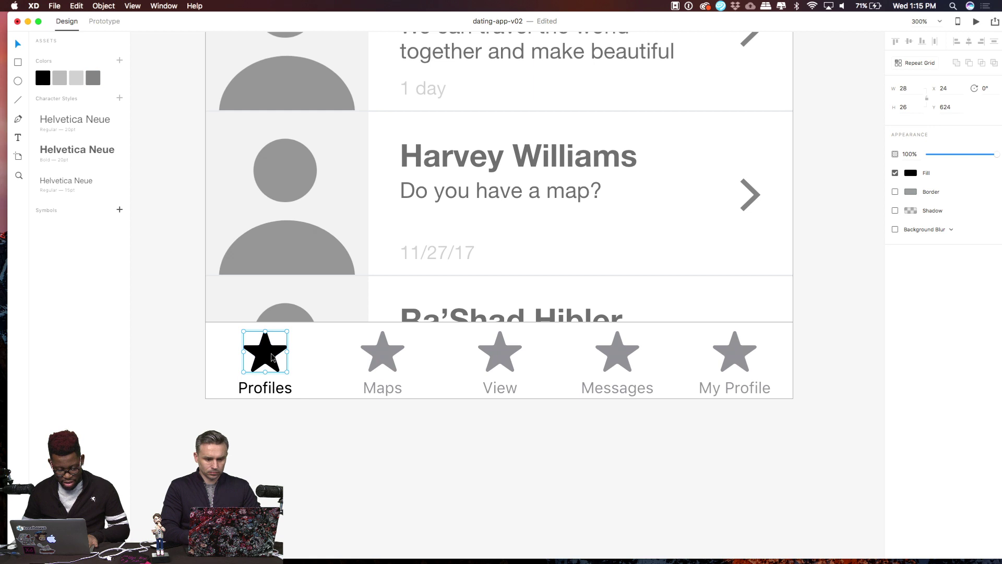
left_click(92, 77)
double_click(265, 392)
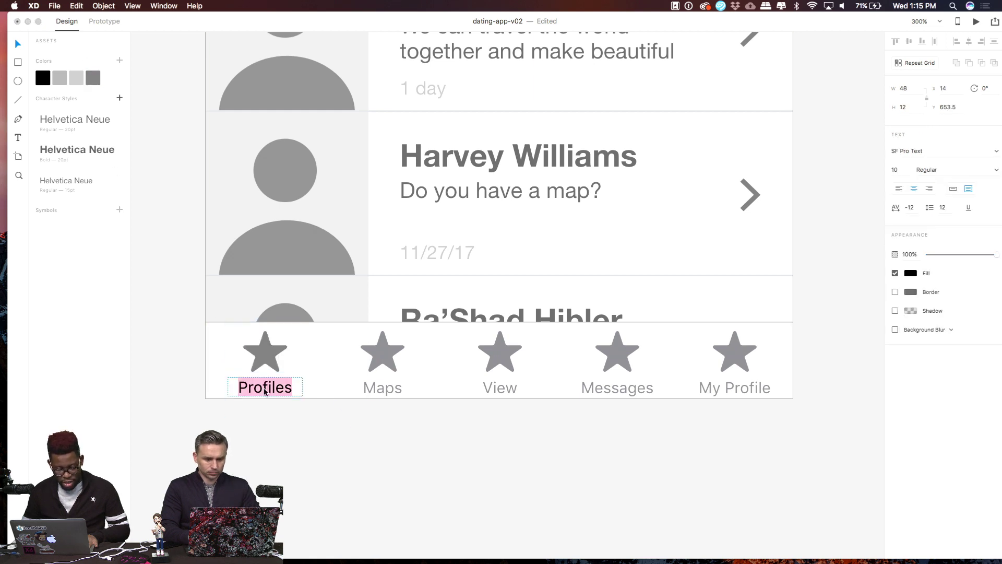
left_click(94, 78)
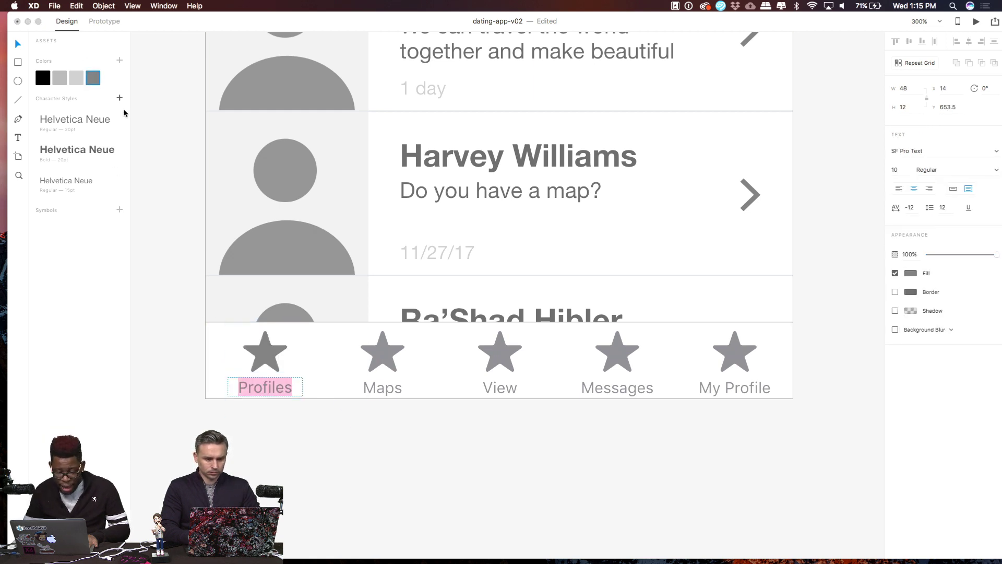
Fill the Messages star in the Inbox artboard's tab bar with the saved black
left_click(611, 352)
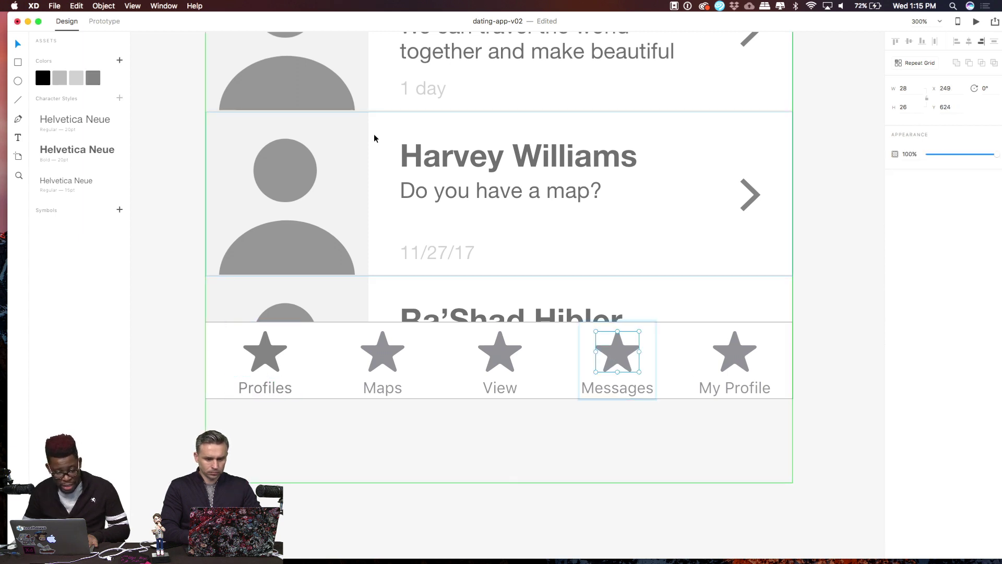
left_click_drag(374, 137, 572, 286)
left_click(622, 356)
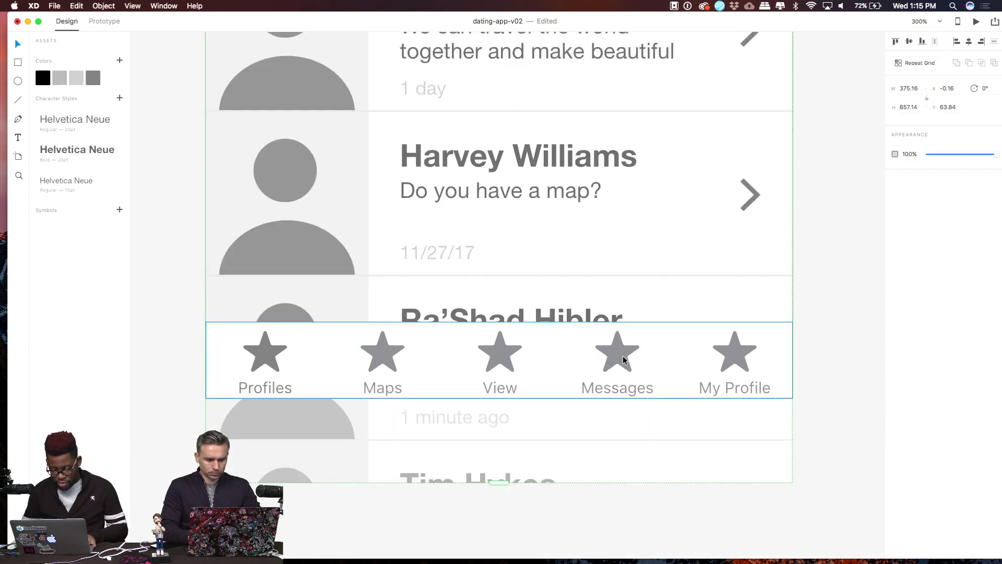
double_click(622, 356)
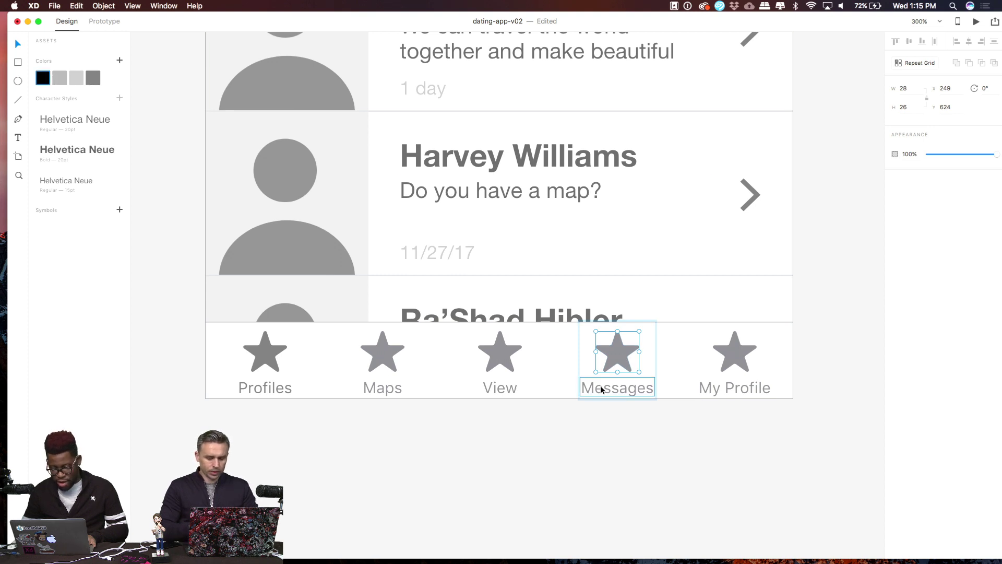
double_click(615, 357)
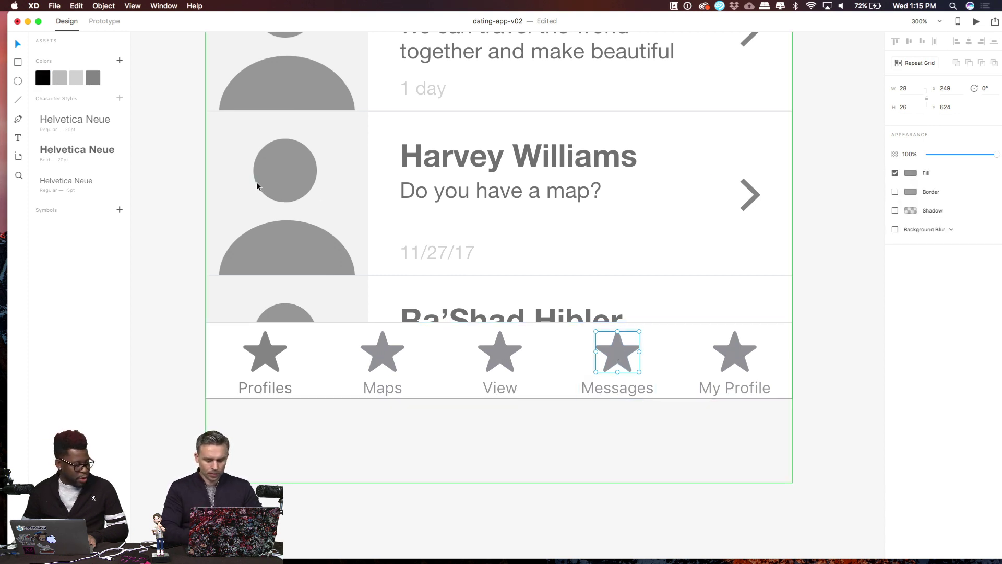
left_click(45, 80)
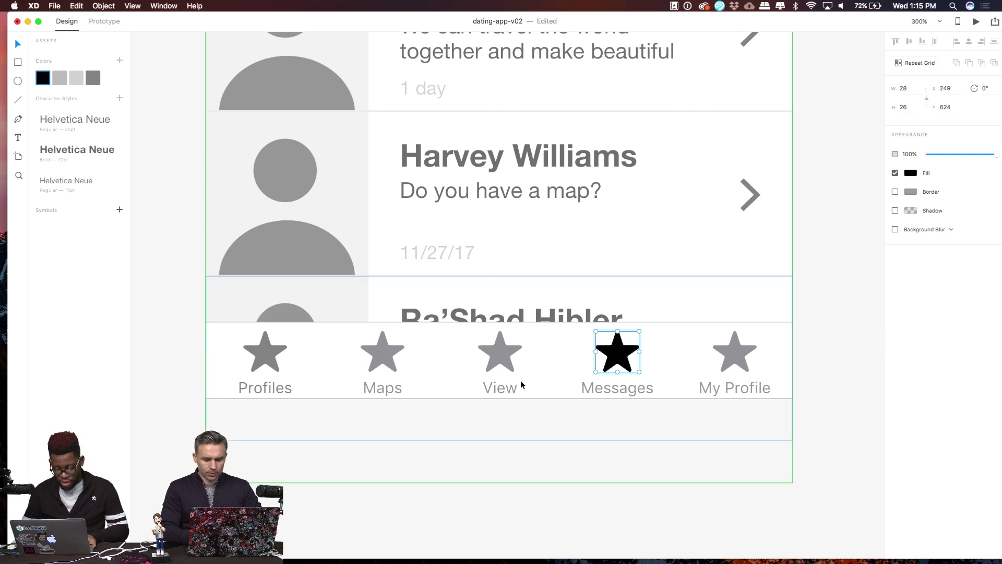
Fill the Messages label in the Inbox artboard's tab bar with the saved black
left_click(521, 384)
double_click(612, 395)
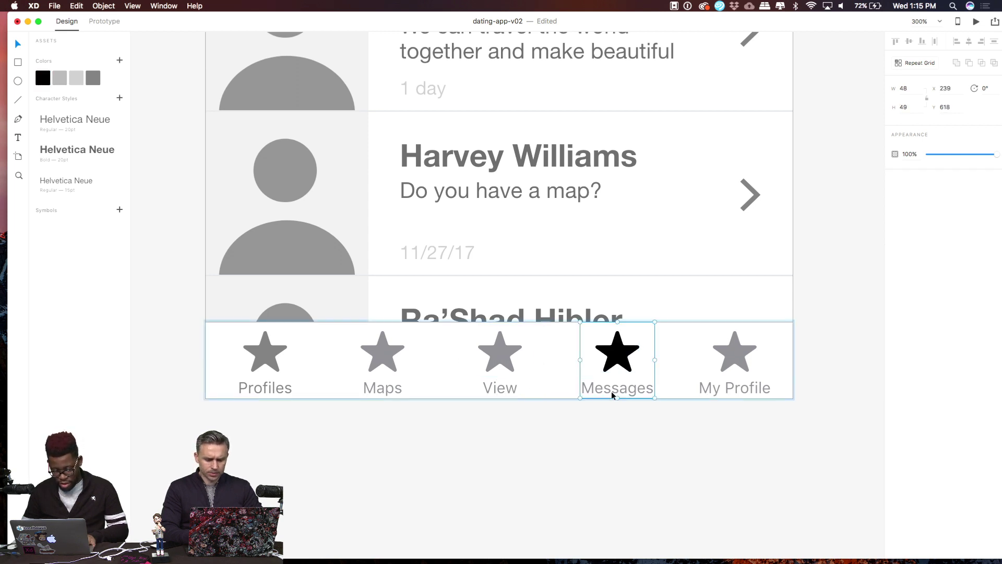
double_click(612, 393)
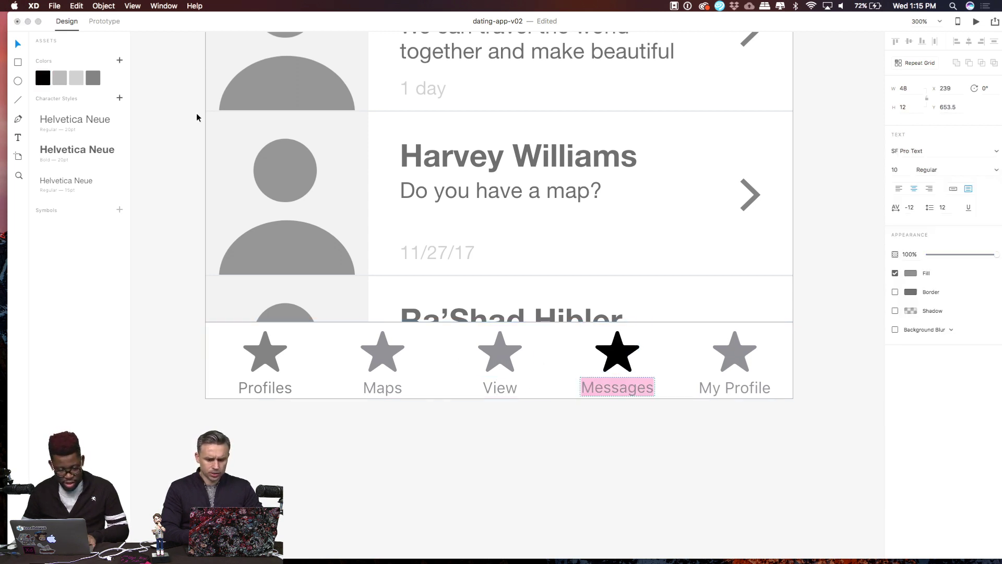
left_click(41, 81)
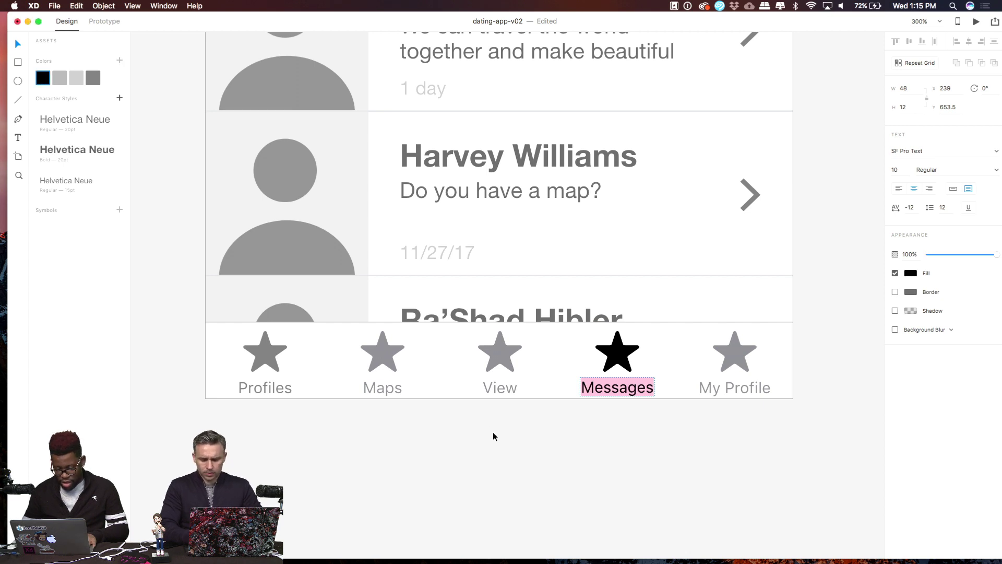
key("Escape")
Apply the saved black to the Messages star and label in the Chat – 2 artboard's tab bar
key("super+1")
key("super+minus")
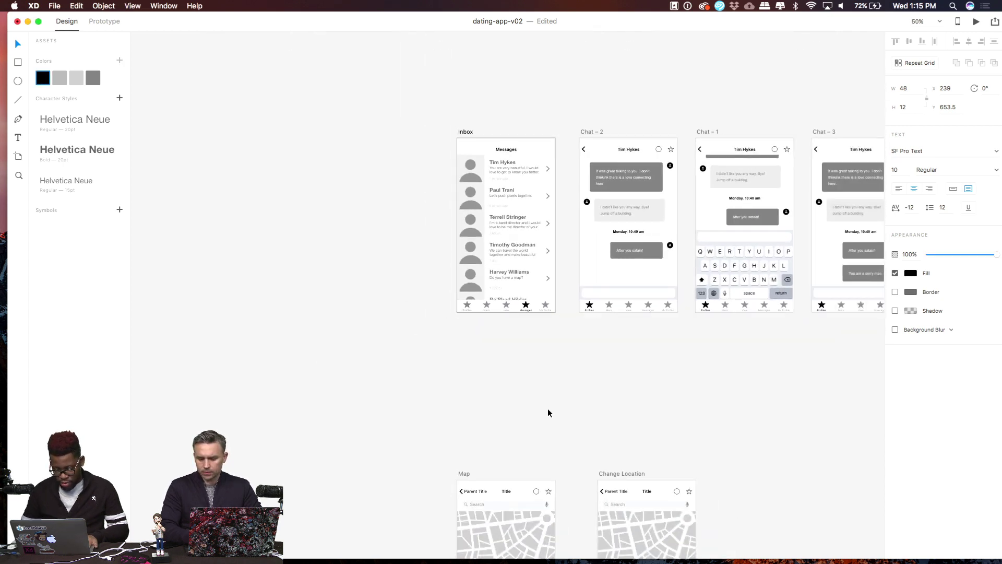
scroll(547, 408, "right", 5)
key("super+equal")
key("super+equal")
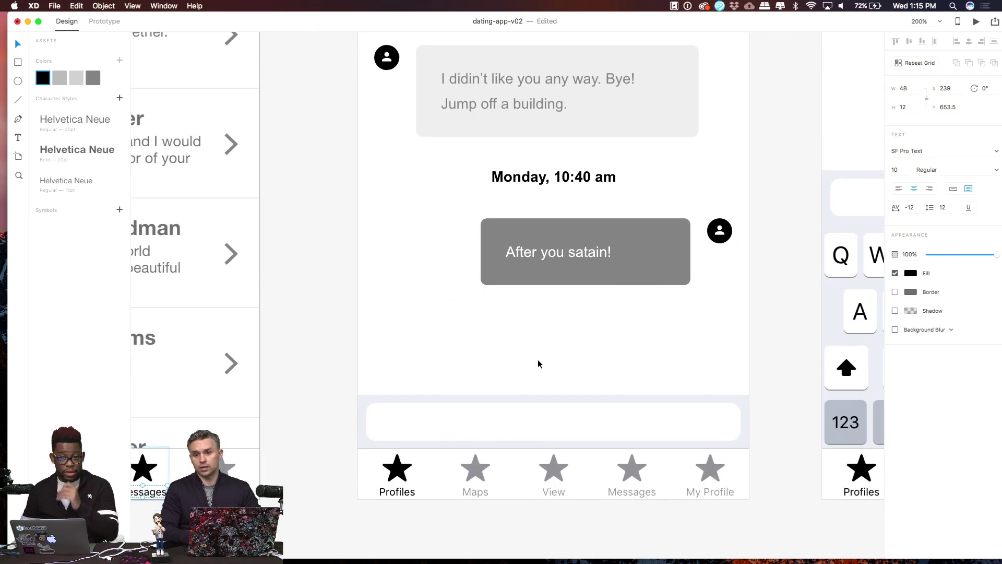
scroll(540, 364, "down", 5)
scroll(550, 401, "down", 3)
scroll(550, 401, "right", 5)
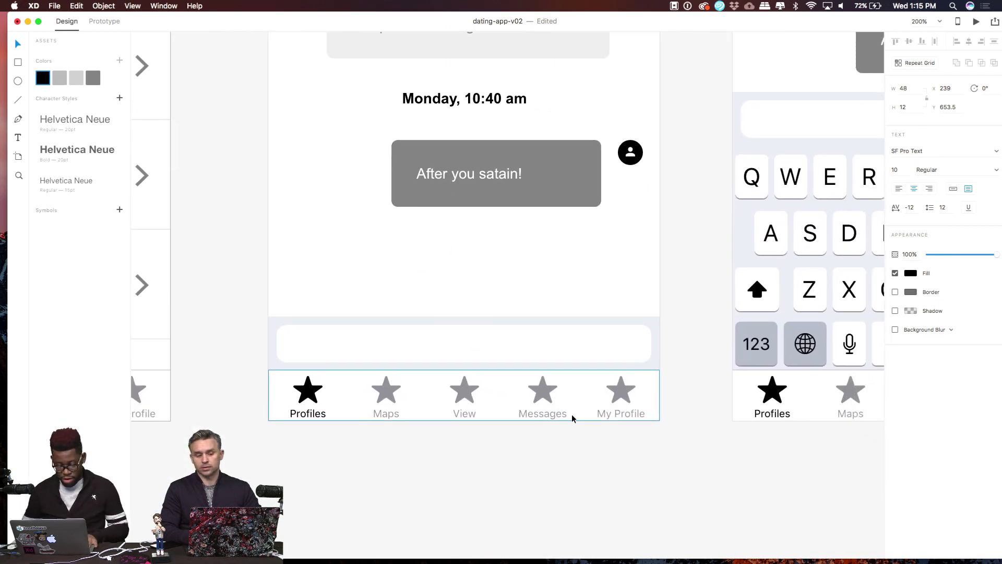
double_click(517, 384)
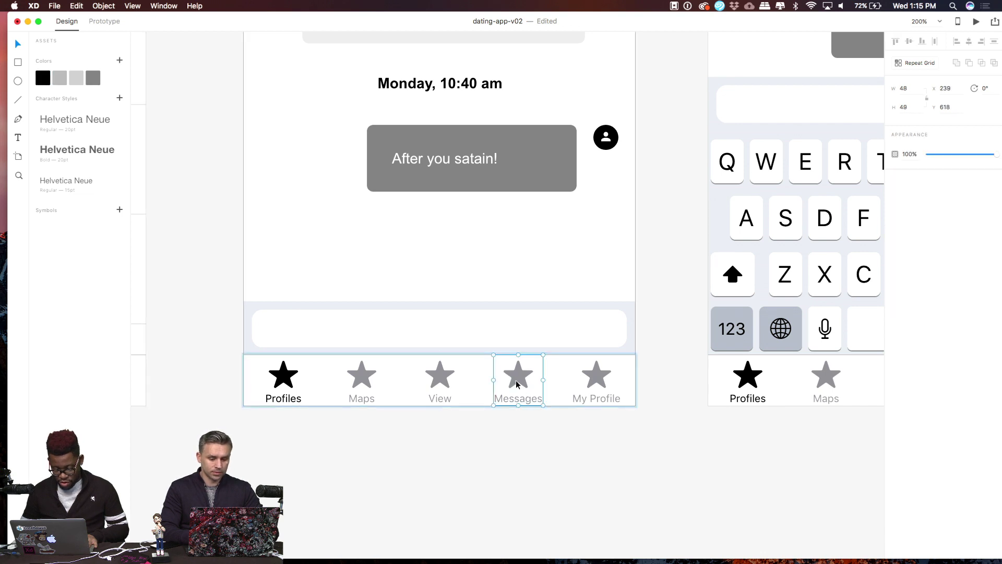
double_click(516, 384)
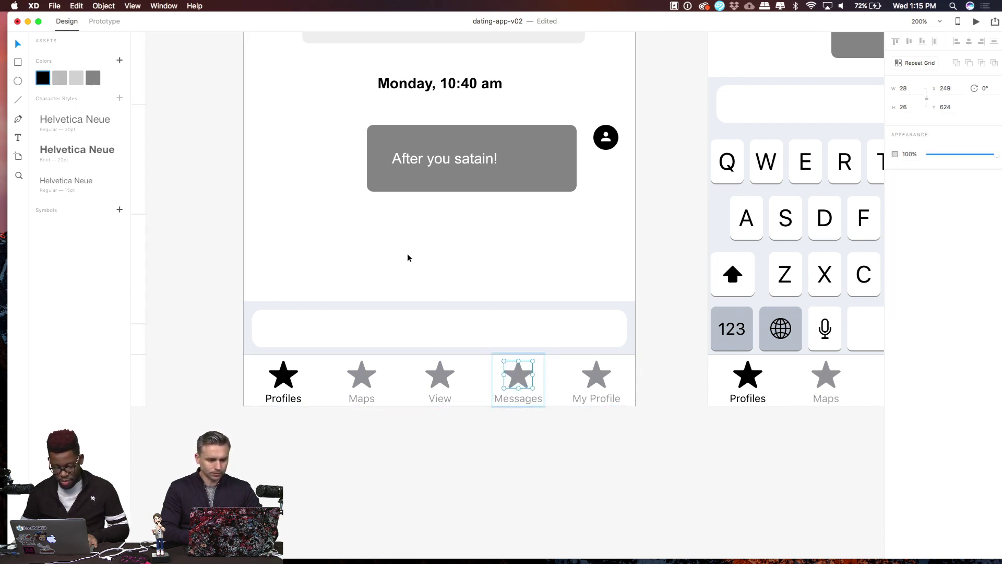
left_click(523, 378)
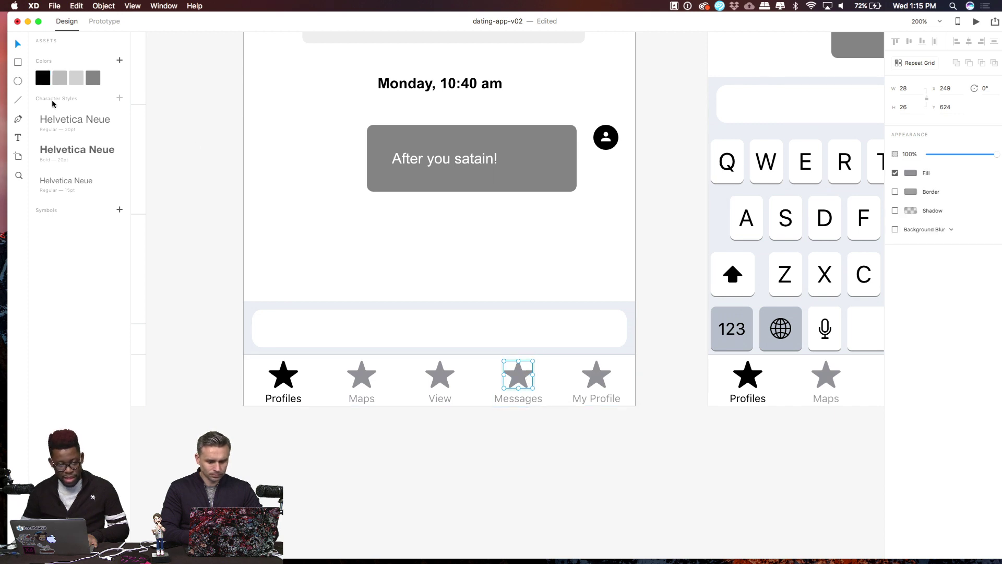
left_click(46, 78)
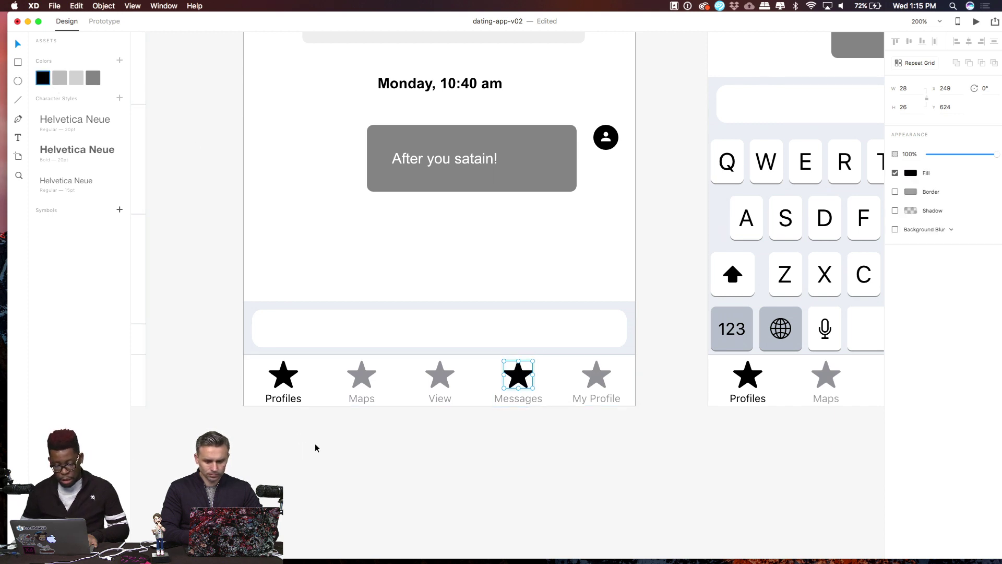
double_click(506, 403)
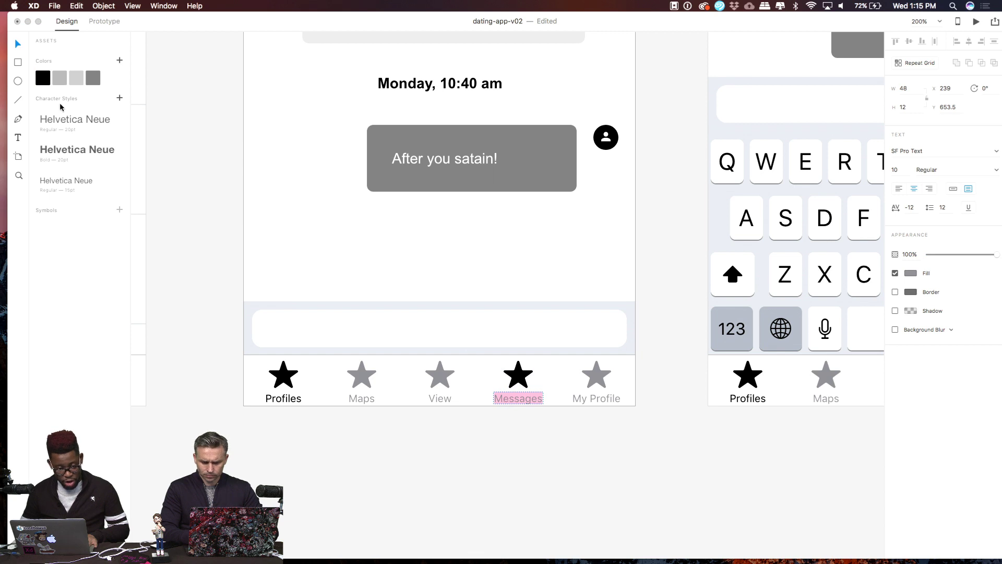
left_click(38, 77)
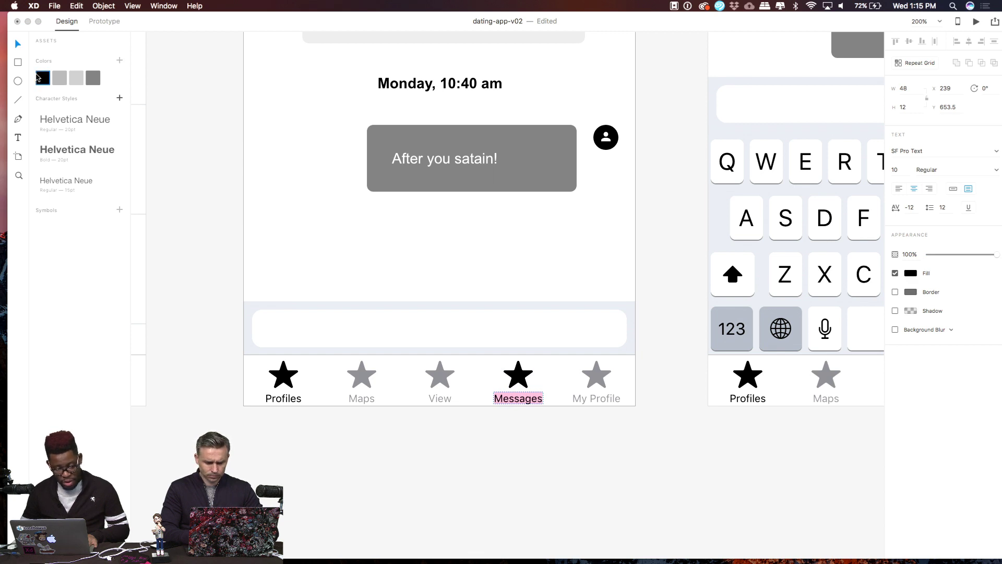
Recolour the Profiles star and label in the Chat – 2 artboard's tab bar with the saved dark grey
left_click(282, 381)
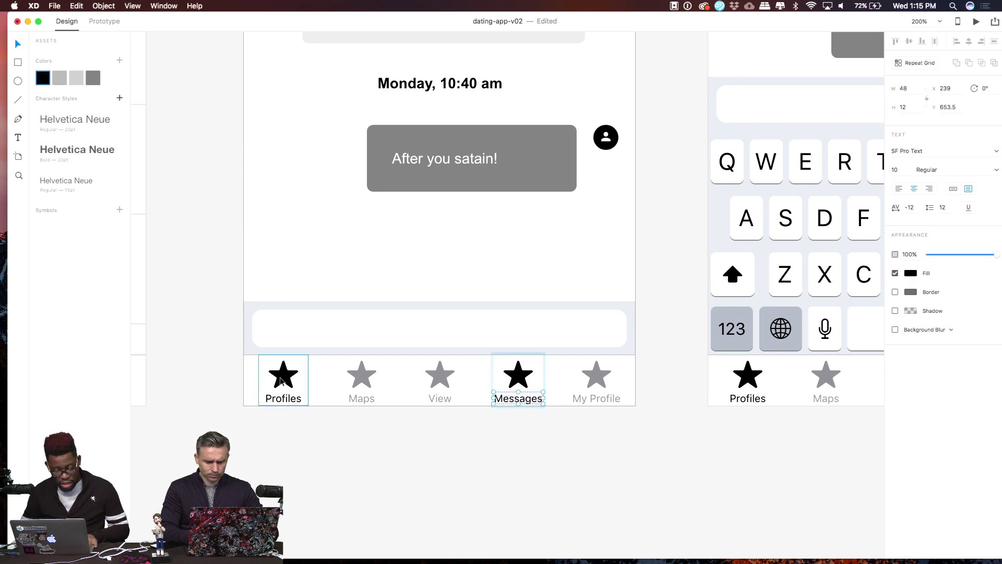
left_click(92, 78)
double_click(292, 399)
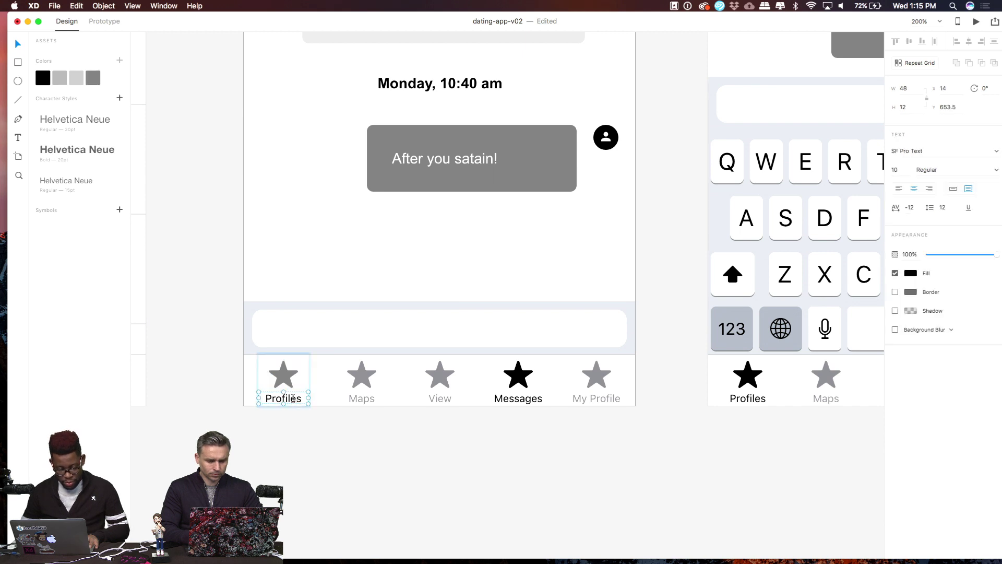
left_click(92, 78)
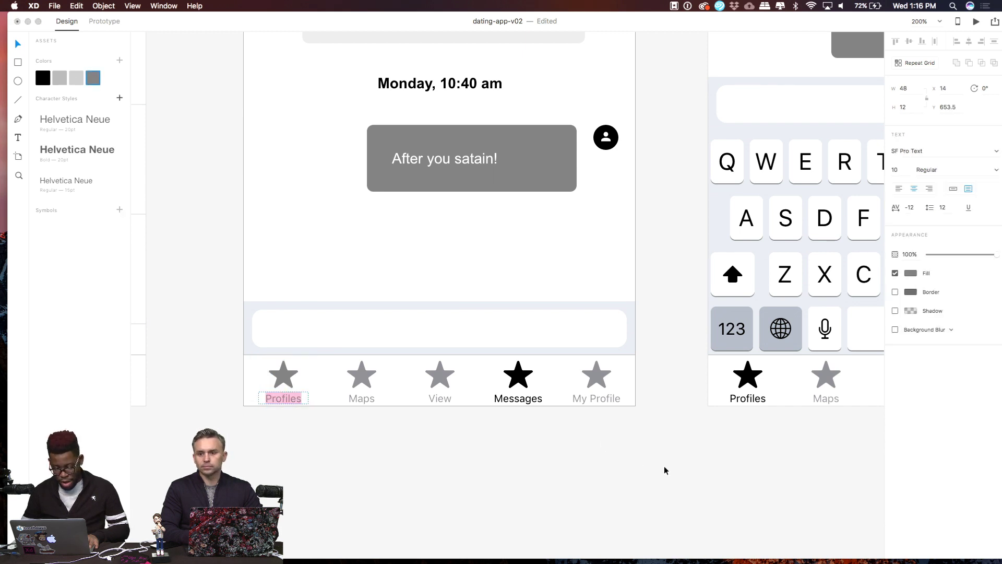
Select the Messages star inside the tab bar of the Chat – 1 artboard
scroll(665, 470, "right", 5)
scroll(665, 470, "right", 4)
scroll(665, 471, "up", 2)
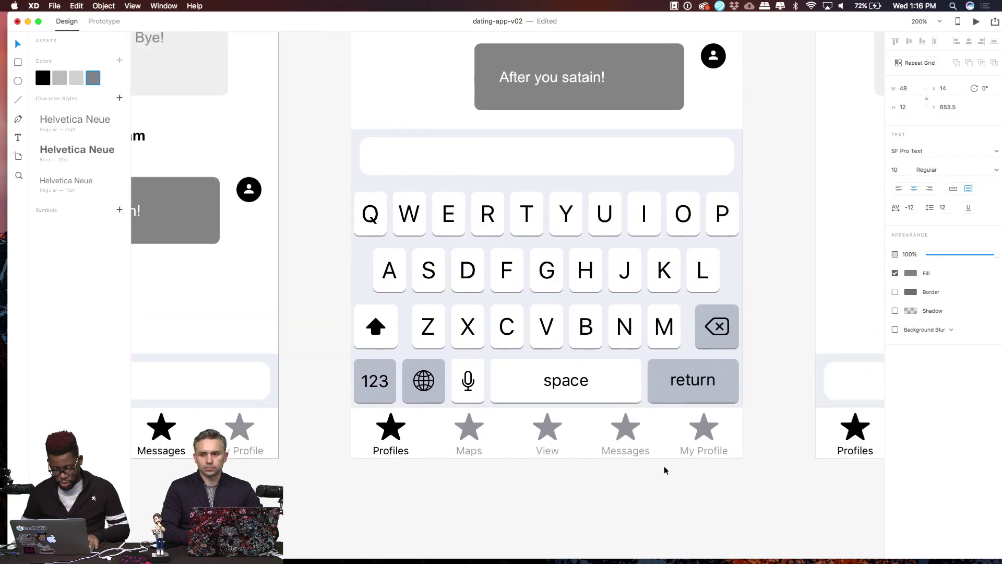
scroll(664, 471, "up", 8)
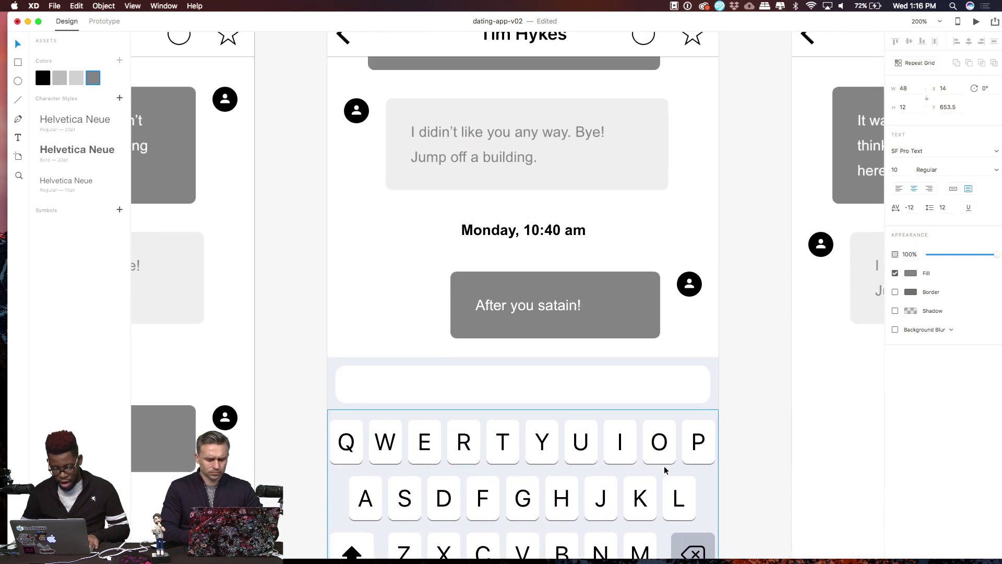
scroll(664, 465, "down", 11)
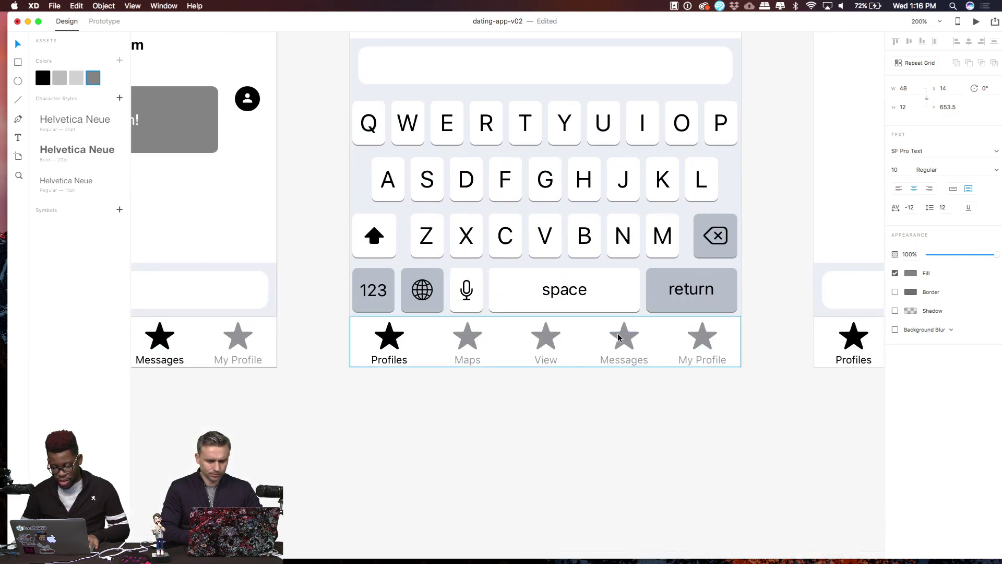
double_click(619, 338)
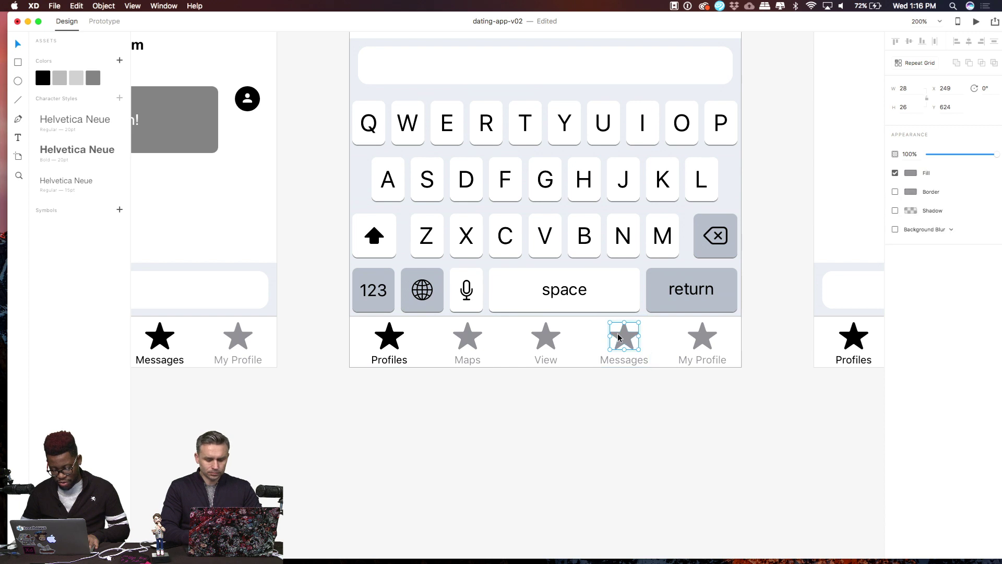
Recolor the Messages star and its label black in the tab bar of the keyboard screen
left_click(42, 81)
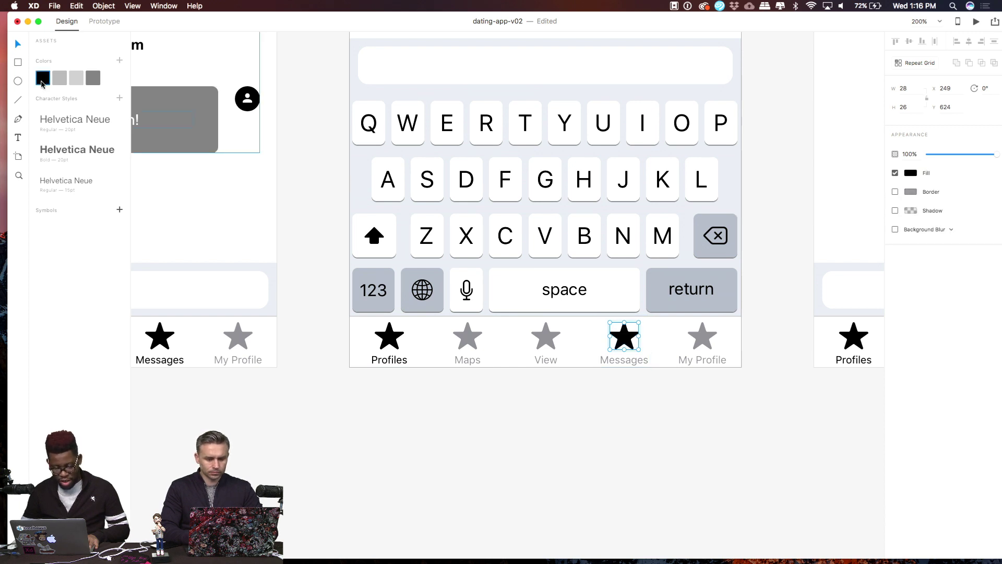
double_click(616, 360)
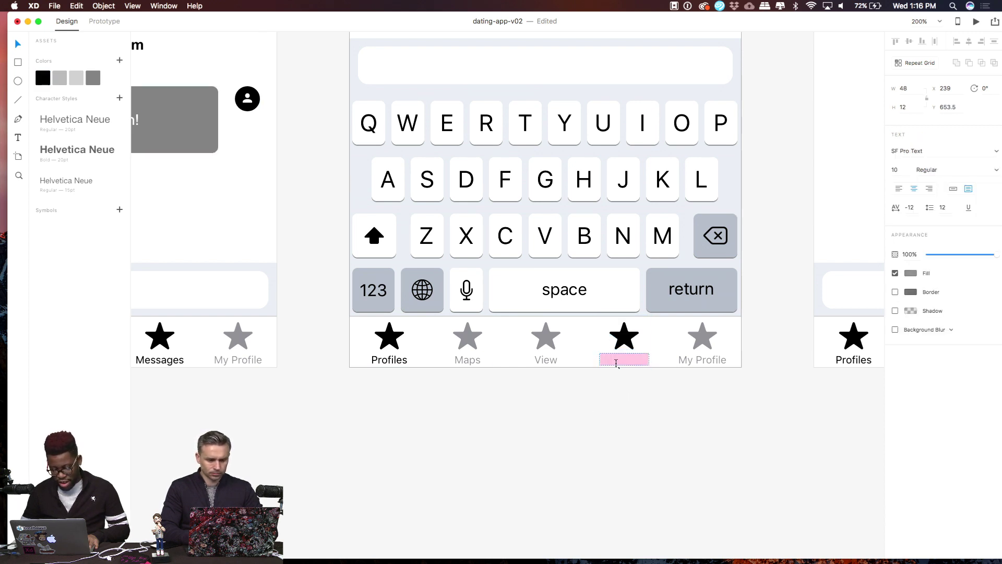
left_click(43, 79)
Recolor the Profiles star and its label with the saved dark grey in the keyboard screen's tab bar
left_click(392, 342)
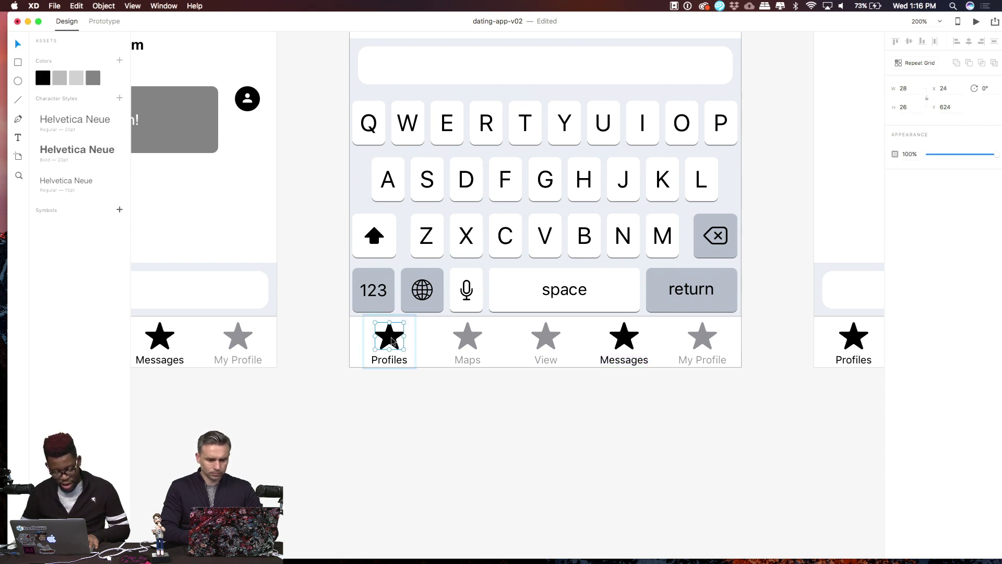
left_click(98, 81)
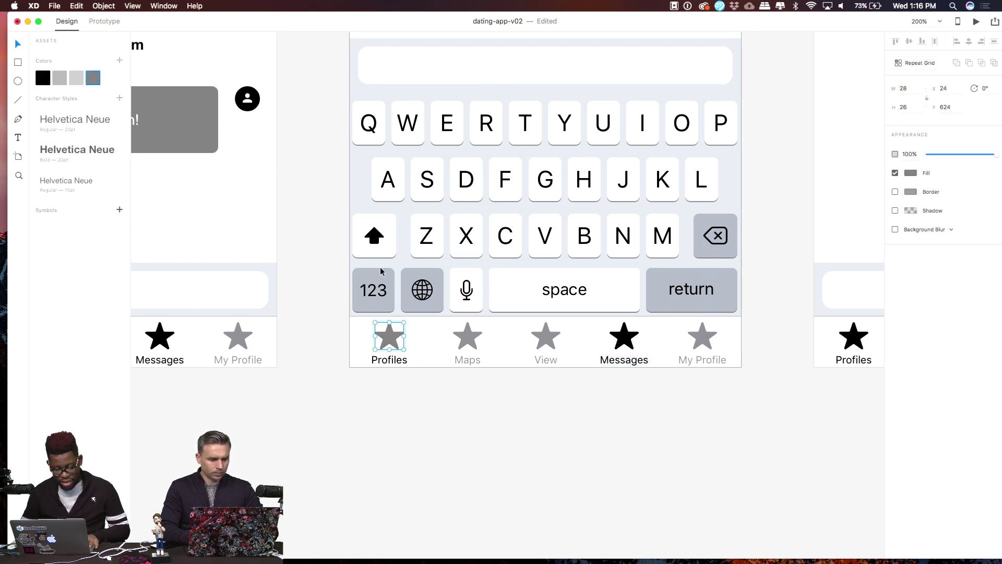
double_click(398, 361)
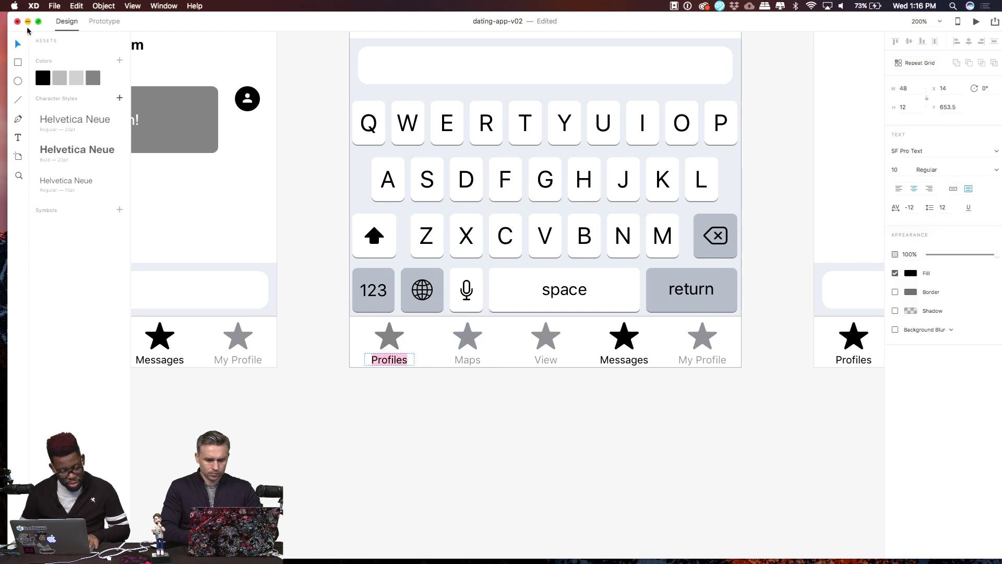
left_click(94, 80)
key("Escape")
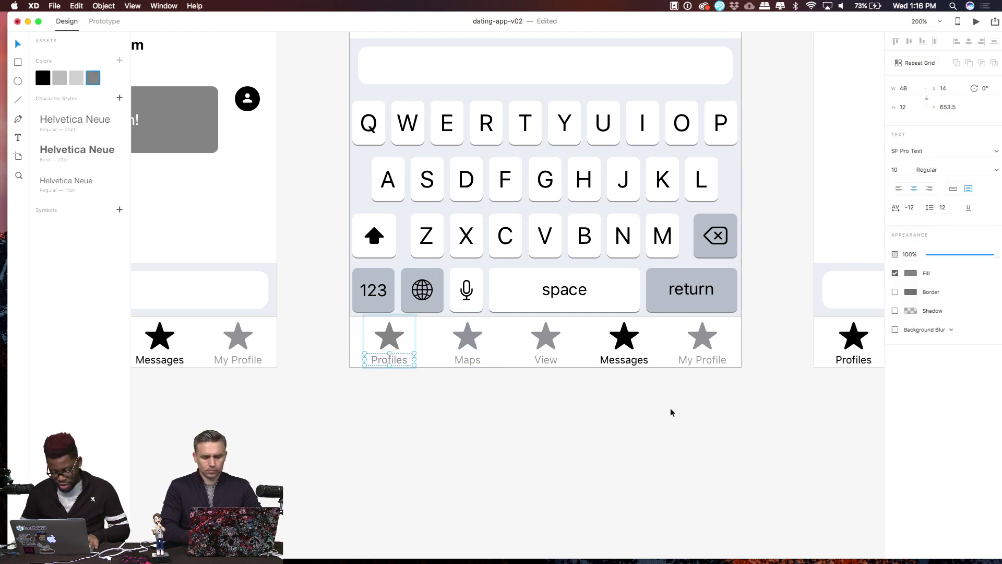
Make the Messages star and label black in the tab bar of the chat screen without a keyboard
scroll(671, 410, "left", 10)
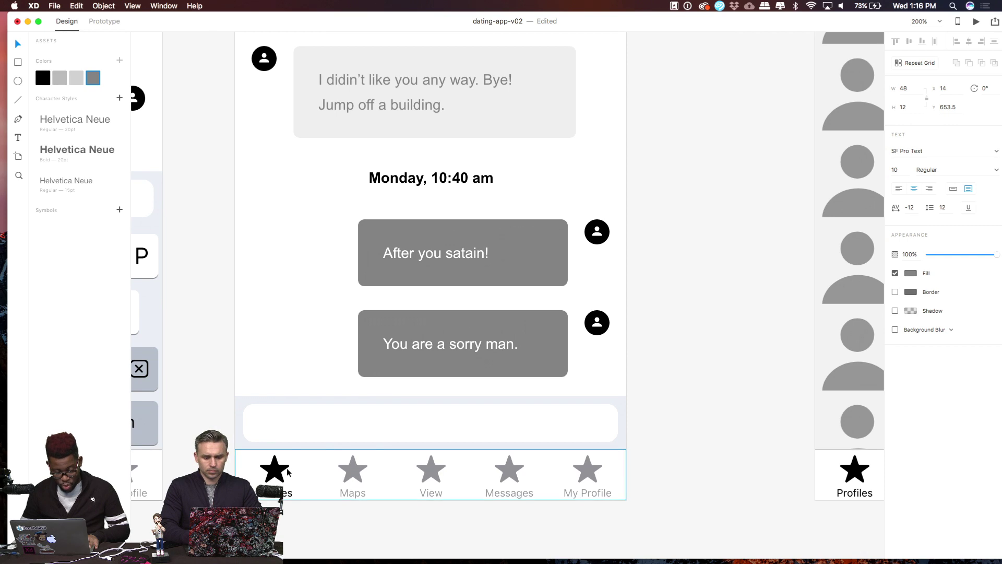
double_click(512, 472)
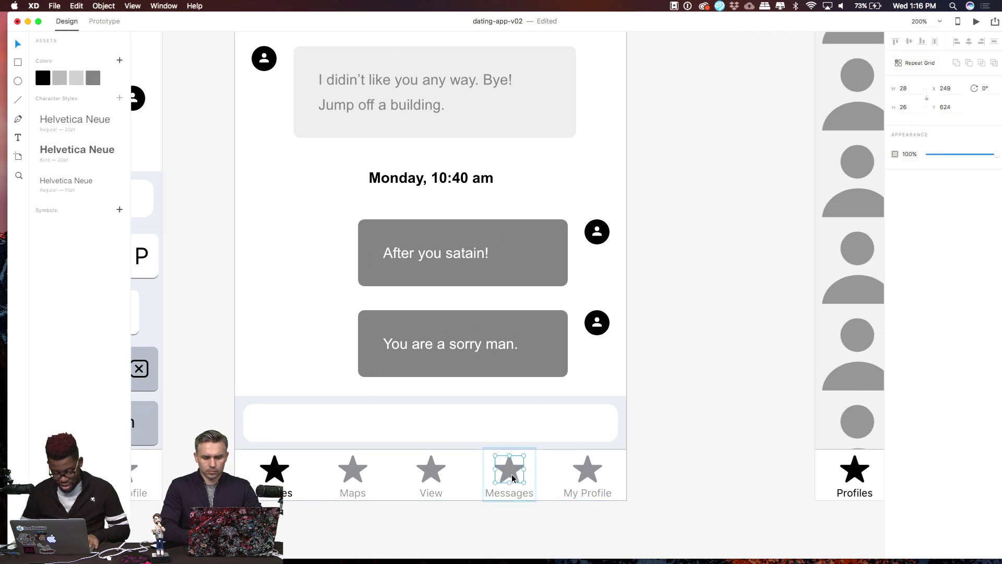
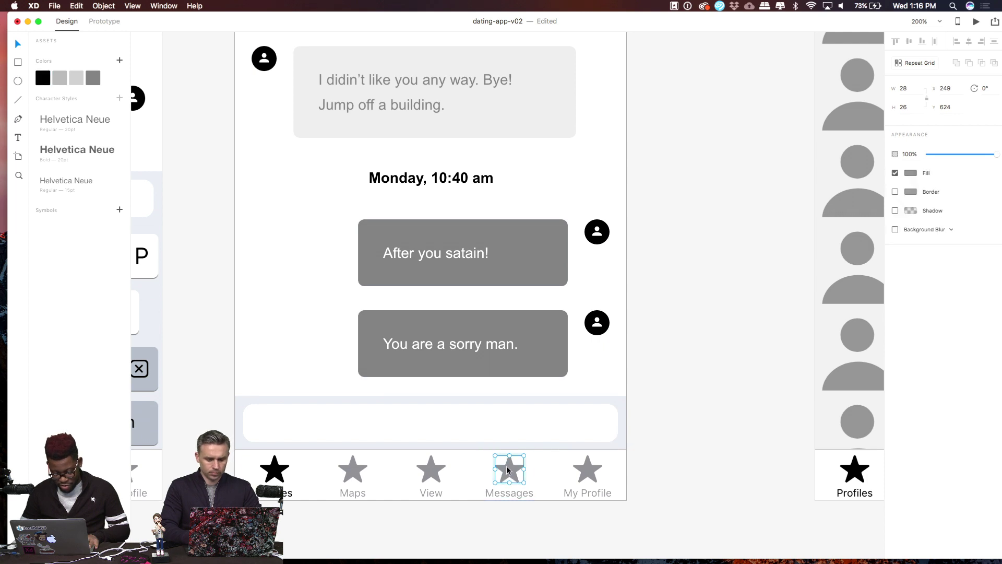
left_click(44, 78)
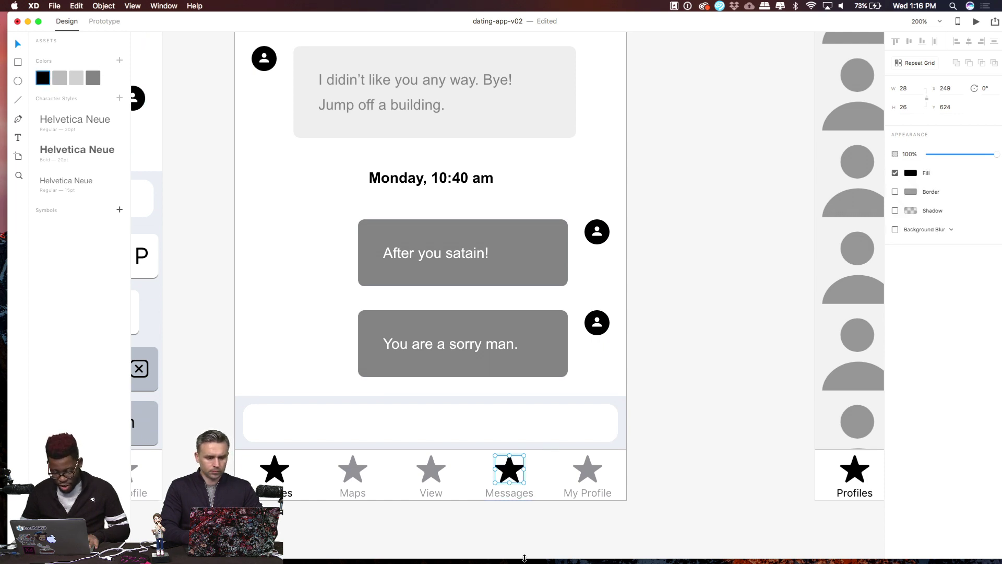
left_click(510, 494)
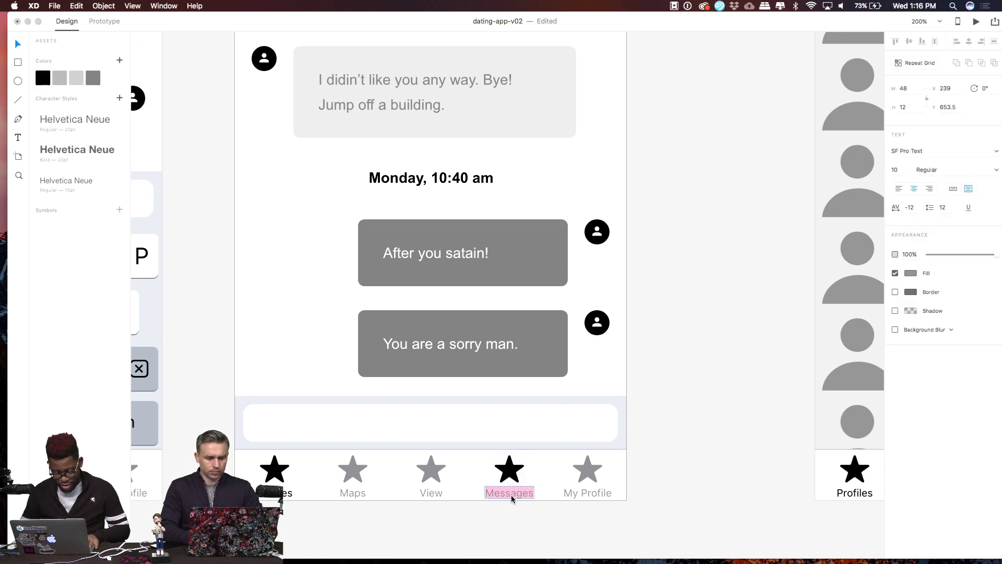
left_click(44, 82)
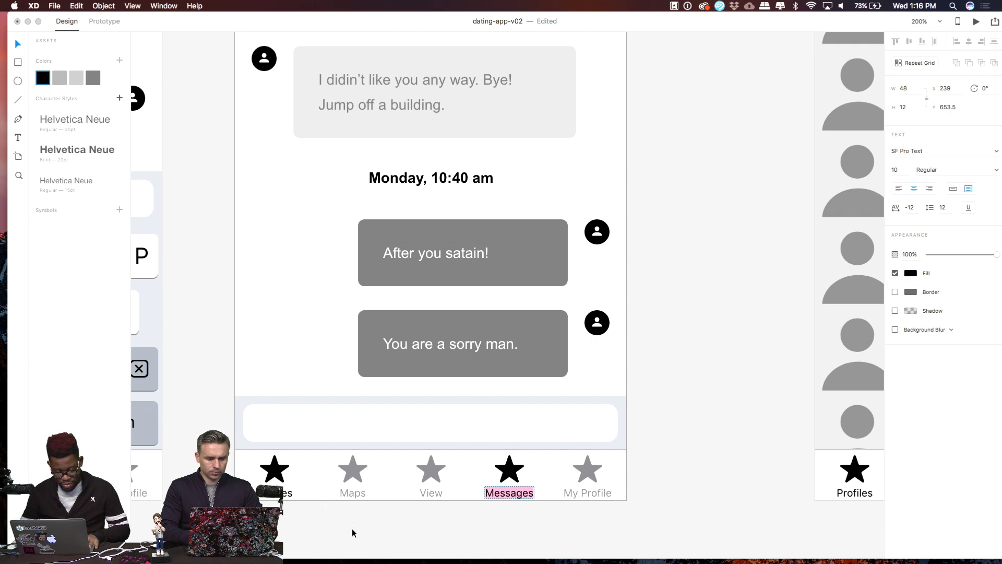
Apply the saved dark grey to the Profiles label and star in the tab bar of the chat screen without a keyboard
left_click(281, 480)
left_click(281, 493)
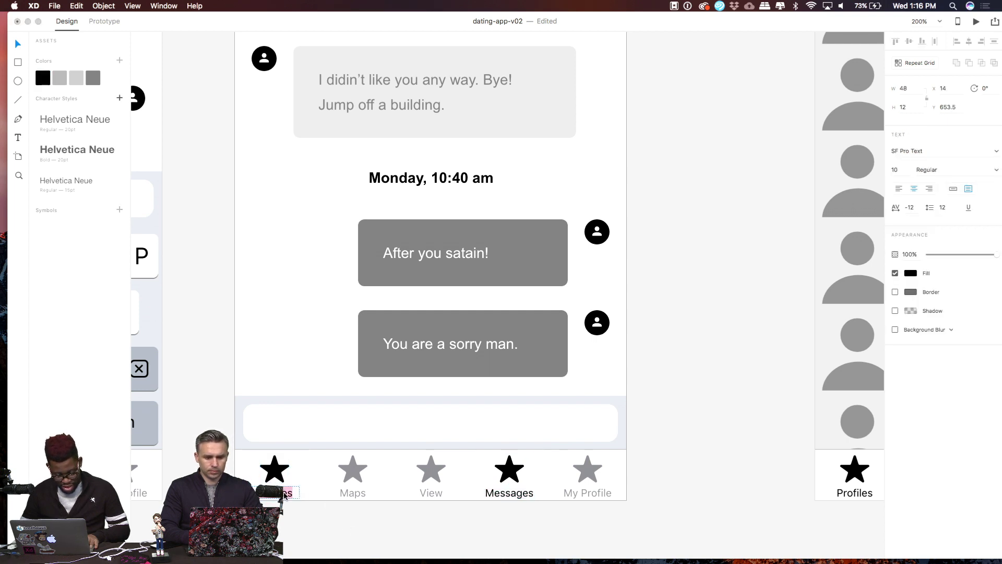
key("super+a")
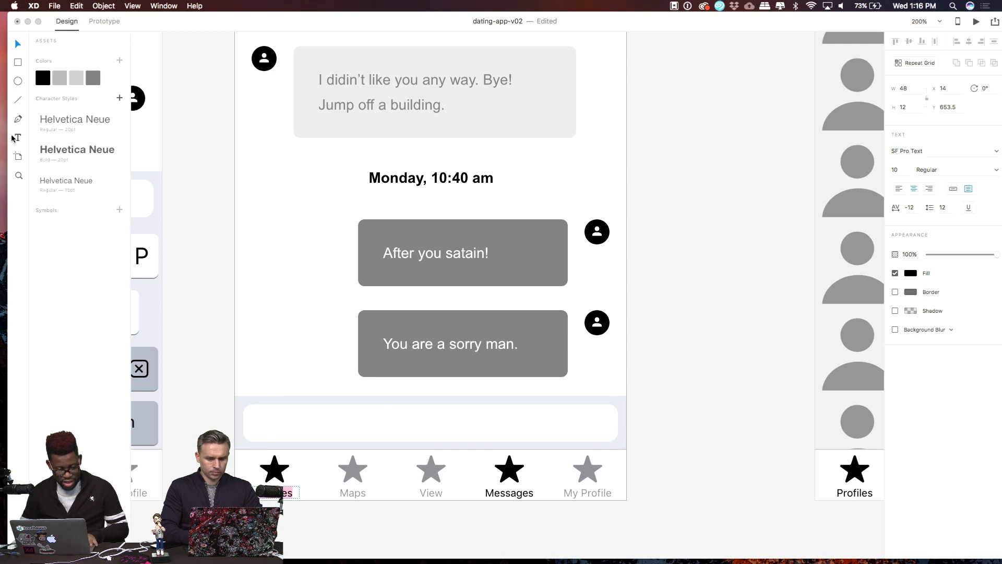
left_click(89, 81)
left_click(261, 480)
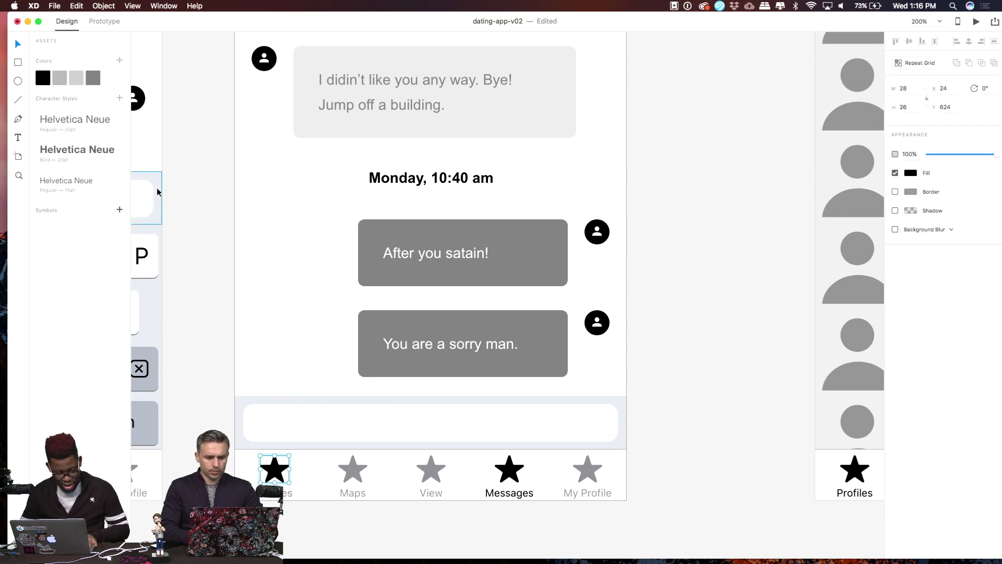
left_click(95, 79)
left_click(719, 360)
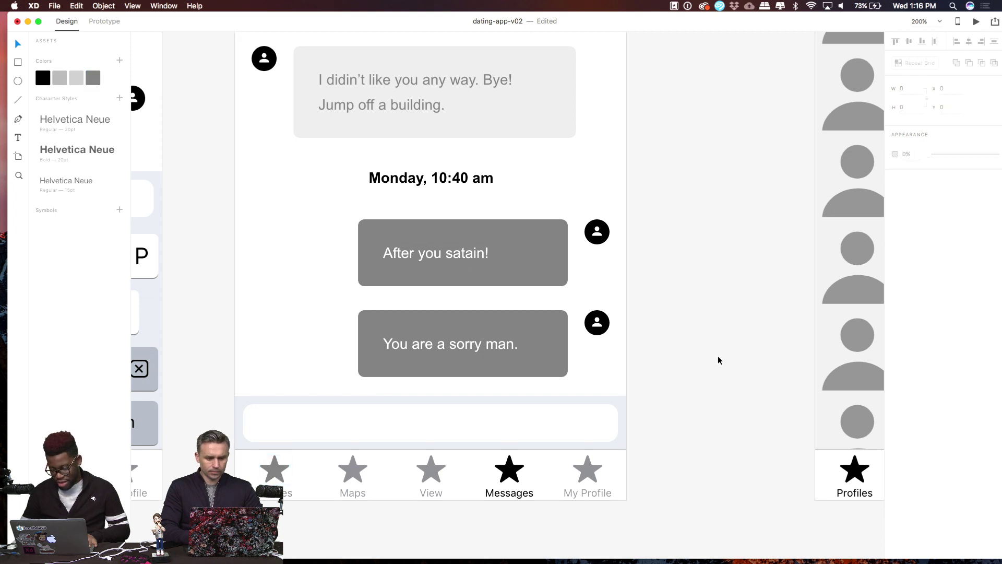
Fill the View star and its label with black in the tab bar of the people list screen
scroll(718, 360, "right", 10)
scroll(590, 252, "up", 5)
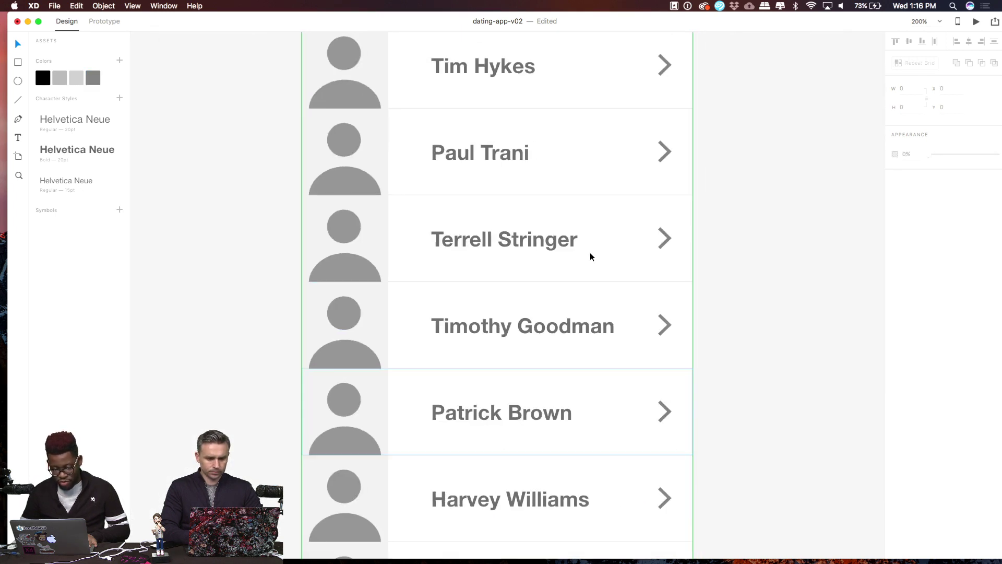
scroll(590, 252, "down", 8)
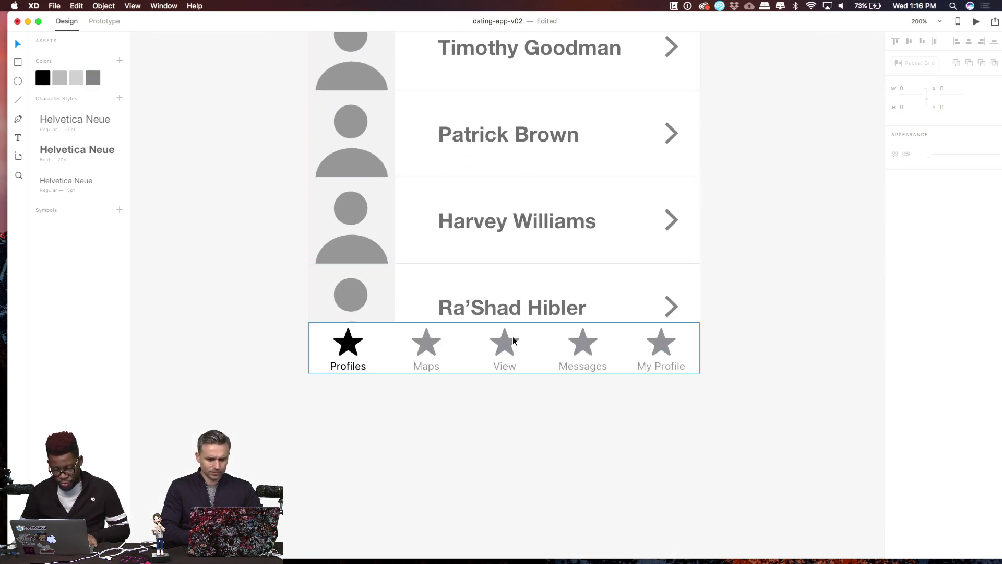
double_click(499, 348)
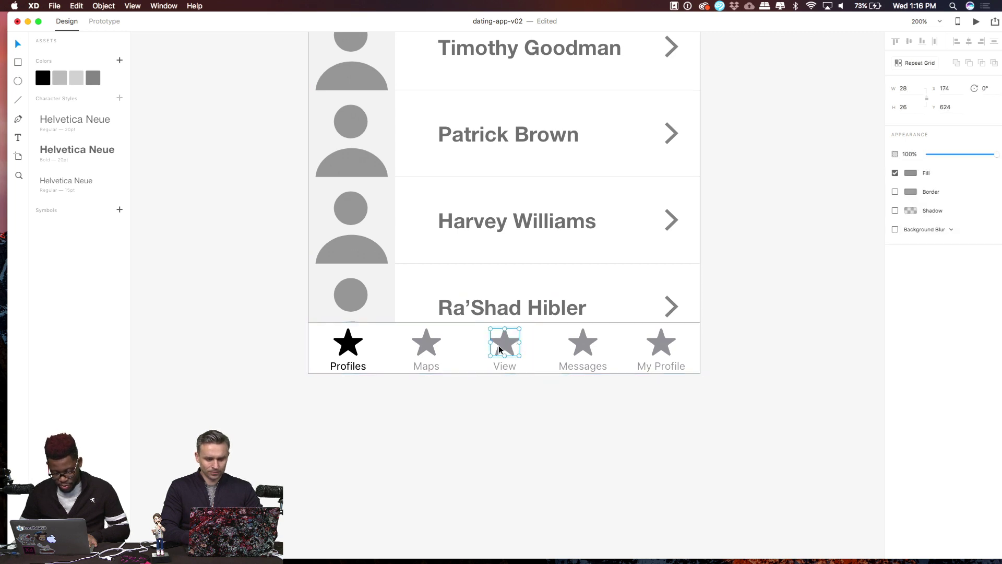
left_click(43, 78)
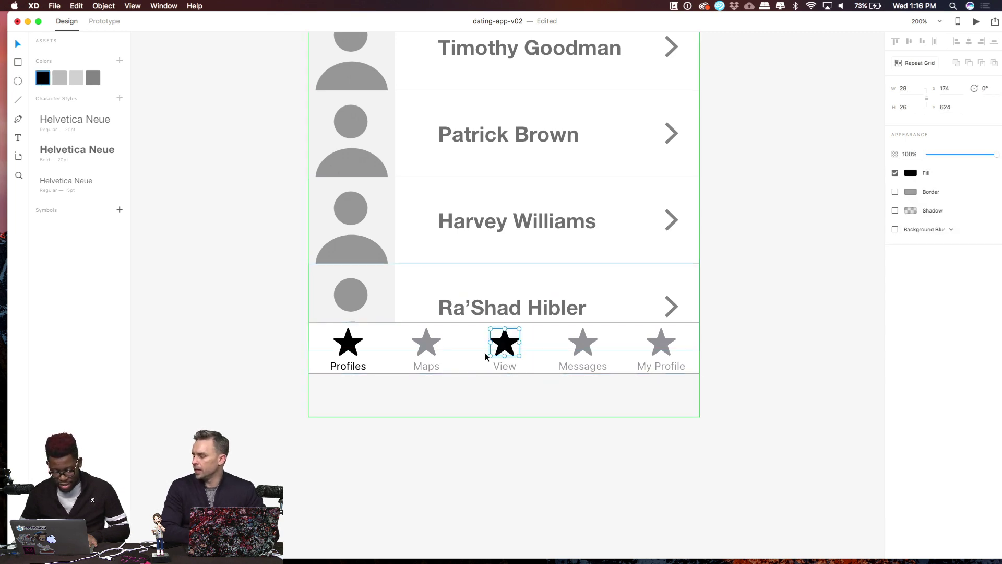
double_click(507, 367)
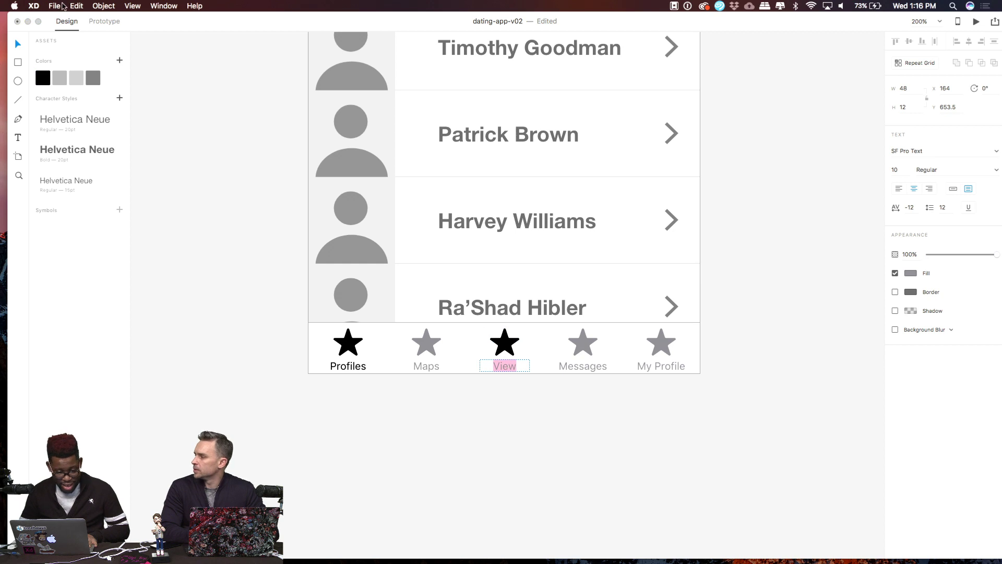
left_click(42, 79)
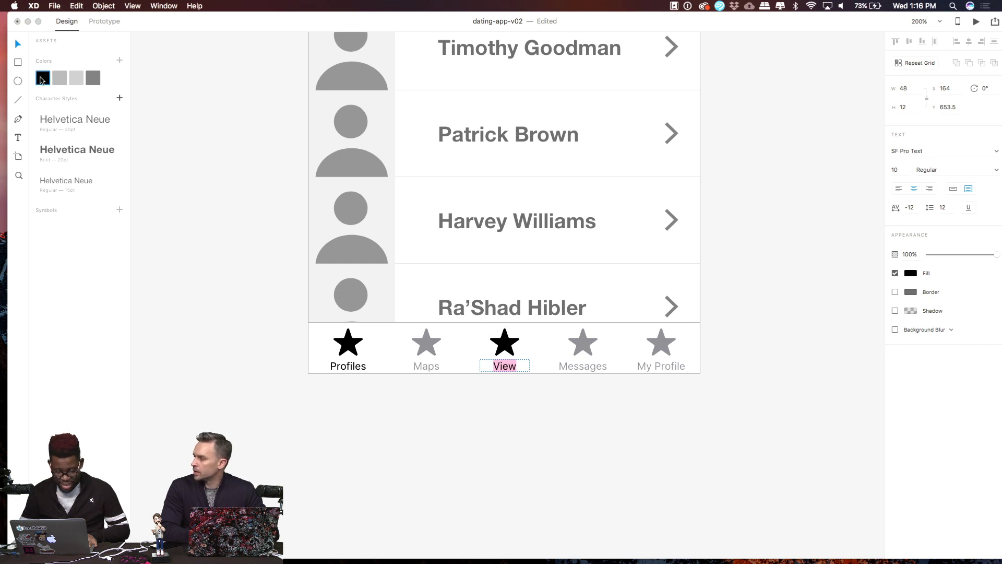
Change the Profiles star and label to the saved dark grey in the people list screen's tab bar
left_click(350, 345)
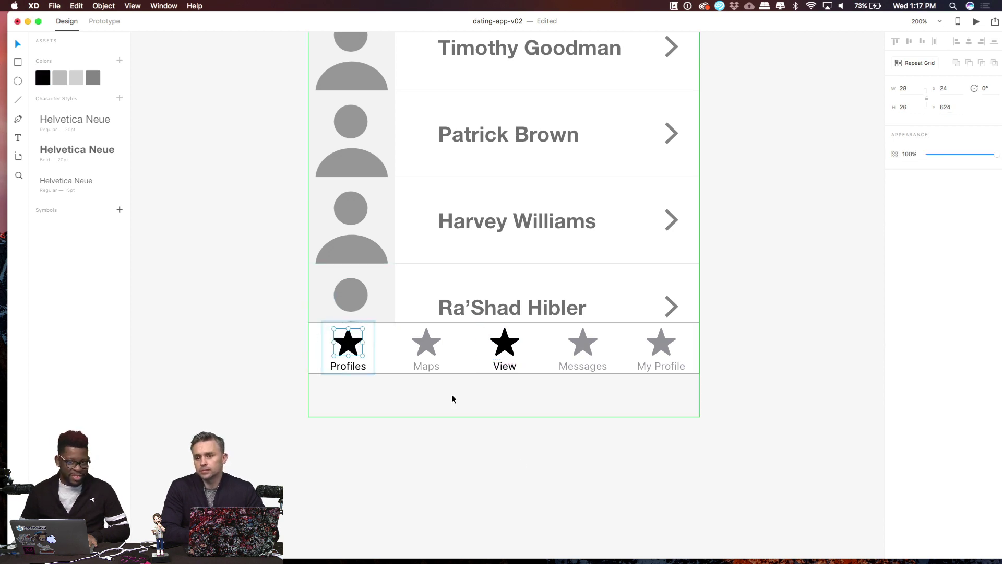
left_click(349, 343)
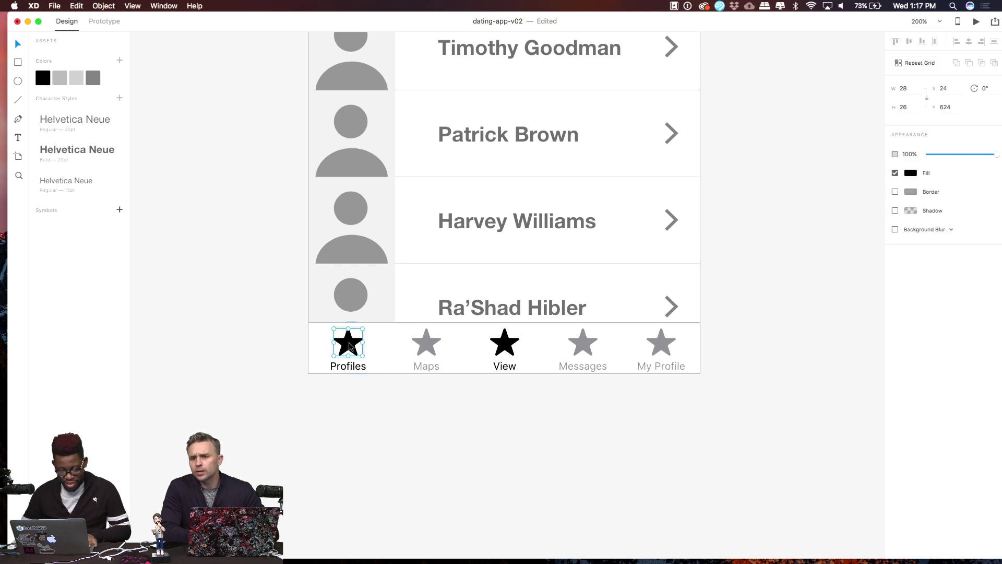
left_click(92, 78)
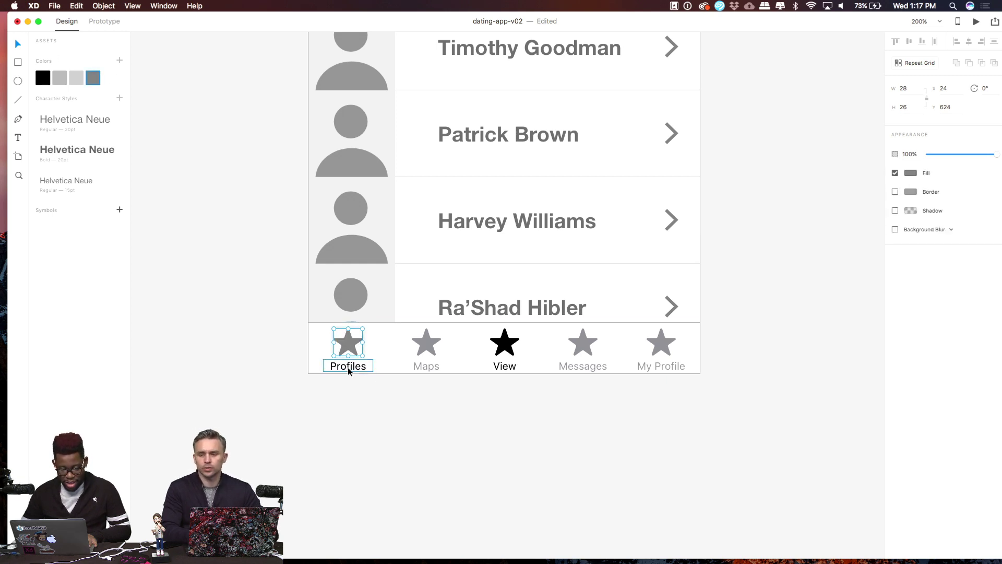
double_click(348, 367)
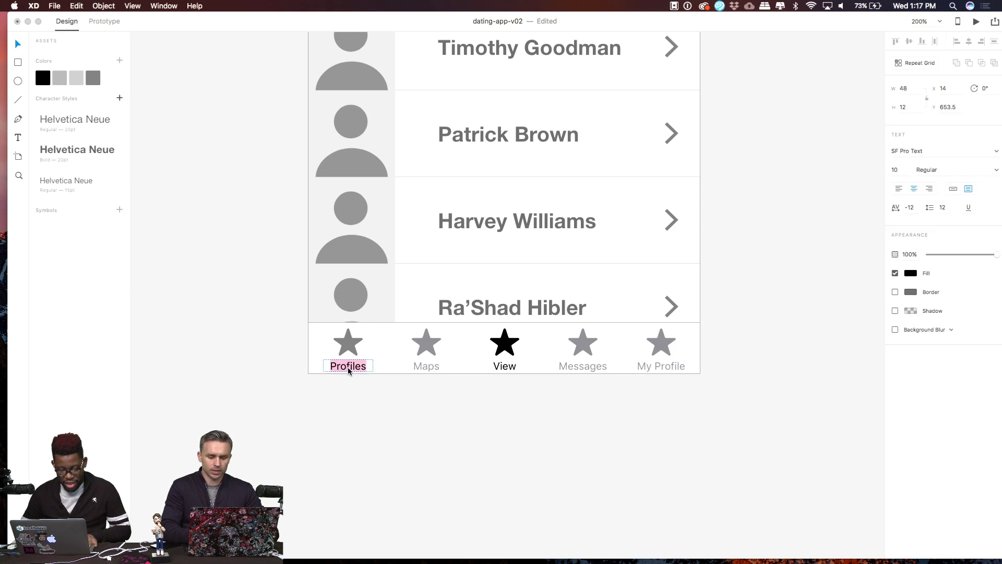
left_click(96, 83)
key("Escape")
Set the Profiles star and label in the Map artboard's tab bar to the saved dark grey
key("super+minus")
key("super+minus")
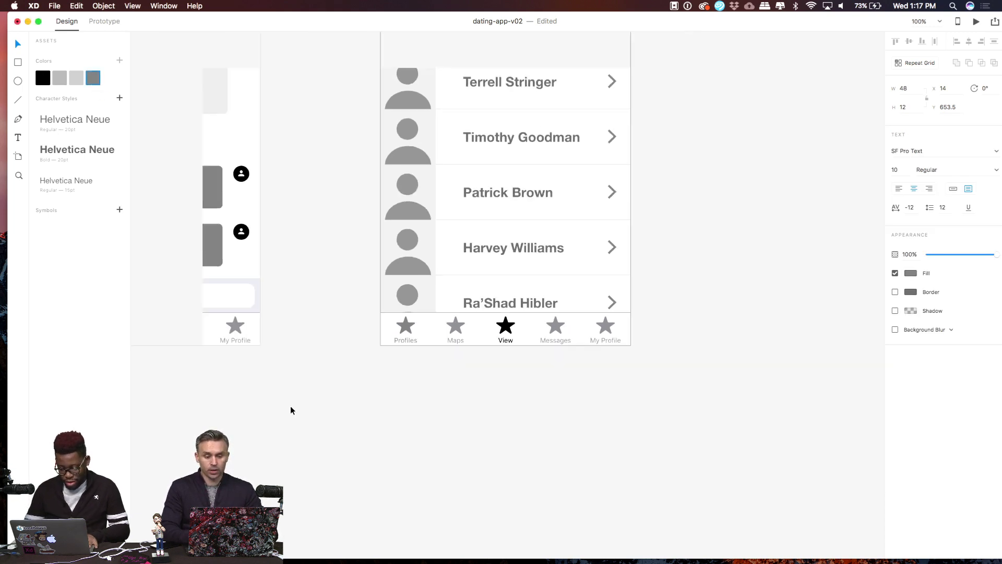
scroll(389, 441, "down", 10)
scroll(389, 441, "left", 10)
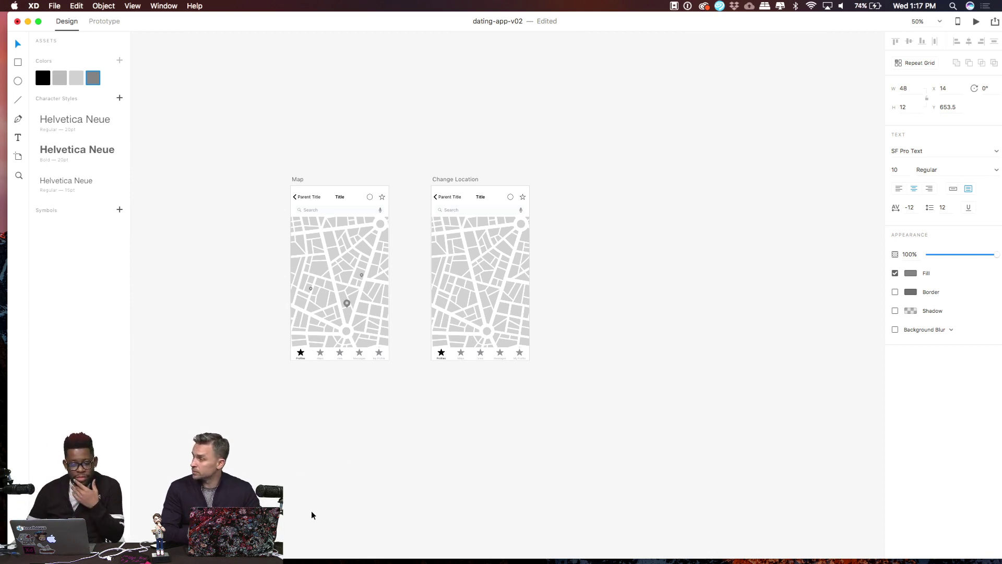
scroll(371, 456, "left", 1)
key("super+equal")
key("super+equal")
key("super+equal")
key("super+equal")
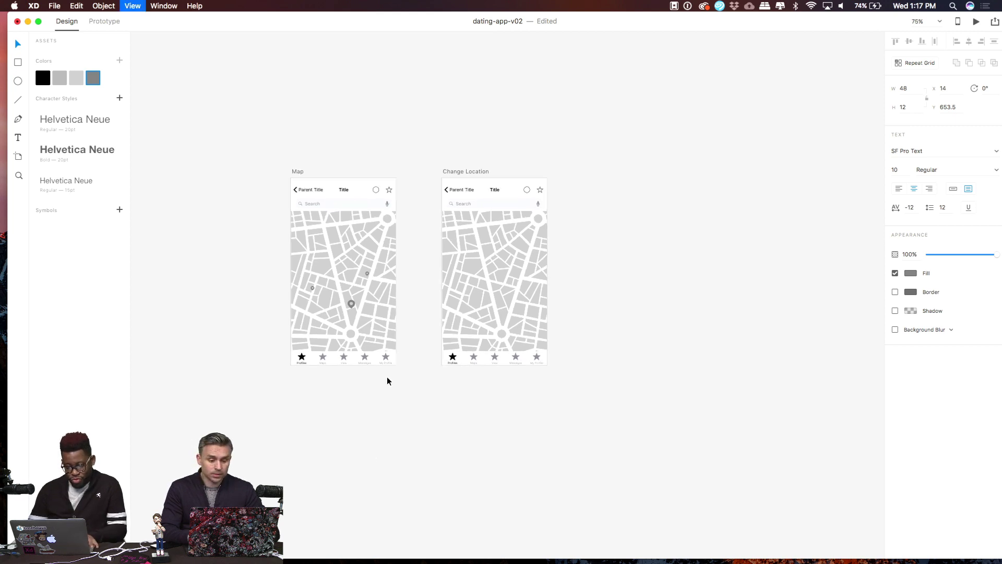
scroll(387, 381, "left", 5)
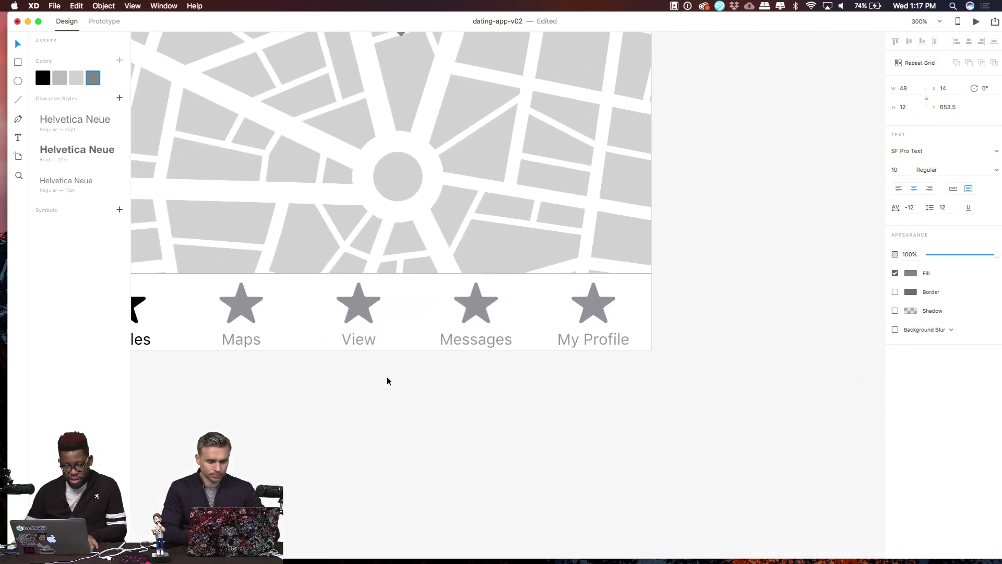
double_click(202, 304)
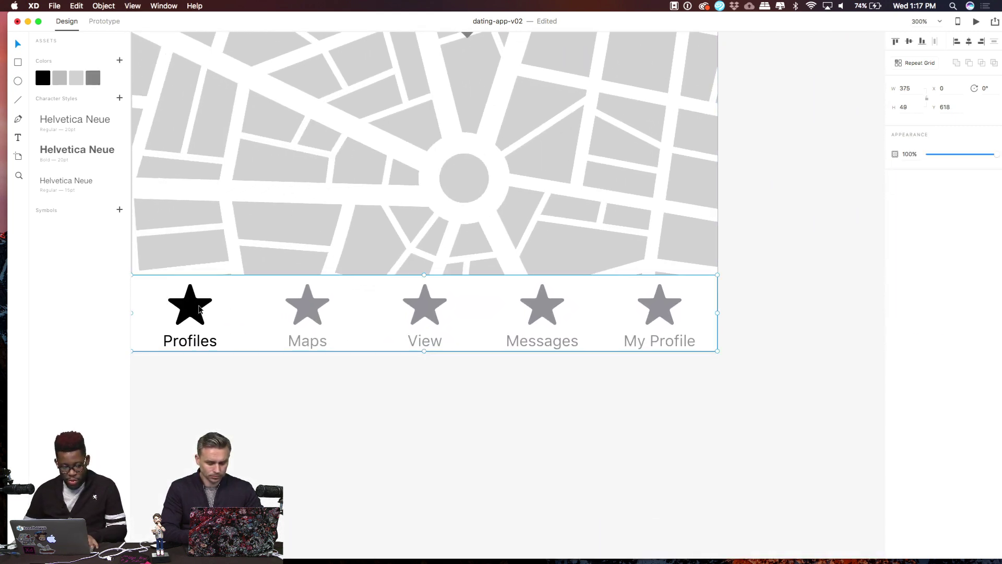
left_click(92, 80)
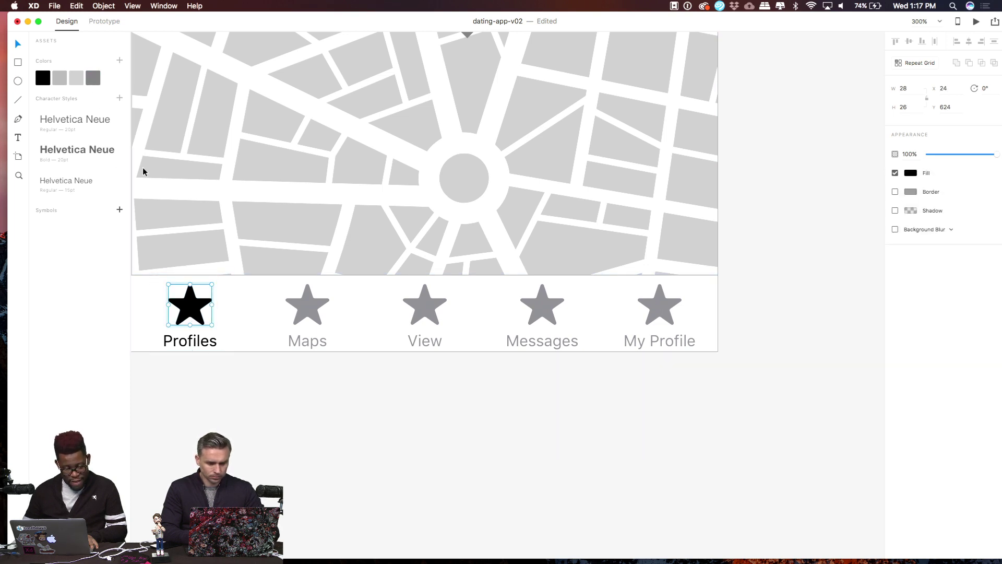
left_click(97, 79)
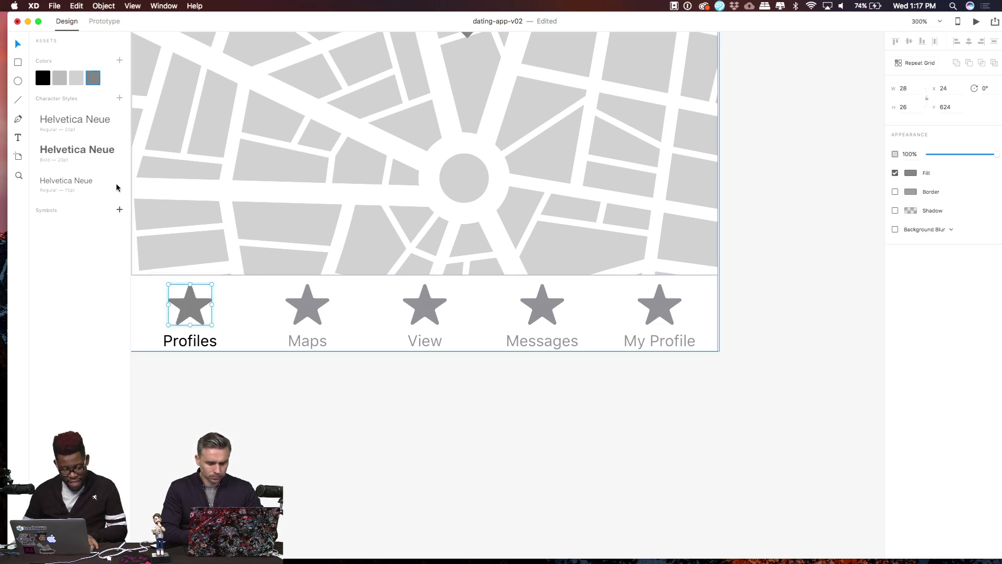
double_click(192, 345)
left_click(92, 79)
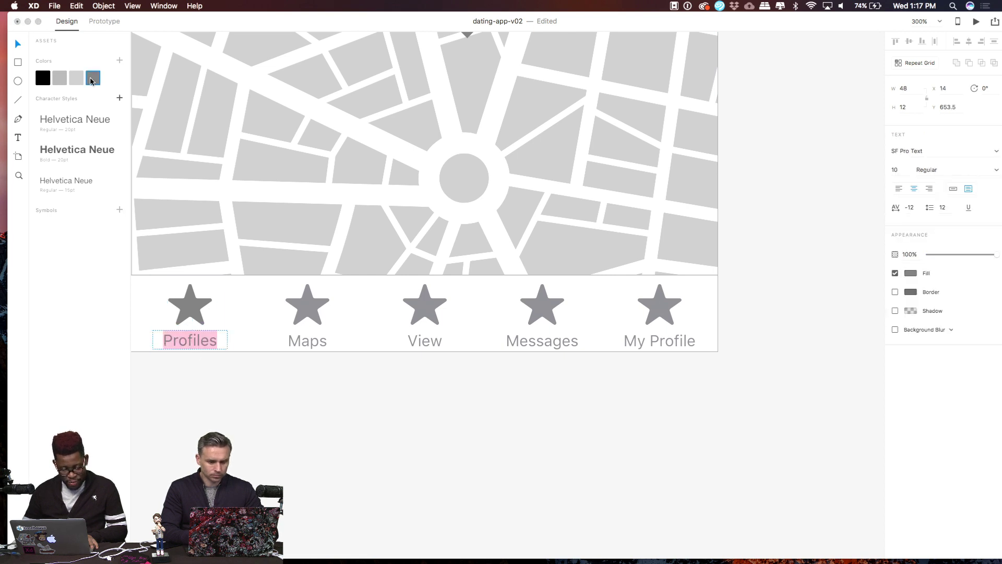
key("Escape")
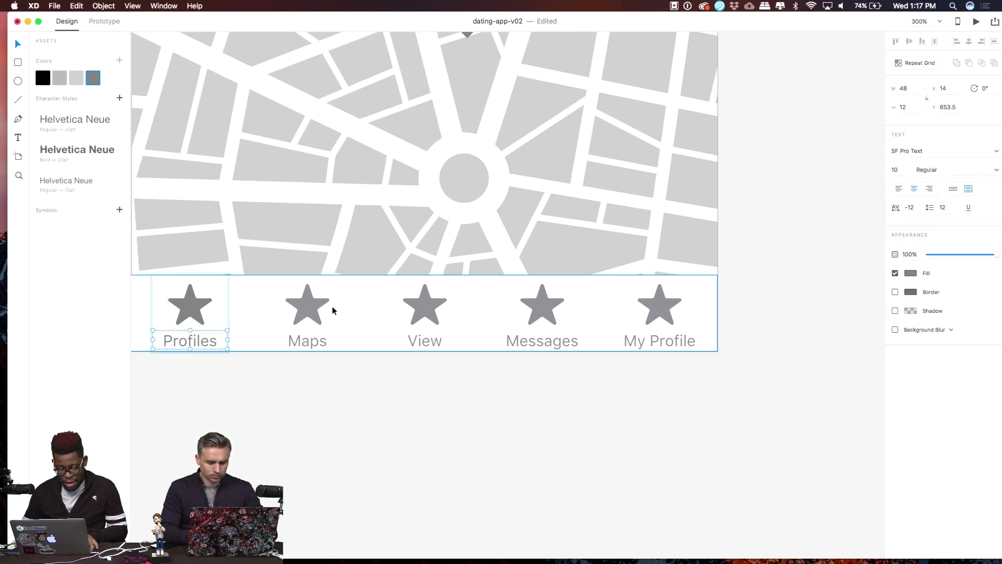
Fill the Maps star and its label with black in the Map artboard's tab bar
double_click(306, 311)
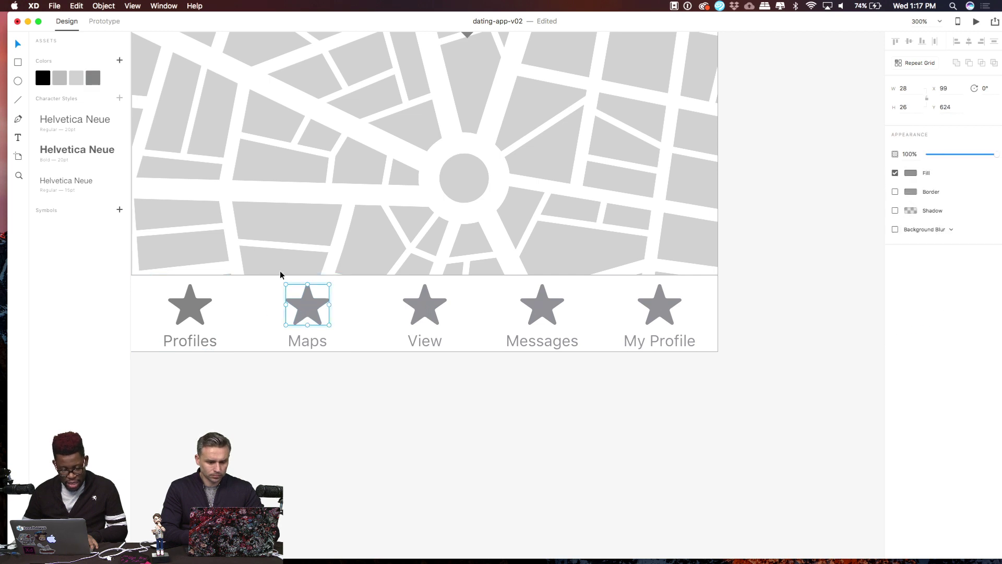
left_click(42, 79)
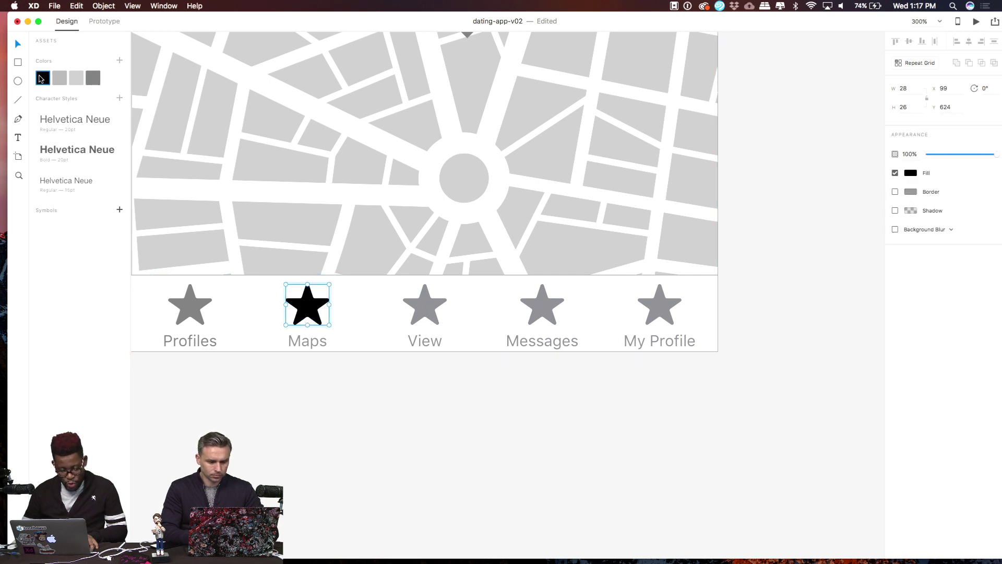
double_click(301, 344)
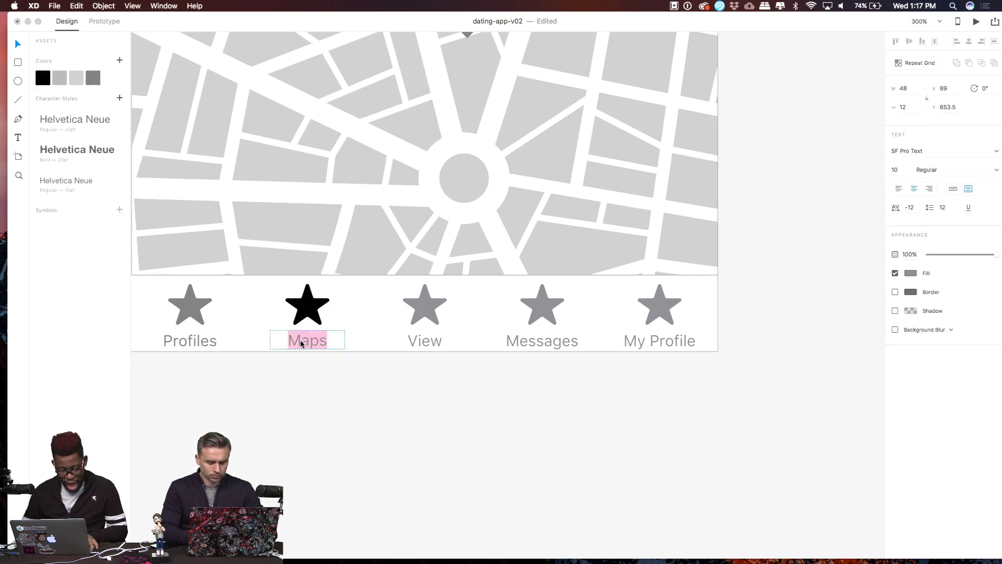
left_click(40, 81)
key("Escape")
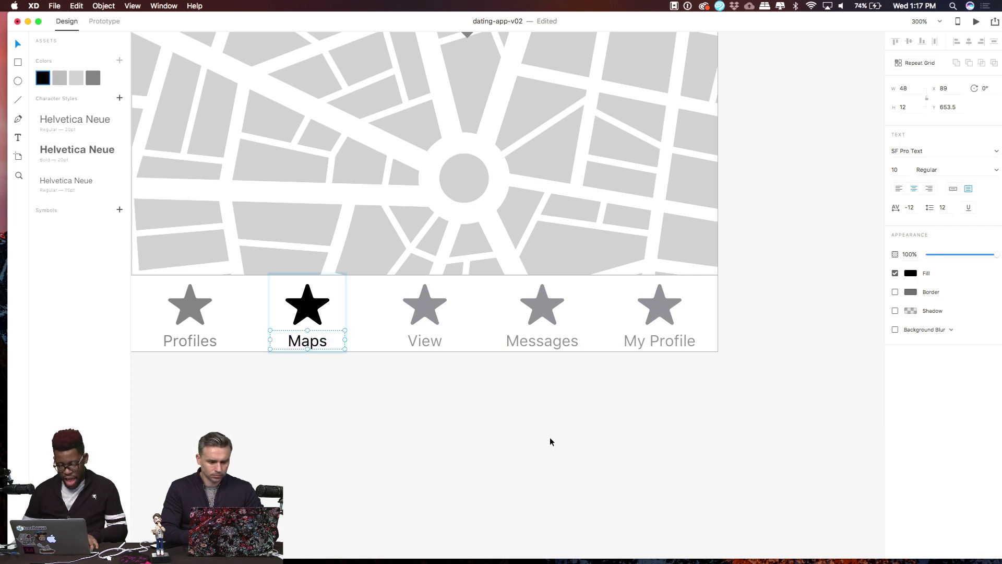
Change the Profiles star and label to the saved dark grey in the Change Location artboard's tab bar
scroll(551, 441, "right", 12)
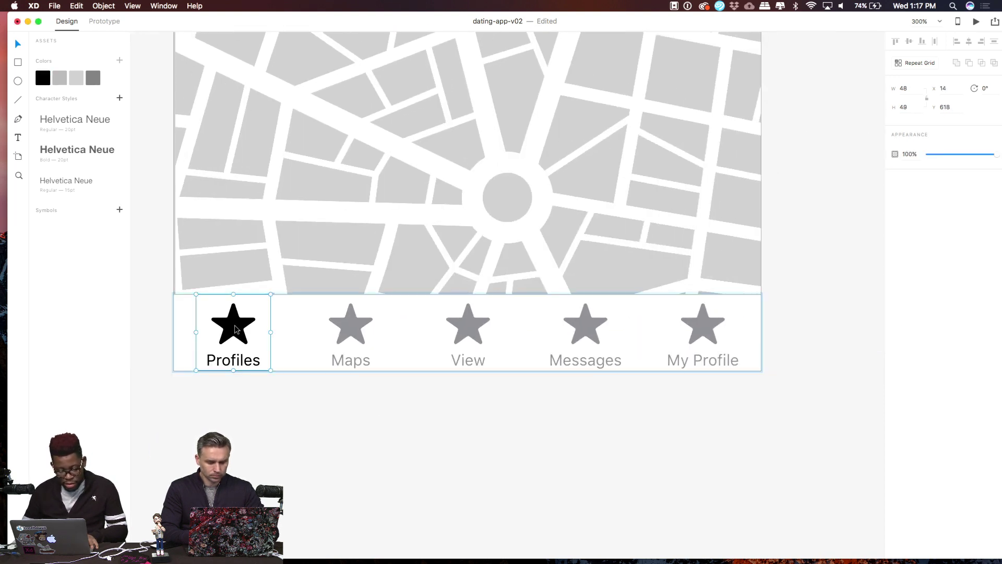
double_click(234, 325)
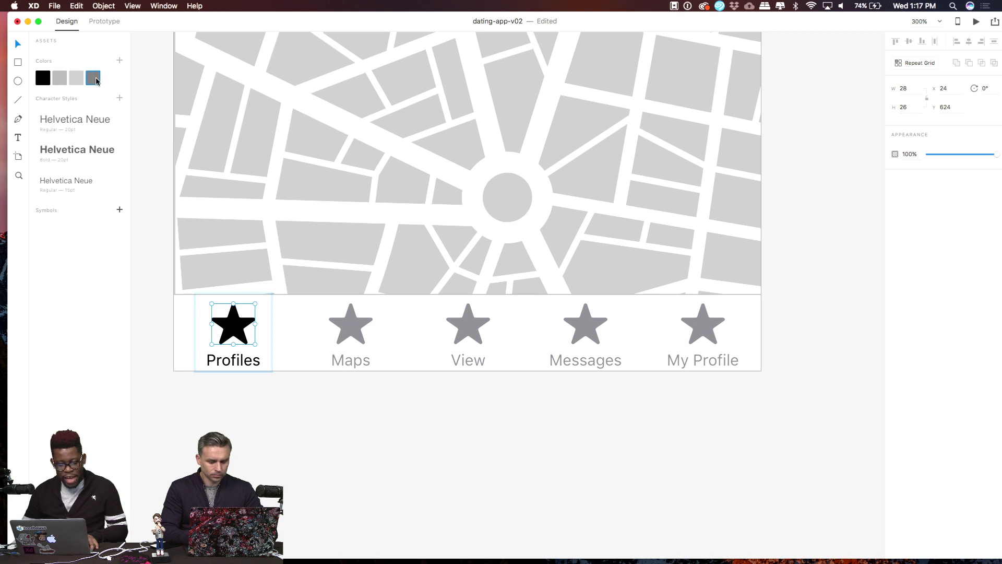
double_click(238, 319)
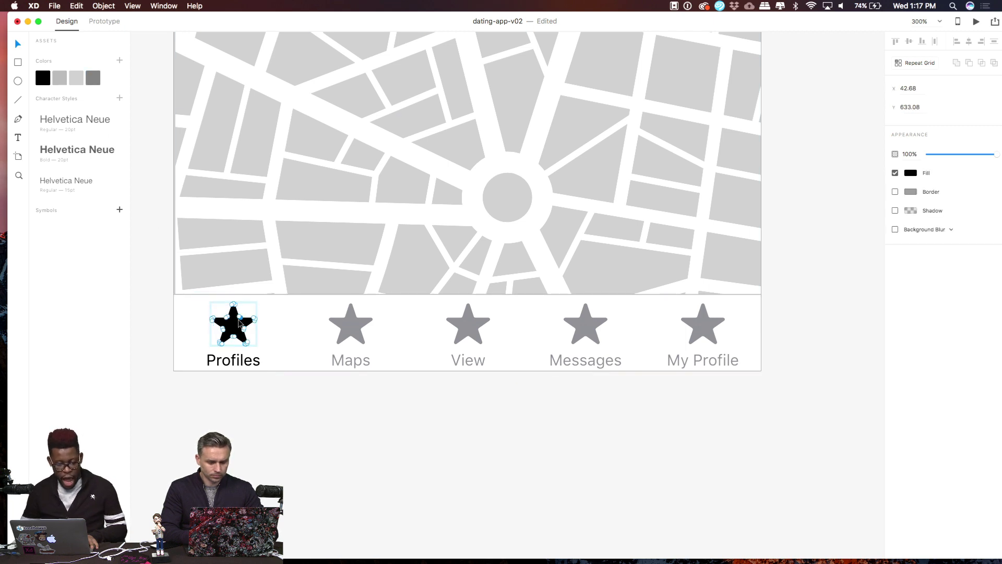
left_click(94, 78)
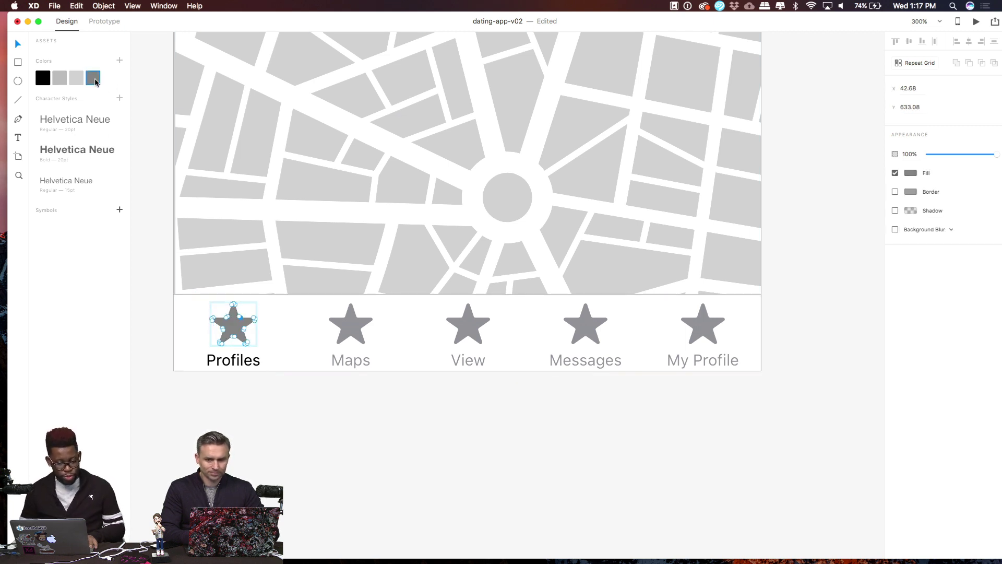
double_click(244, 365)
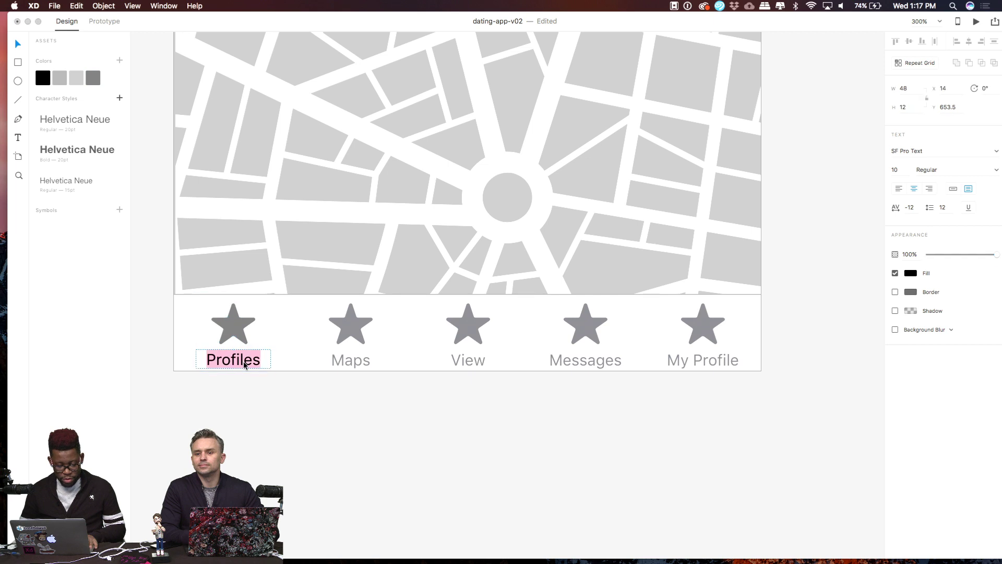
left_click(94, 79)
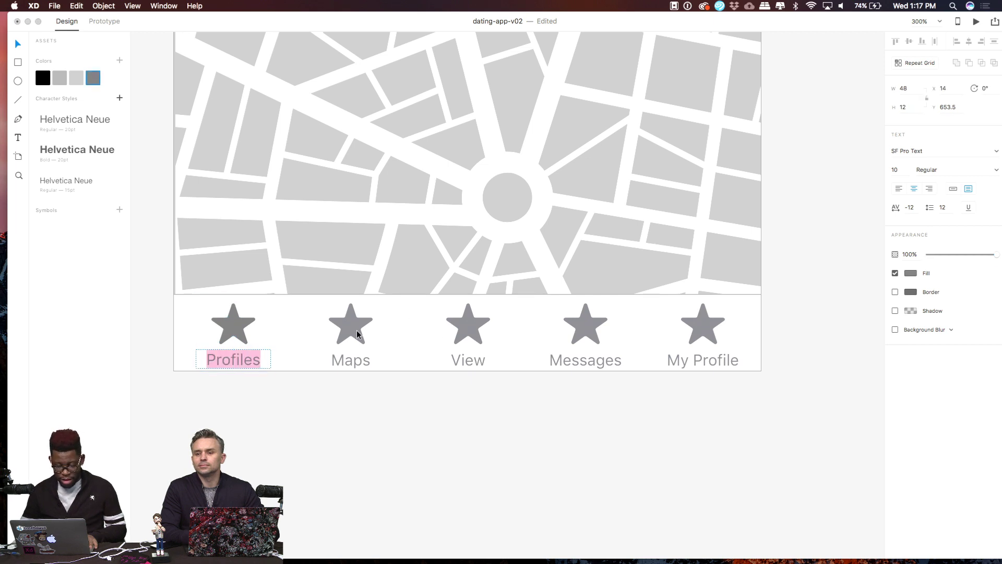
Set the Maps star and label to black in the Change Location artboard's tab bar
left_click(354, 330)
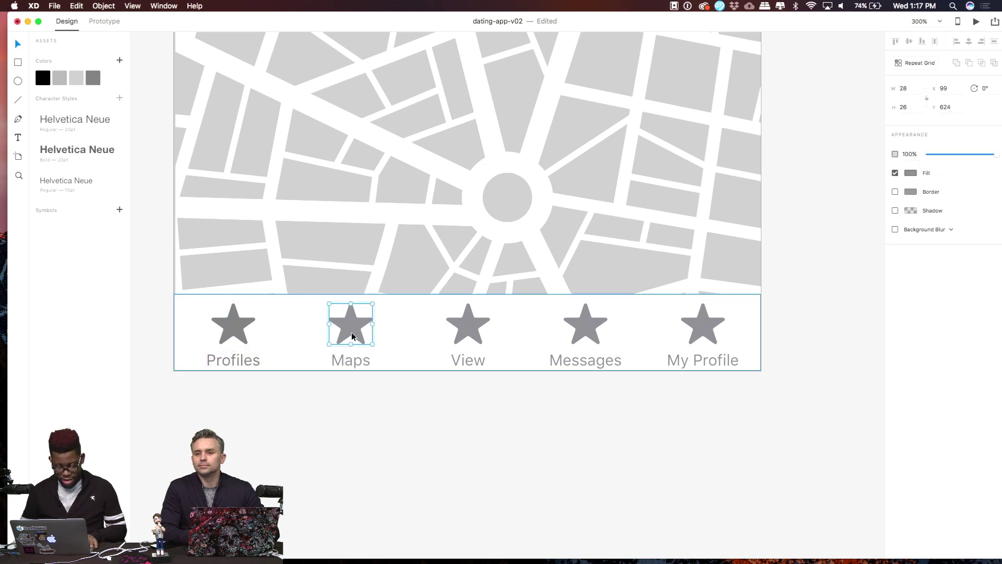
double_click(353, 335)
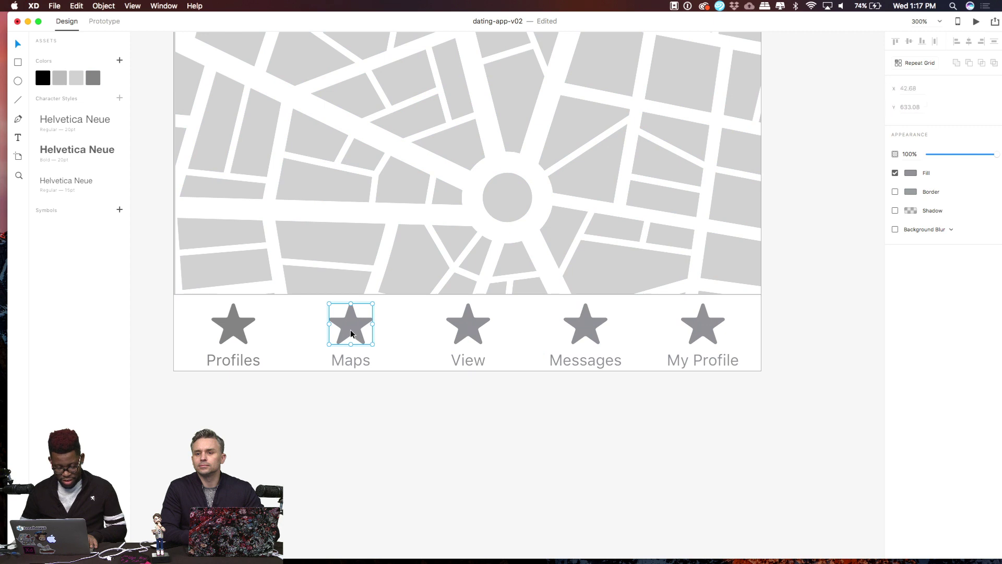
left_click(43, 78)
double_click(352, 360)
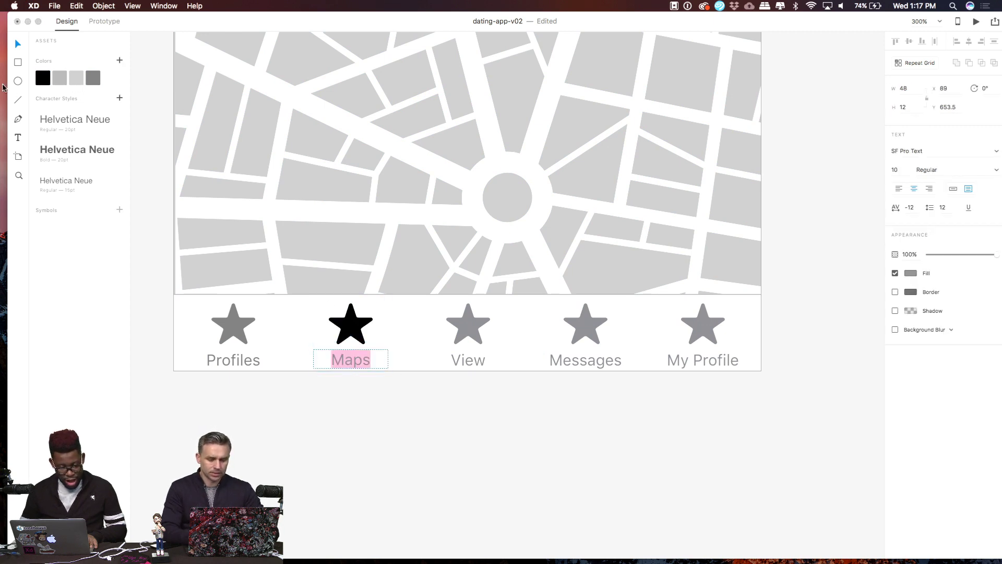
left_click(42, 82)
key("Escape")
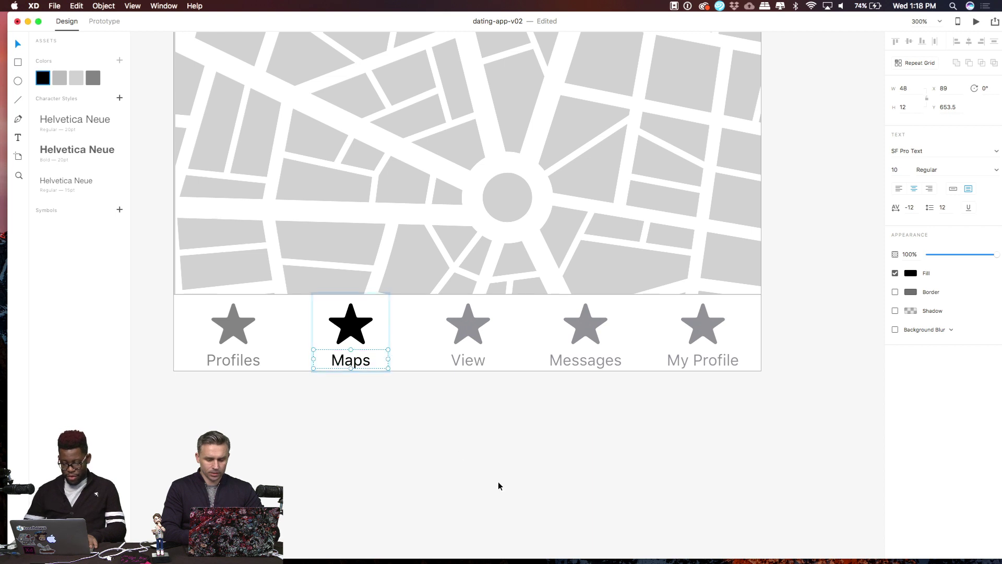
Examine the wireframe artboards for their active tab highlights and existing prototype view, from the map screens up to the onboarding row
key("super+0")
scroll(505, 163, "up", 10)
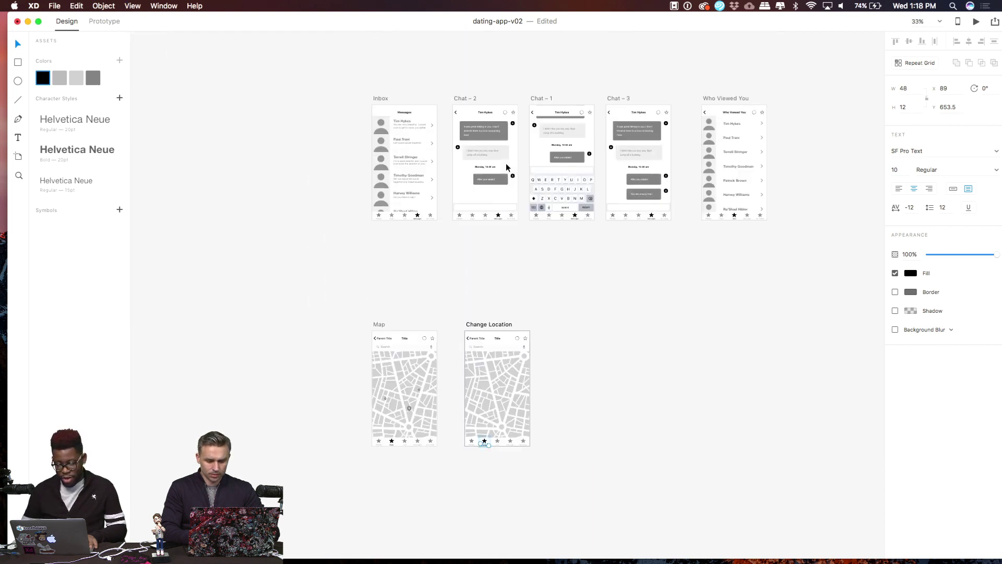
scroll(506, 165, "up", 5)
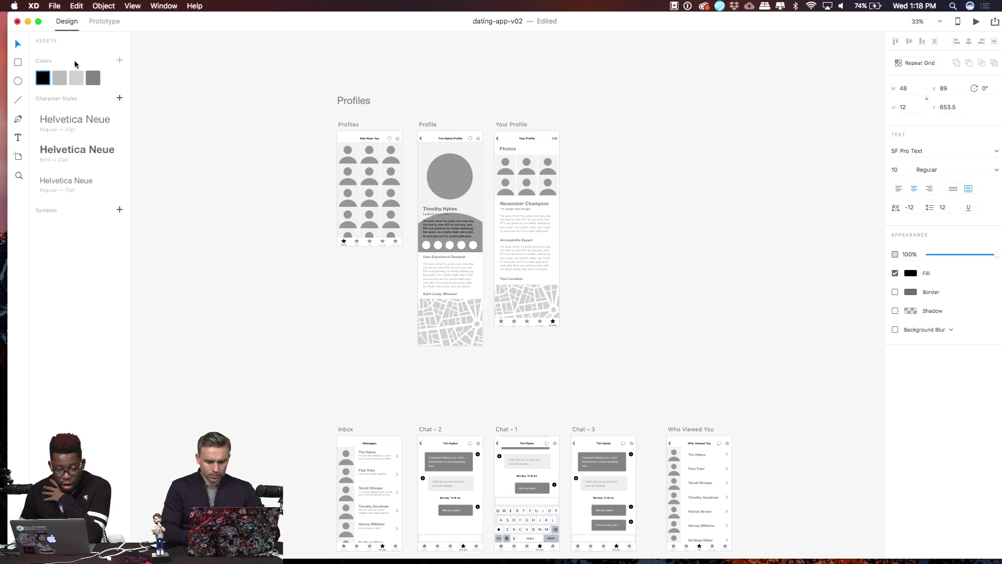
left_click(99, 24)
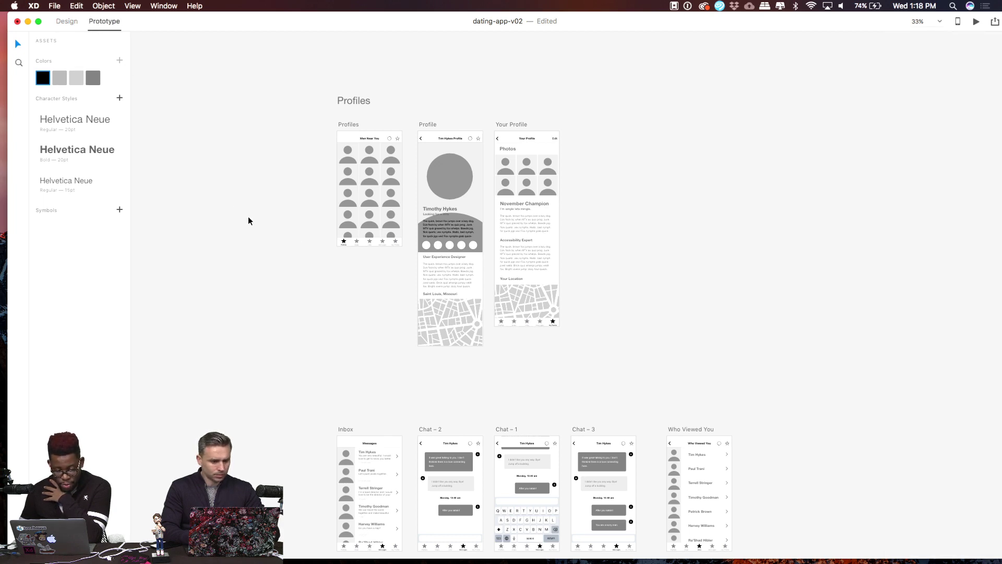
scroll(249, 218, "up", 8)
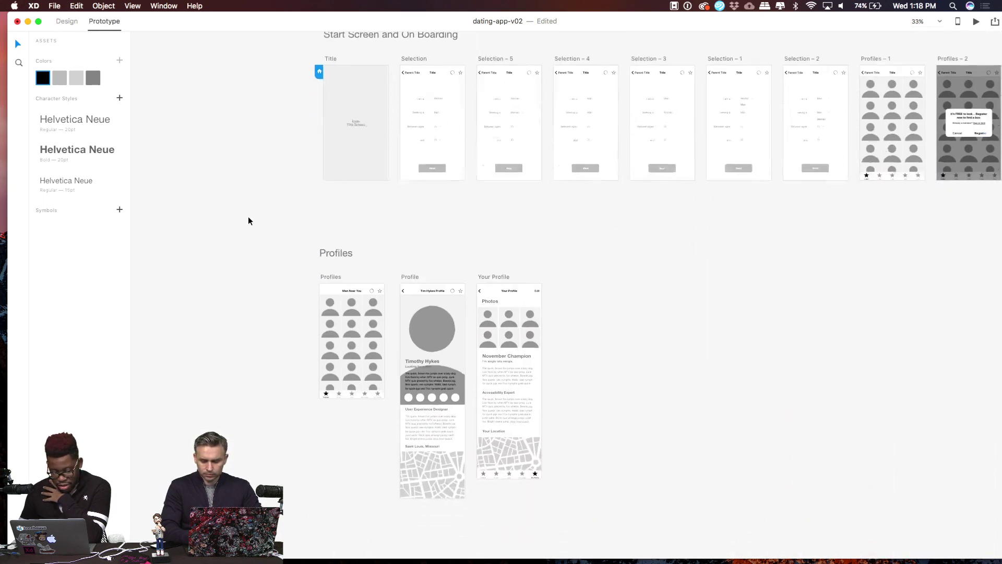
scroll(249, 219, "down", 5)
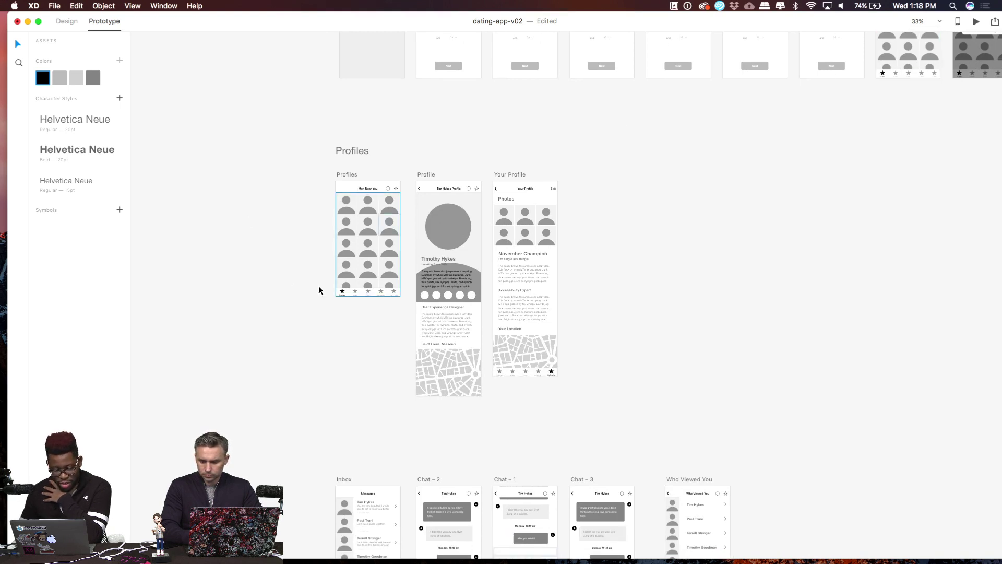
left_click(66, 22)
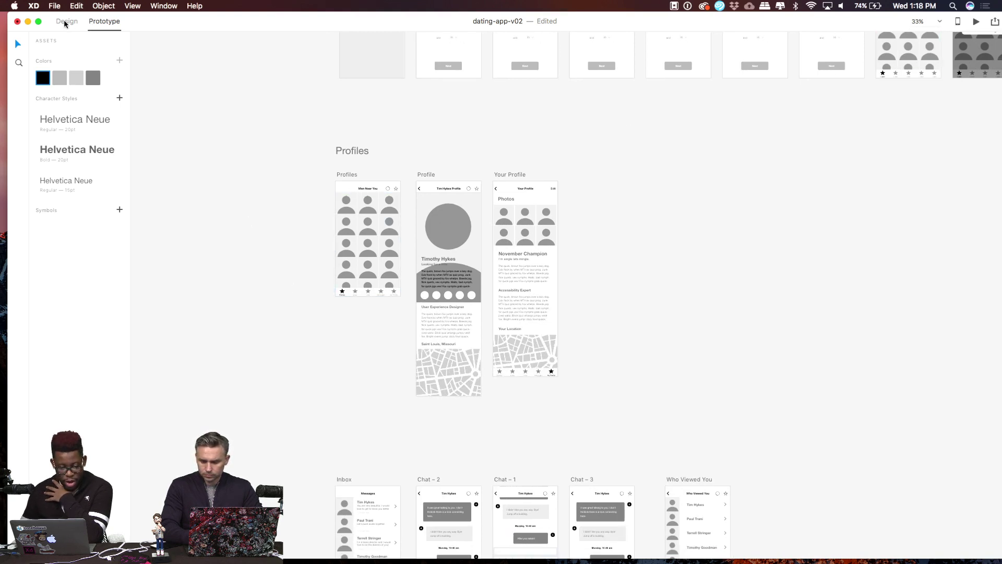
left_click(364, 293)
scroll(645, 203, "up", 5)
scroll(645, 203, "right", 5)
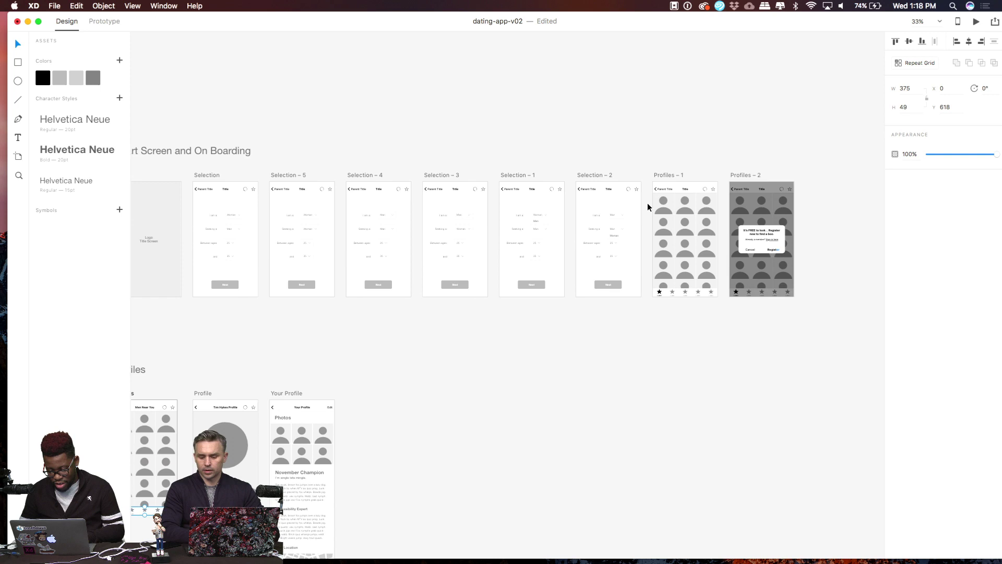
Move the registration overlay off the Profiles – 2 artboard to reach its tab bar, and place the overlay back
left_click(679, 294)
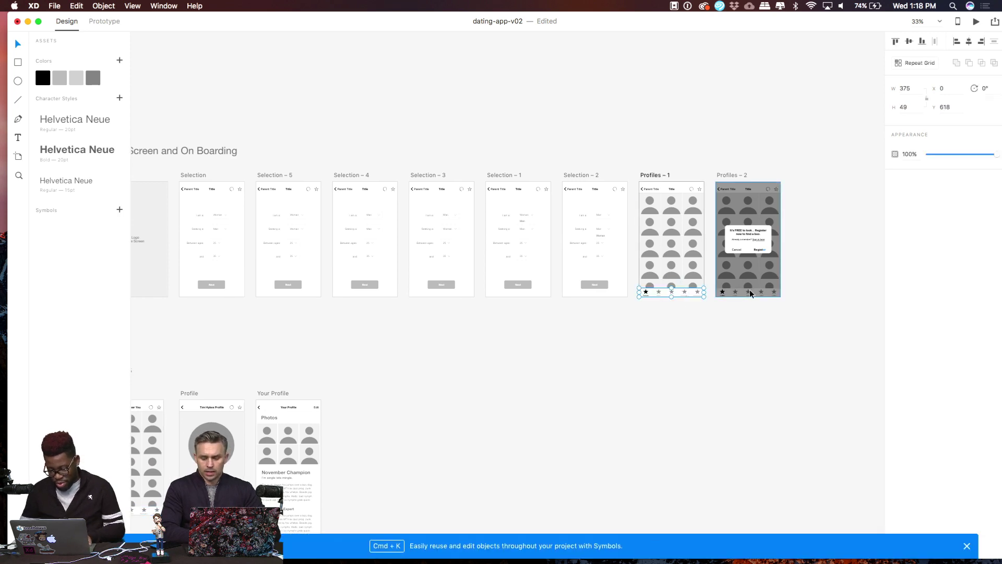
left_click(740, 204)
left_click_drag(716, 224, 785, 224)
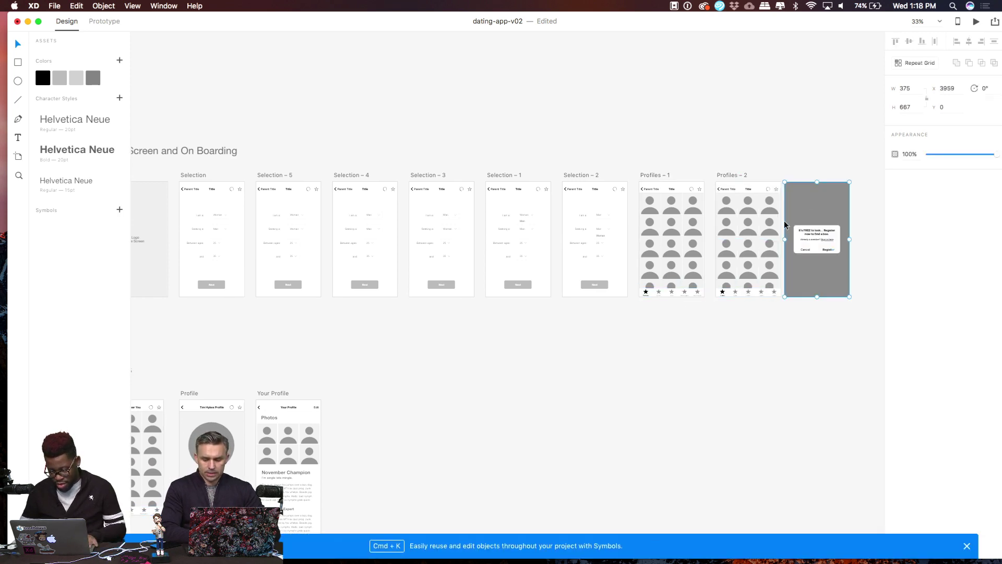
left_click(737, 293)
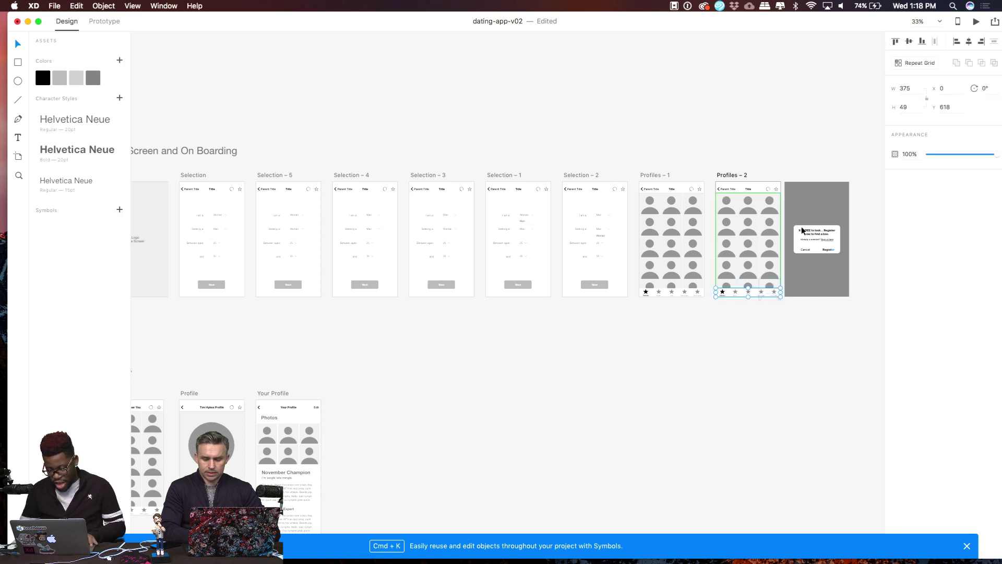
left_click_drag(789, 210, 722, 210)
left_click(594, 96)
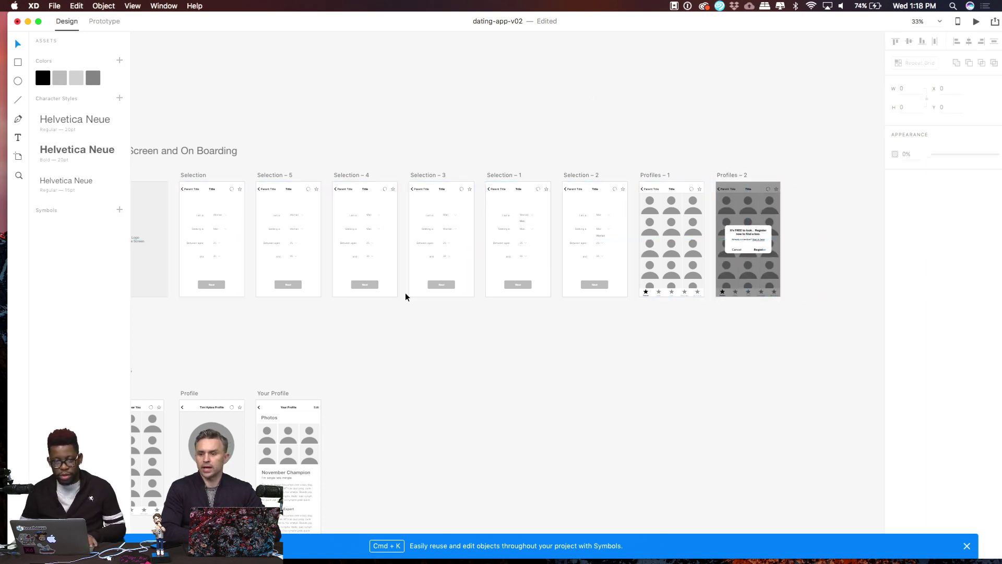
Switch to prototype mode with the Profiles section's artboards in view at 100%
scroll(405, 292, "down", 3)
scroll(405, 292, "left", 5)
scroll(405, 292, "down", 2)
scroll(405, 292, "left", 1)
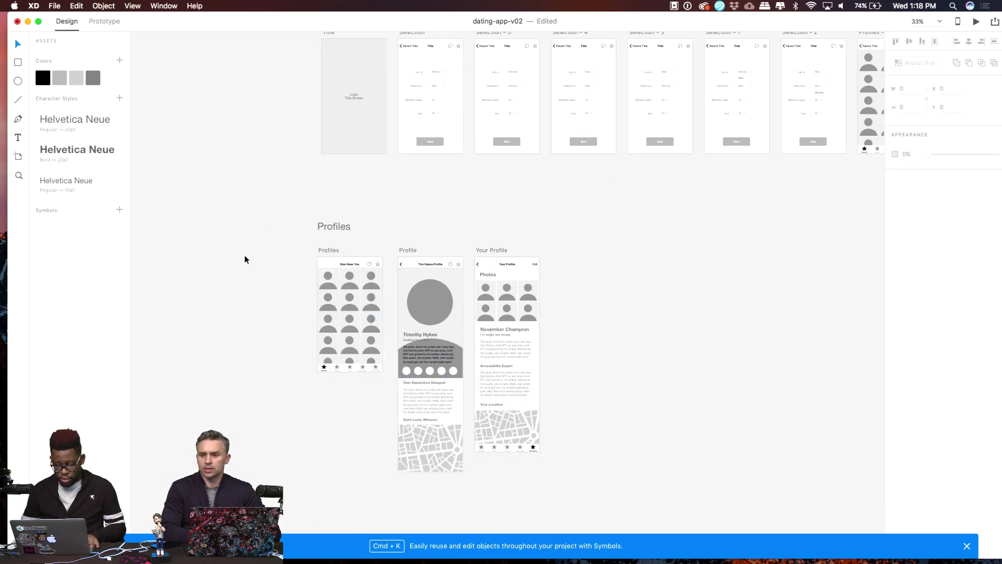
key("super+equal")
key("super+equal")
key("super+equal")
scroll(244, 256, "left", 12)
scroll(244, 255, "down", 4)
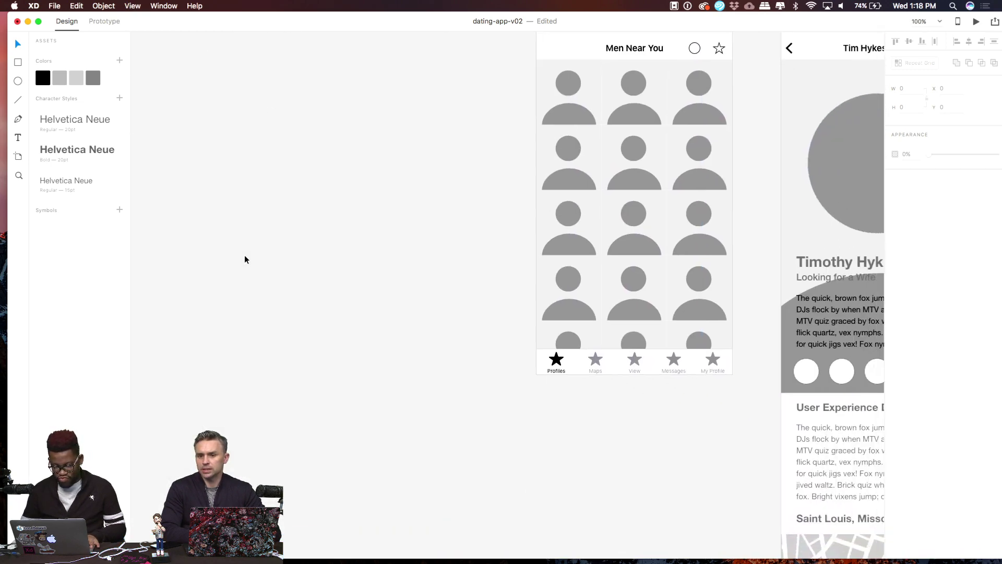
scroll(245, 255, "right", 9)
scroll(245, 255, "down", 3)
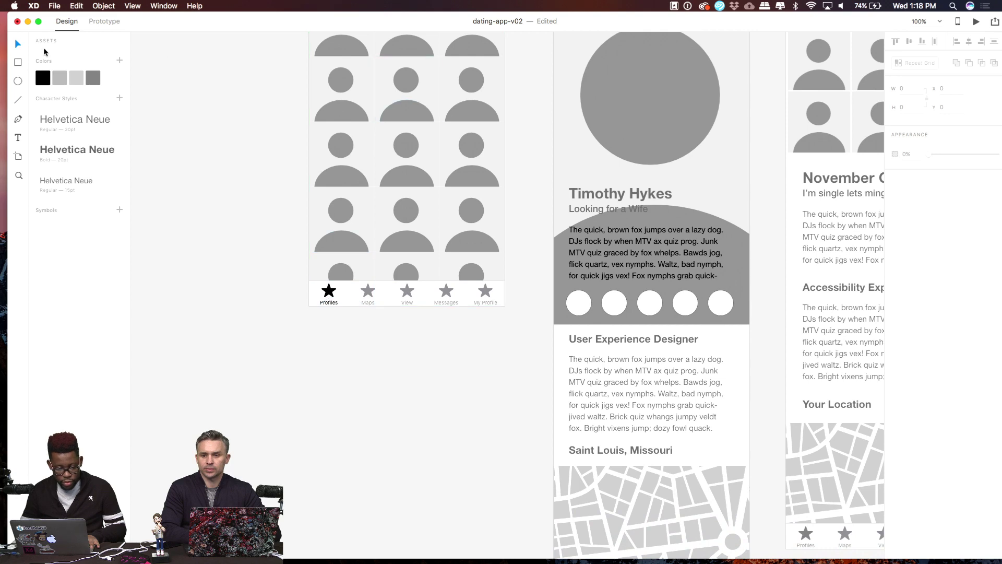
left_click(99, 22)
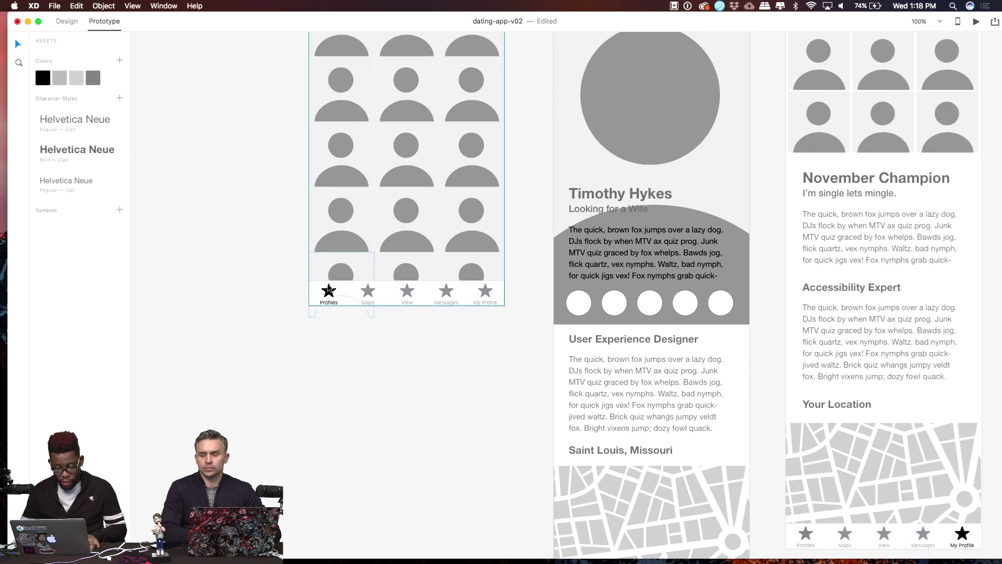
Link the My Profile tab in the Profiles artboard's tab bar to the Your Profile artboard
scroll(502, 348, "down", 3)
scroll(502, 348, "right", 3)
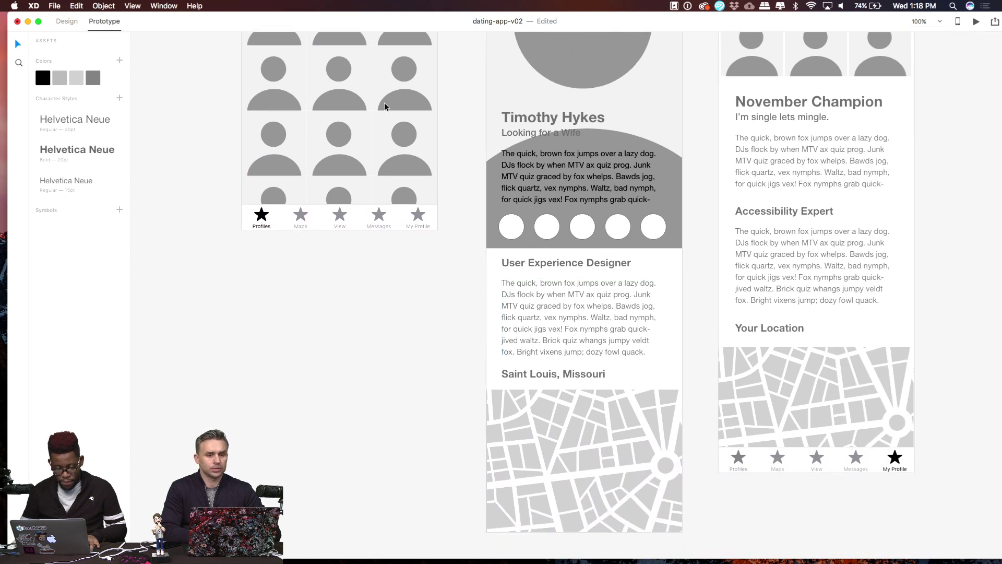
scroll(626, 264, "right", 10)
scroll(626, 266, "up", 2)
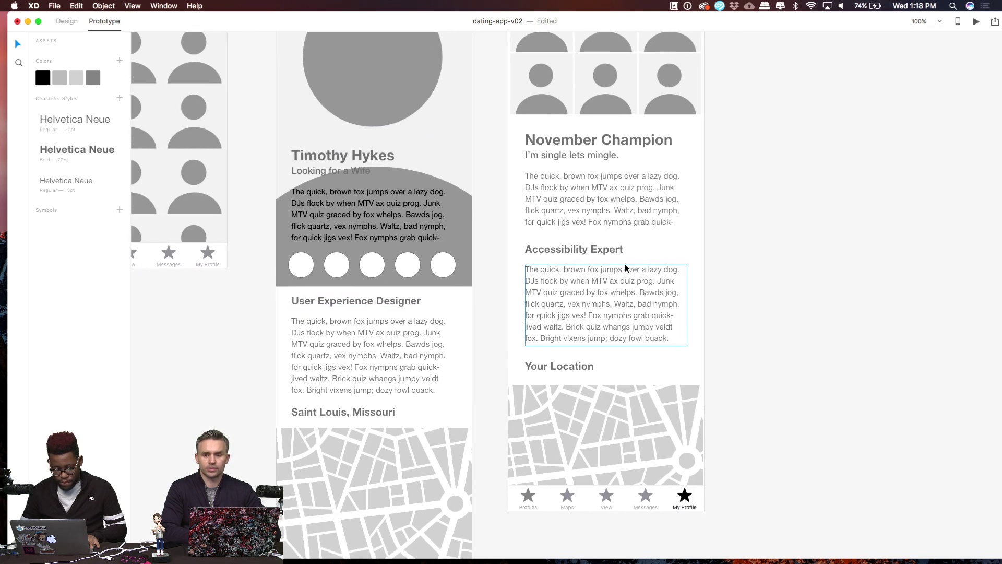
scroll(627, 266, "left", 5)
left_click(324, 239)
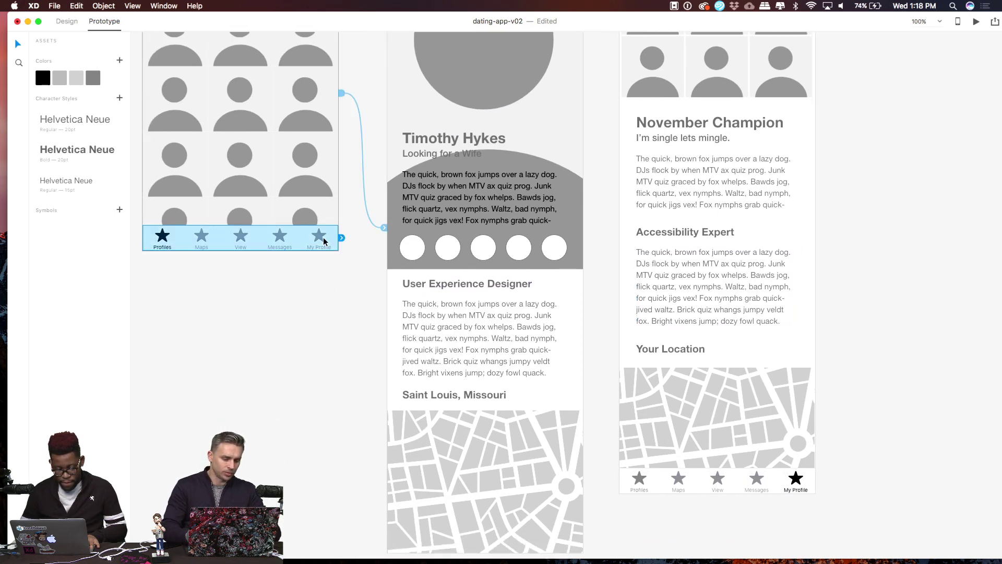
double_click(320, 239)
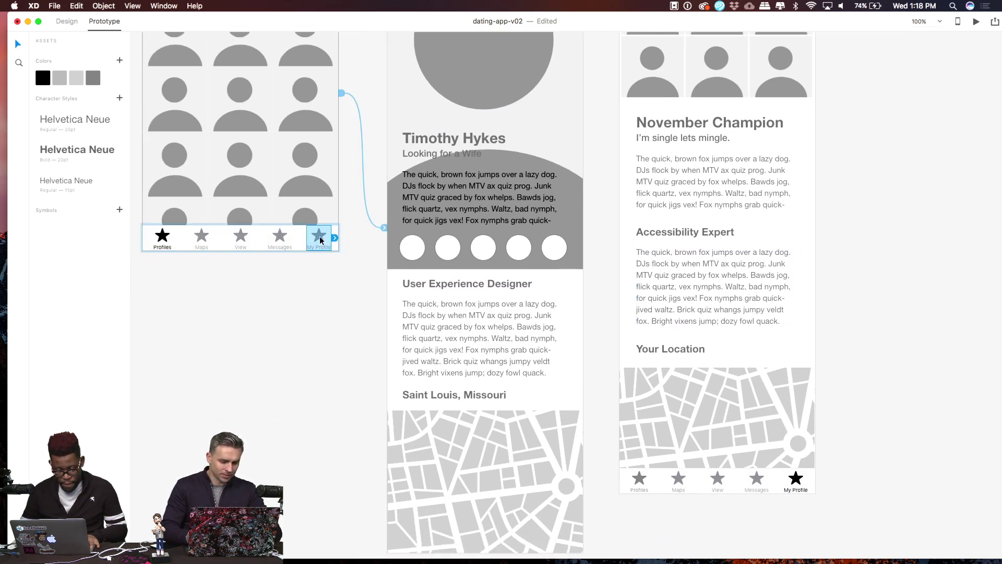
left_click_drag(335, 238, 622, 225)
scroll(574, 198, "up", 2)
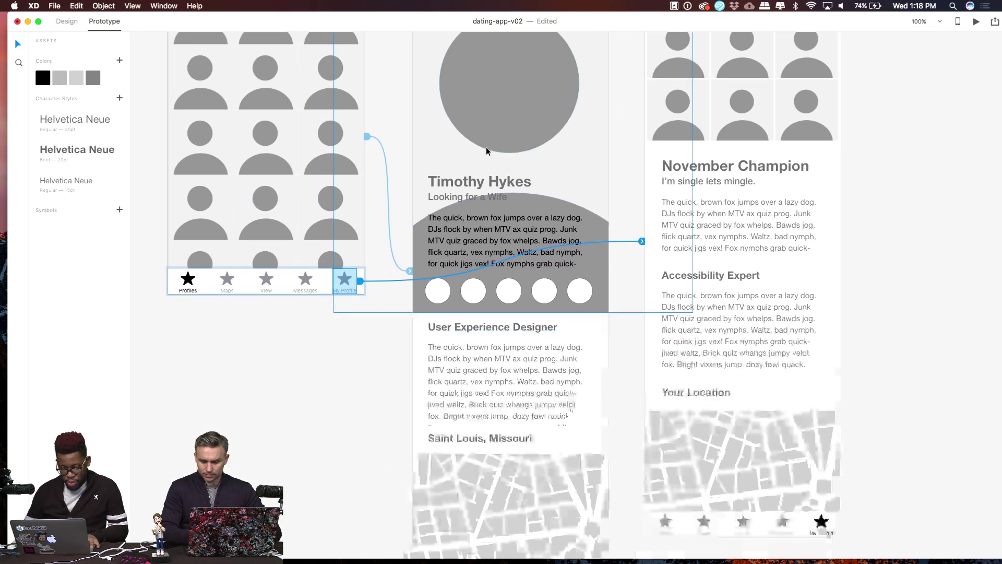
scroll(496, 167, "down", 5)
left_click(478, 155)
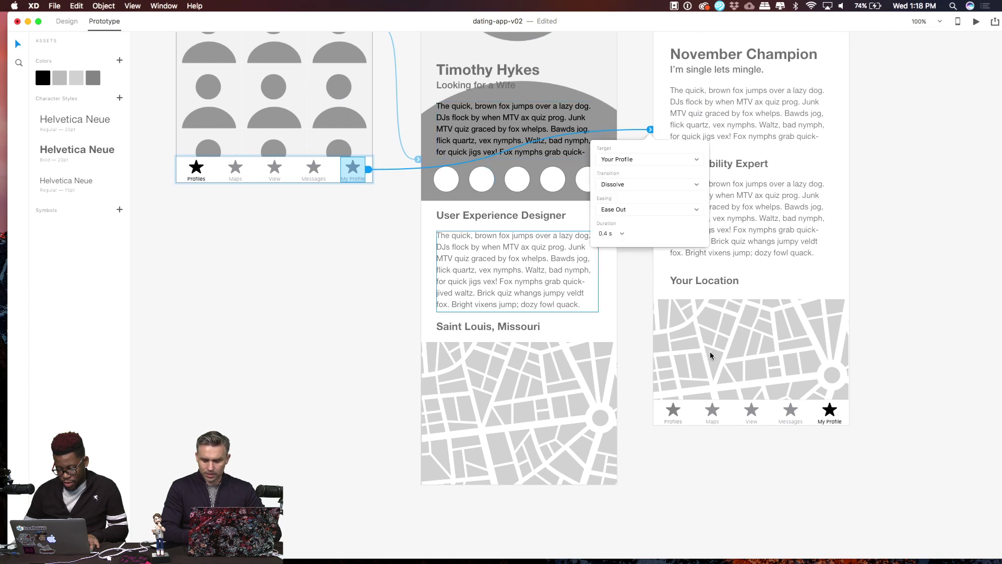
Link the Profiles tab in the Your Profile artboard's tab bar to the Profiles artboard
left_click(672, 412)
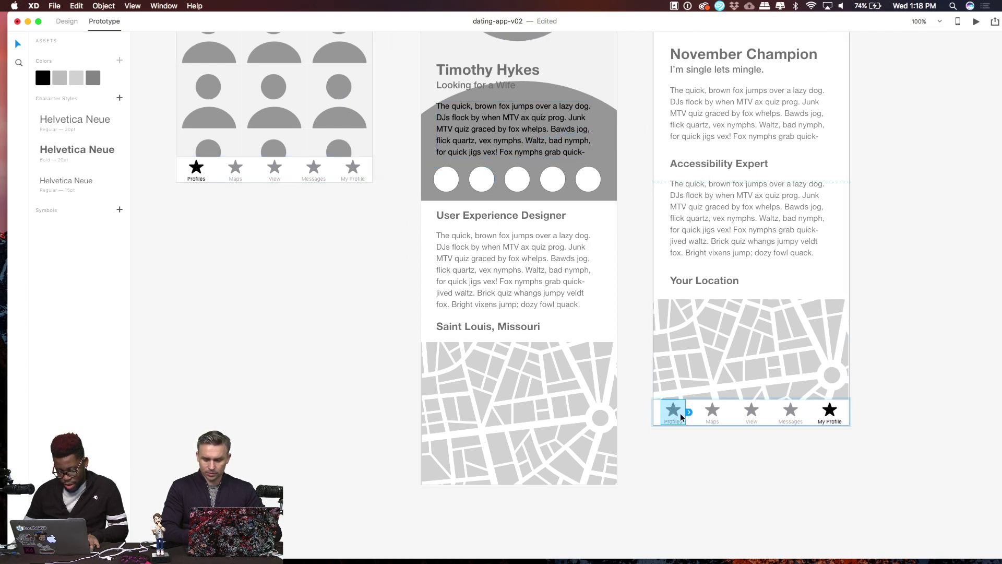
left_click_drag(689, 412, 370, 152)
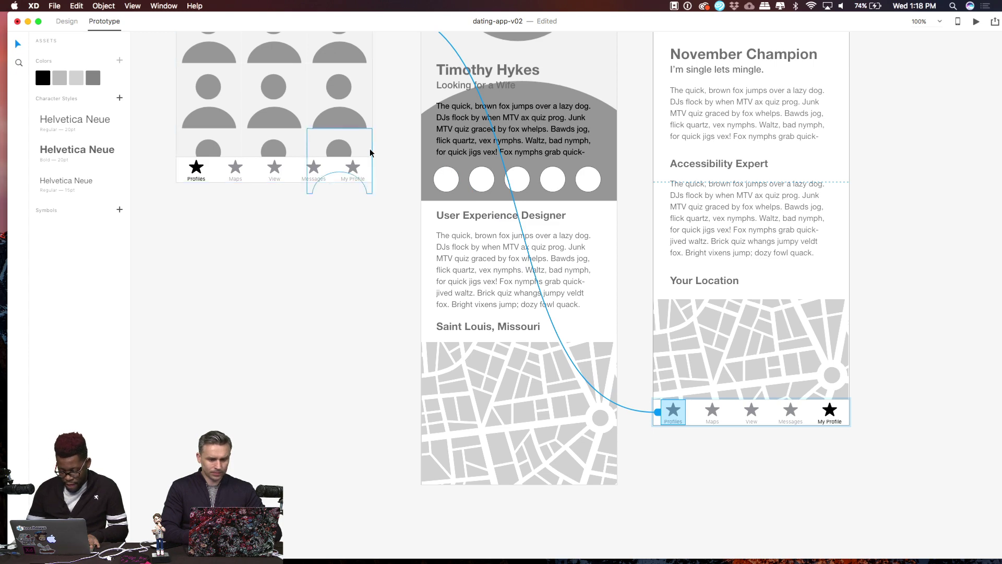
key("super+minus")
key("super+equal")
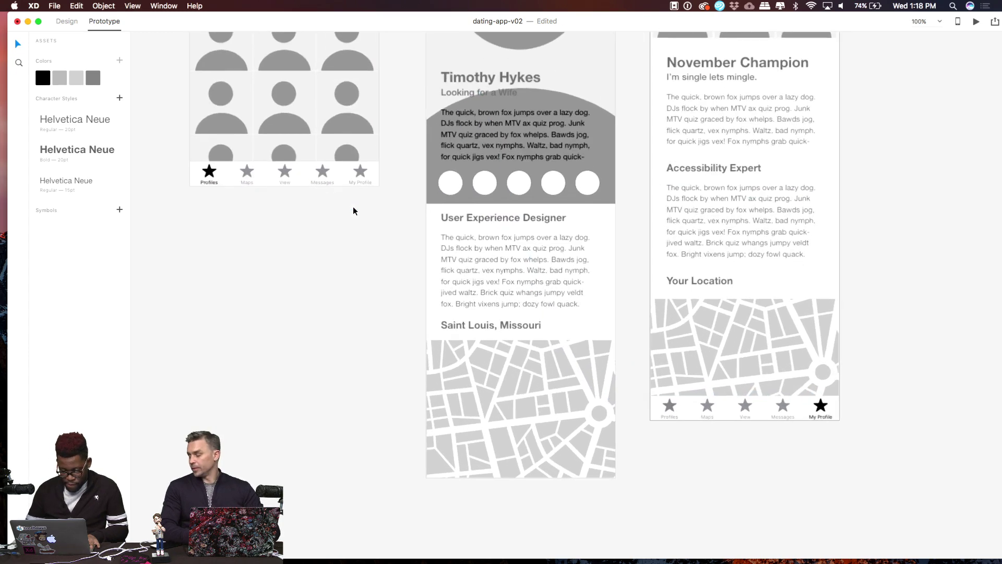
key("super+minus")
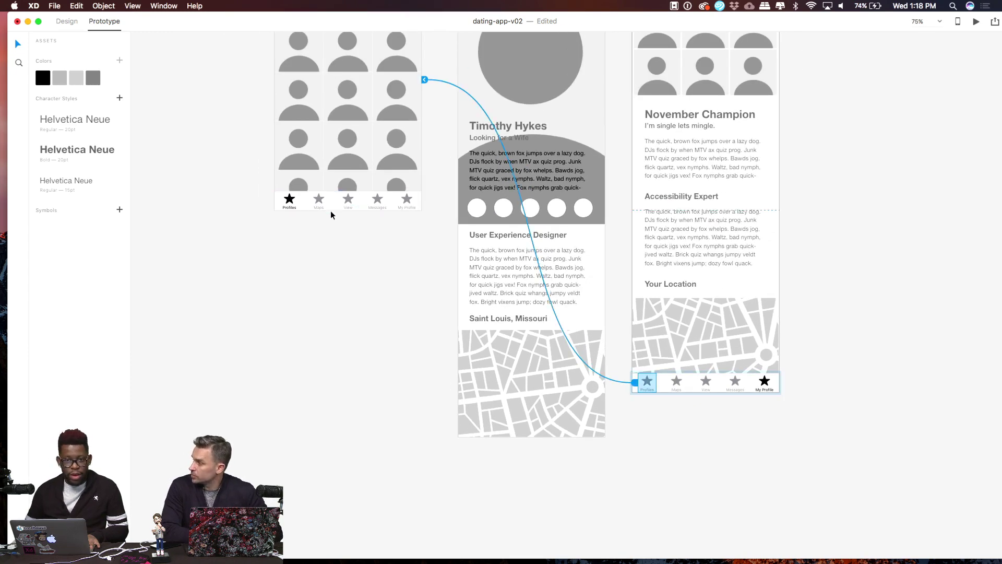
Link the Maps tab in the Profiles artboard's tab bar to the Map artboard
scroll(340, 294, "down", 6)
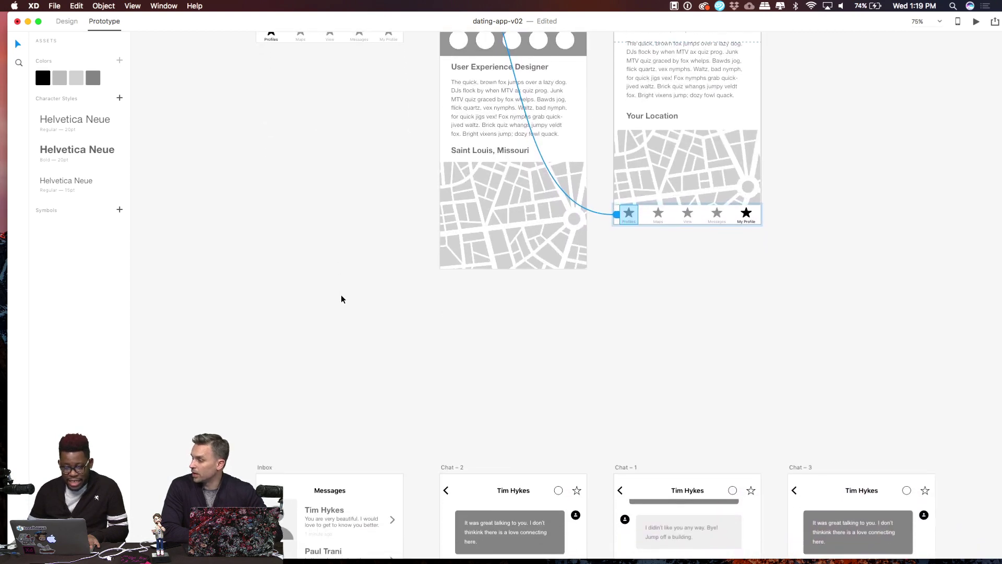
scroll(325, 93, "up", 1)
key("super+minus")
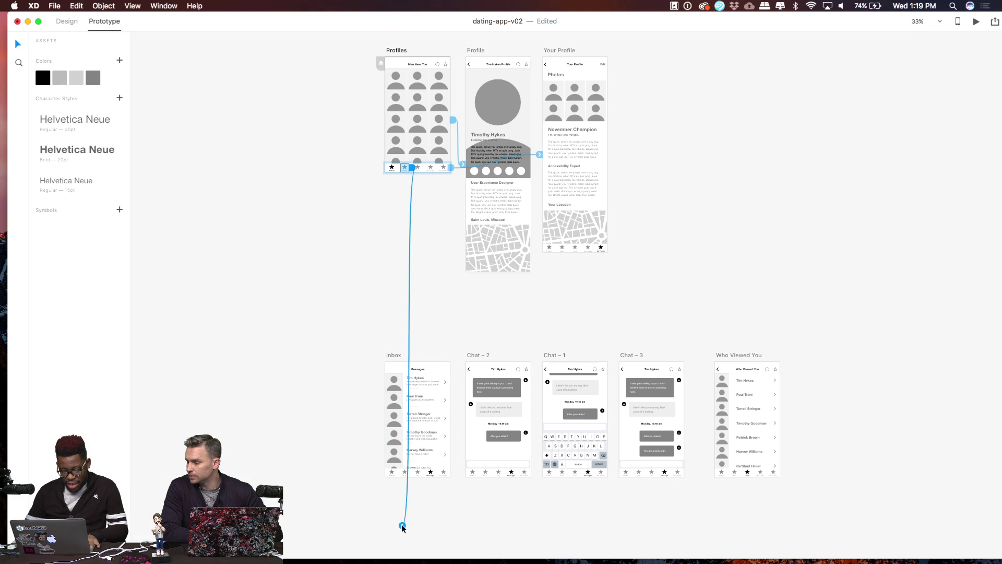
left_click_drag(403, 525, 425, 493)
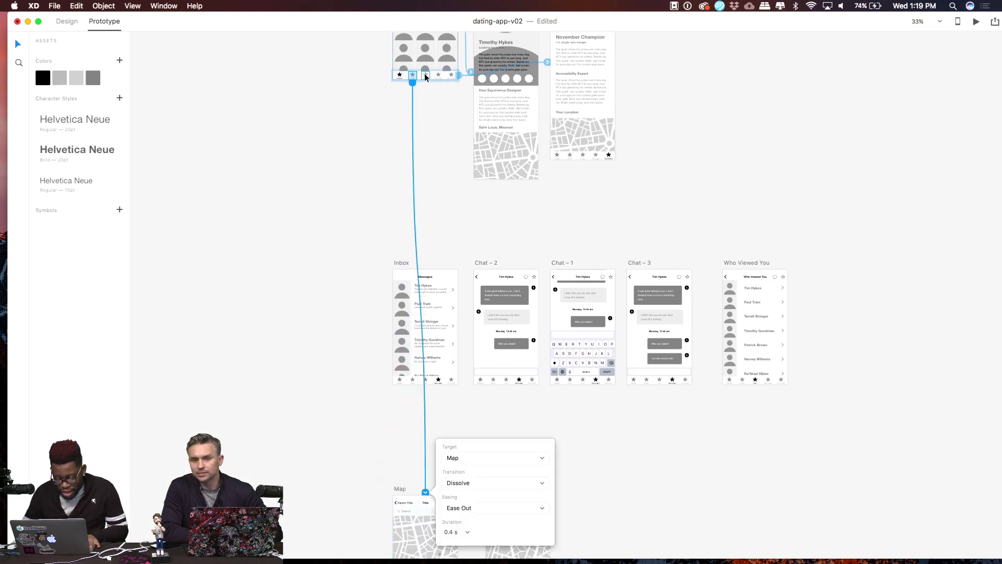
left_click(425, 76)
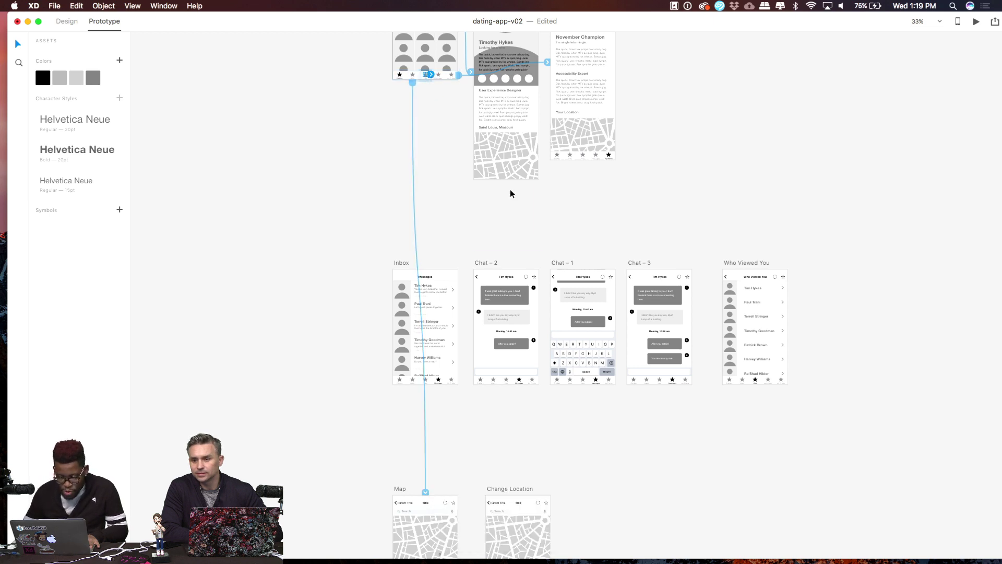
left_click(413, 75)
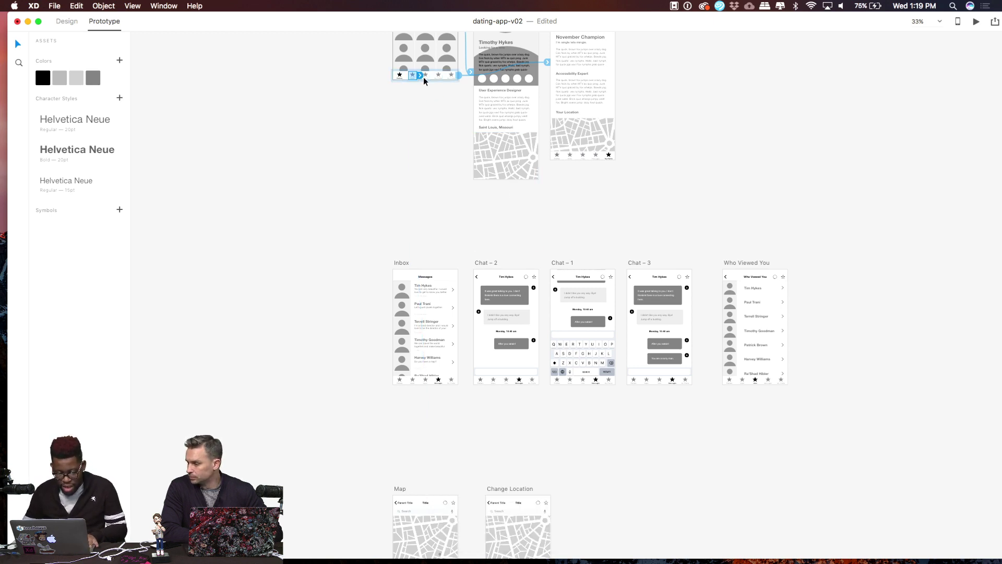
left_click_drag(422, 78, 411, 499)
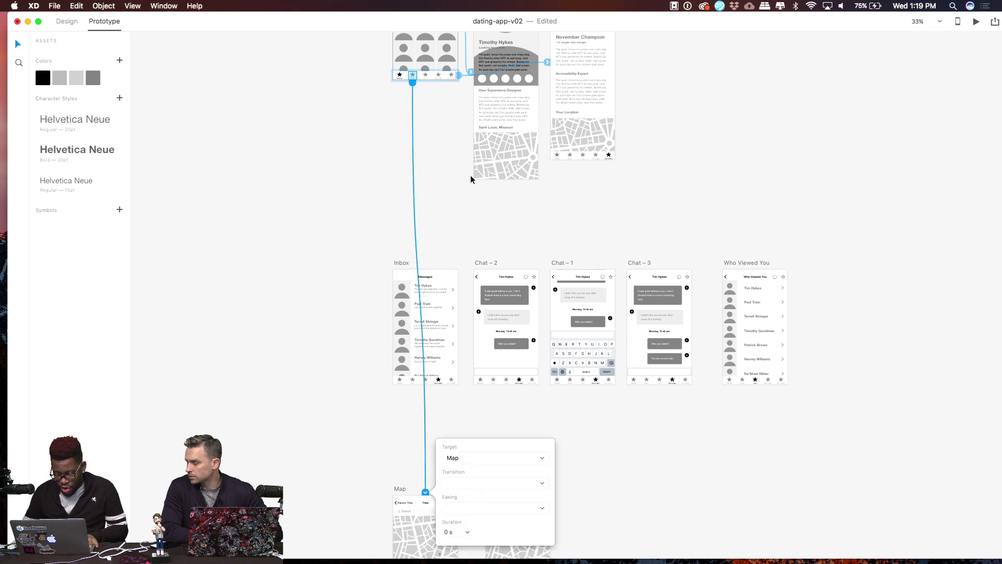
left_click(470, 179)
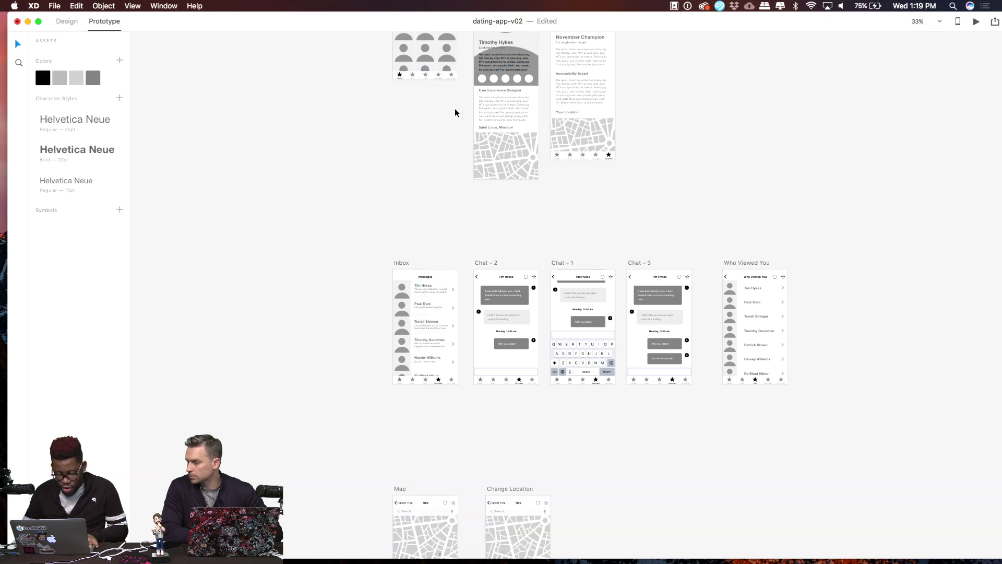
Link the View tab in the Profiles artboard's tab bar to the Who Viewed You artboard
key("super+equal")
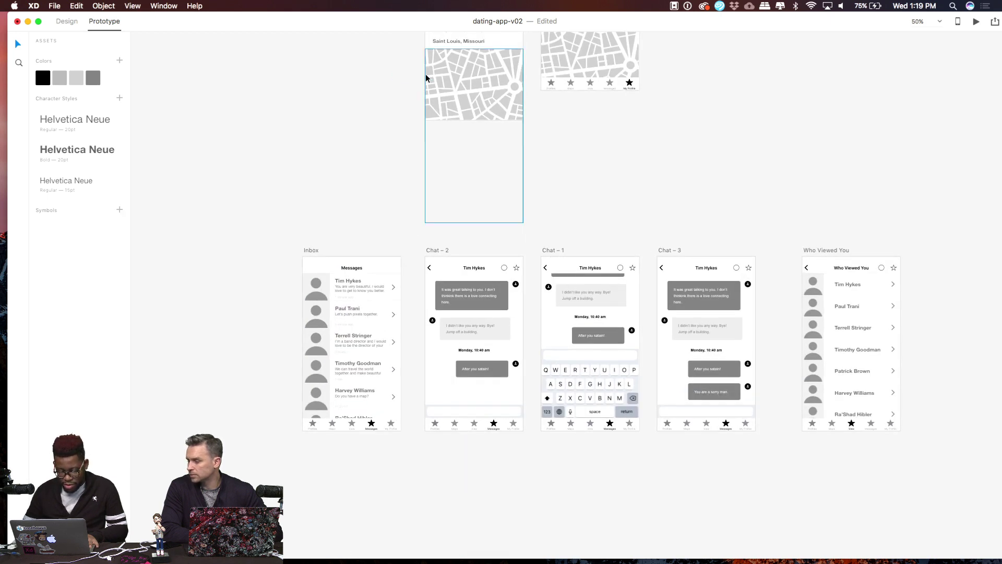
scroll(425, 75, "up", 10)
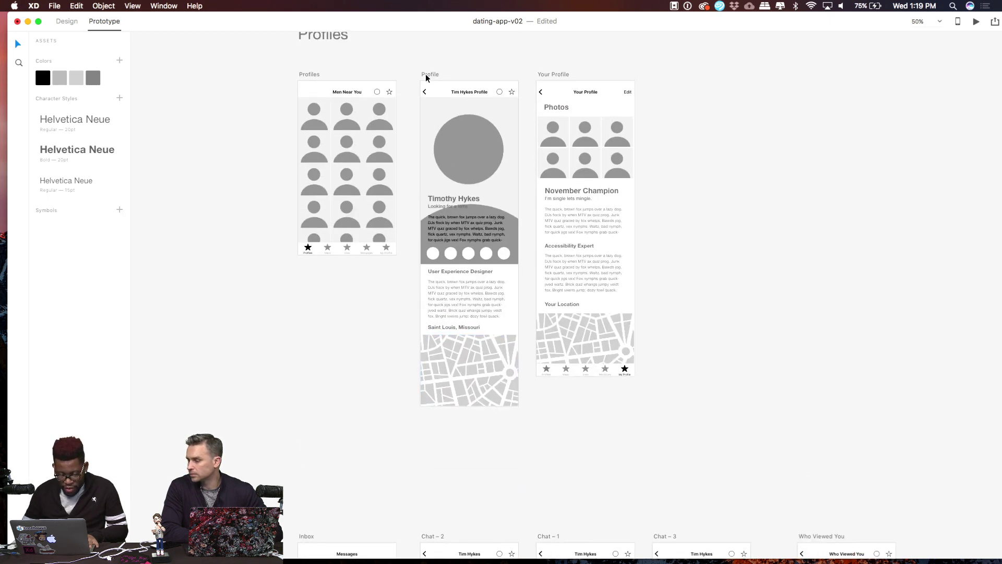
left_click(347, 249)
left_click(347, 249)
scroll(365, 280, "down", 5)
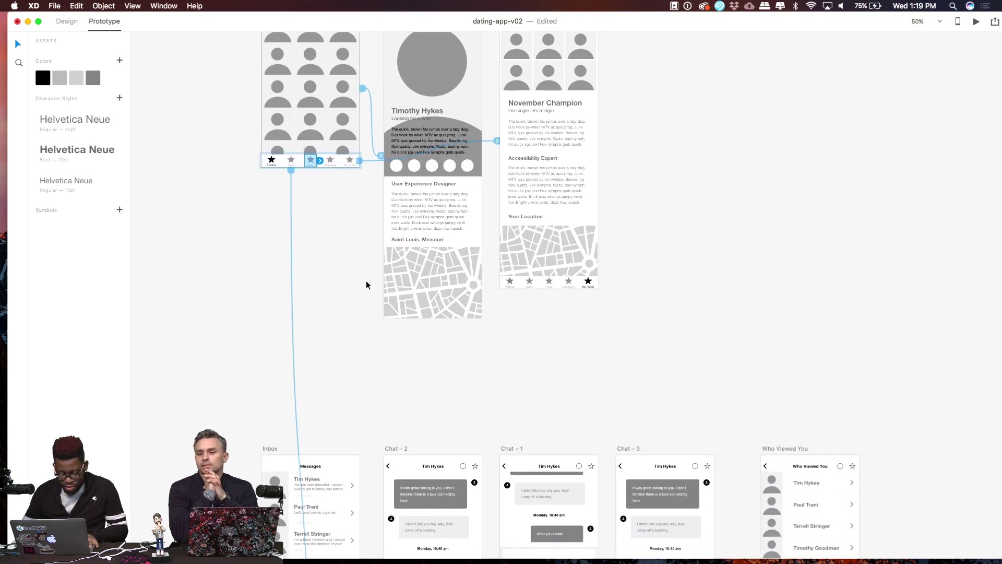
left_click_drag(315, 155, 777, 456)
scroll(594, 319, "down", 2)
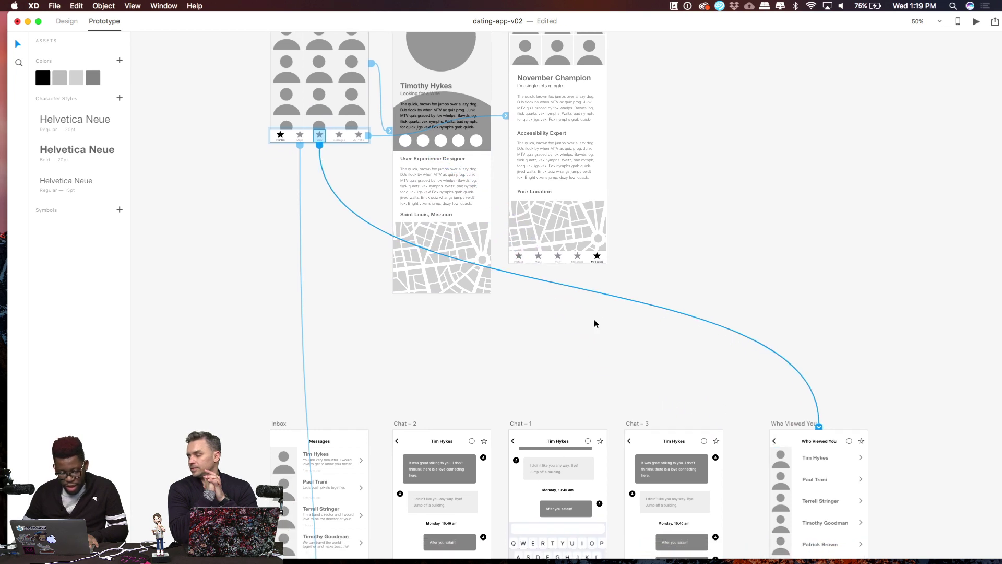
Link the Messages tab in the Profiles artboard's tab bar to the Inbox artboard
left_click(338, 137)
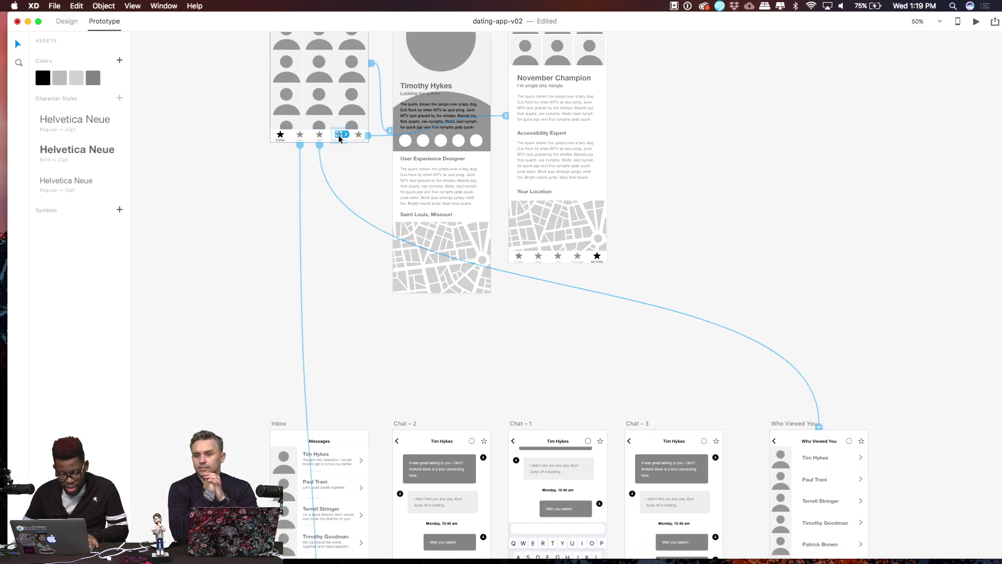
left_click(327, 202)
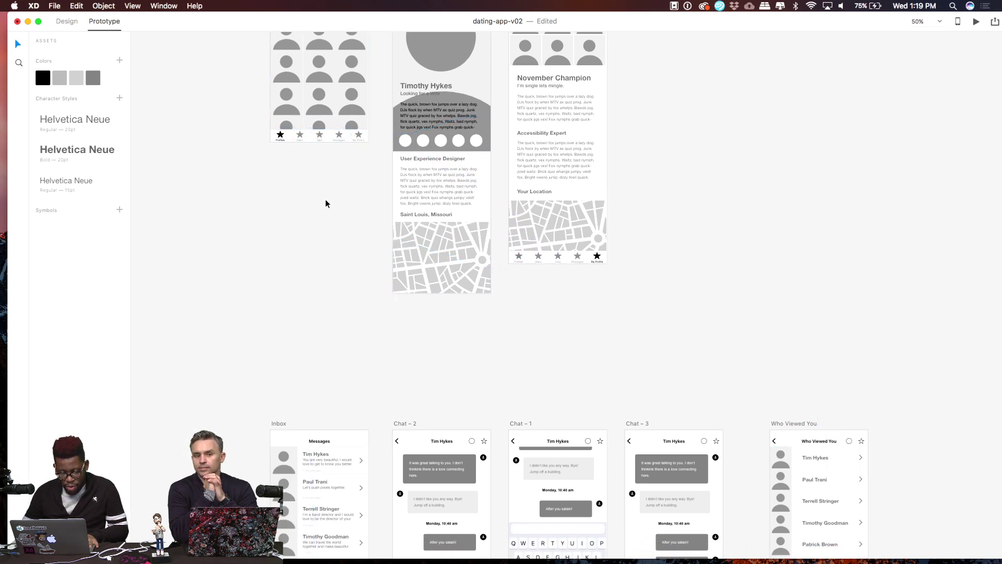
left_click(339, 136)
double_click(340, 136)
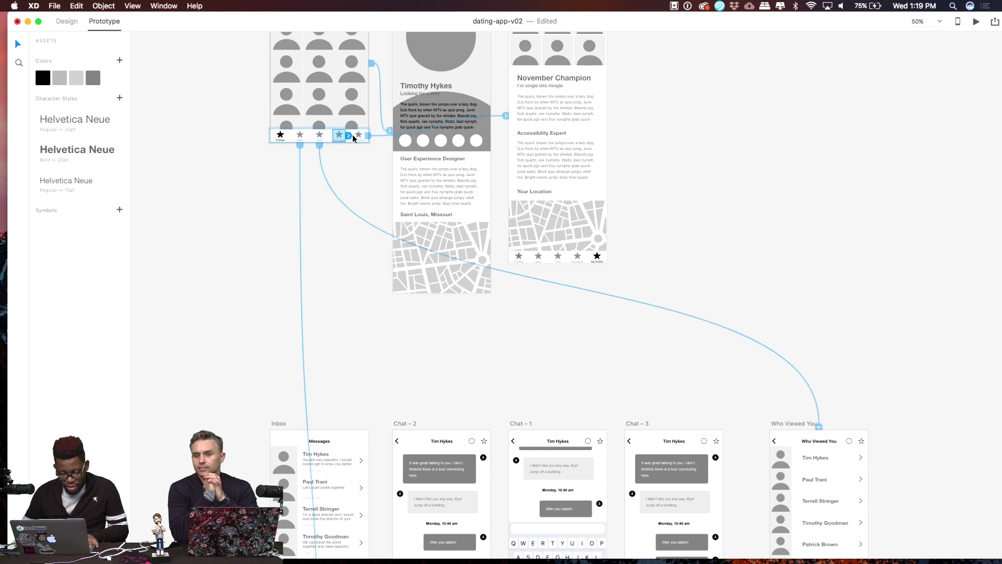
scroll(339, 184, "down", 3)
scroll(339, 185, "right", 2)
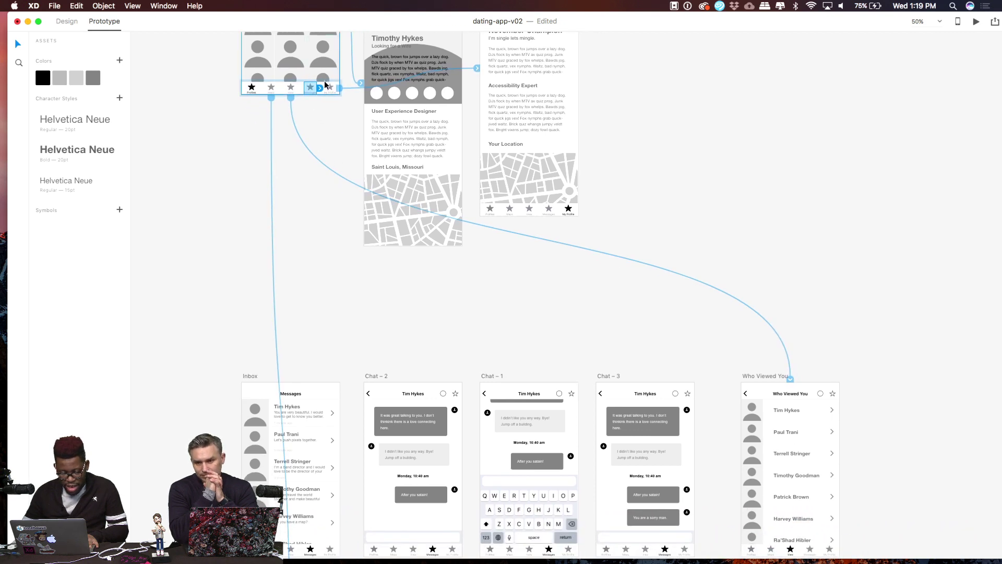
left_click_drag(315, 95, 295, 414)
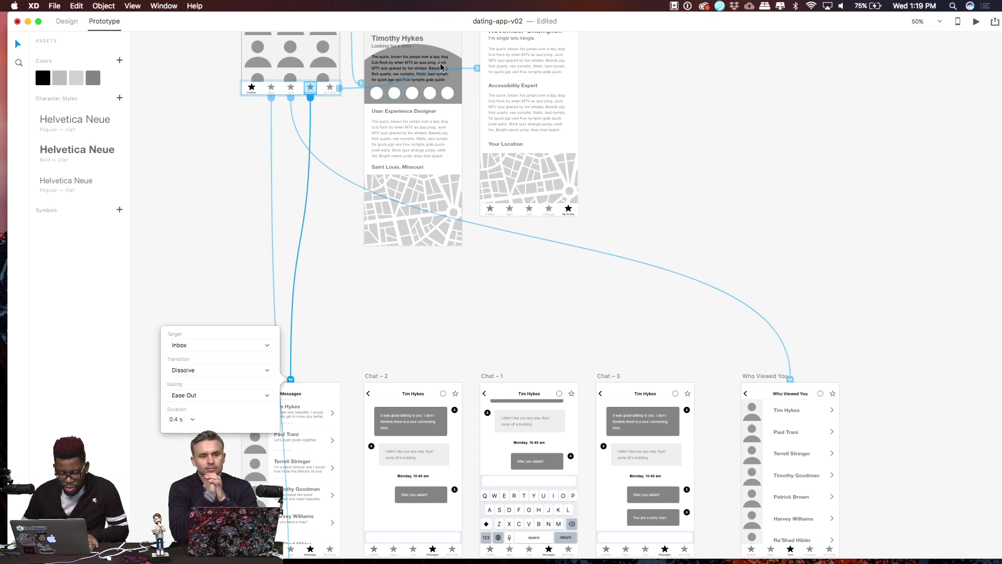
Check the Profiles artboard's My Profile tab link, and link the Messages tab in the Your Profile tab bar to the Inbox artboard
left_click(331, 90)
scroll(331, 337, "up", 3)
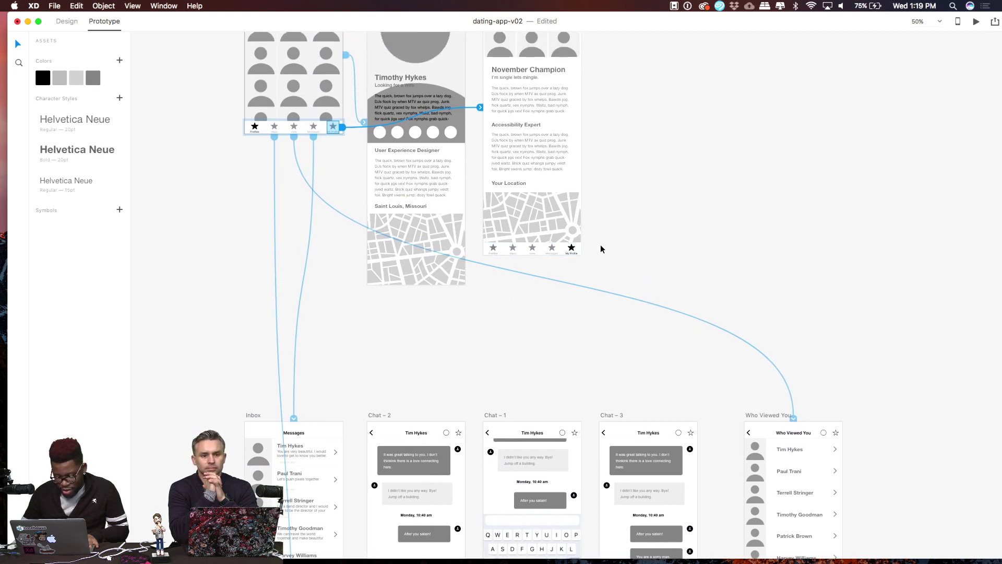
scroll(600, 246, "right", 2)
left_click(510, 237)
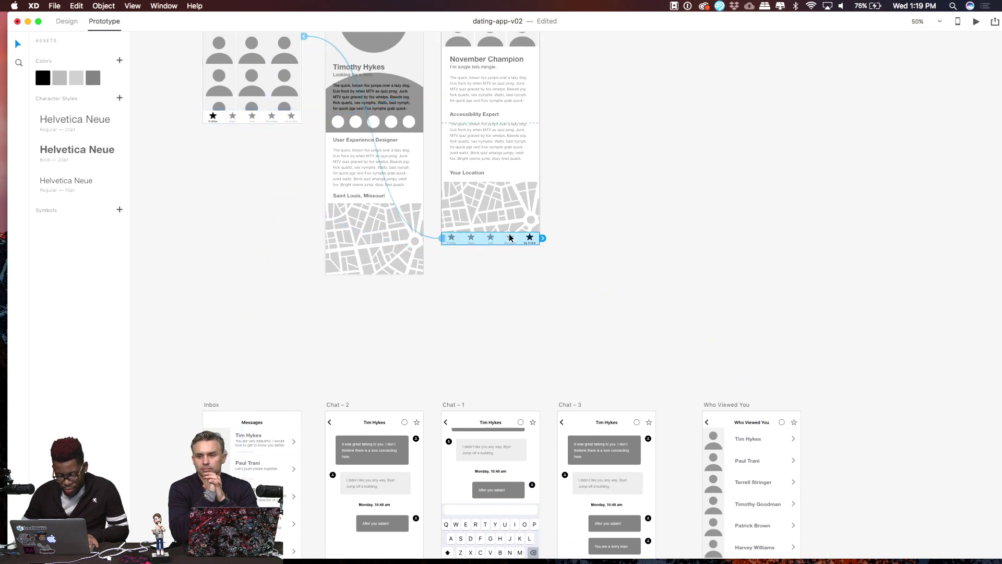
double_click(510, 238)
scroll(515, 272, "down", 3)
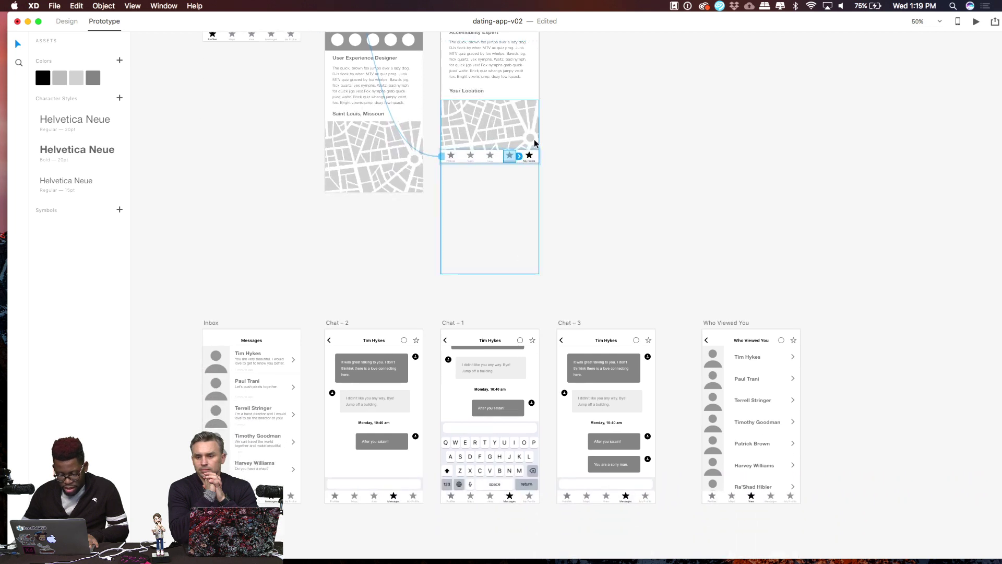
left_click_drag(520, 157, 252, 333)
Link the View tab in the Your Profile artboard's tab bar to the Who Viewed You artboard and check the connection
left_click(491, 154)
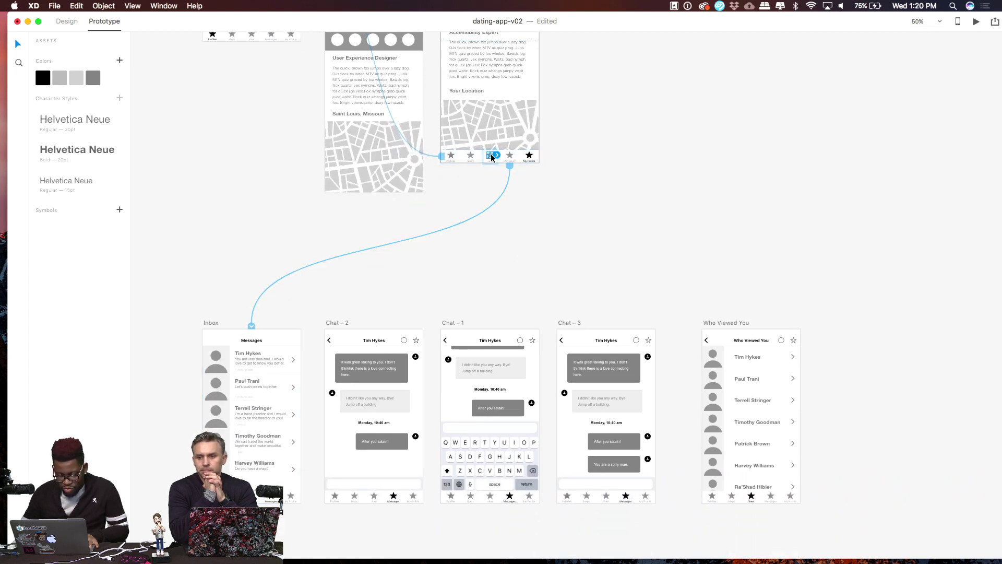
left_click_drag(497, 156, 709, 327)
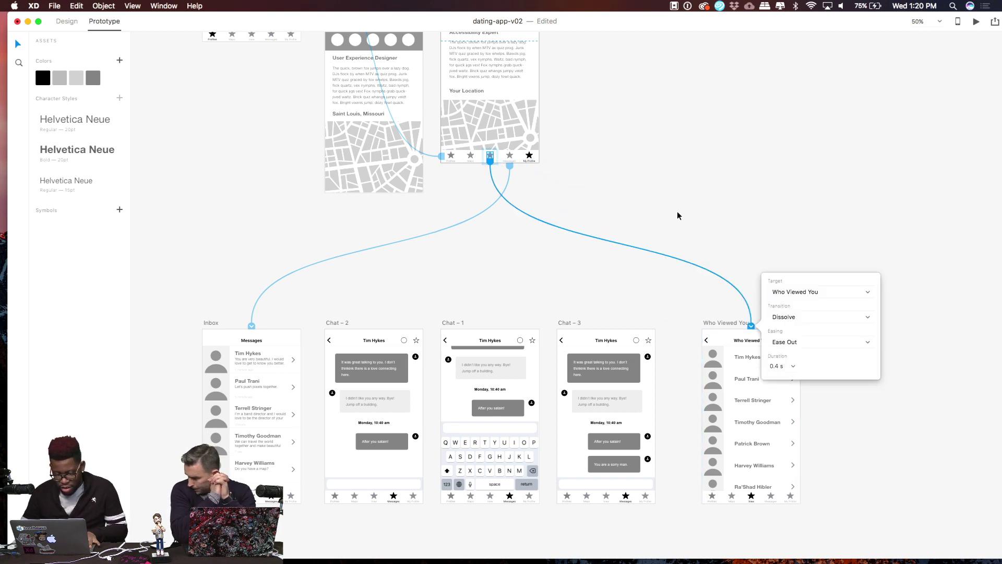
left_click(520, 217)
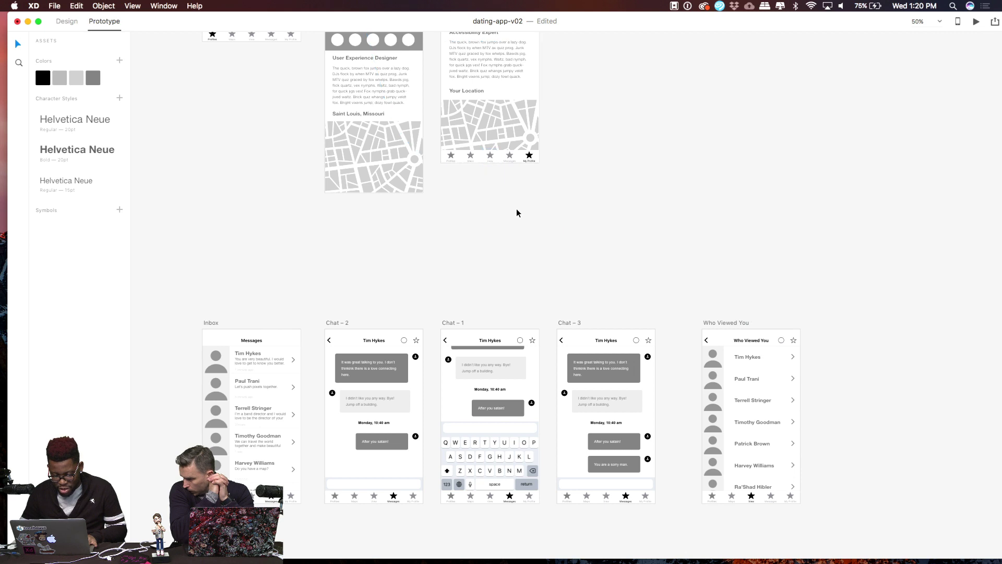
left_click(490, 160)
double_click(490, 158)
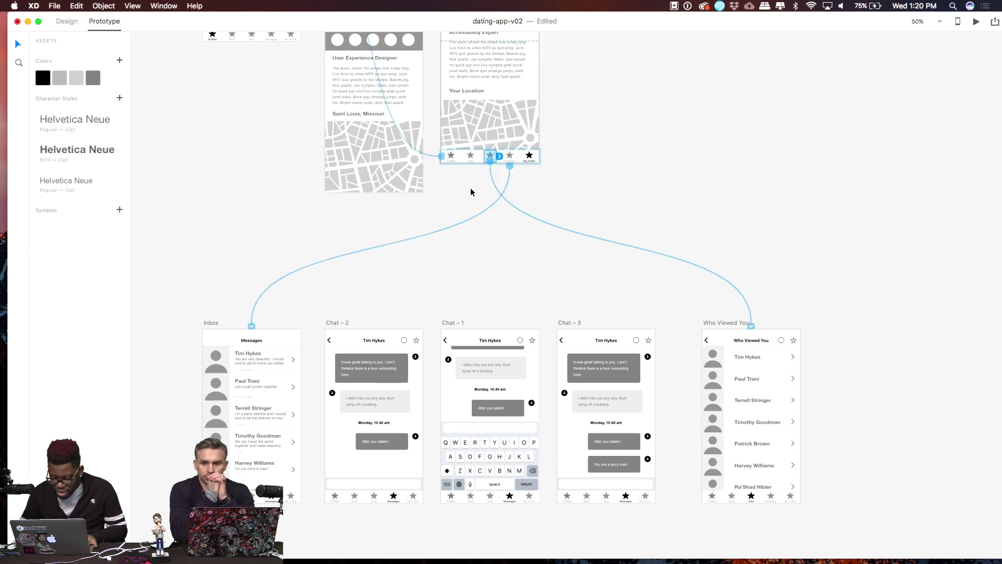
Link the Maps tab in the Your Profile artboard's tab bar to the Map artboard
left_click(470, 157)
scroll(474, 257, "down", 3)
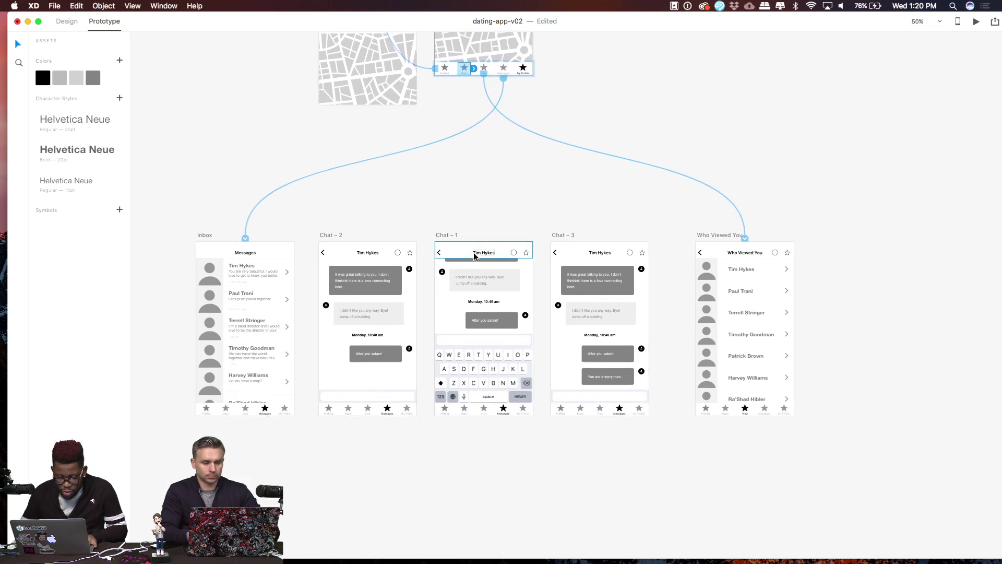
left_click_drag(474, 68, 259, 312)
scroll(355, 454, "down", 5)
left_click(321, 270)
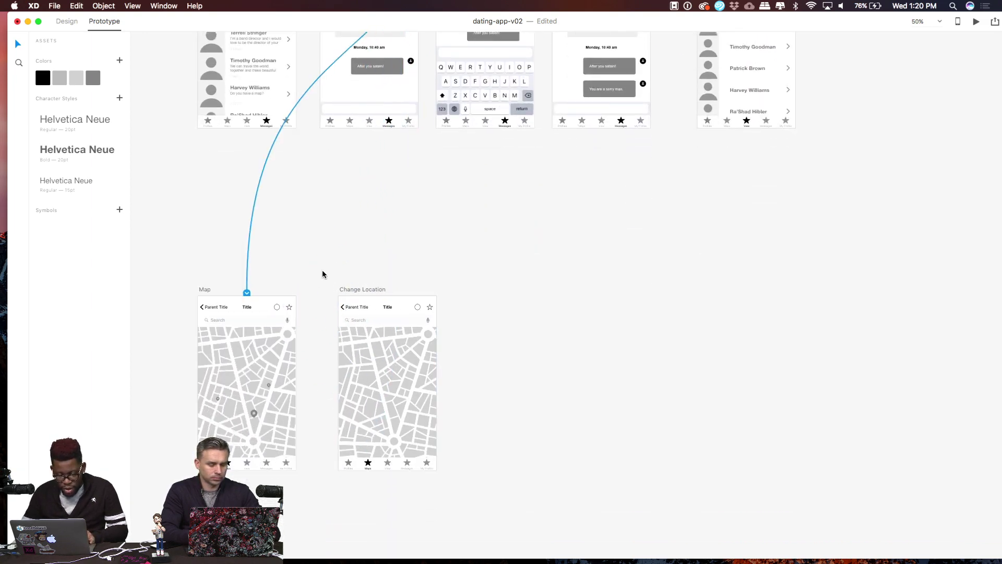
scroll(322, 271, "up", 10)
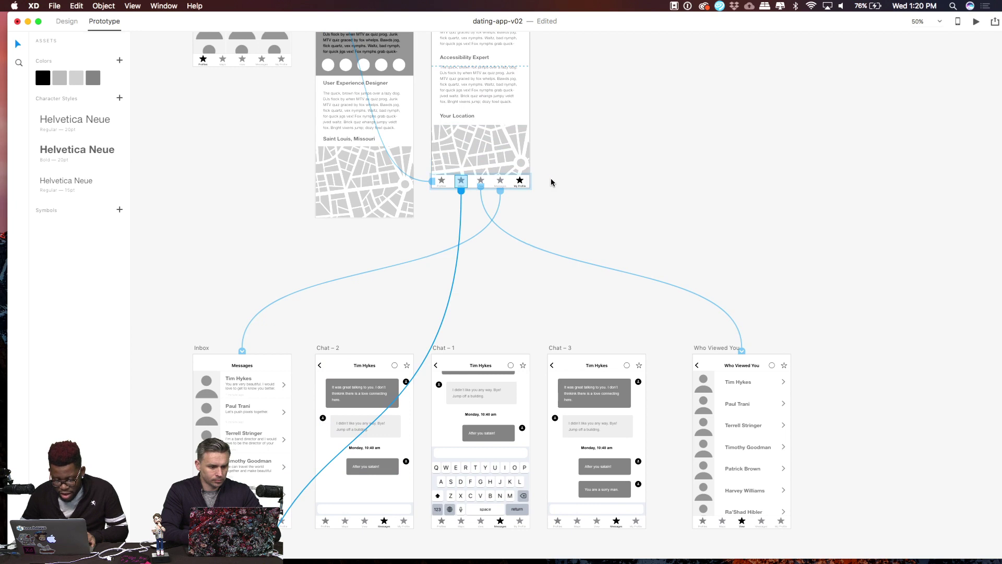
Link the Profiles tab in the Inbox artboard's tab bar to the Profiles artboard
scroll(470, 269, "down", 5)
scroll(470, 268, "left", 2)
left_click(240, 429)
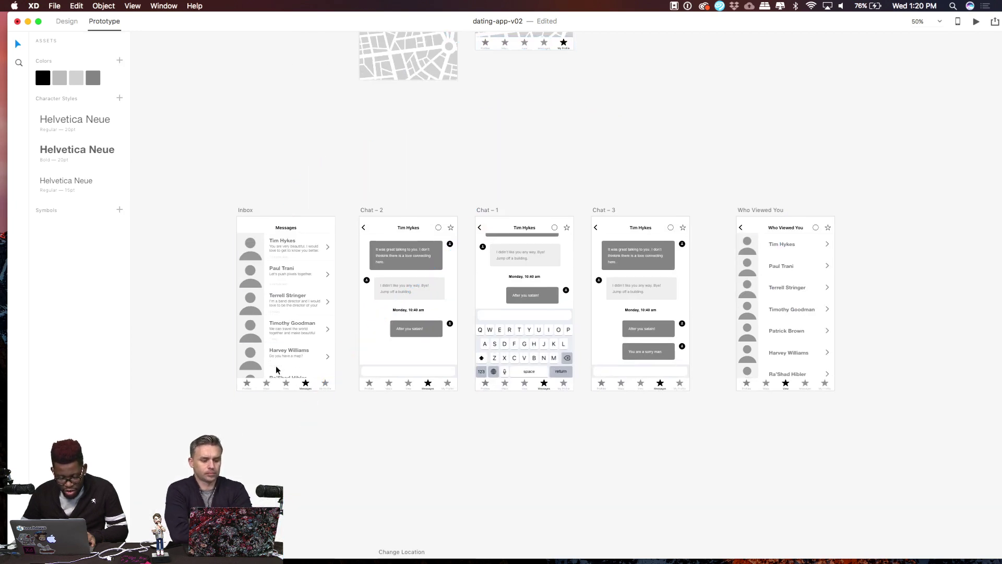
left_click(247, 385)
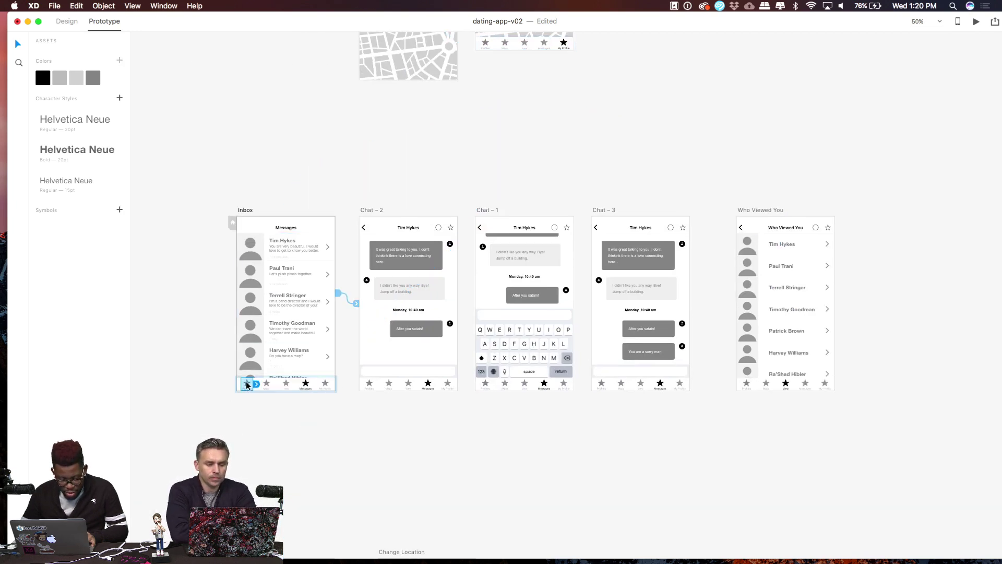
double_click(247, 384)
scroll(256, 385, "up", 3)
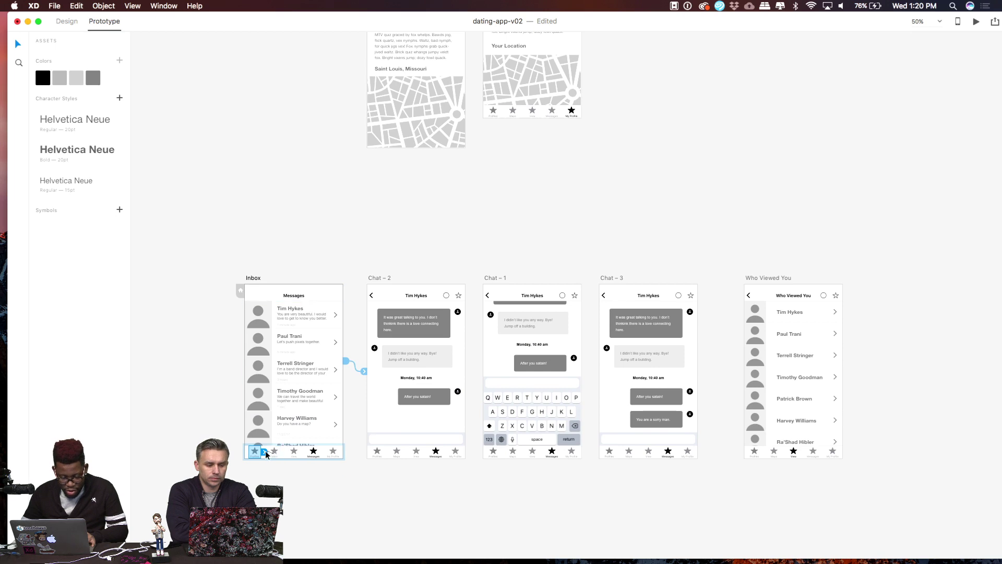
left_click_drag(266, 452, 235, 256)
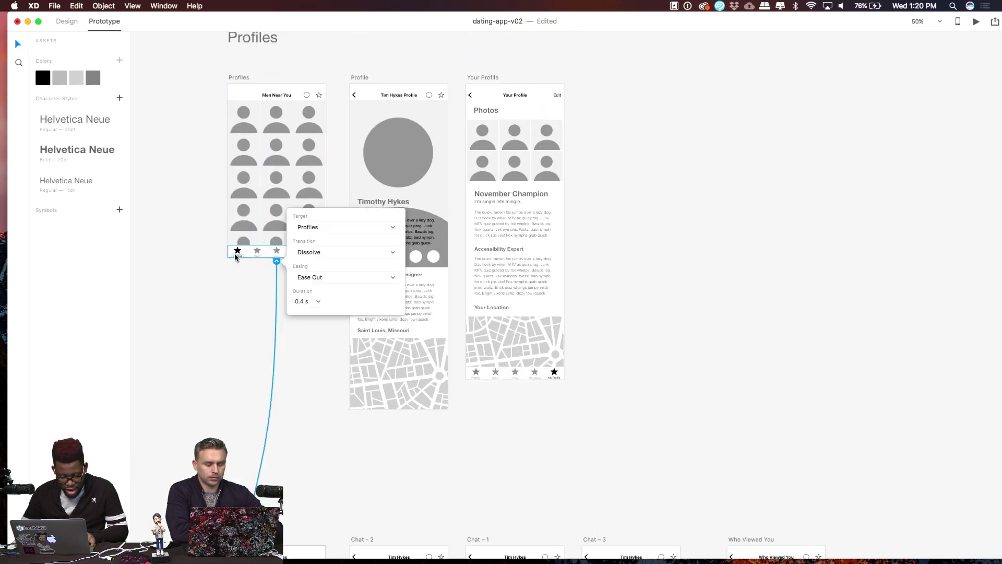
scroll(276, 293, "down", 10)
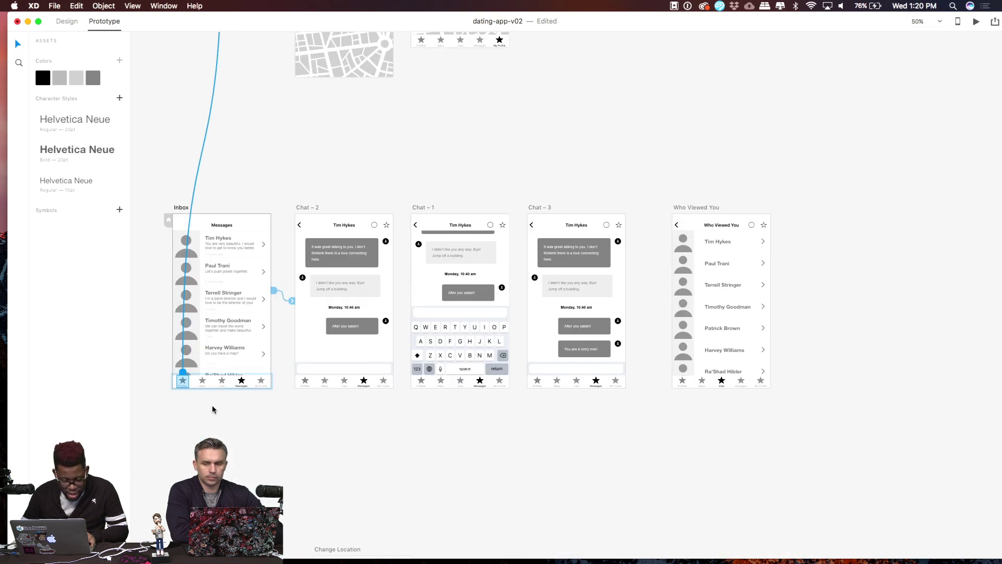
Link the Maps tab in the Inbox artboard's tab bar to the Map artboard
left_click(204, 381)
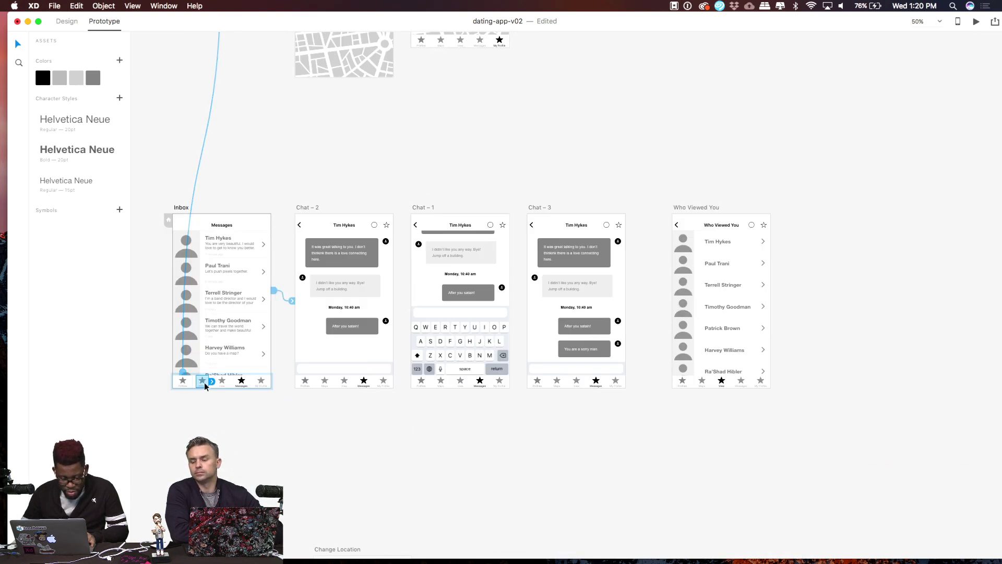
scroll(227, 403, "down", 3)
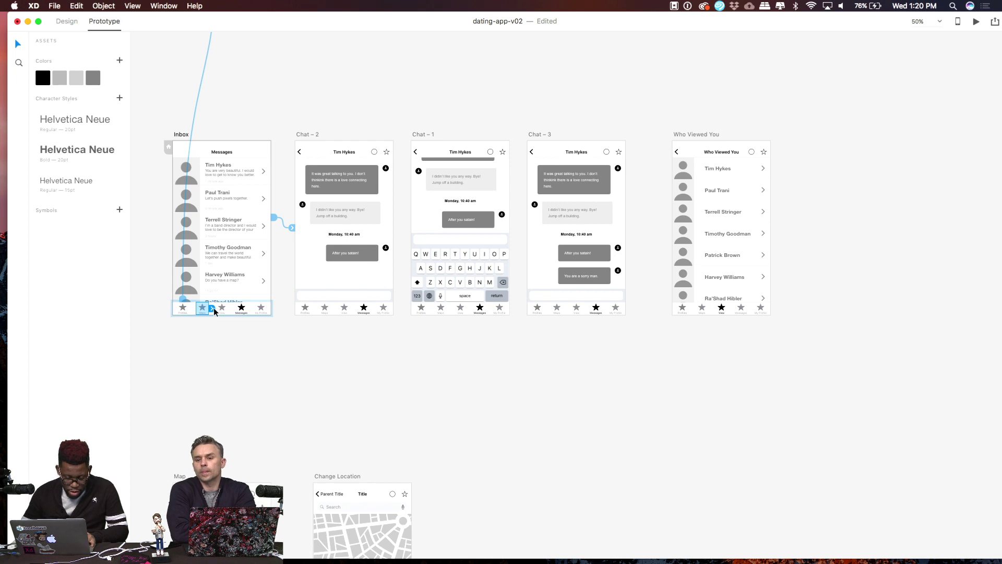
left_click_drag(212, 309, 214, 485)
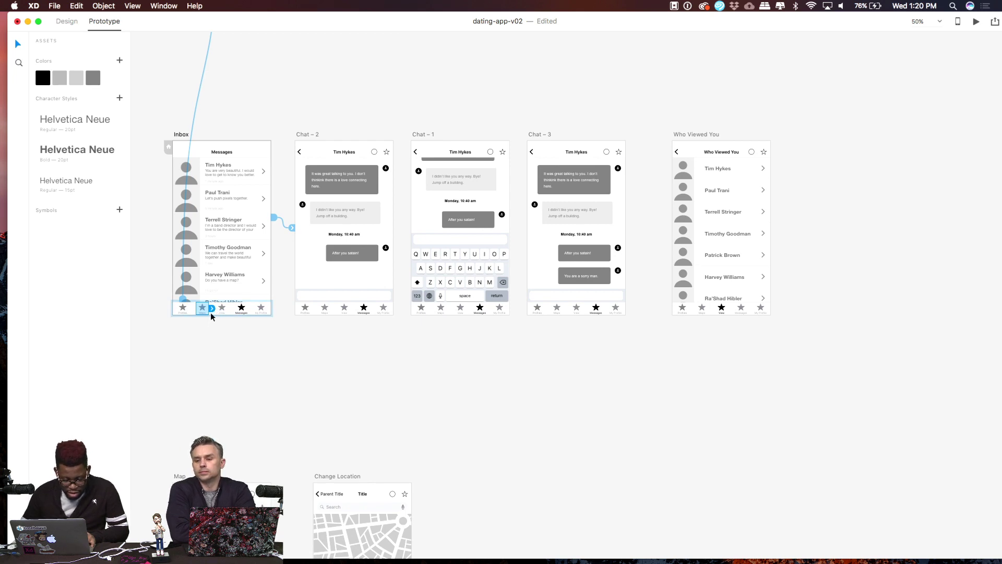
left_click_drag(212, 311, 216, 499)
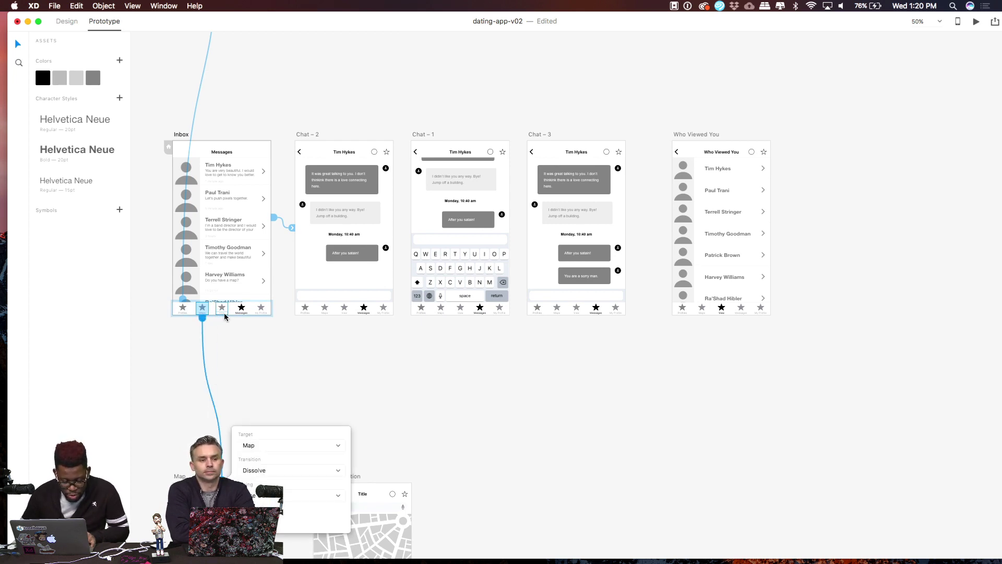
Link the Inbox tab bar's View tab to the Who Viewed You artboard and its My Profile tab to the Your Profile artboard
left_click(225, 309)
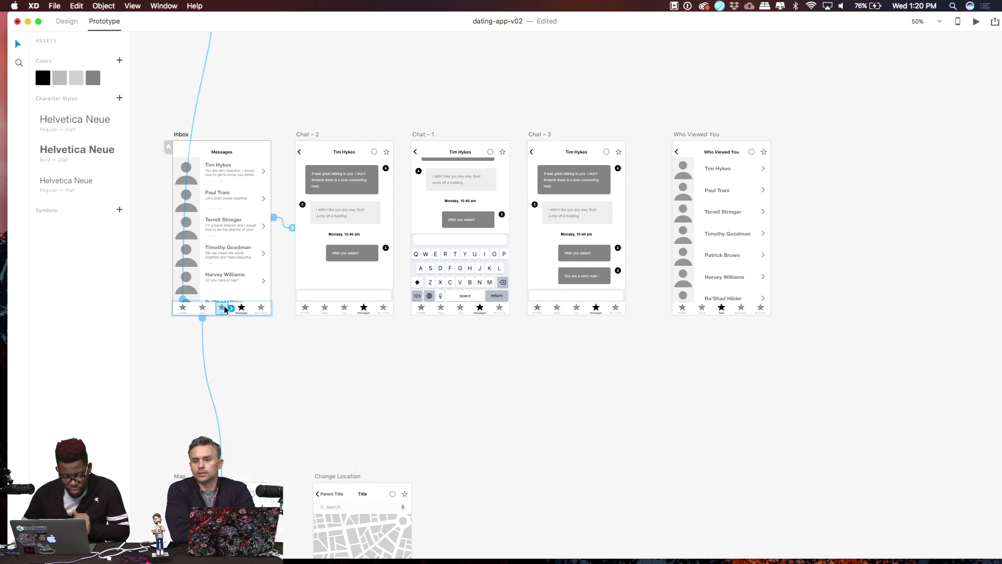
left_click_drag(231, 309, 696, 268)
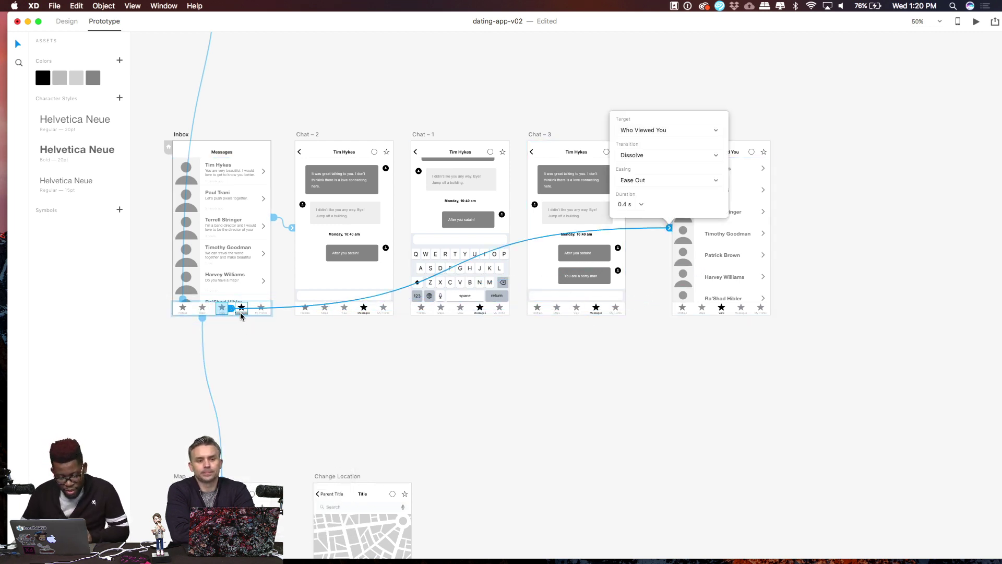
left_click(259, 315)
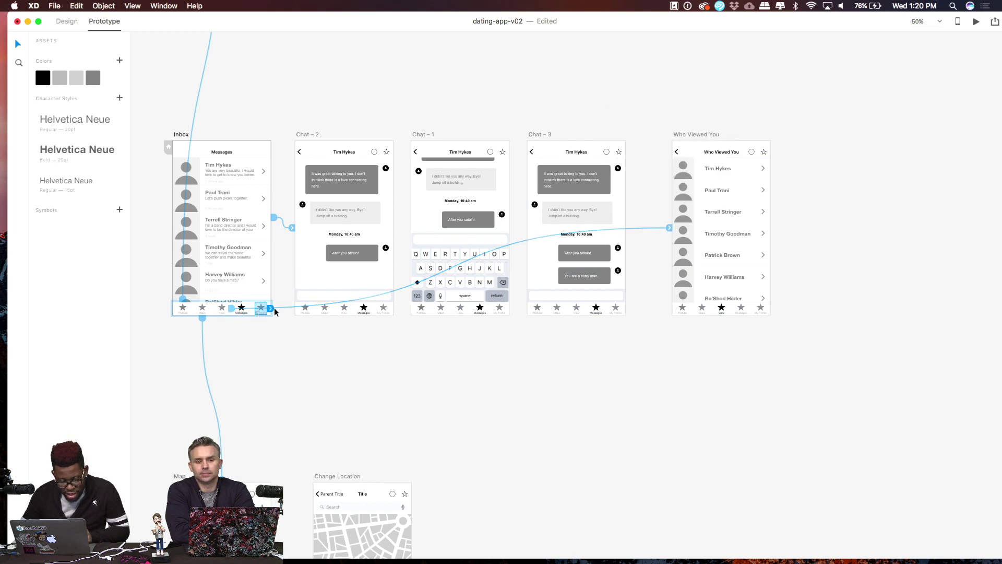
left_click_drag(271, 310, 376, 150)
scroll(605, 73, "up", 3)
scroll(577, 116, "up", 5)
scroll(436, 268, "down", 8)
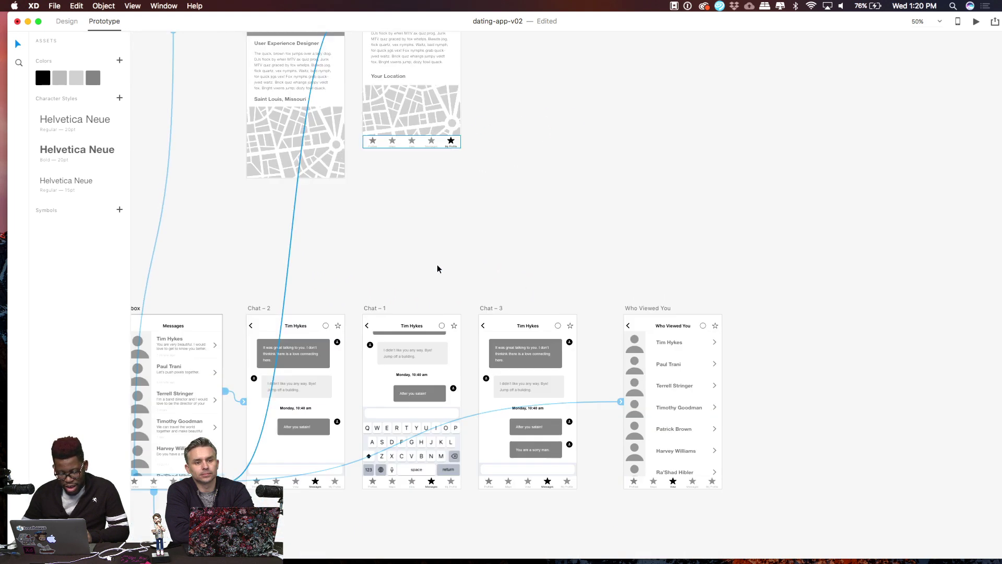
Check the Inbox artboard's message list and its outgoing prototype connections
scroll(333, 440, "down", 2)
scroll(333, 440, "left", 3)
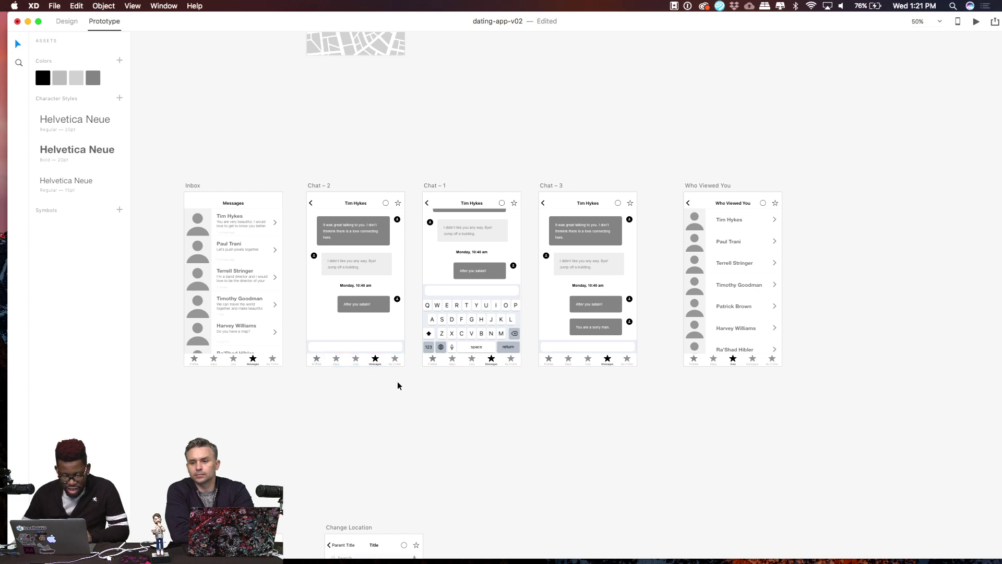
left_click(242, 222)
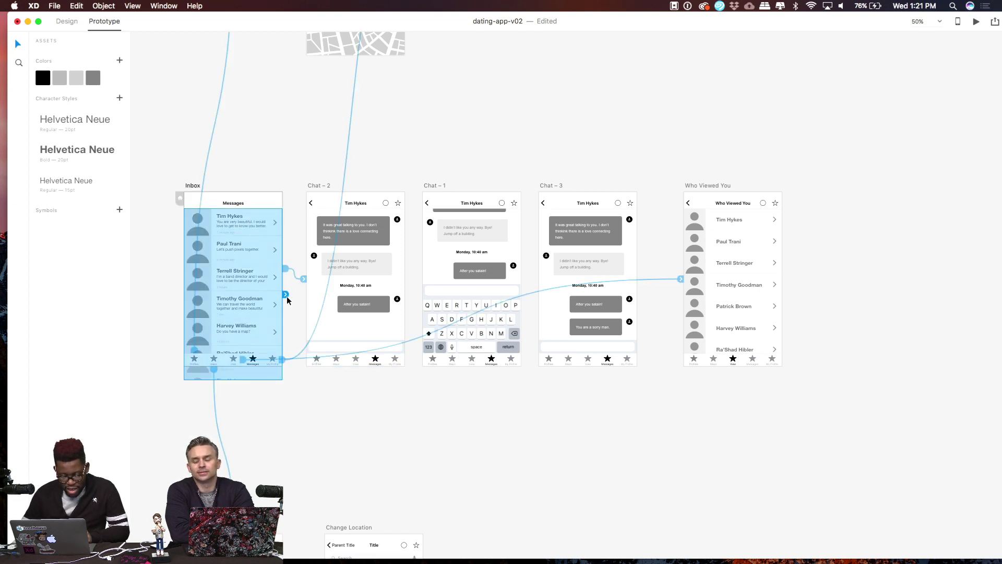
left_click(296, 204)
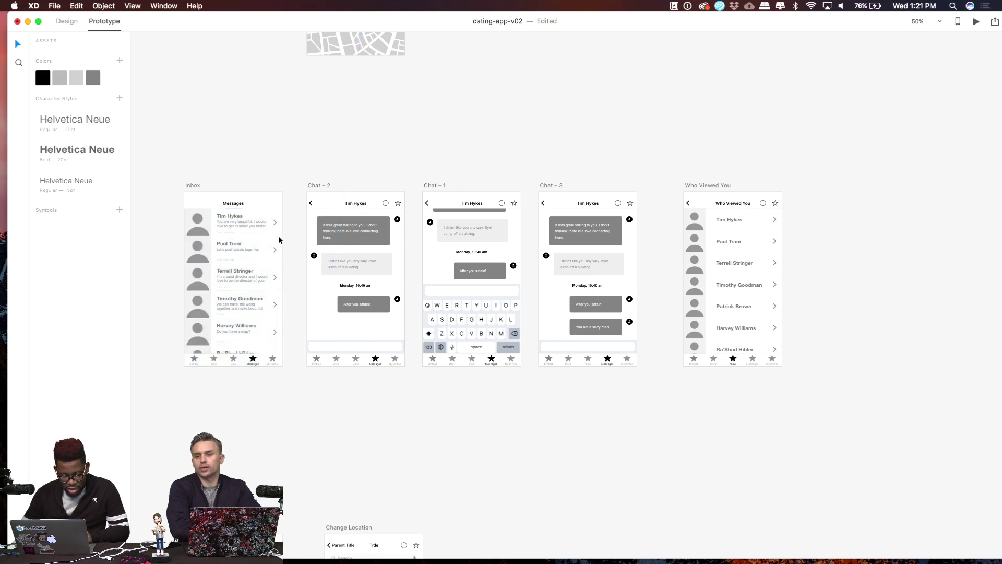
left_click(255, 223)
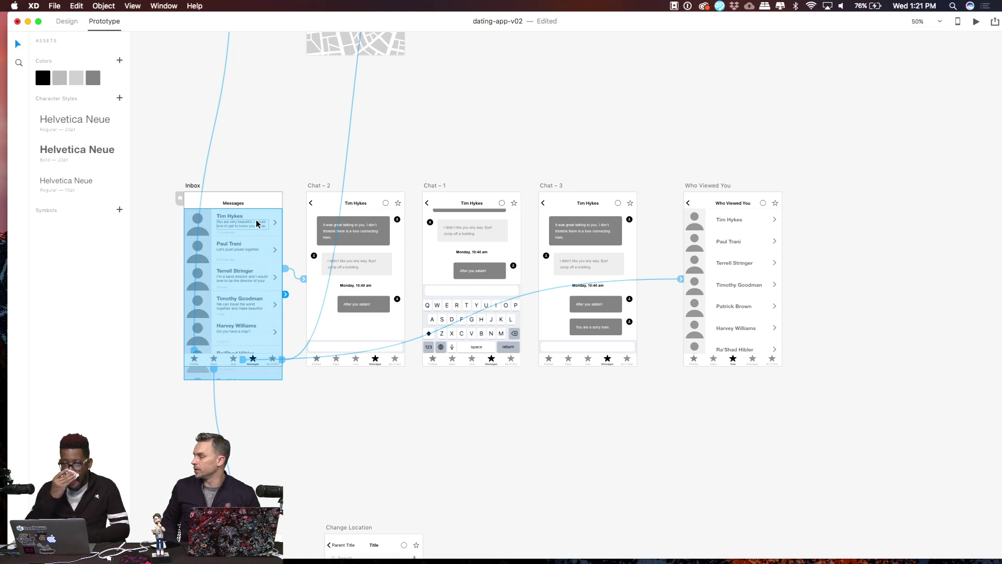
left_click(463, 122)
scroll(463, 121, "down", 3)
scroll(462, 122, "right", 2)
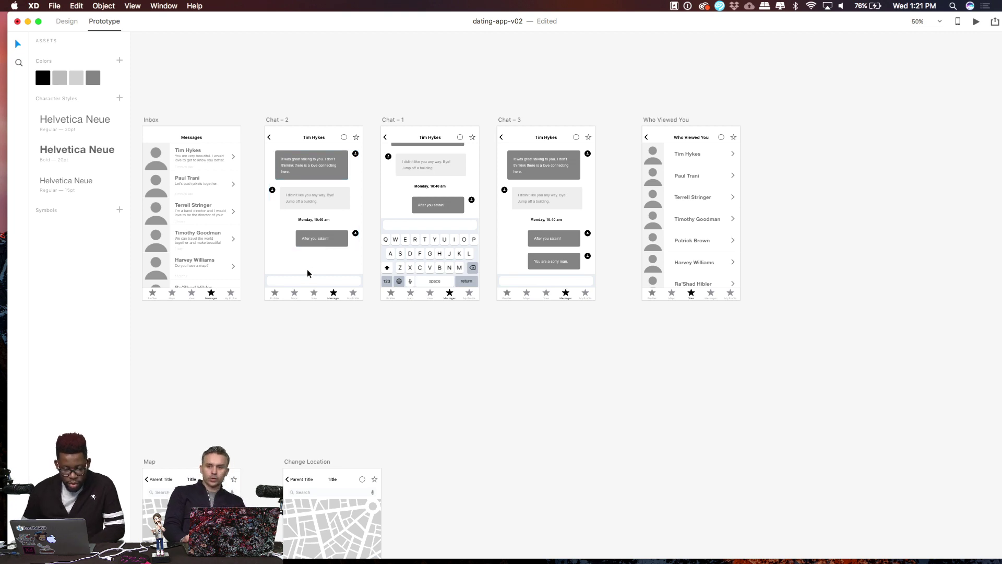
left_click(277, 296)
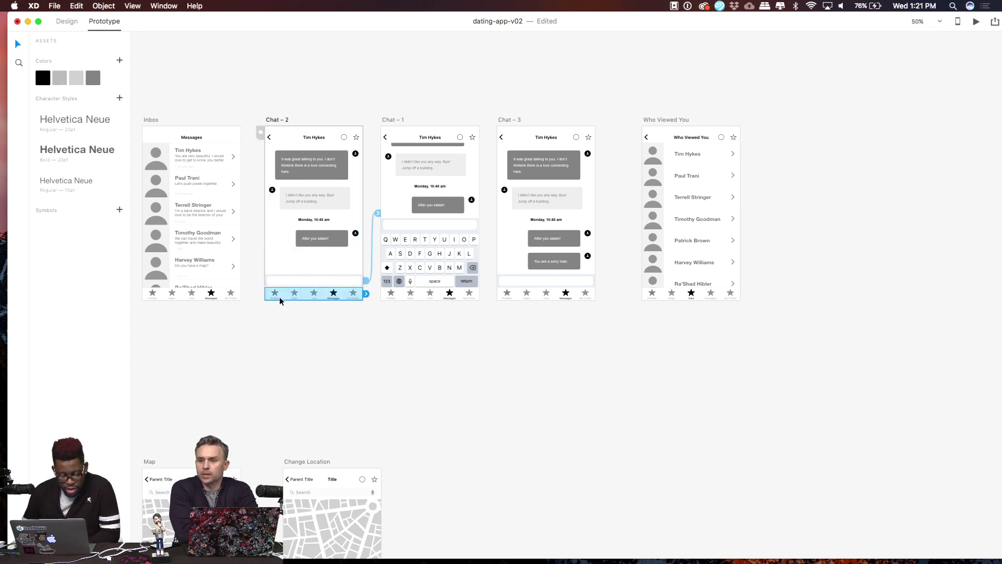
double_click(275, 295)
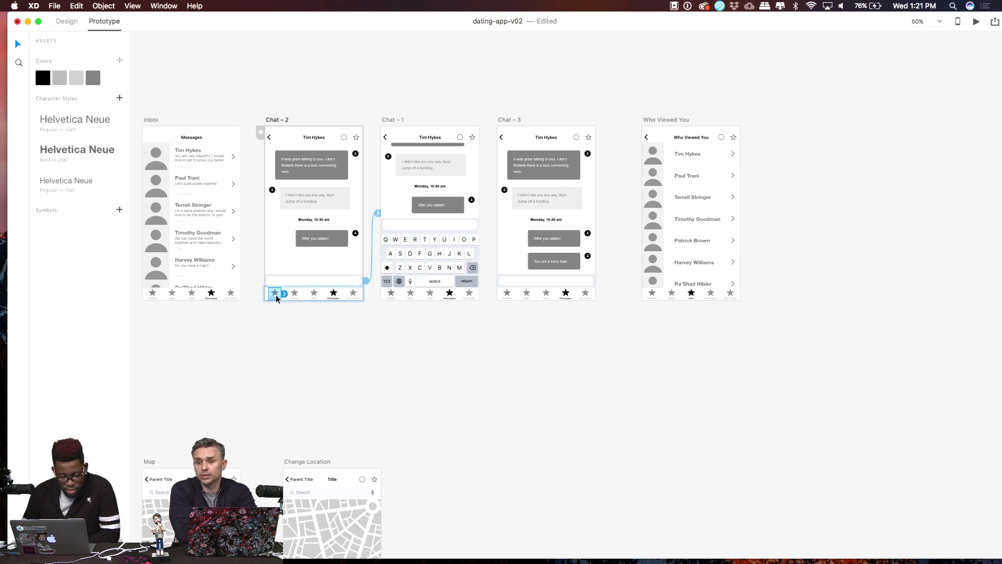
left_click(368, 371)
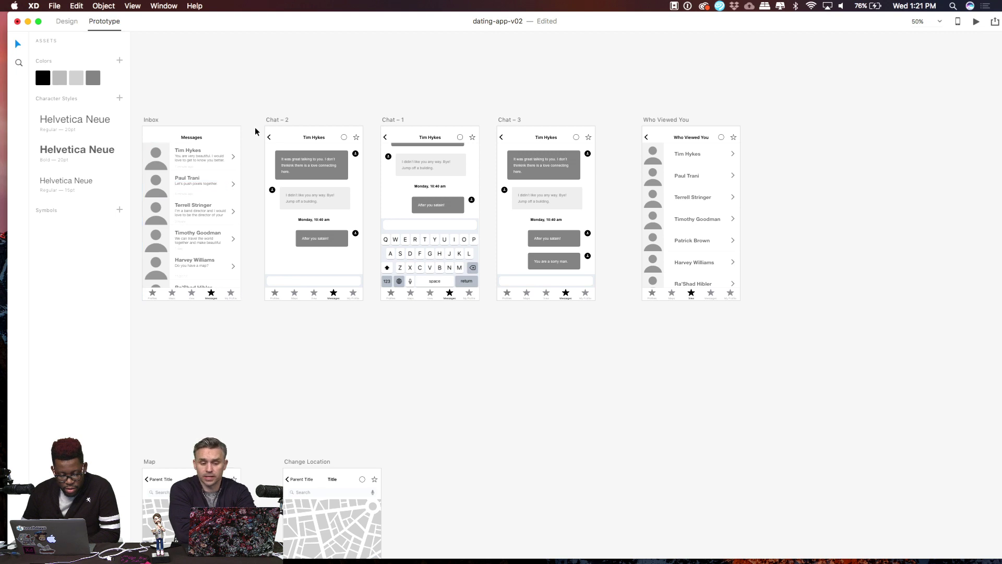
scroll(266, 138, "left", 5)
left_click(317, 140)
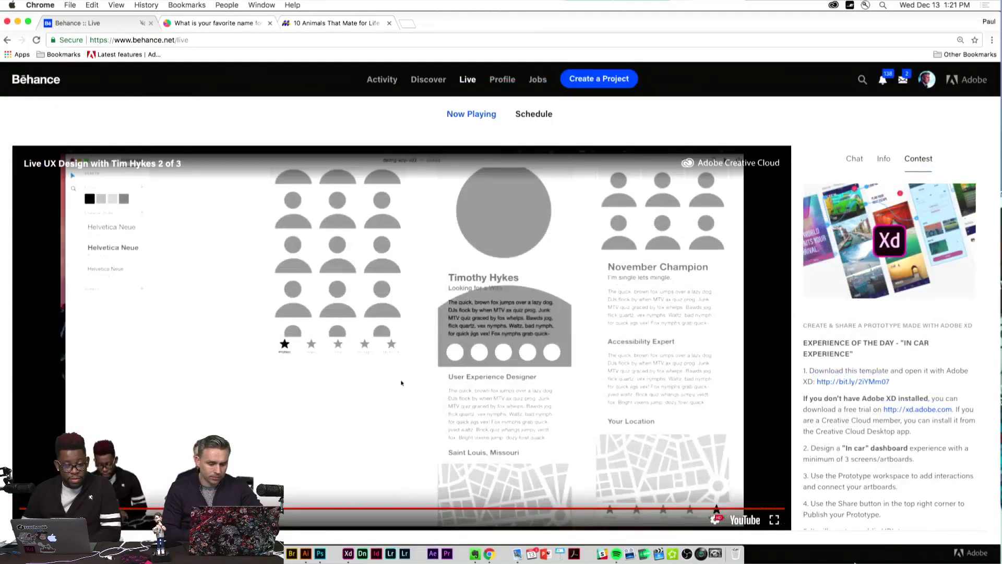
Switch to Adobe XD, open the recent file Day2-In car Experience.xd, and view its contest instructions and CAR screens up close
left_click(306, 554)
left_click(348, 554)
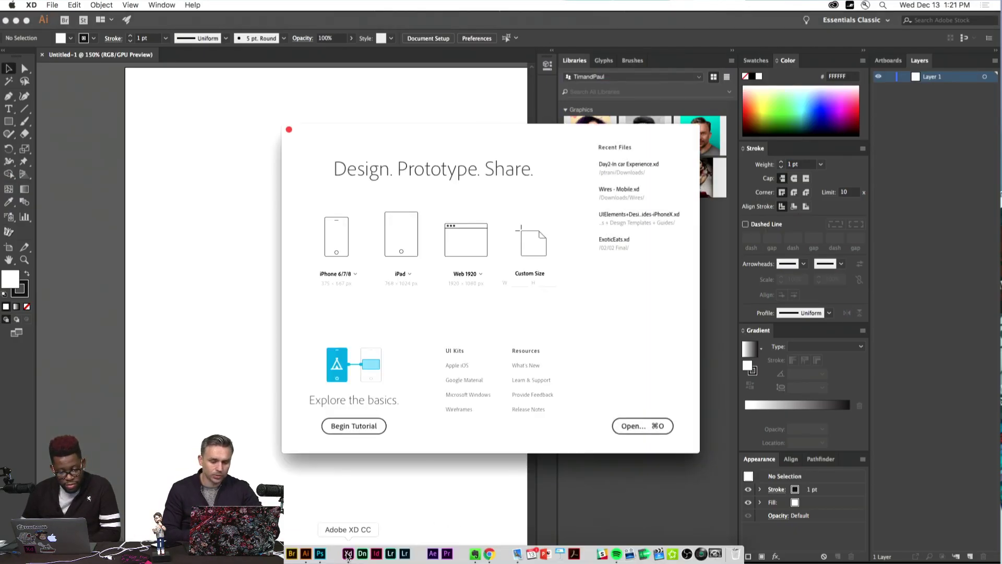
left_click(625, 166)
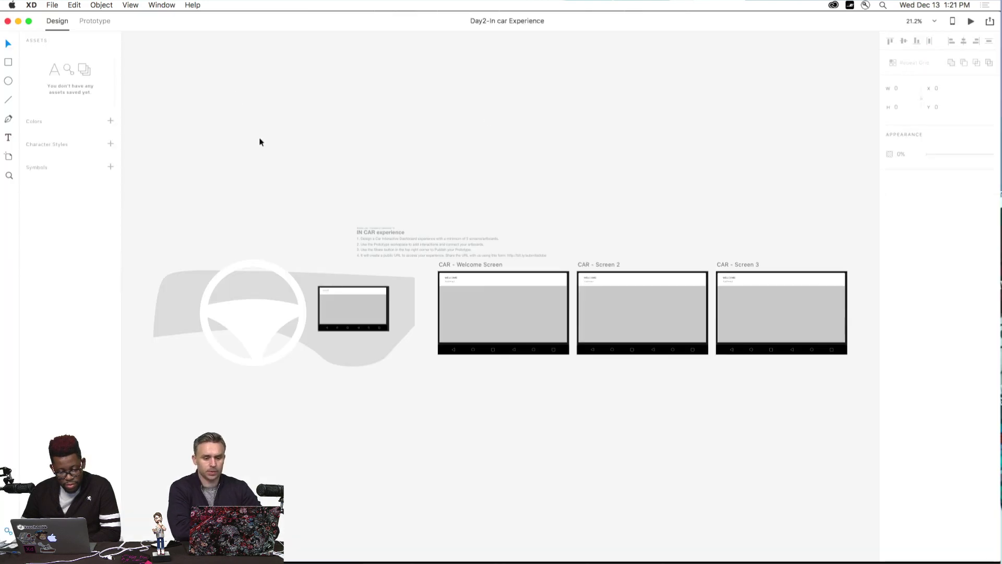
key("super+equal")
key("super+equal")
key("super+equal")
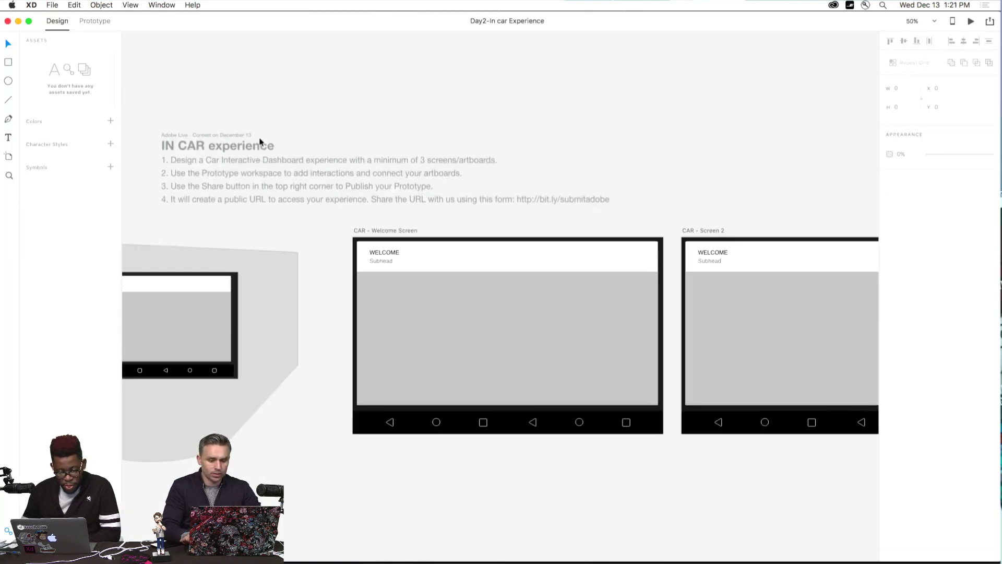
scroll(251, 139, "right", 15)
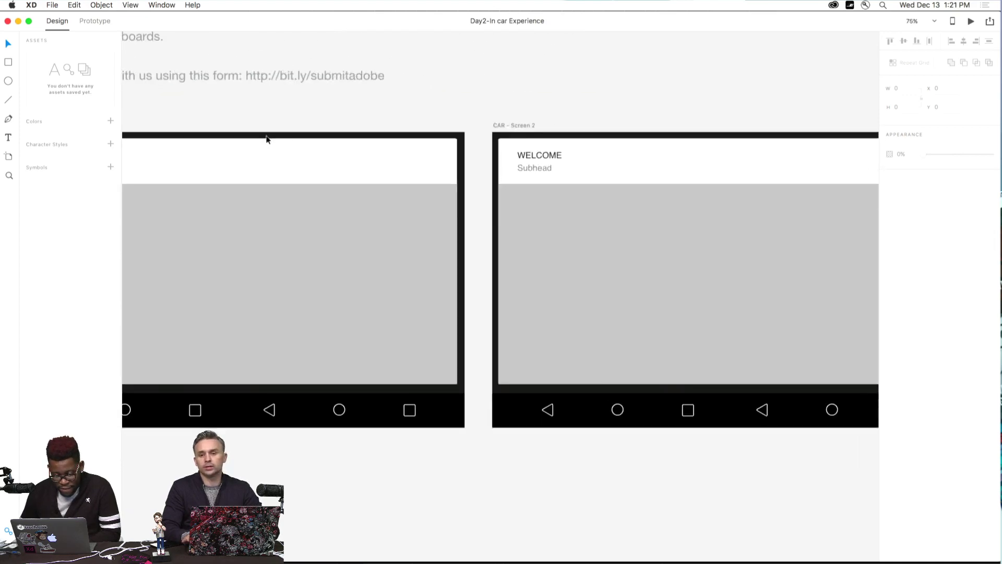
Open the Publish Prototype settings for the car experience and enter the designer's full name in the title
left_click(989, 21)
left_click(925, 48)
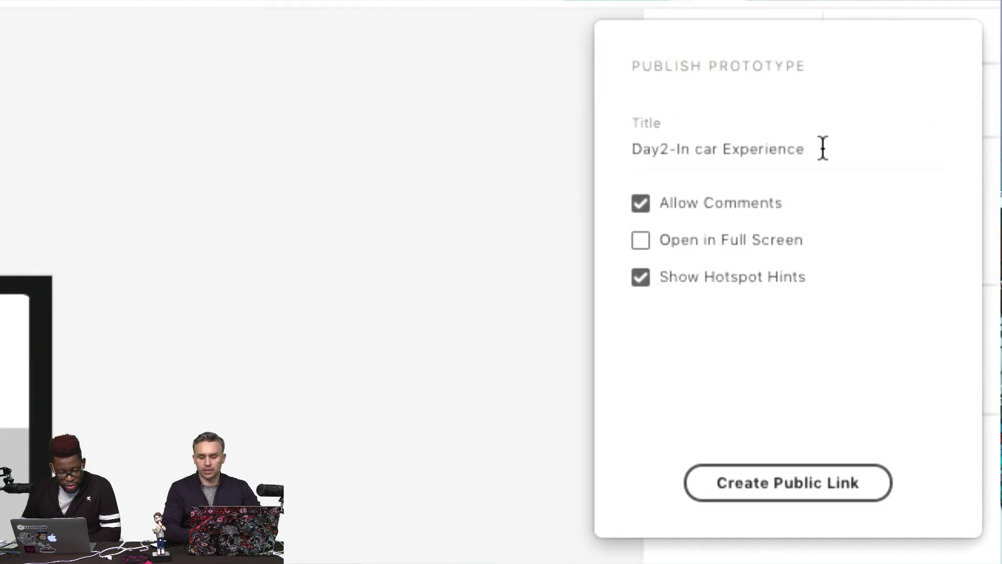
left_click(823, 149)
type("Paul Trani")
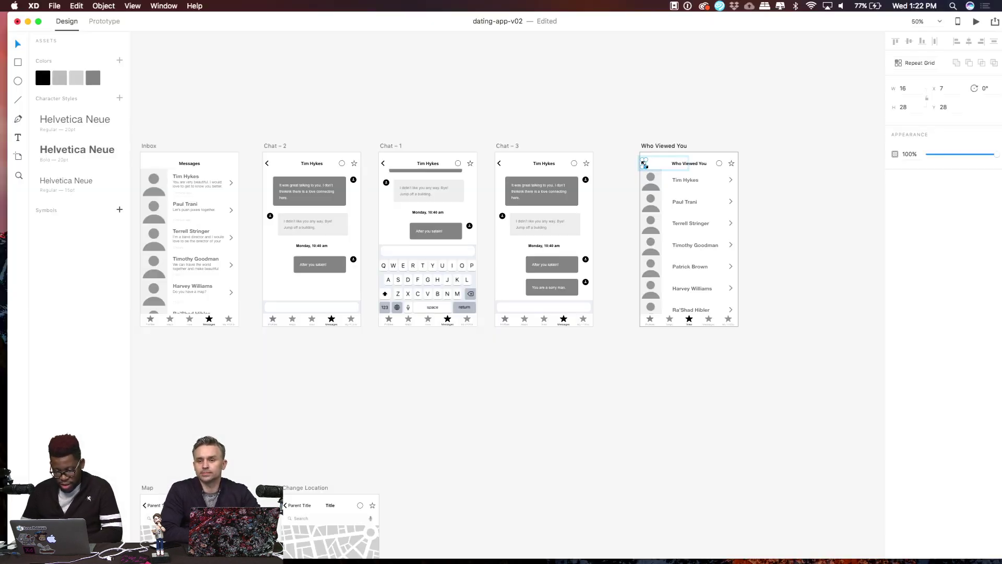
In dating-app-v02, delete the back arrow group from the Who Viewed You artboard's header
left_click(634, 114)
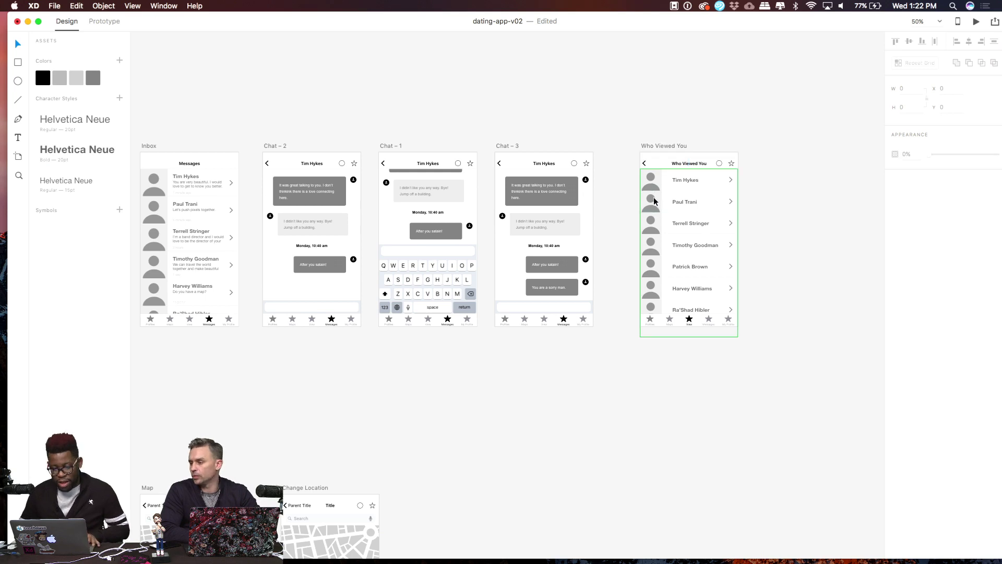
left_click(645, 167)
double_click(645, 165)
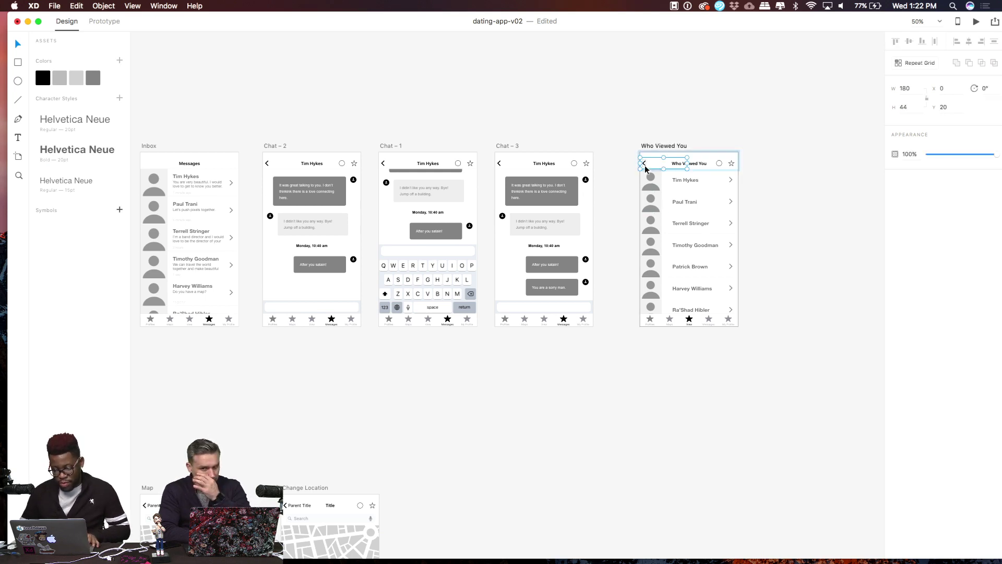
key("Delete")
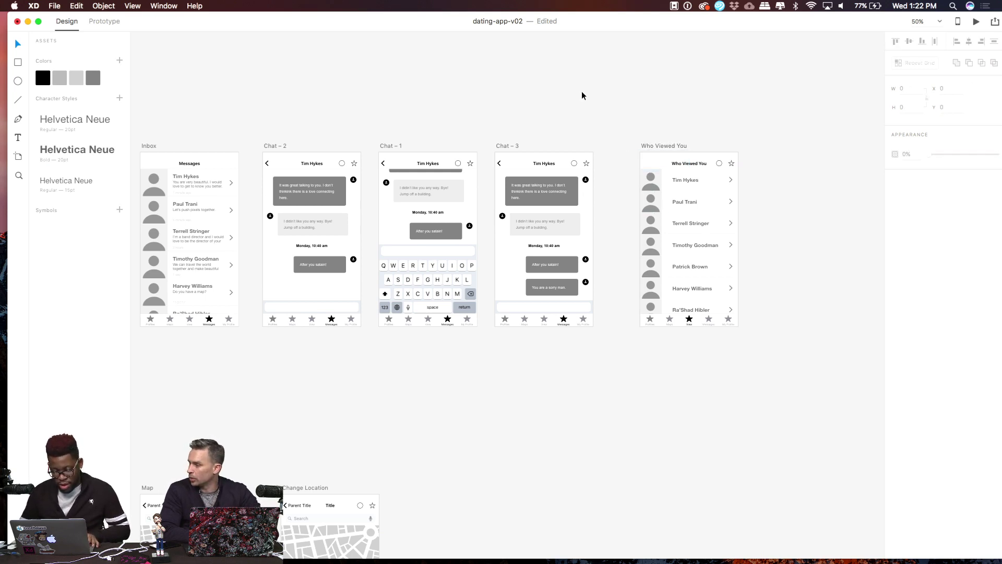
Look over the headers and layouts of the Map, Change Location, Profiles and onboarding artboards
scroll(582, 91, "left", 5)
scroll(582, 91, "down", 5)
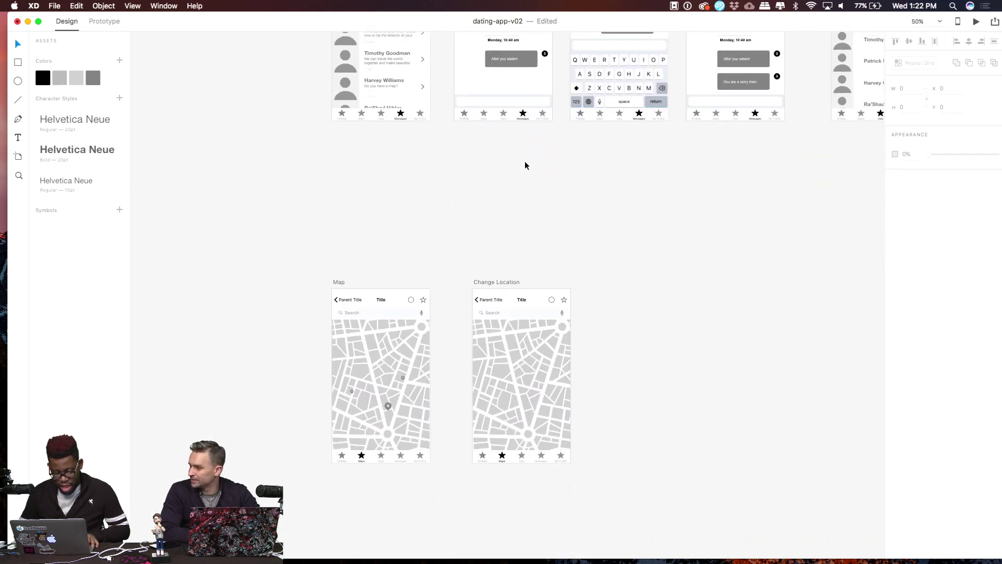
scroll(524, 161, "up", 8)
scroll(525, 161, "right", 1)
scroll(524, 160, "up", 12)
scroll(524, 161, "right", 2)
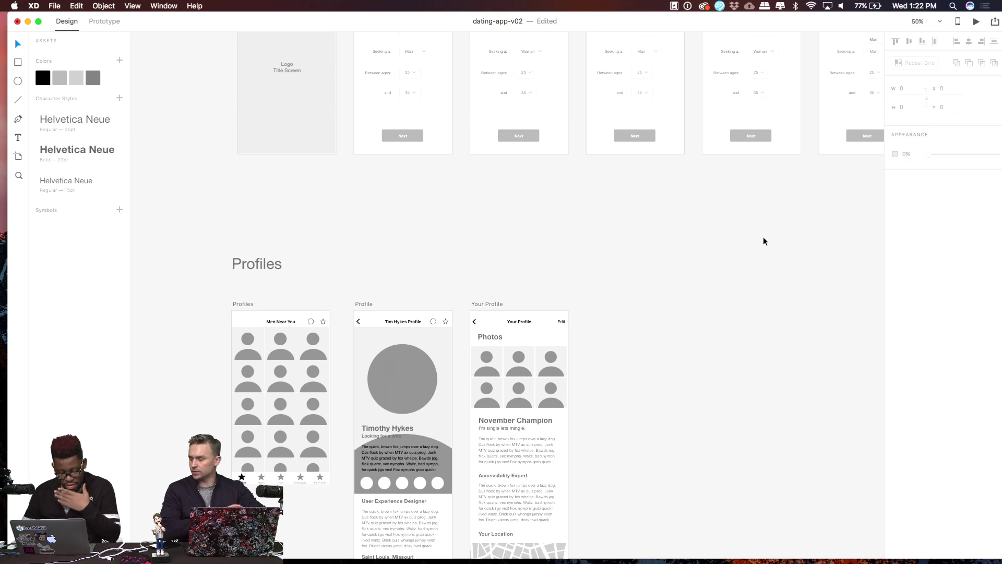
scroll(750, 276, "up", 5)
scroll(750, 276, "right", 1)
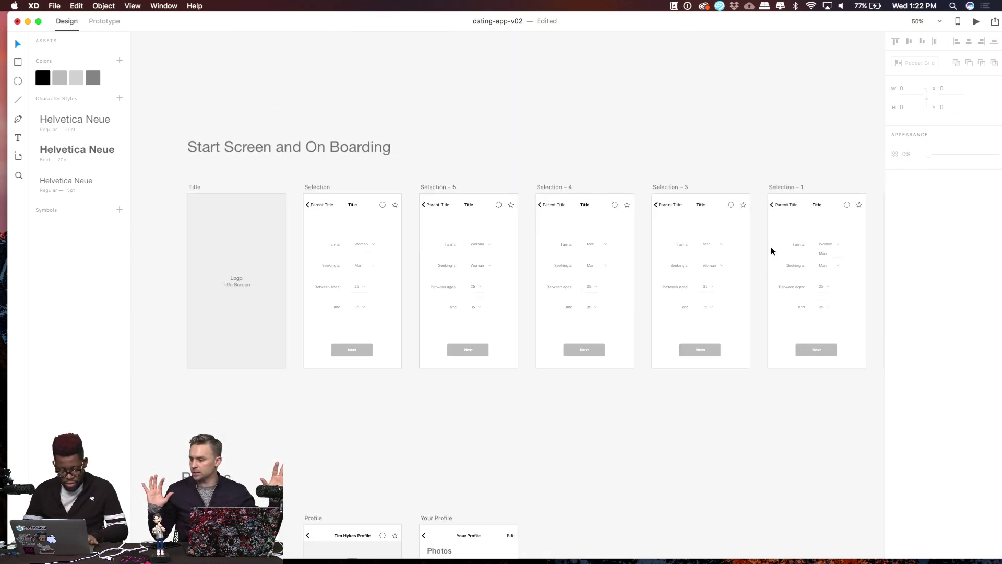
Select everything in the document and review all connections between the onboarding and profile artboards in Prototype mode
key("super+a")
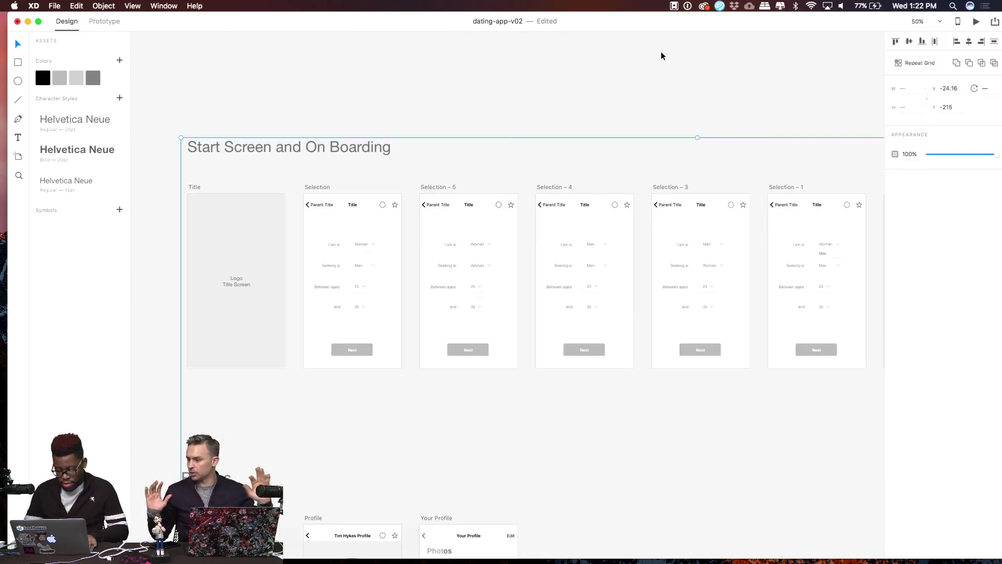
key("super+minus")
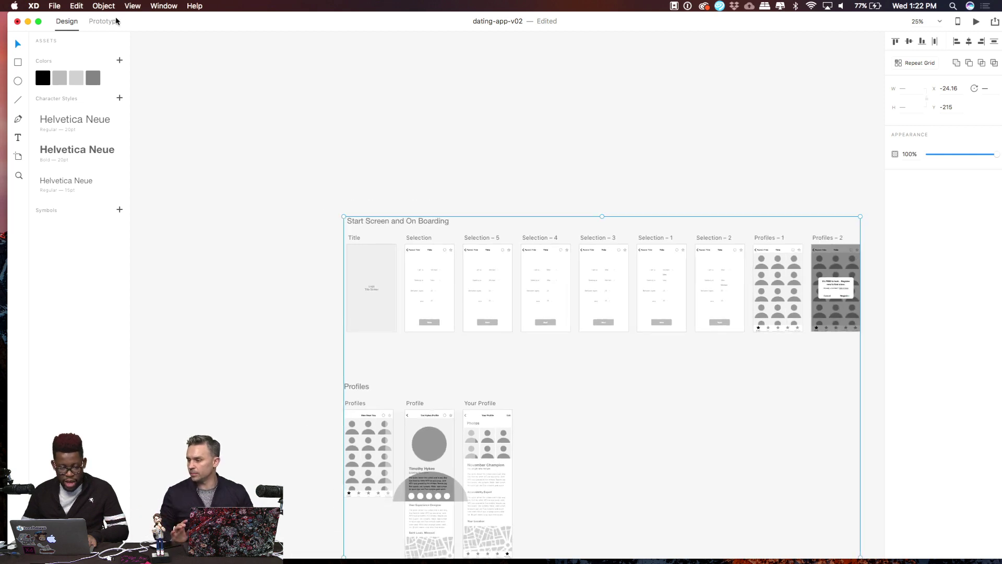
left_click(116, 21)
scroll(338, 180, "down", 3)
scroll(338, 180, "right", 2)
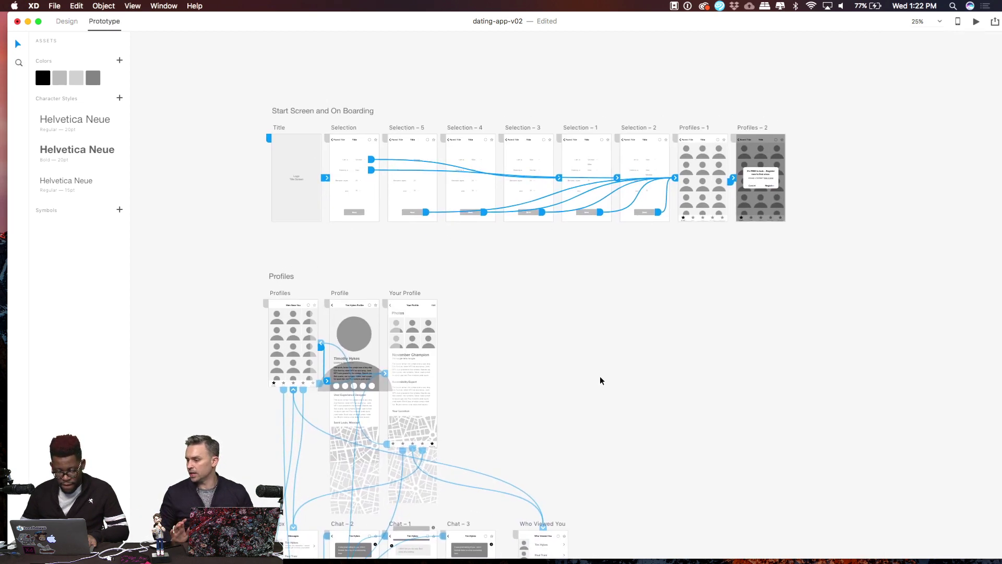
scroll(600, 376, "up", 1)
scroll(600, 377, "right", 1)
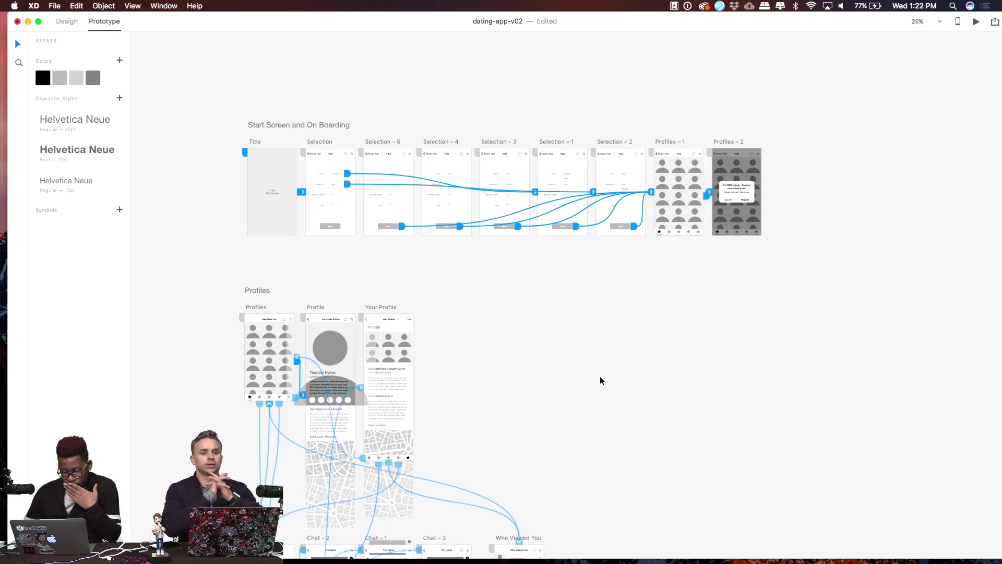
scroll(599, 381, "right", 2)
scroll(600, 380, "down", 1)
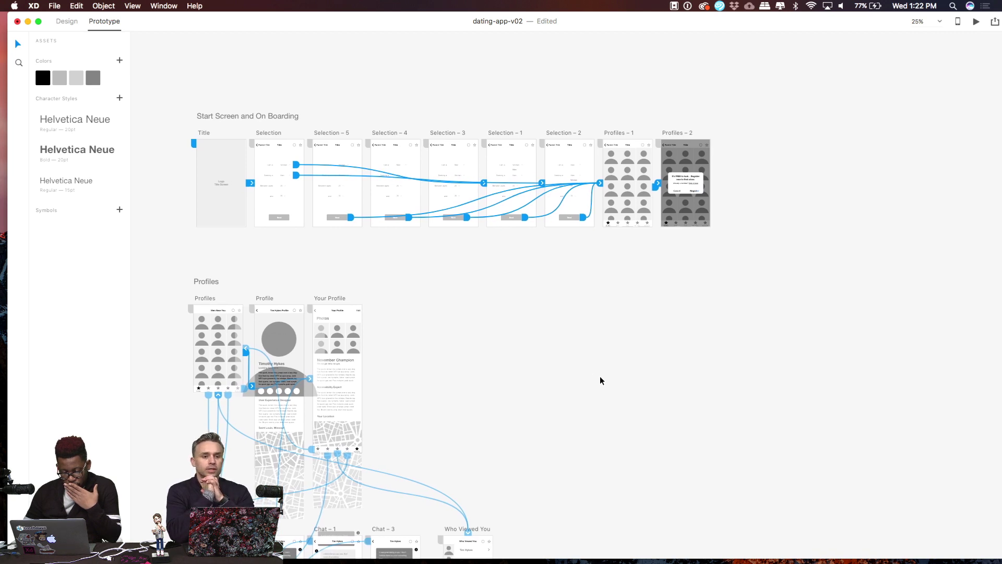
scroll(599, 380, "down", 1)
scroll(600, 378, "up", 2)
scroll(600, 378, "left", 1)
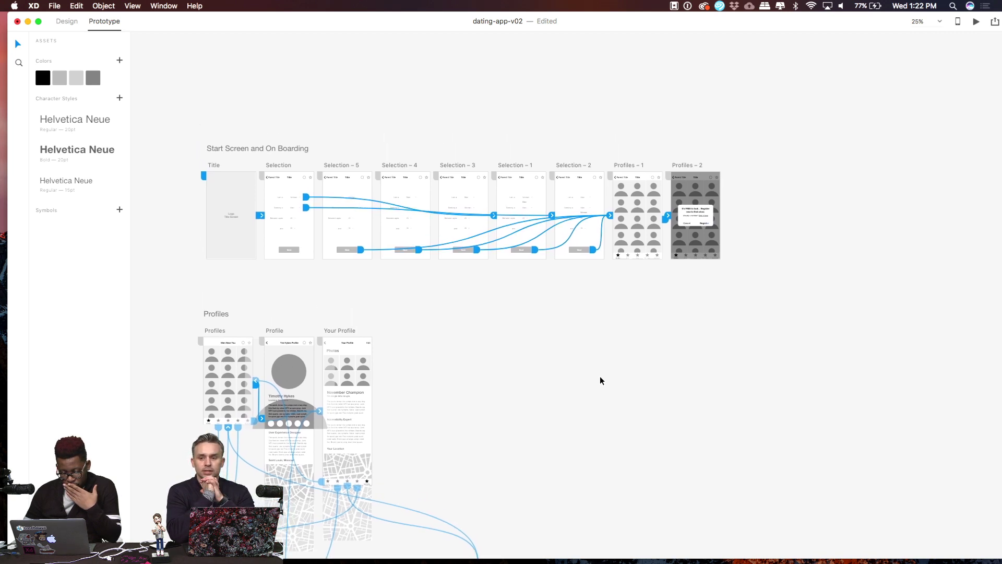
Examine the connections running from the Selection artboards to Profiles – 1 and Profiles – 2 in the onboarding row
scroll(600, 377, "down", 2)
scroll(600, 378, "right", 2)
scroll(600, 377, "up", 2)
scroll(600, 378, "right", 2)
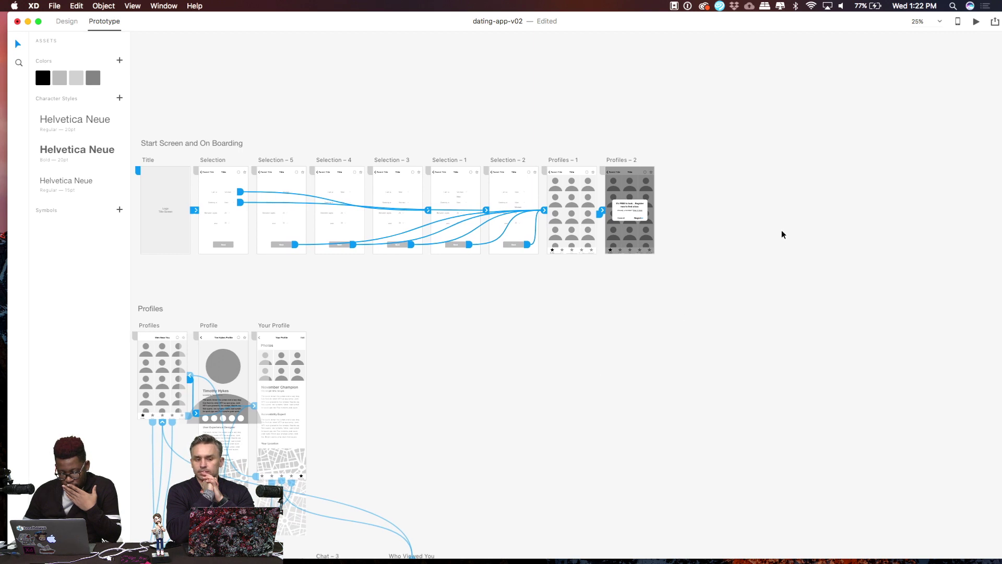
scroll(781, 234, "down", 5)
scroll(781, 235, "left", 4)
scroll(781, 234, "up", 6)
scroll(781, 235, "right", 8)
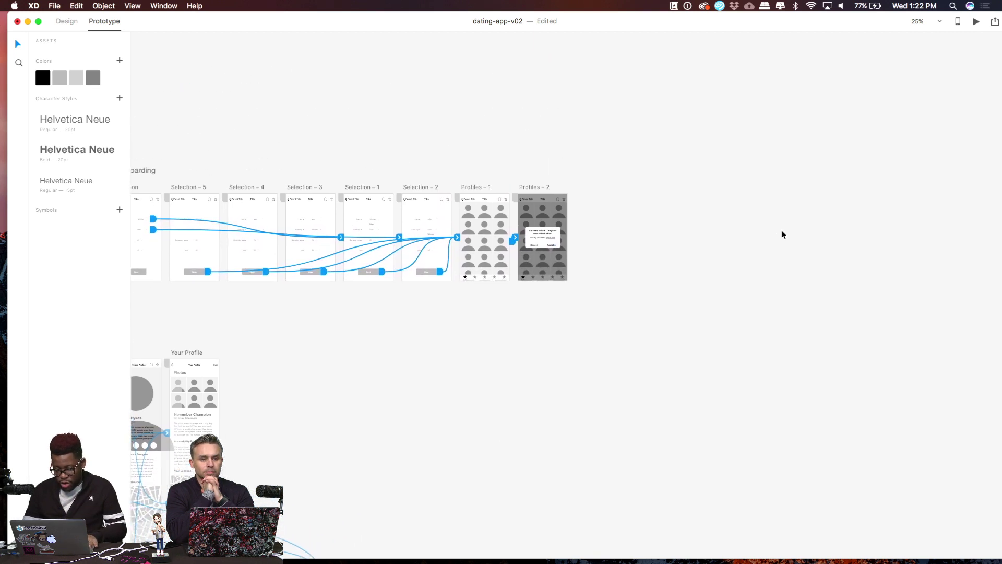
scroll(781, 235, "down", 1)
key("super+equal")
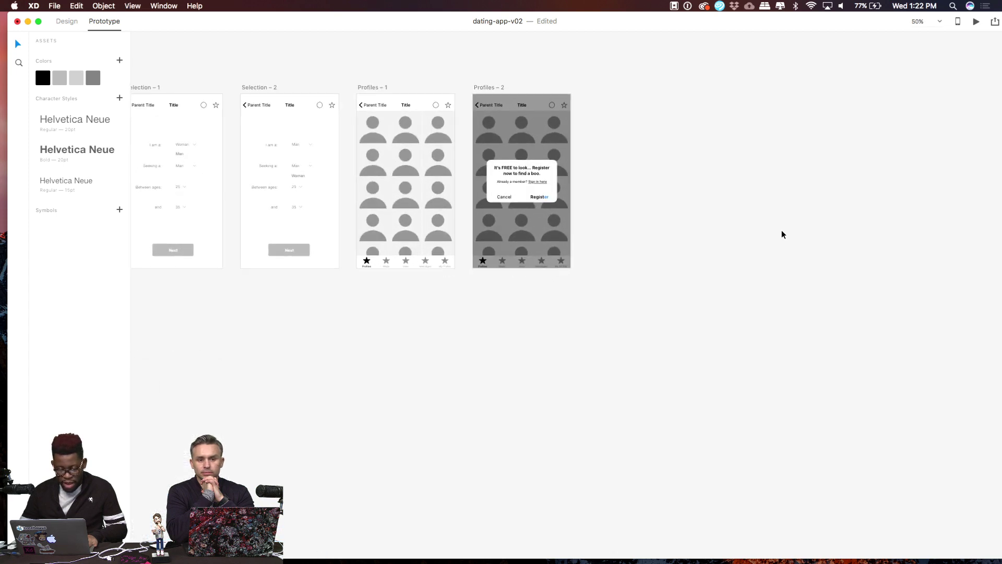
scroll(383, 107, "left", 10)
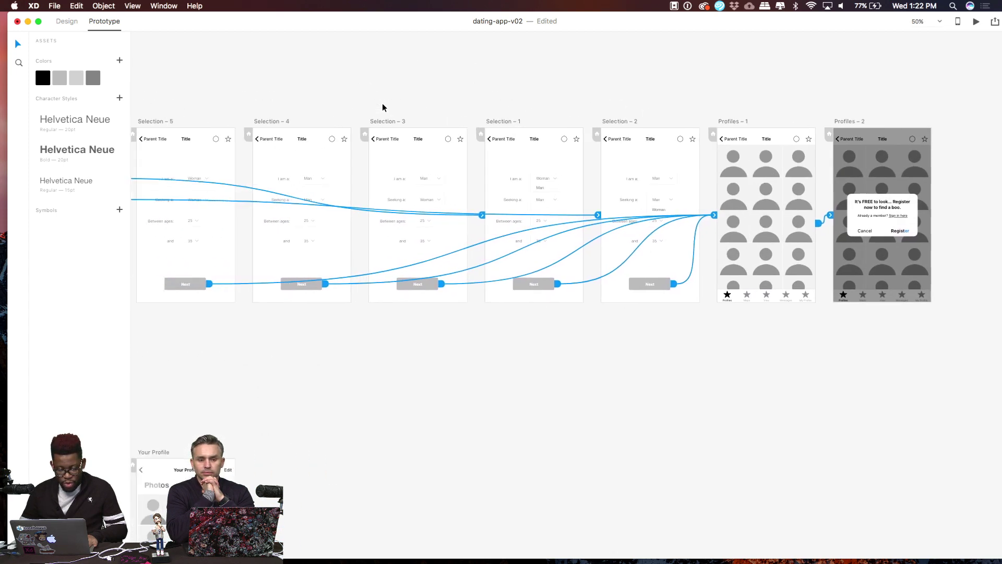
scroll(657, 67, "right", 5)
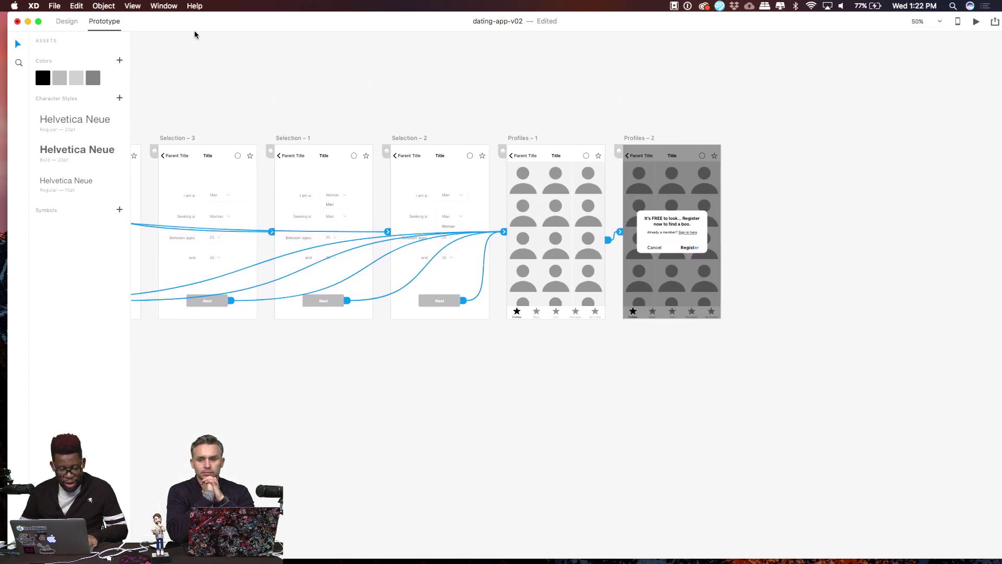
In Design mode, duplicate the Selection – 2 artboard and place the copy just past Profiles – 2 in the same row
left_click(67, 21)
scroll(422, 156, "right", 4)
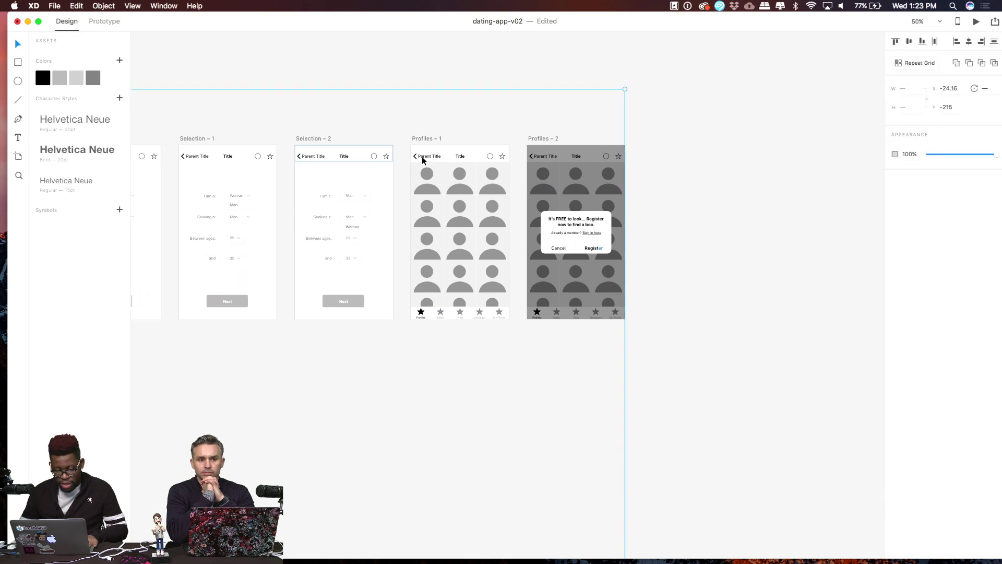
left_click(288, 139)
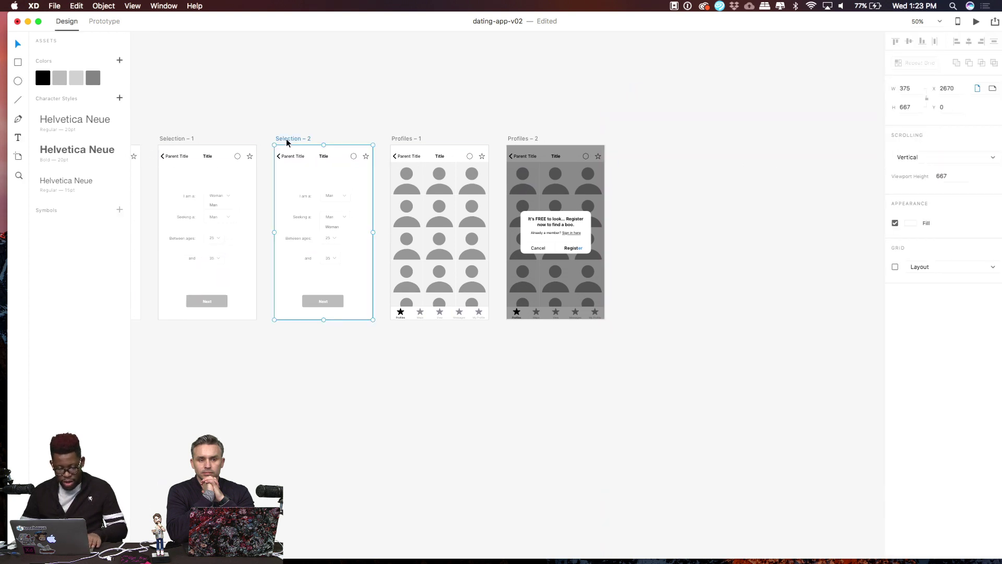
left_click_drag(286, 139, 641, 156)
left_click(656, 128)
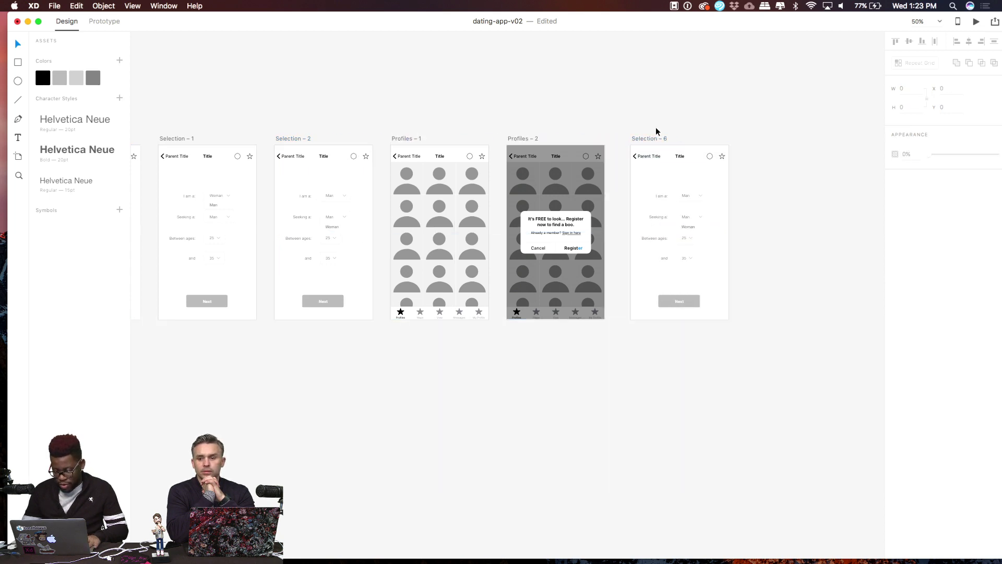
On the copied artboard, delete the "I am a:" dropdown's box and its Man value, and move the label up
key("super+equal")
key("super+equal")
scroll(581, 173, "right", 10)
scroll(581, 173, "down", 3)
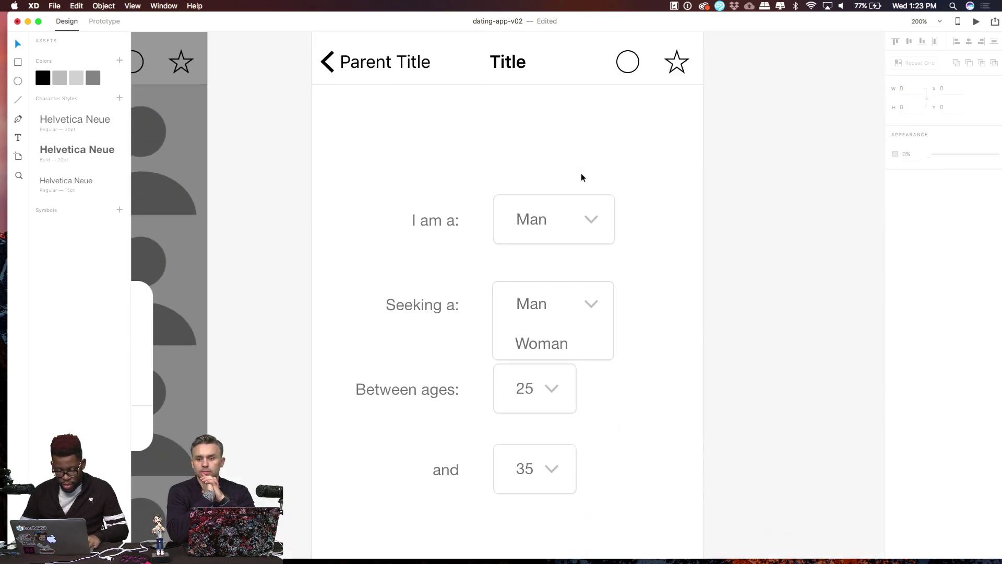
left_click(560, 222)
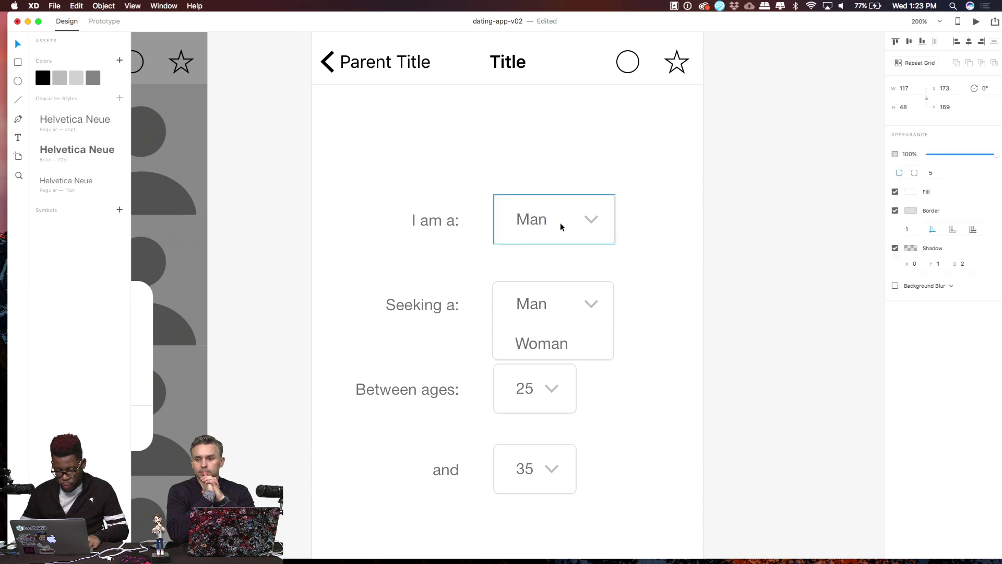
key("Delete")
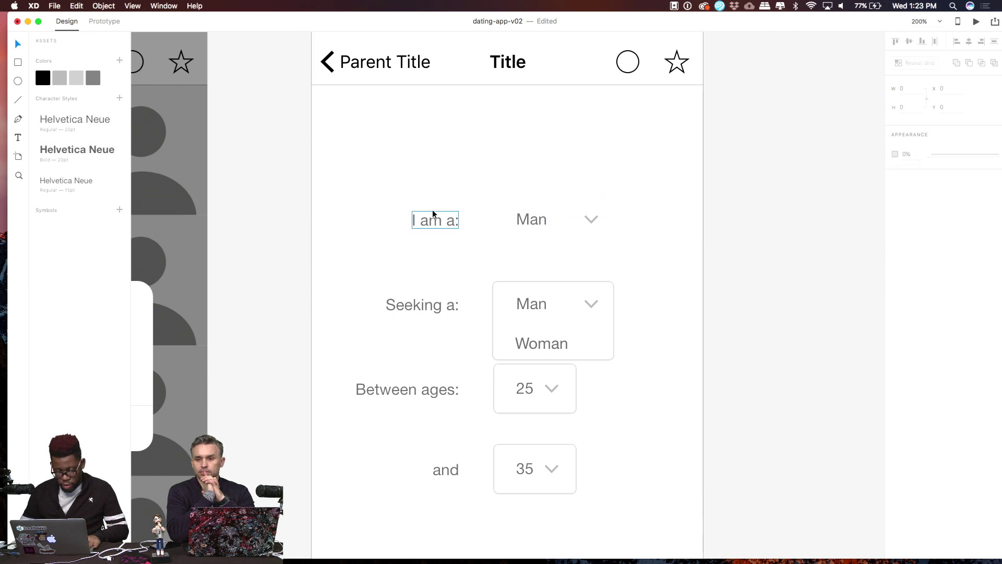
left_click_drag(436, 221, 420, 169)
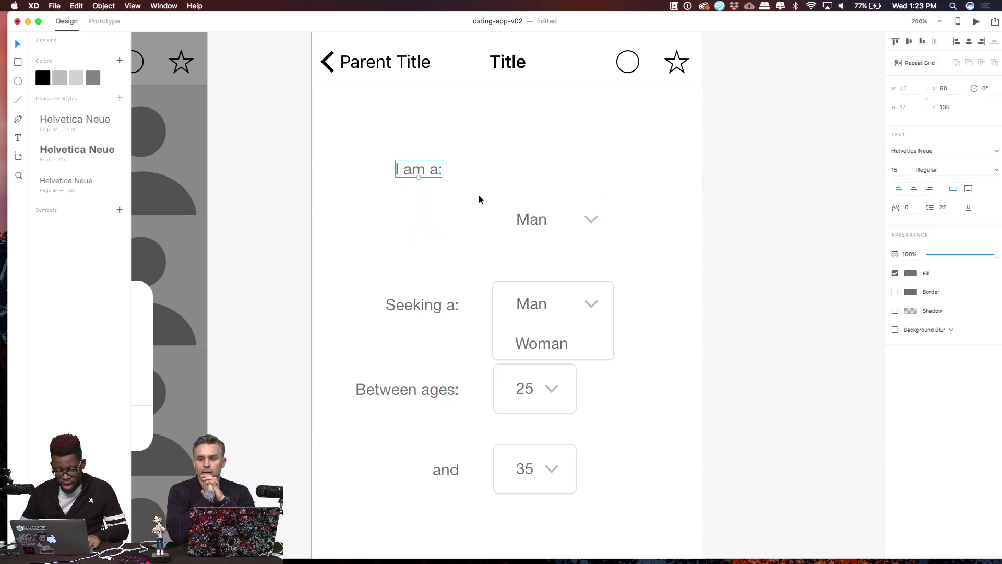
left_click(536, 219)
key("Delete")
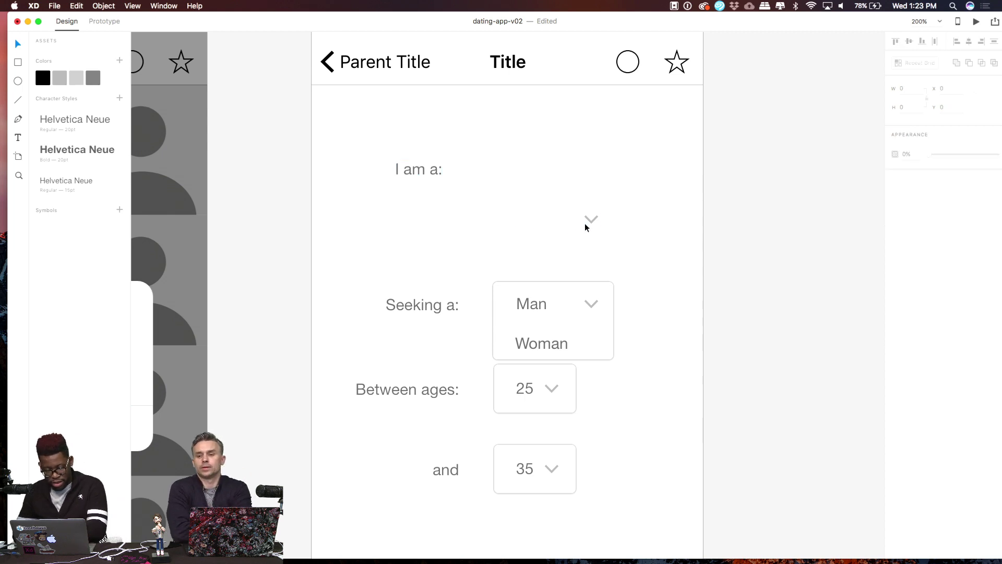
Draw an input field rectangle about 263 by 51 above the "Seeking a:" row, covering the leftover dropdown chevron
left_click(17, 63)
mouse_move(376, 214)
left_mouse_down()
mouse_move(638, 252)
mouse_move(651, 268)
left_mouse_up()
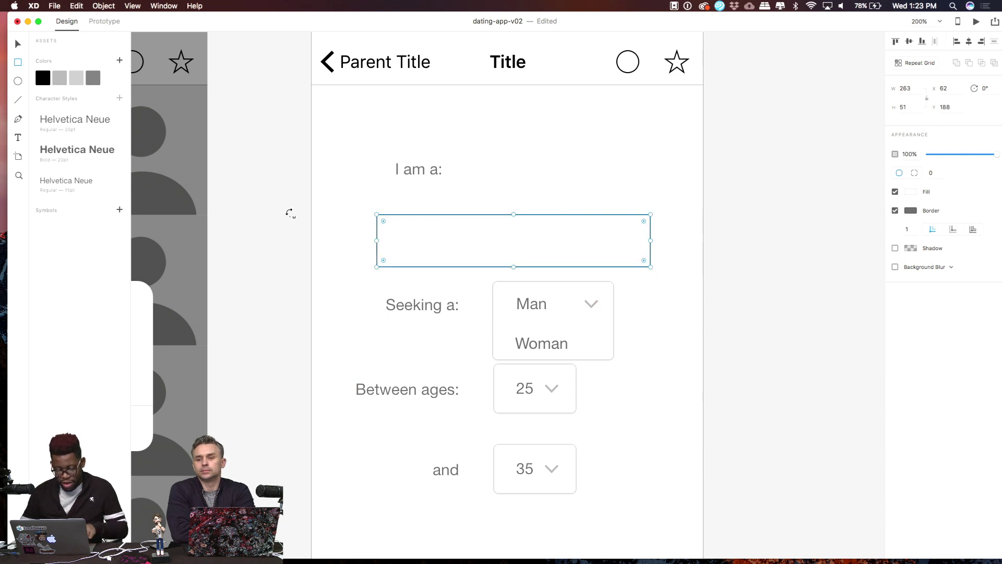
key("v")
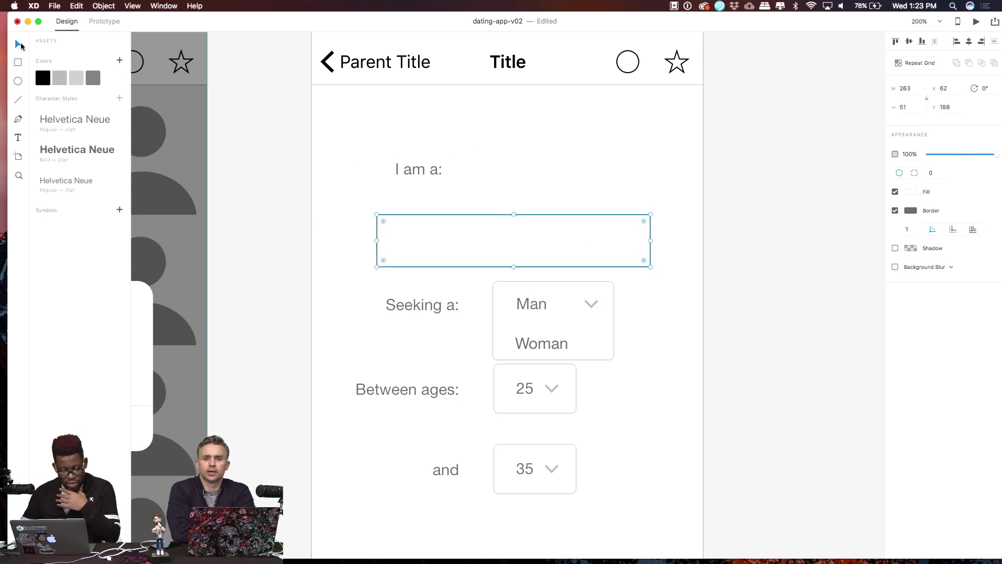
Move the "I am a:" label inside the new rectangle and change its text to "Email"
left_click_drag(431, 168, 427, 237)
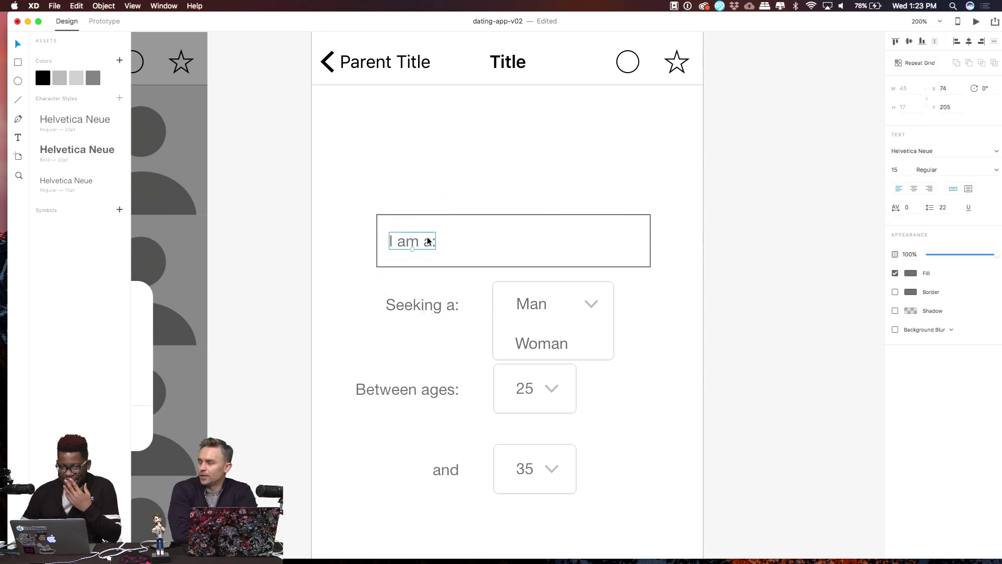
double_click(427, 236)
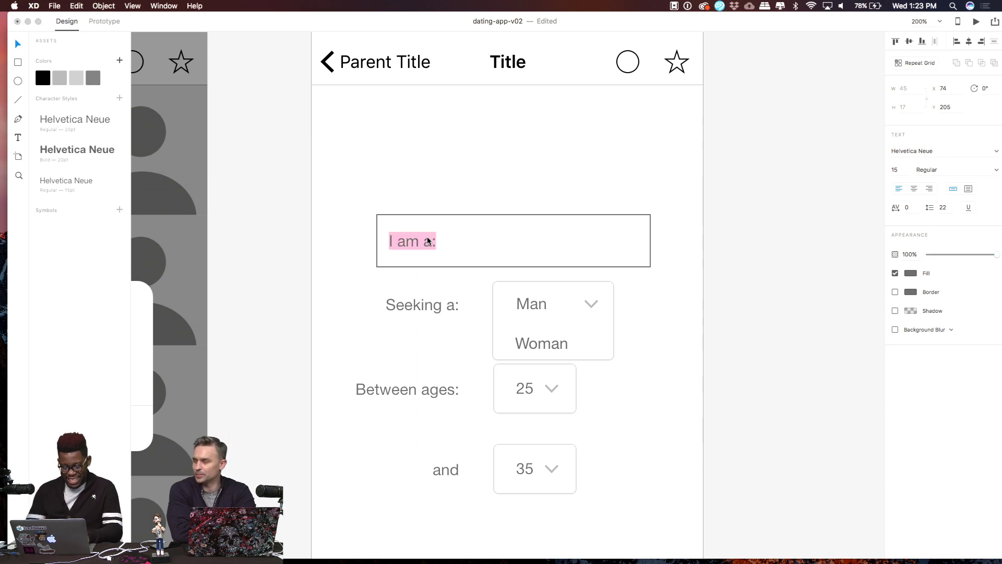
type("emai")
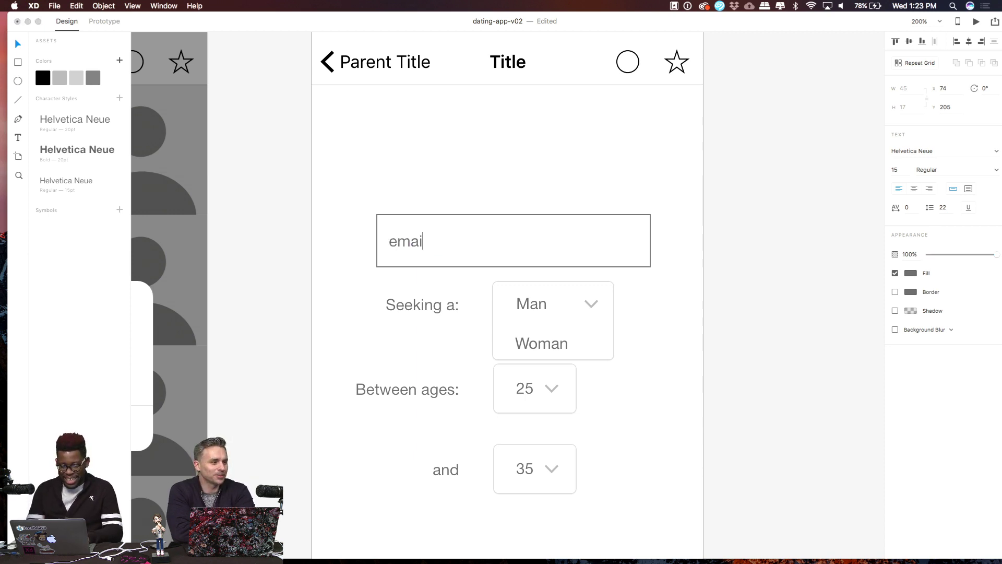
key("BackSpace")
key("BackSpace")
key("BackSpace")
type("Emai")
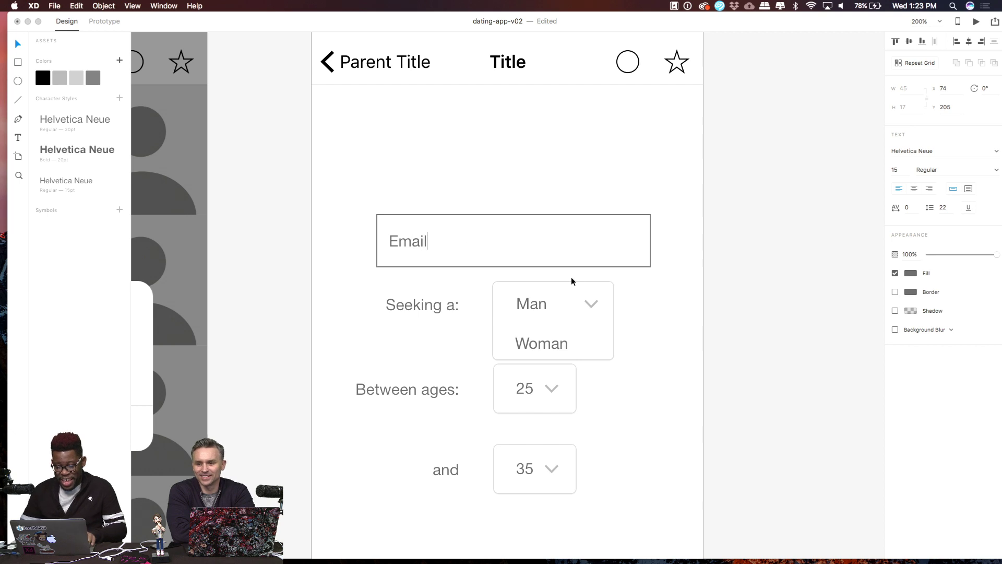
key("Escape")
Delete the "Seeking a:", "Between ages:" and "and" rows together with their dropdowns
scroll(632, 337, "down", 3)
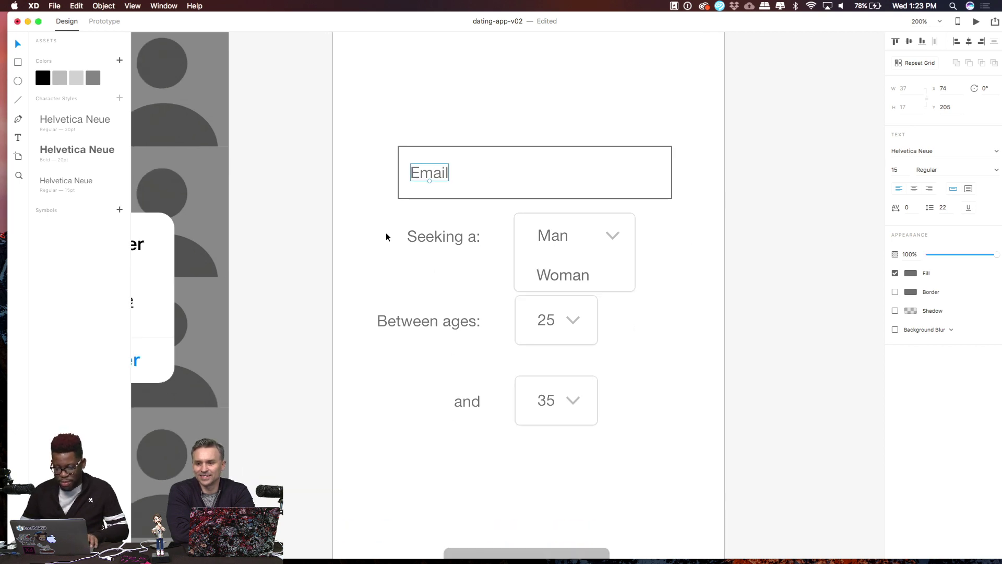
left_click_drag(386, 233, 656, 419)
key("Delete")
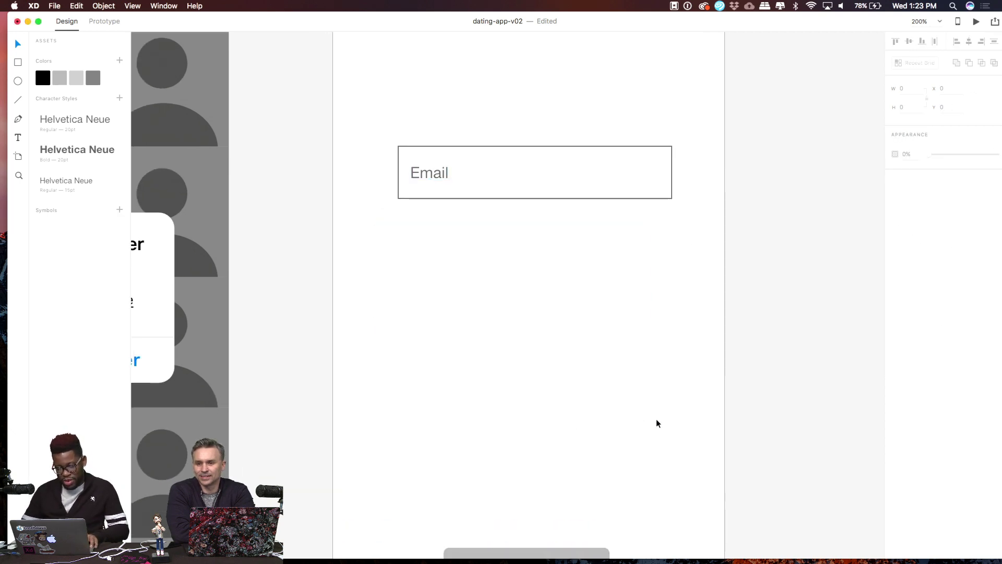
Duplicate the Email field about 82 px below the original and change the copy's text to "Password"
left_click_drag(391, 116, 441, 261)
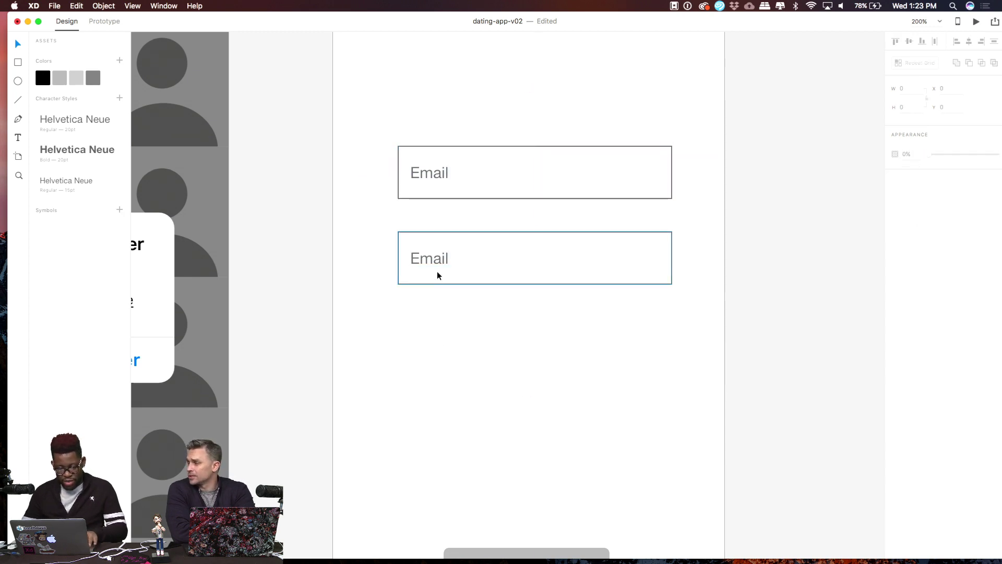
double_click(431, 261)
double_click(431, 261)
type("Pas")
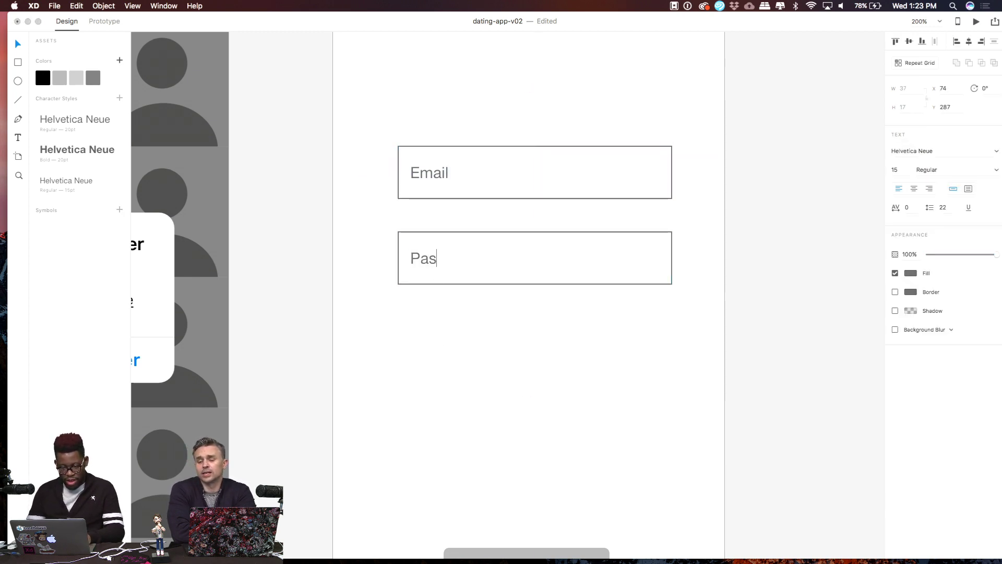
type("sw")
key("BackSpace")
type("sword")
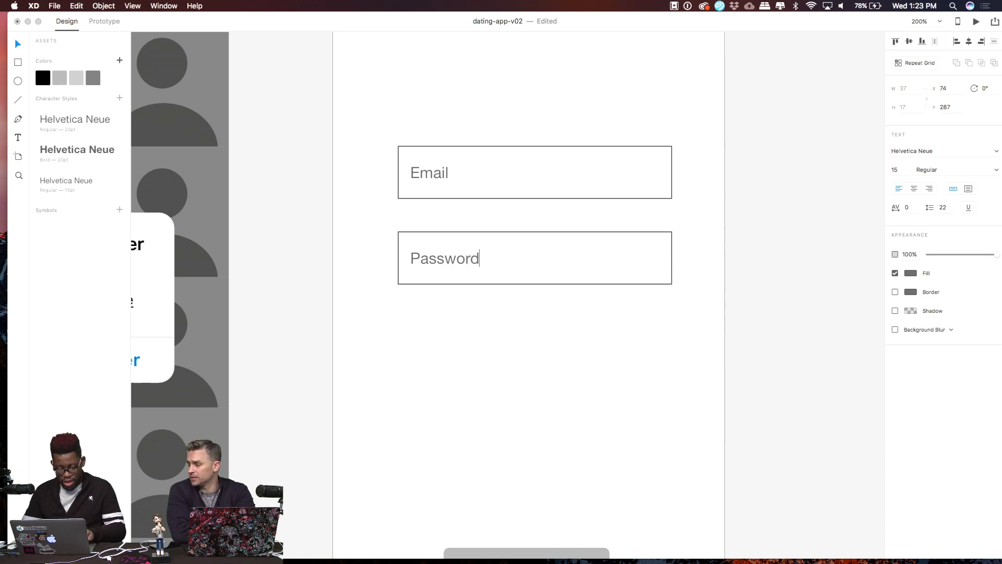
key("Escape")
Move the Email and Password fields up together so the group starts at Y 142
key("super+minus")
key("super+minus")
key("super+minus")
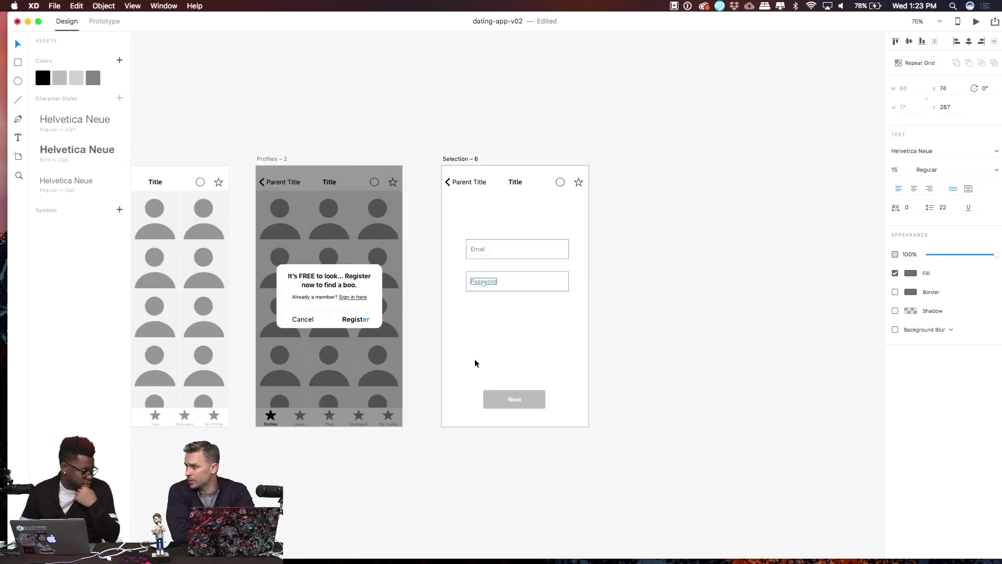
left_click(515, 361)
left_click_drag(456, 223, 518, 304)
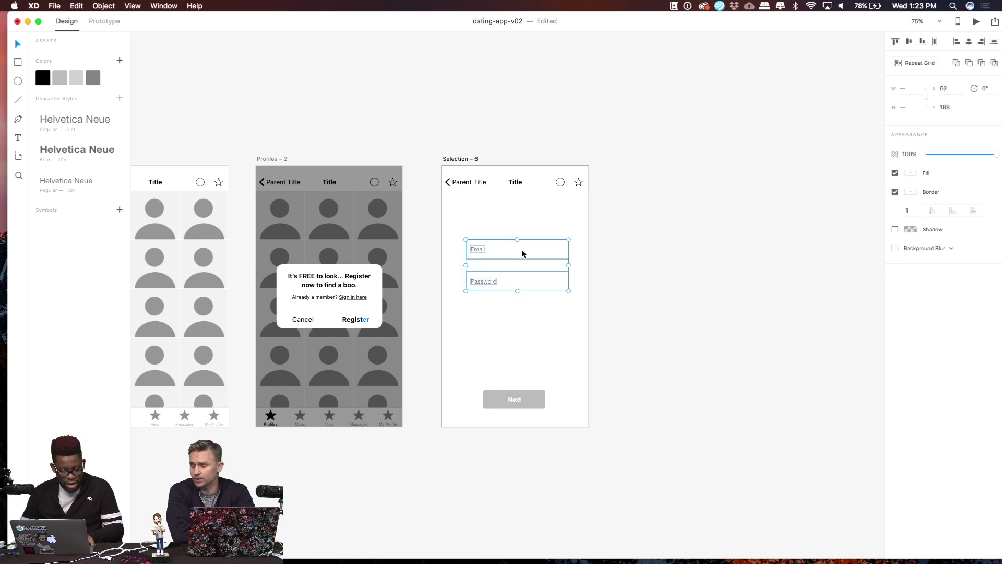
left_click_drag(522, 253, 514, 231)
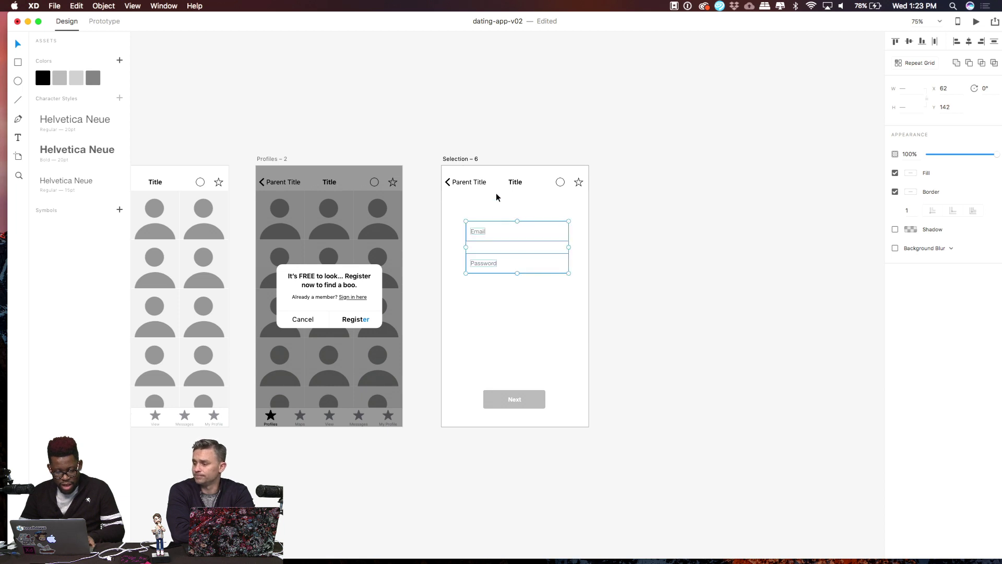
left_click(506, 357)
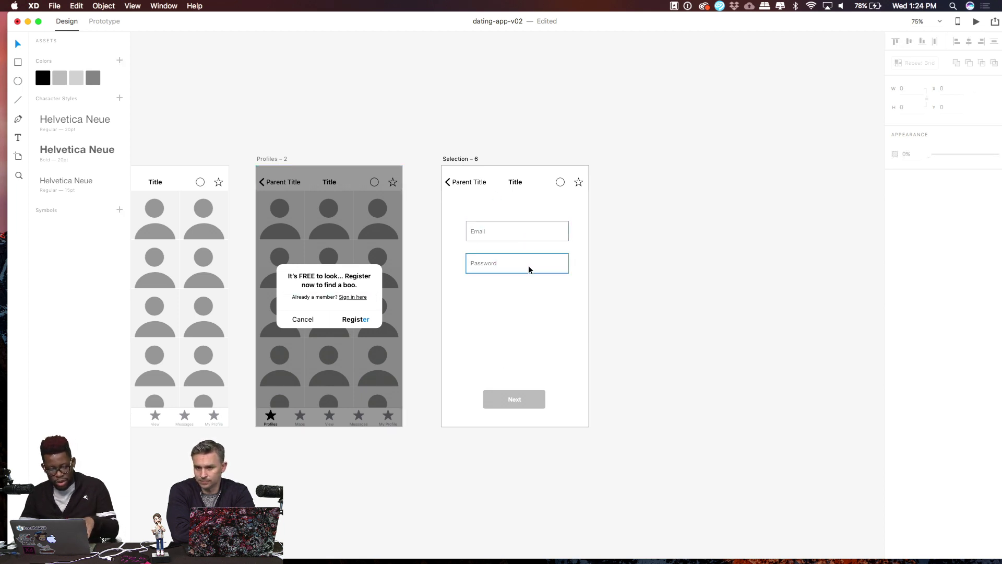
Look over the onboarding and profile rows and compare the new Email and Password screen with its neighbouring artboards
scroll(528, 266, "down", 5)
scroll(528, 265, "left", 5)
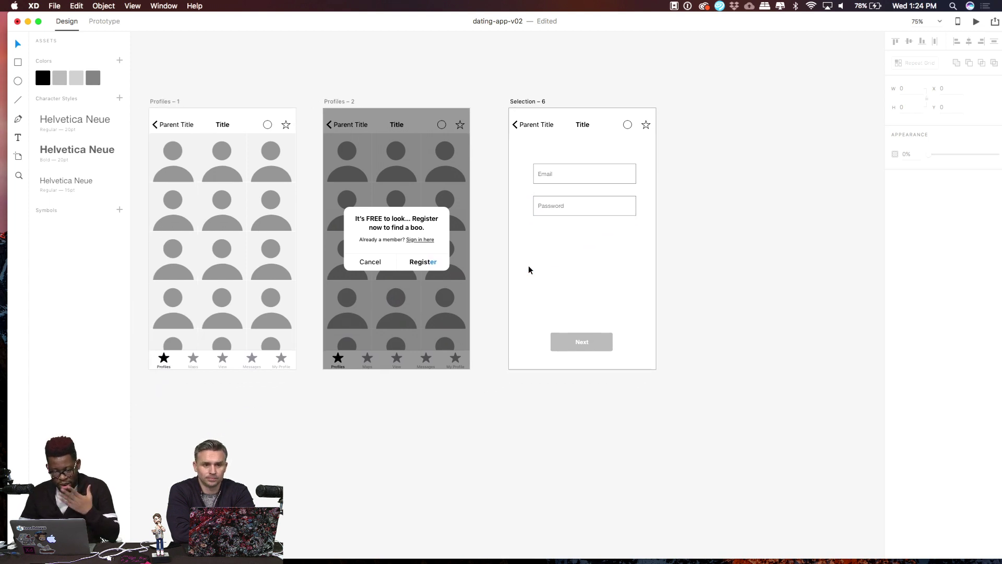
scroll(528, 265, "down", 10)
scroll(528, 265, "left", 5)
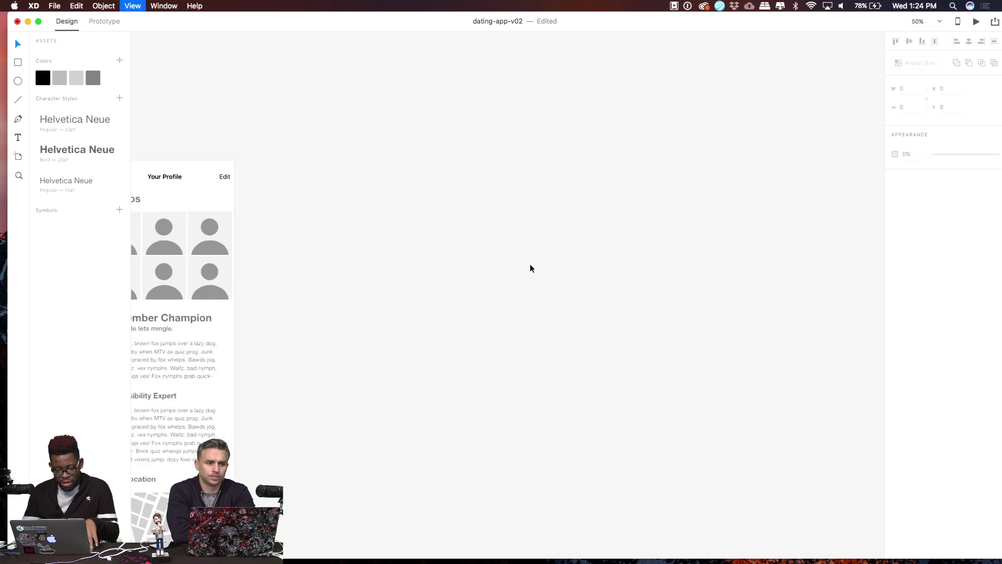
scroll(530, 268, "down", 5)
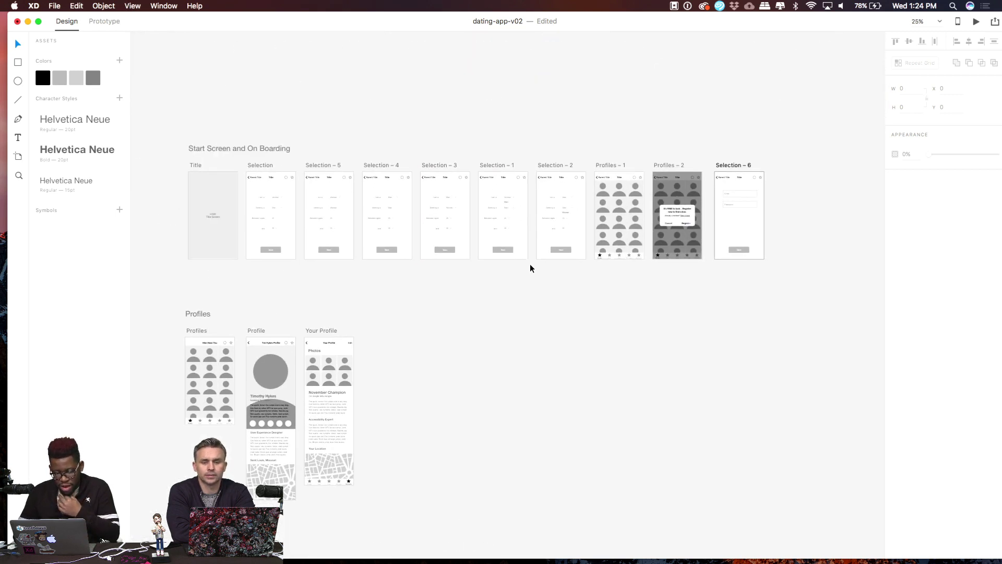
scroll(530, 264, "down", 1)
scroll(530, 264, "left", 1)
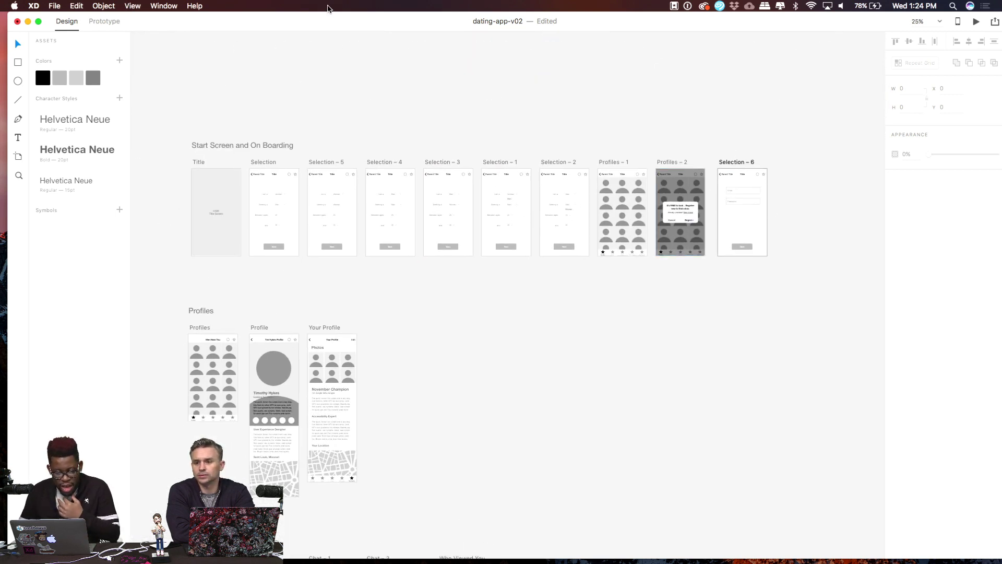
scroll(784, 158, "up", 3)
scroll(784, 158, "right", 3)
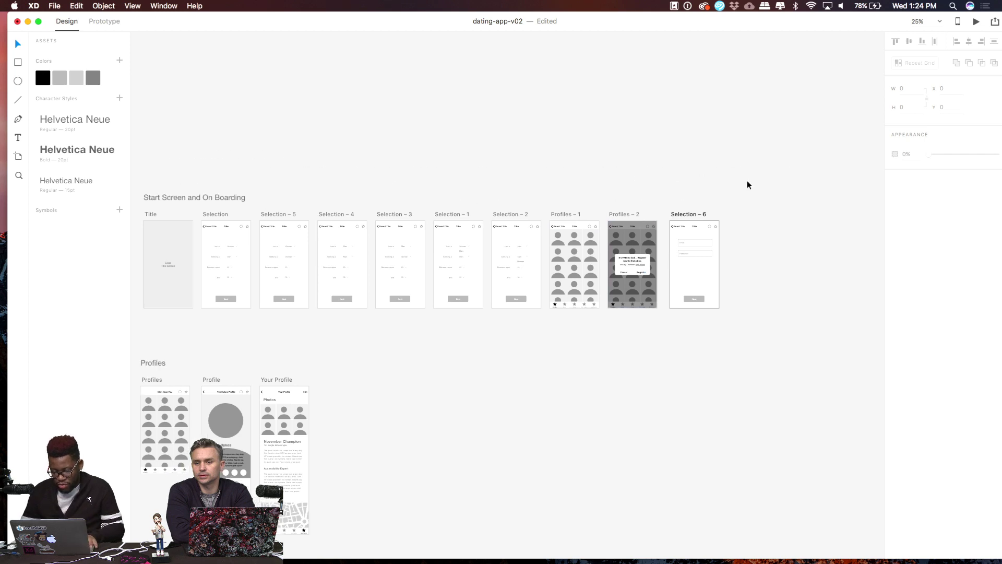
key("super+minus")
key("super+equal")
key("super+equal")
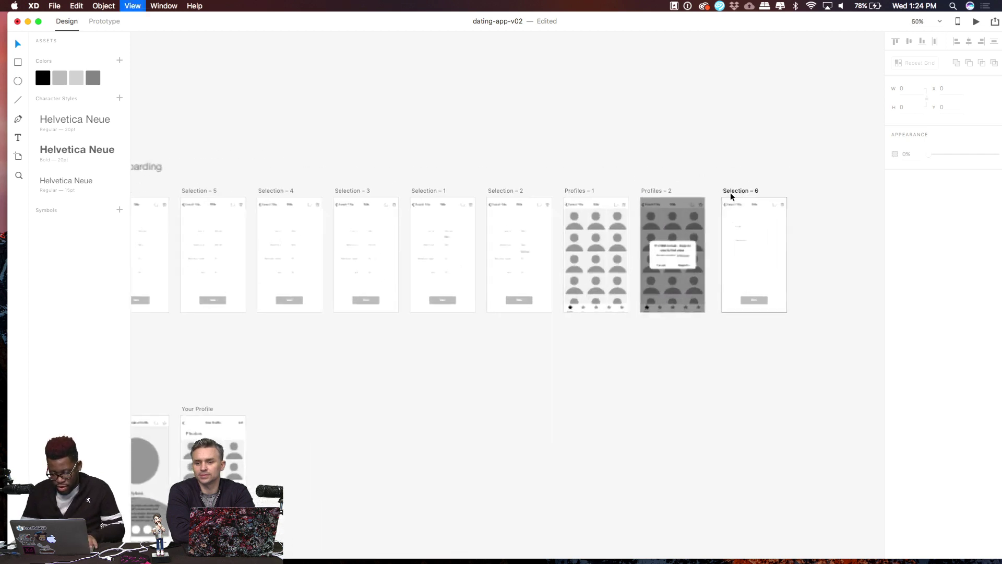
scroll(731, 192, "right", 10)
scroll(731, 192, "up", 3)
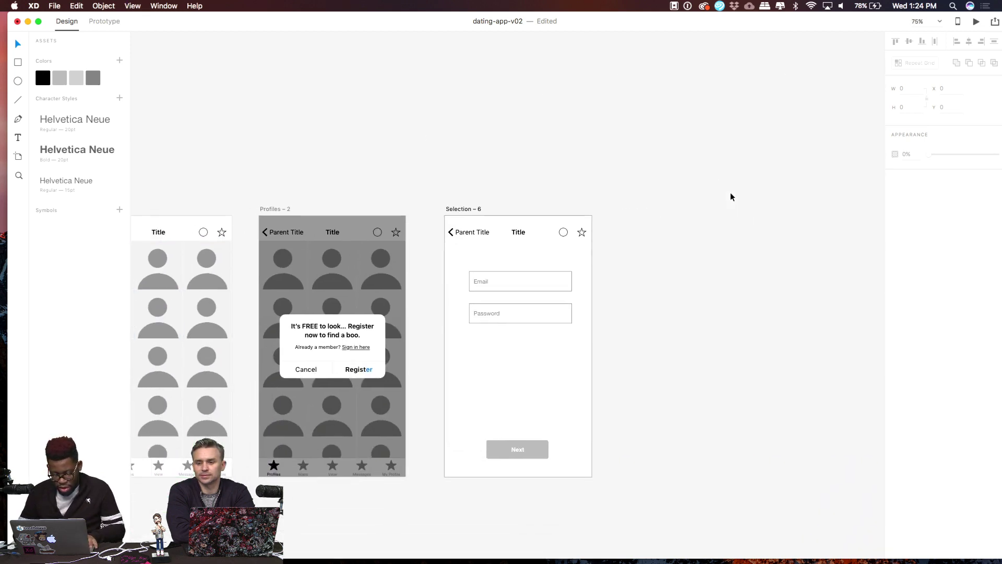
Change the button label on the Selection – 6 artboard from "Next" to "Submit" and centre the label horizontally on its button
scroll(546, 396, "down", 4)
scroll(546, 396, "left", 3)
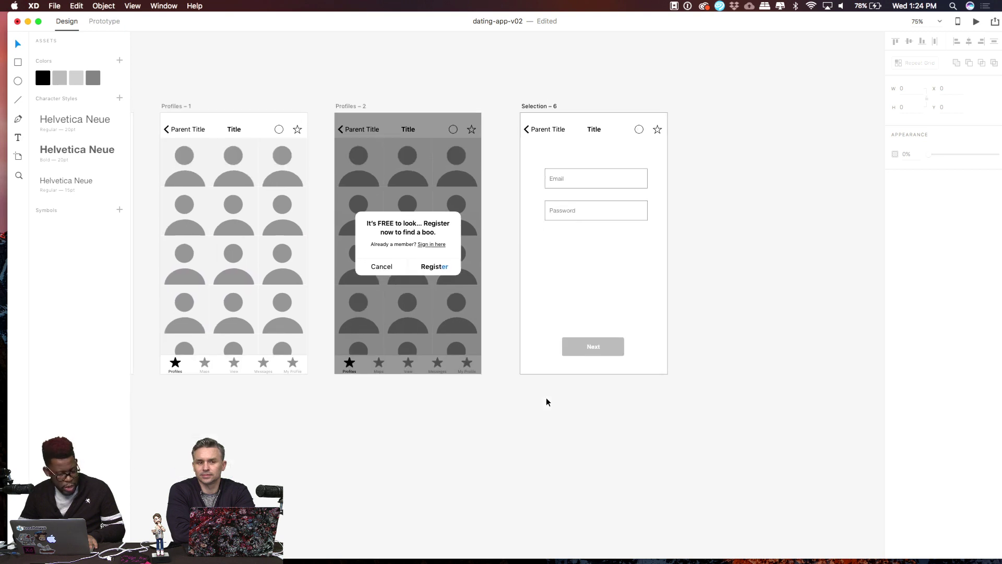
double_click(590, 359)
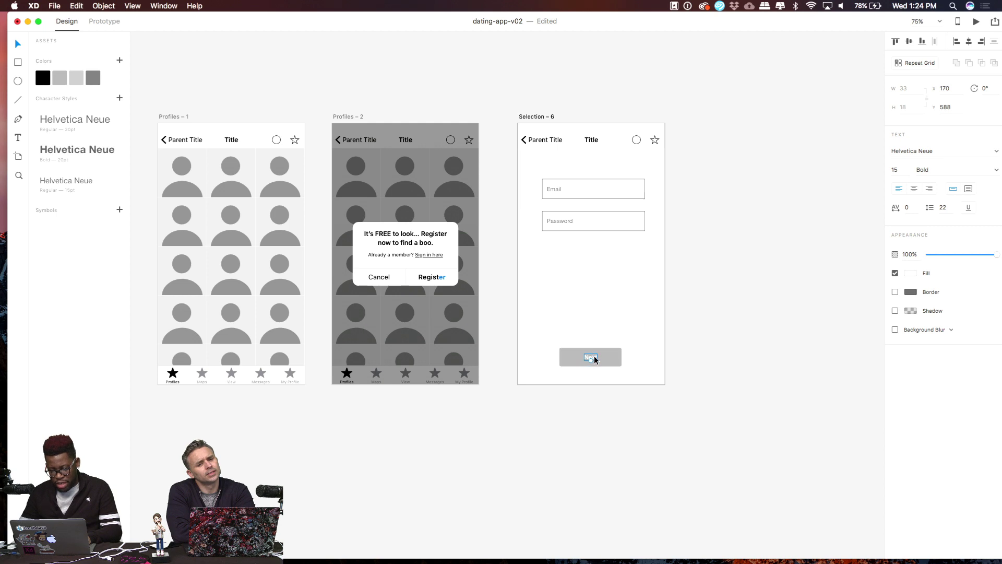
double_click(594, 356)
type("Con")
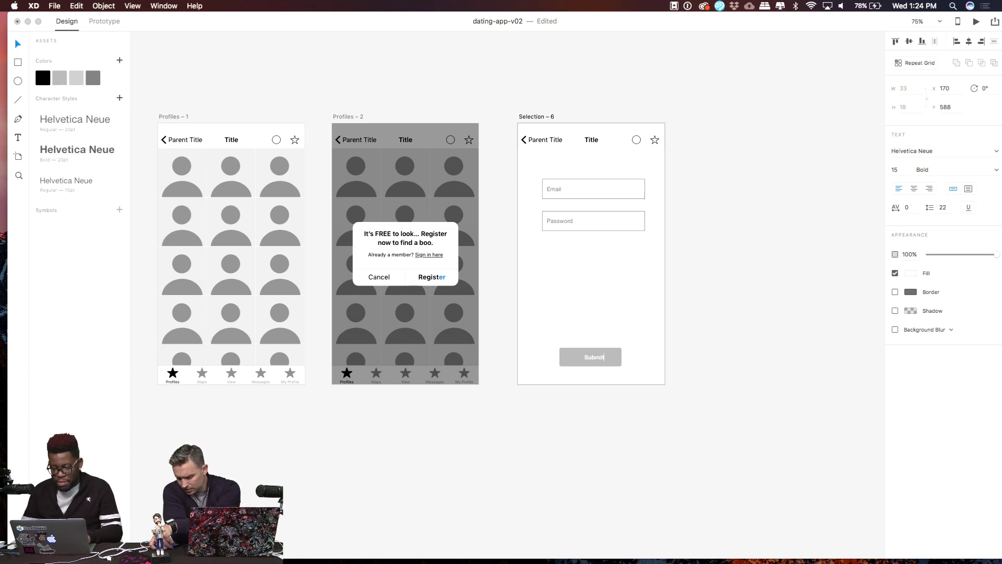
left_click(617, 355)
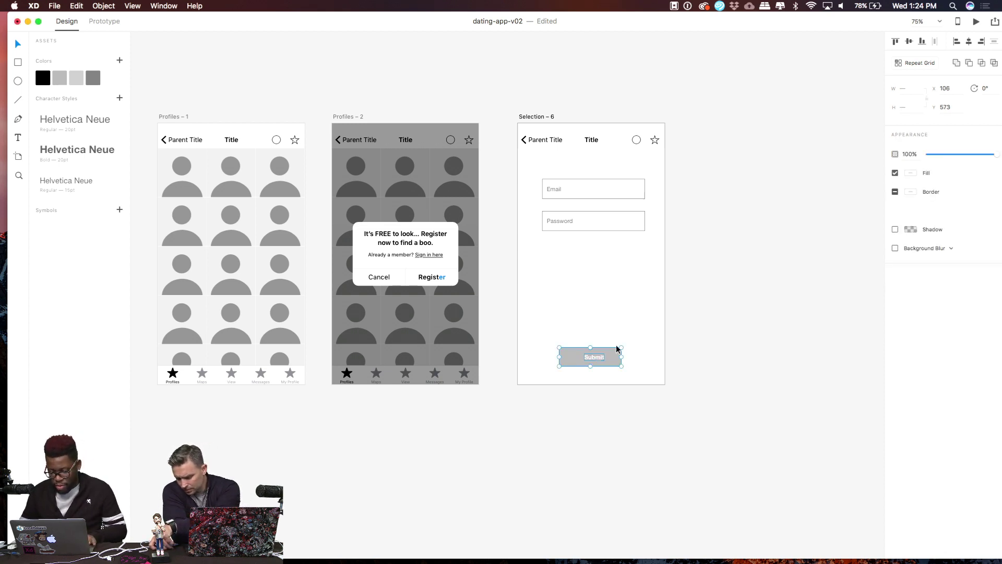
left_click(969, 41)
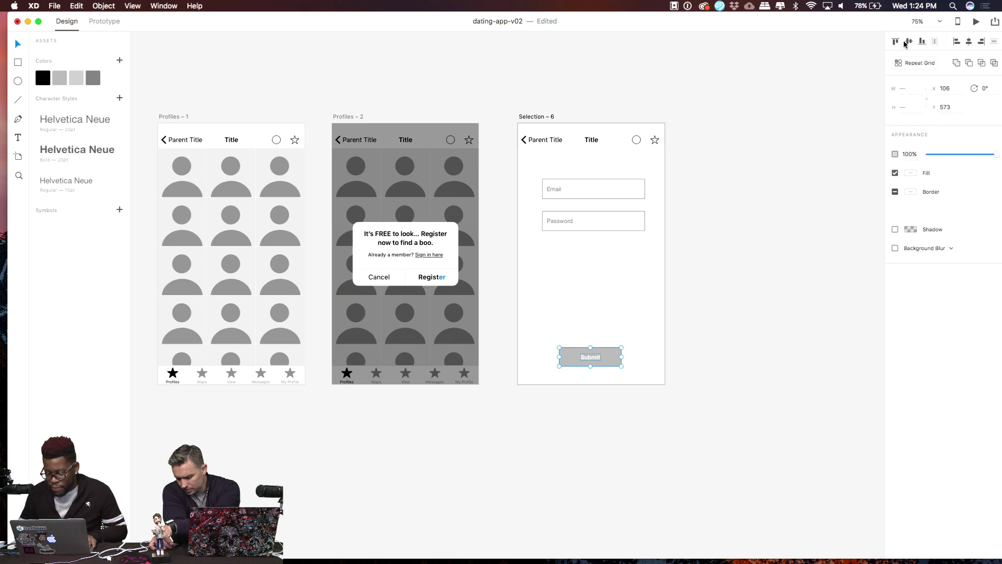
left_click(734, 353)
Link the Submit button on Selection – 6 to the Profiles artboard with a Dissolve transition, Ease Out easing and 0.4 s duration
key("super+minus")
key("super+minus")
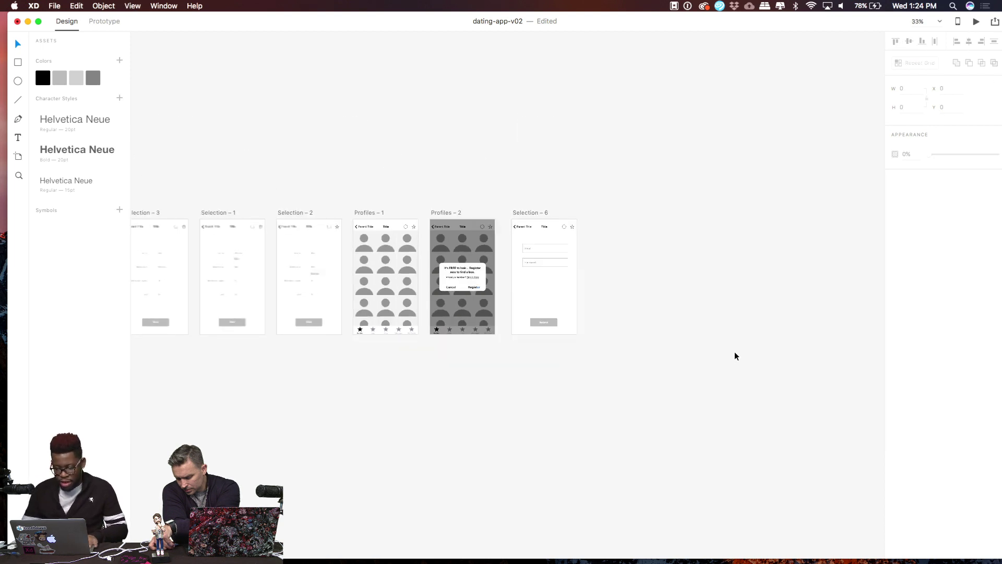
scroll(735, 356, "left", 10)
scroll(734, 356, "down", 5)
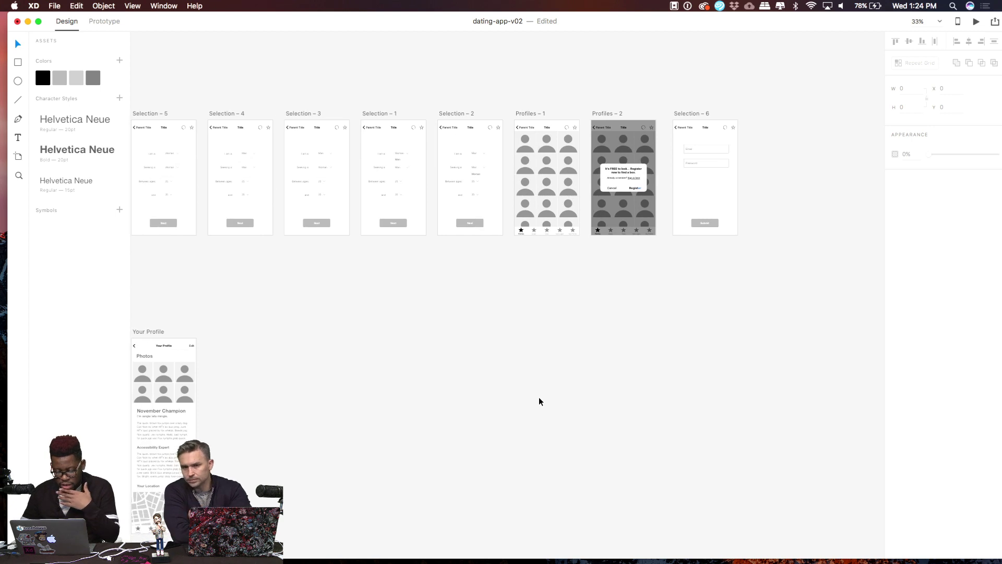
left_click(98, 21)
scroll(384, 215, "left", 5)
scroll(384, 215, "down", 1)
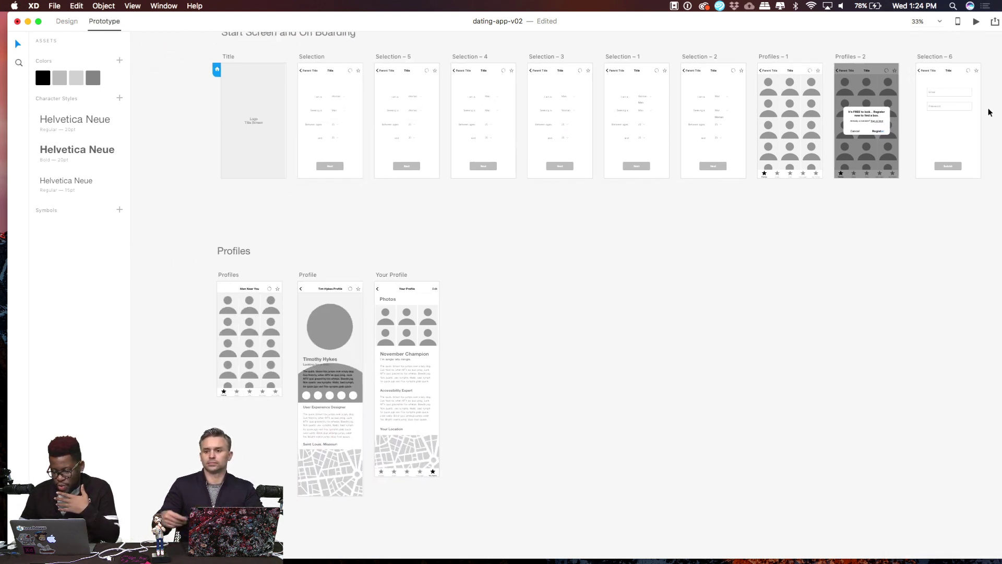
left_click(957, 165)
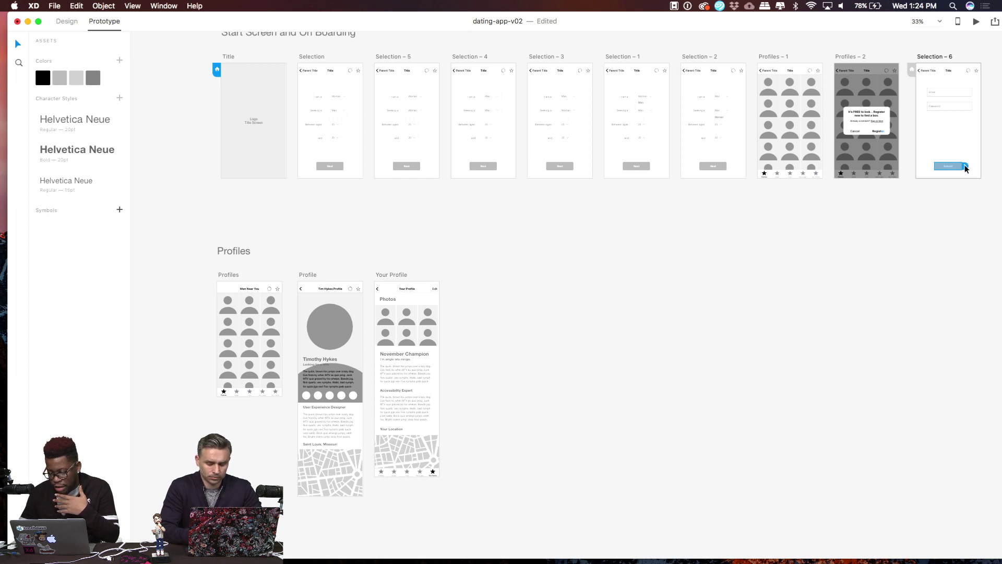
left_click_drag(964, 166, 239, 334)
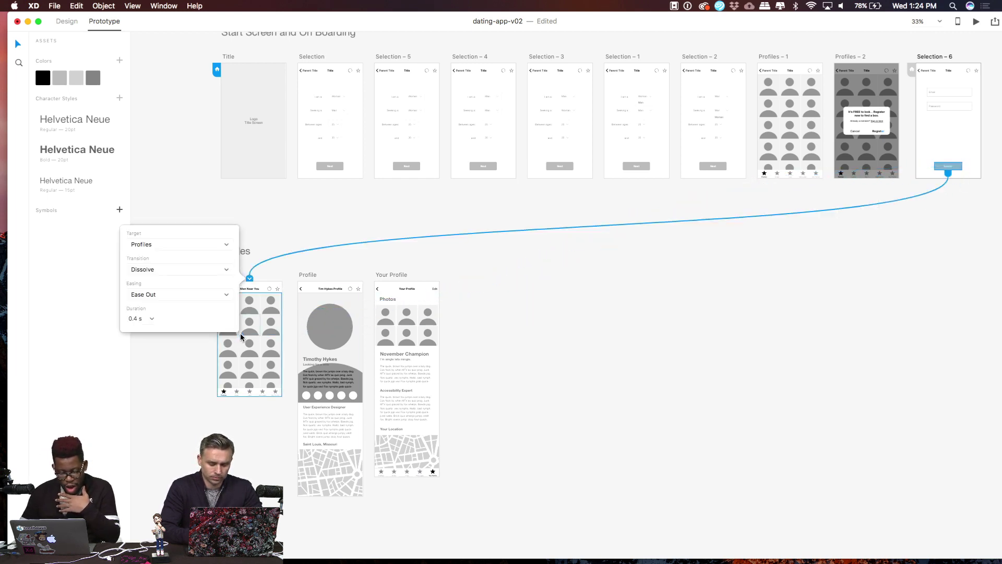
left_click(602, 311)
Preview the prototype from the Title screen, test the "I am a:" dropdown on the selection screen and close the preview
scroll(506, 187, "up", 3)
scroll(498, 184, "right", 1)
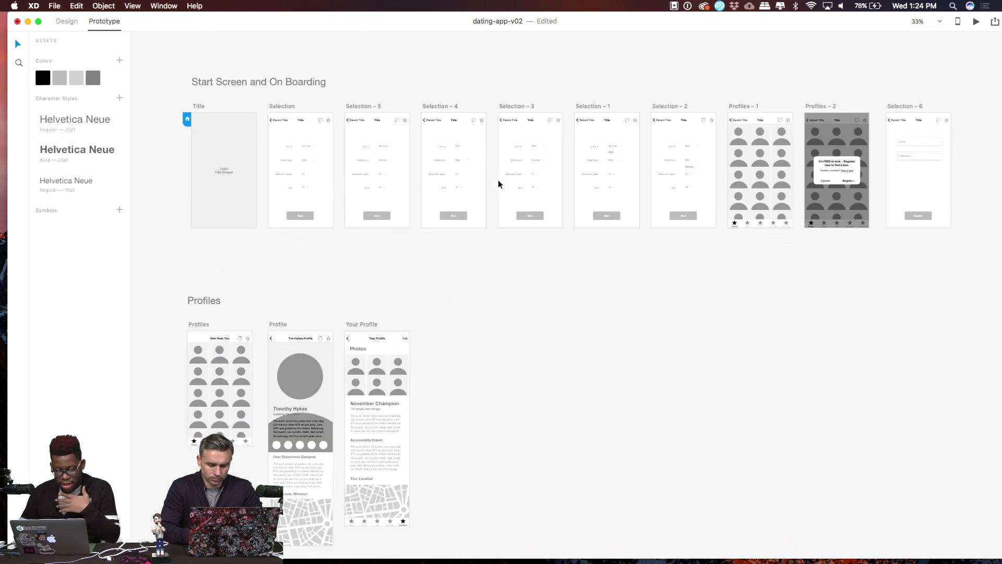
left_click(233, 163)
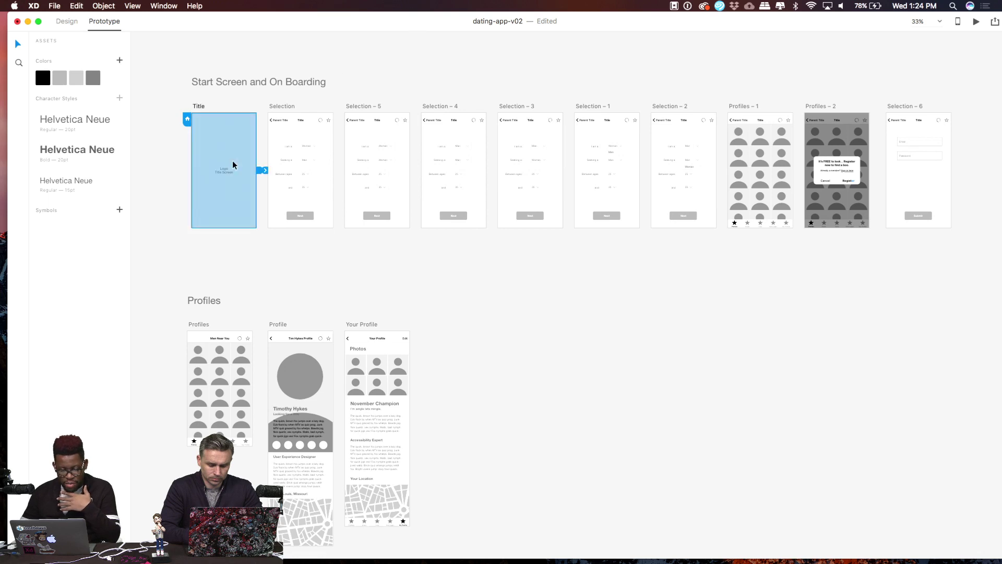
left_click(974, 22)
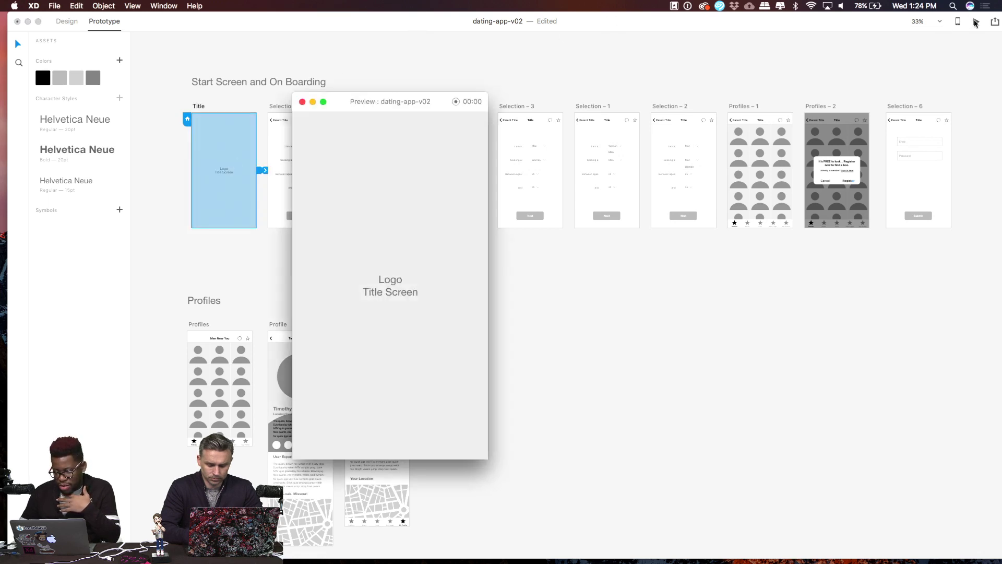
left_click(410, 276)
left_click(414, 214)
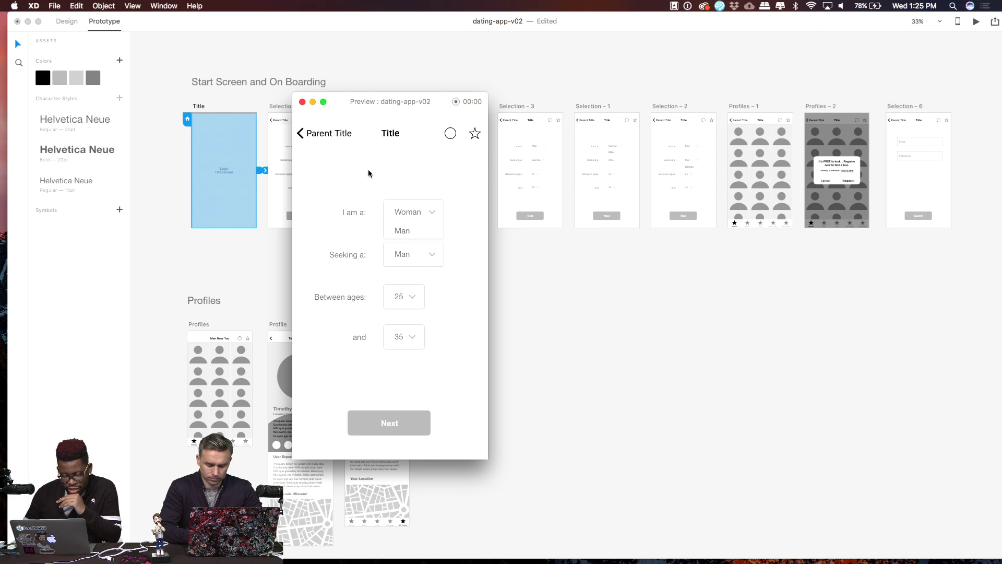
left_click(302, 102)
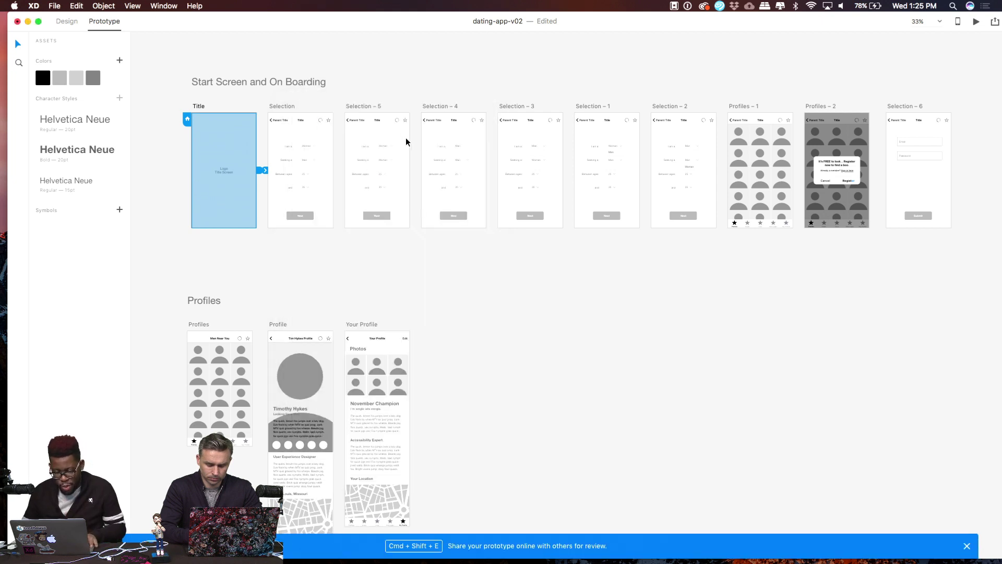
Link the "Man" option in the "I am a:" dropdown on Selection – 1 to Selection – 4 with Dissolve, Ease Out, 0.4 s
scroll(406, 137, "right", 2)
scroll(406, 136, "up", 1)
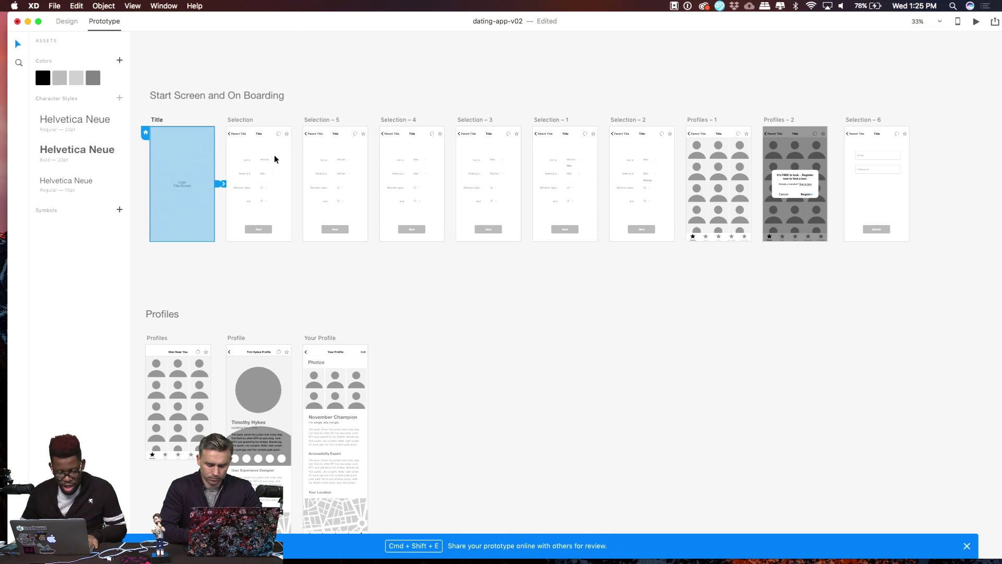
left_click(579, 166)
left_click_drag(581, 166, 445, 163)
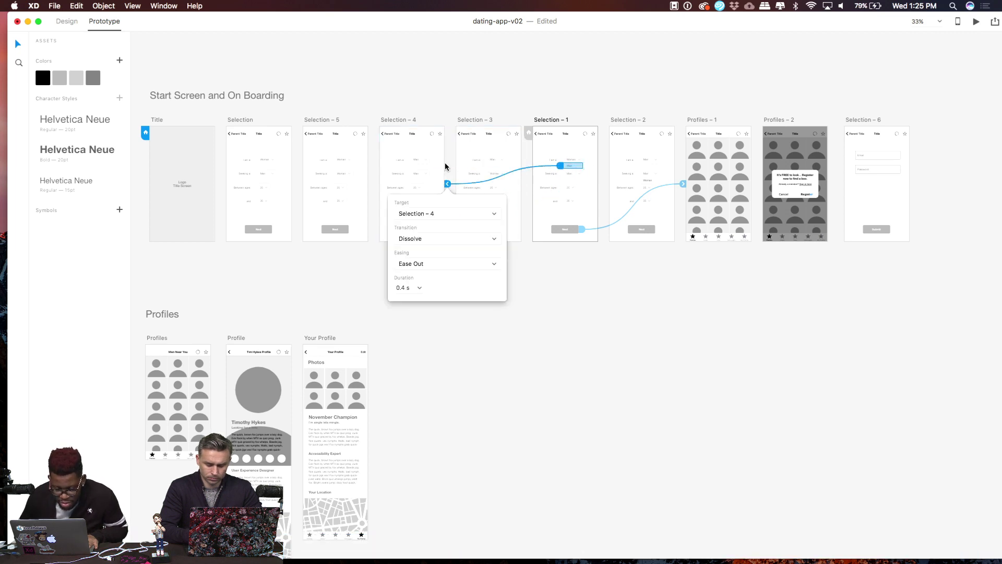
left_click(564, 341)
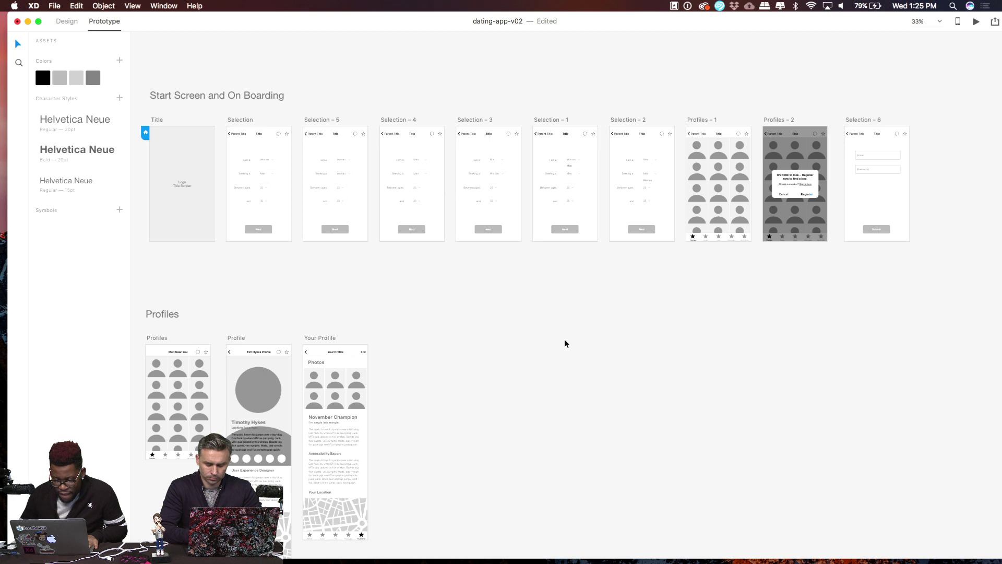
Link the "Woman" option in the "Seeking a:" dropdown on Selection – 2 to the Selection – 3 artboard
left_click(653, 179)
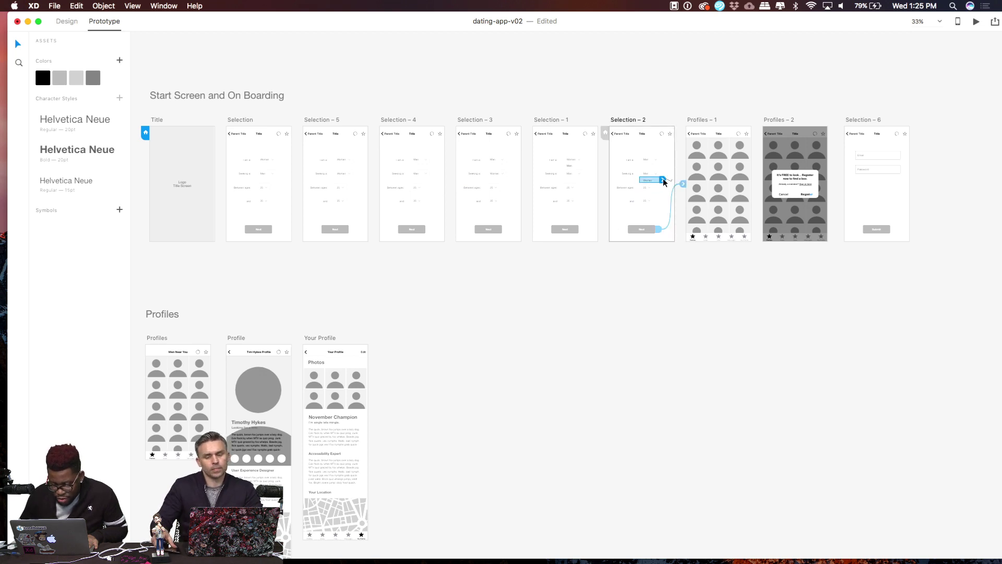
left_click_drag(663, 181, 518, 177)
left_click(650, 332)
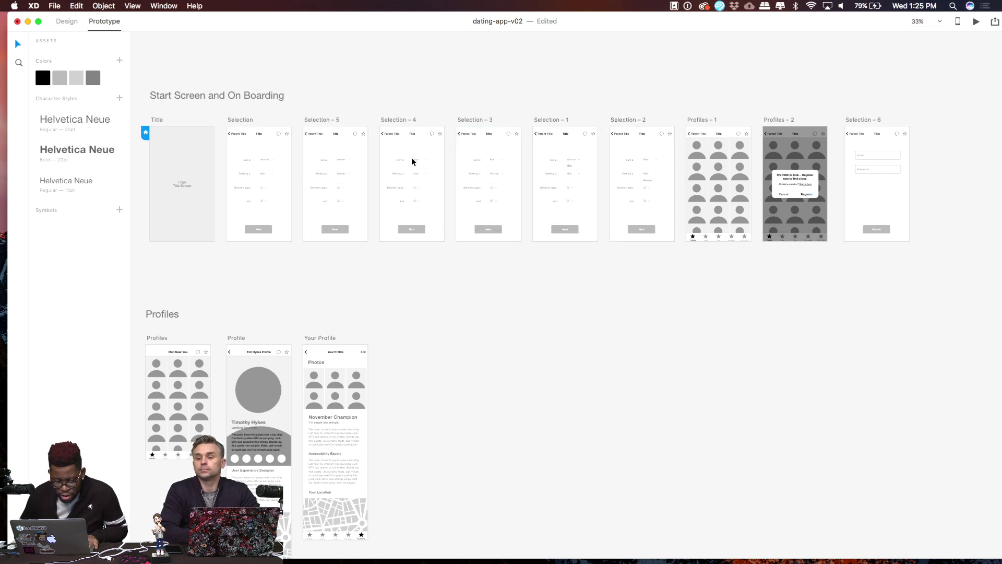
Preview the prototype from the Title screen, choose Man under "I am a:" and close the preview
left_click(183, 152)
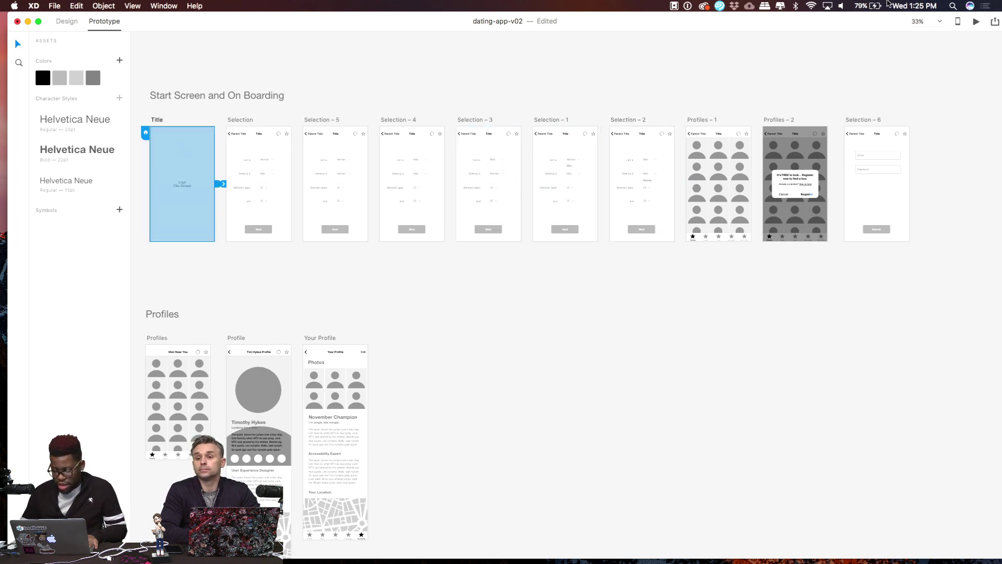
left_click(975, 22)
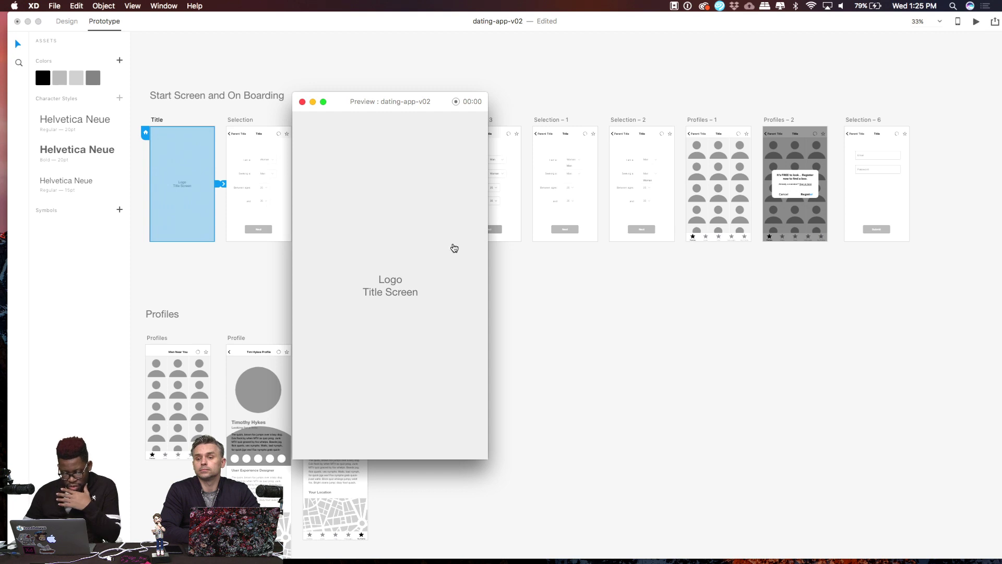
left_click(431, 259)
left_click(419, 218)
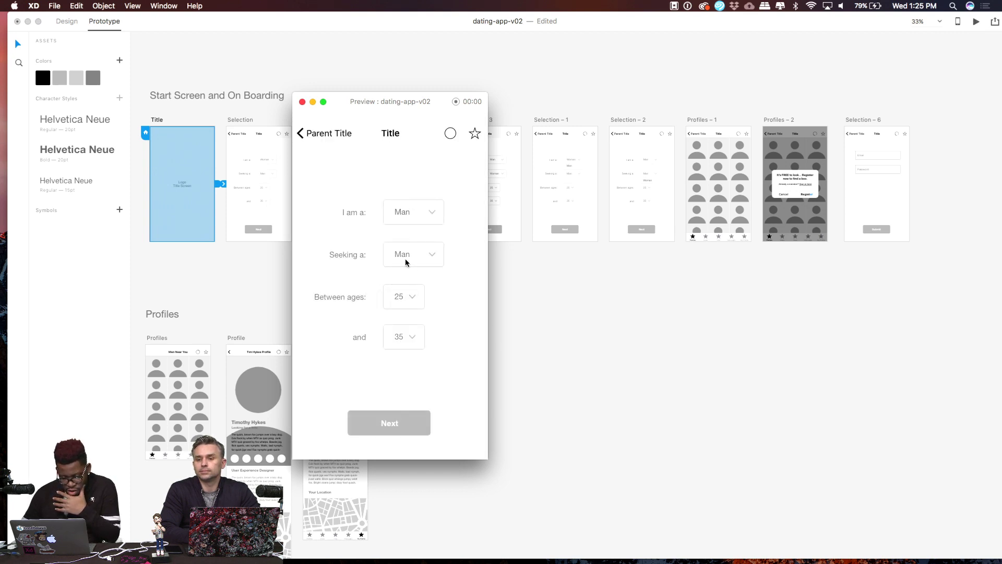
left_click(302, 101)
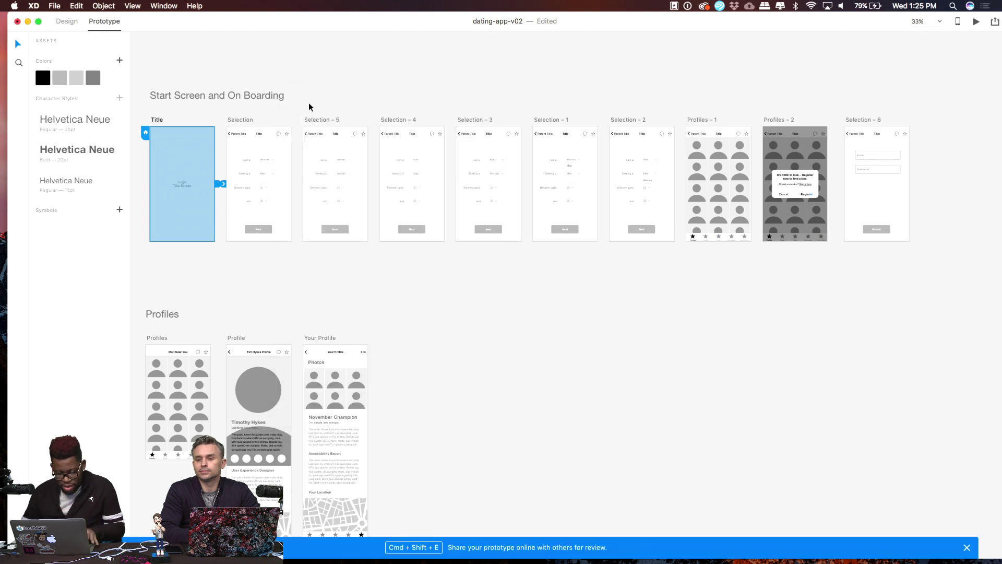
Link the "Seeking a:" dropdown box on Selection – 4 to the Selection – 2 artboard
scroll(370, 128, "up", 6)
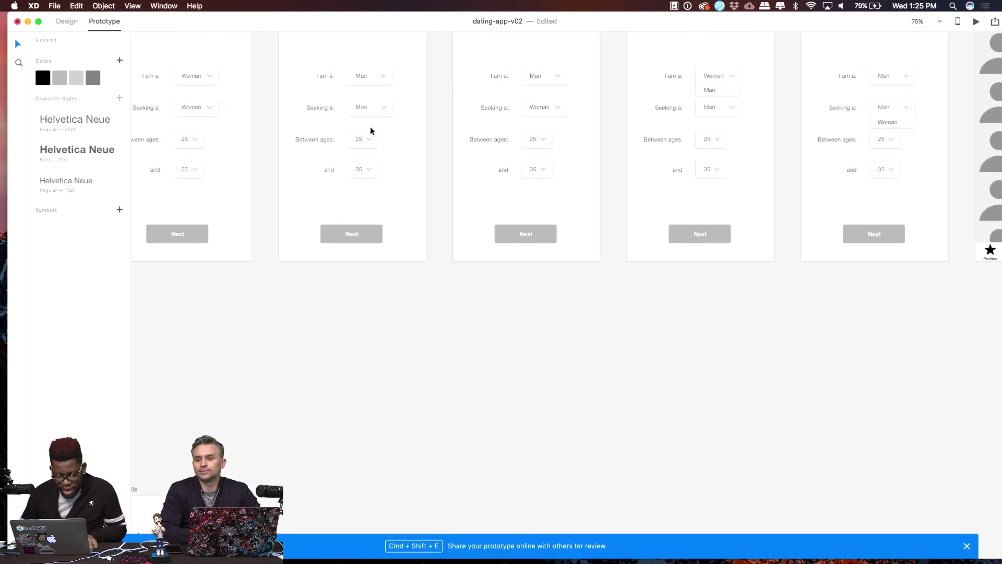
scroll(371, 136, "up", 2)
left_click(379, 166)
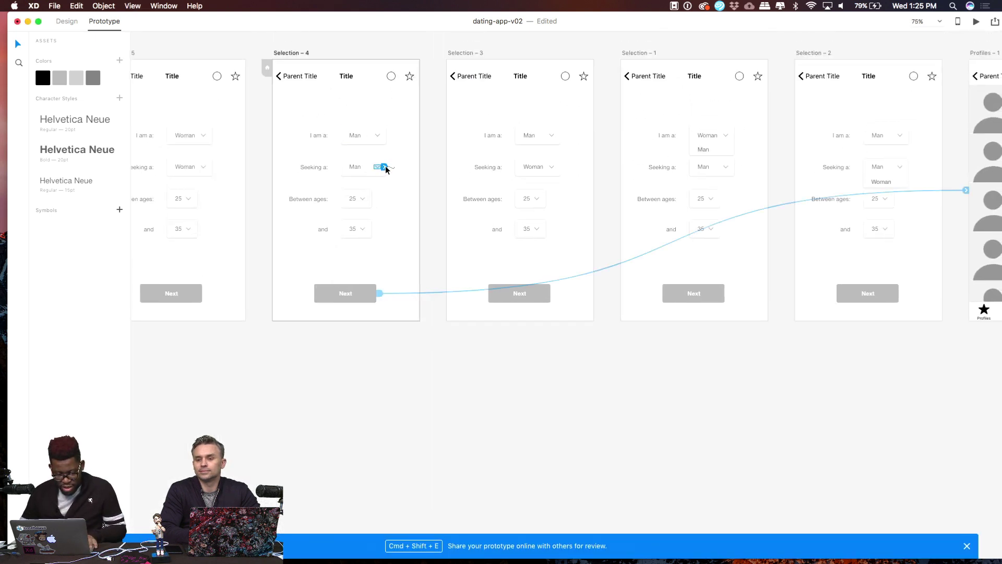
left_click(361, 168)
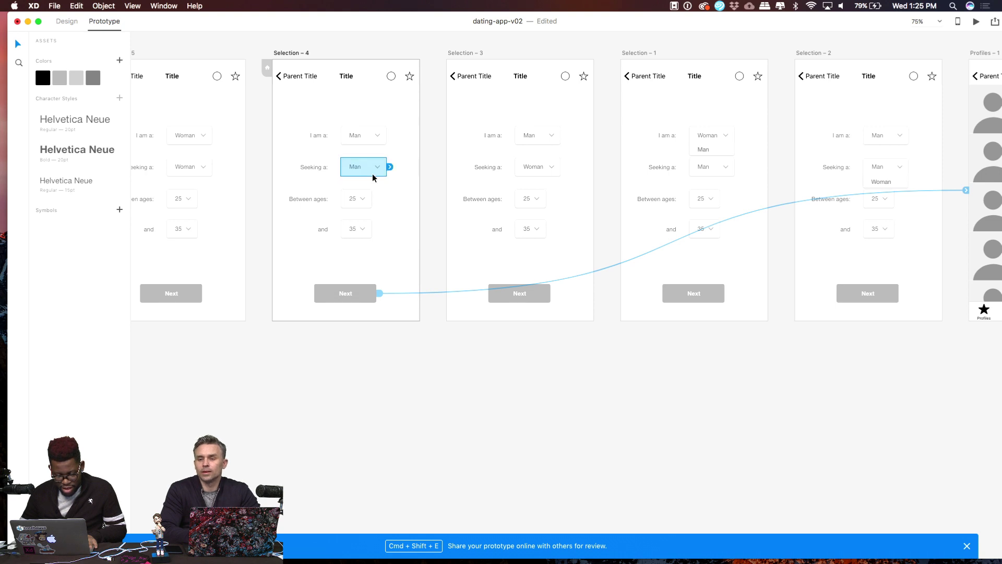
left_click_drag(388, 166, 794, 177)
left_click(814, 386)
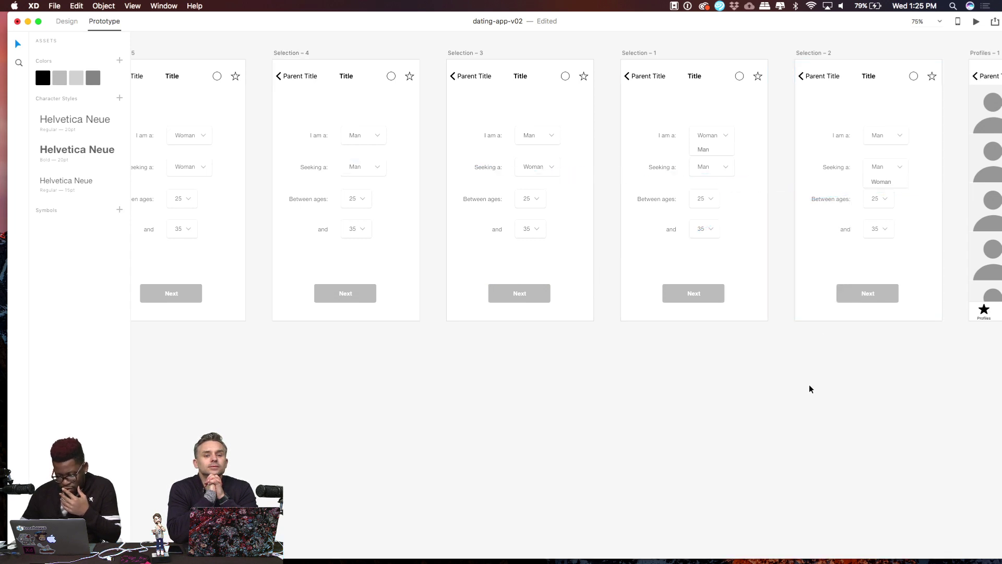
Preview the onboarding flow choosing Man seeking Woman, continue through the profiles grid to the register popup, and close the preview
scroll(678, 326, "up", 1)
left_click(974, 24)
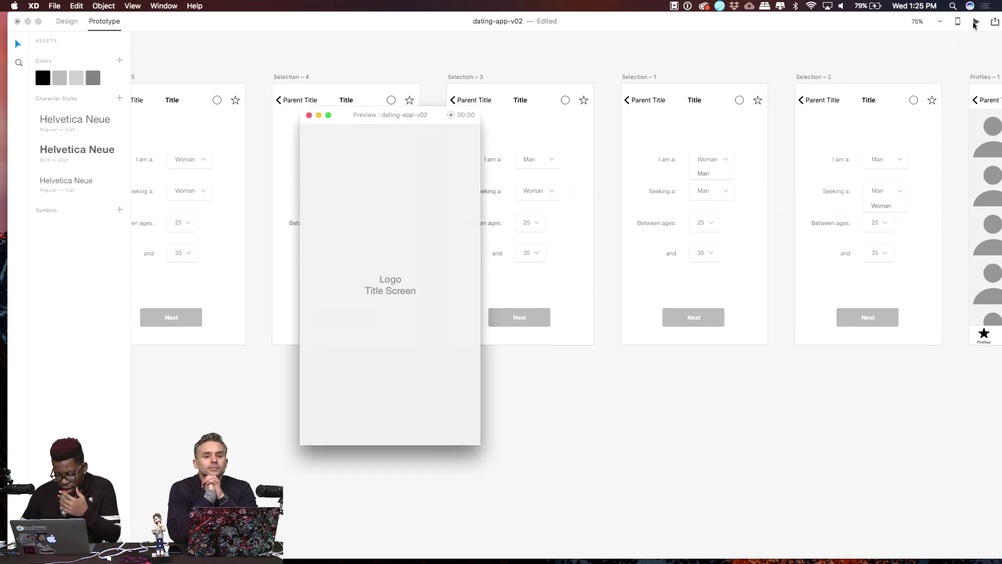
left_click(402, 302)
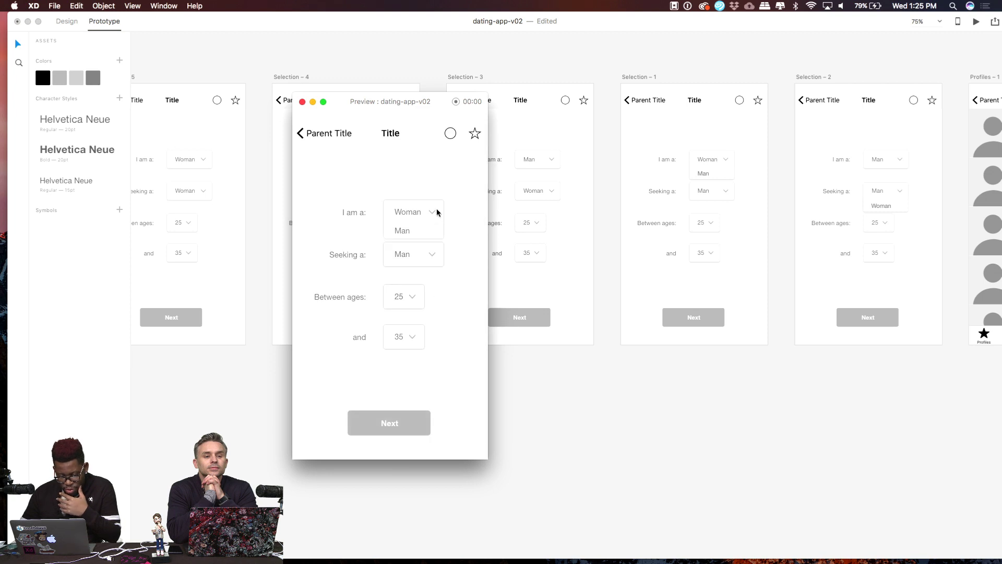
left_click(402, 231)
left_click(427, 259)
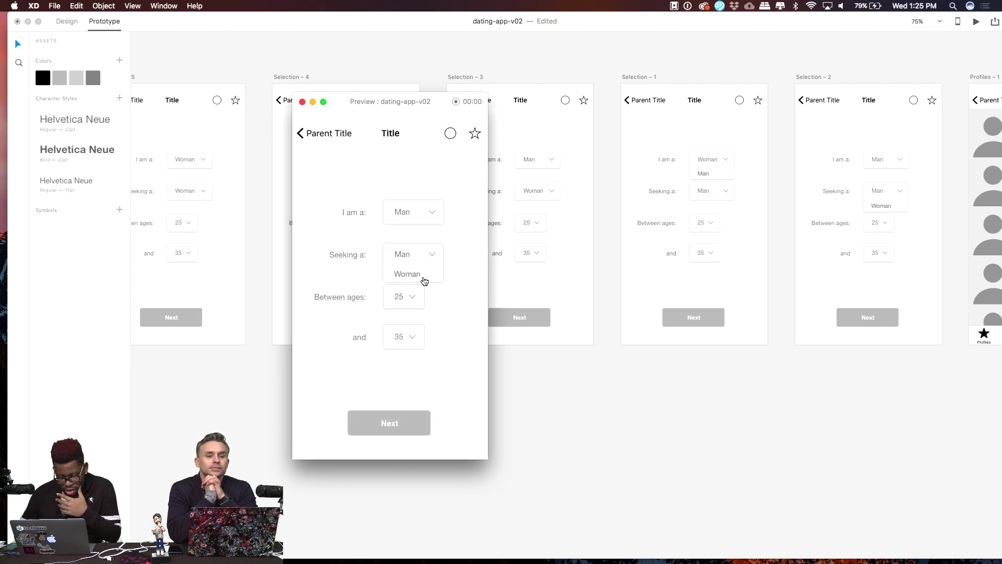
left_click(424, 280)
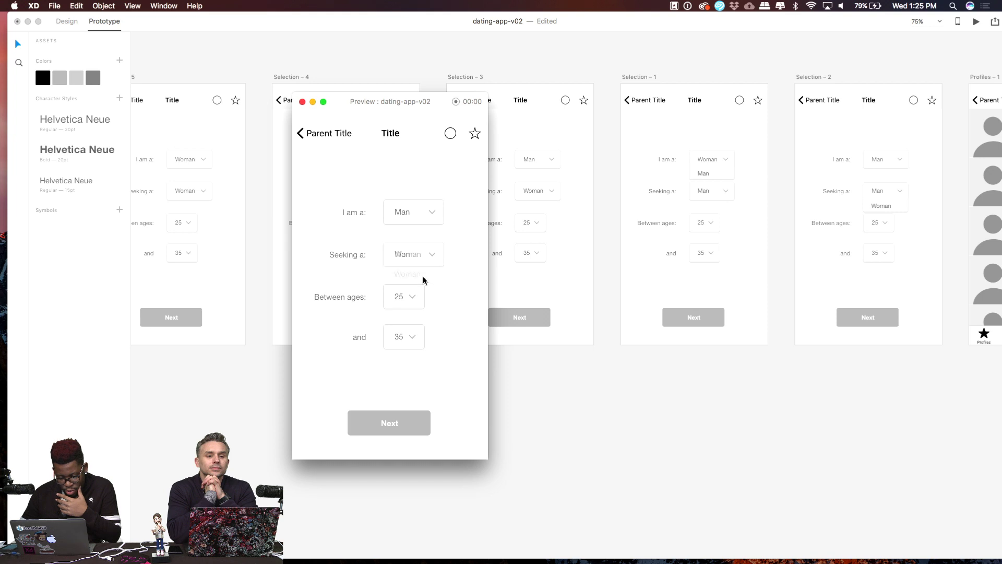
left_click(407, 421)
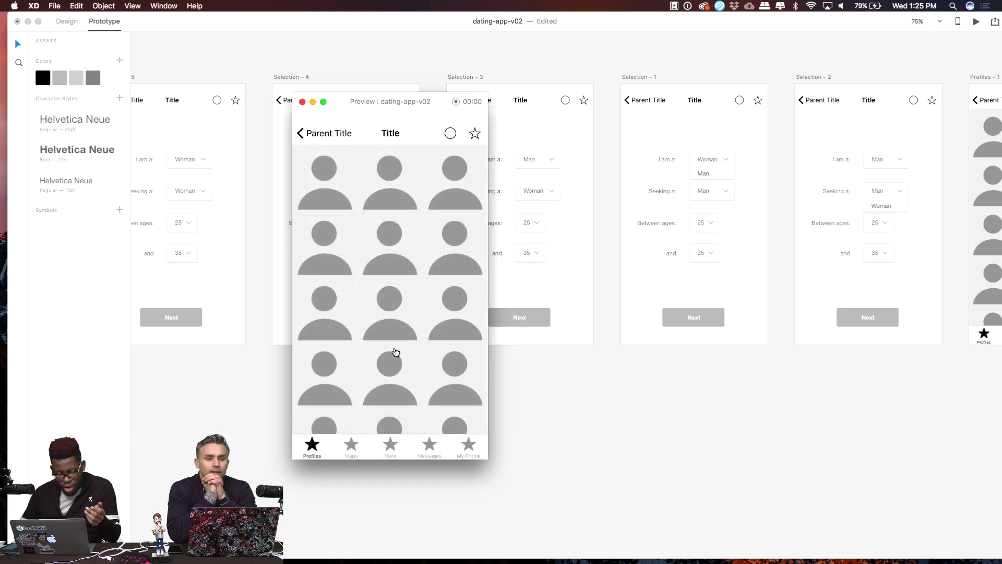
left_click(387, 290)
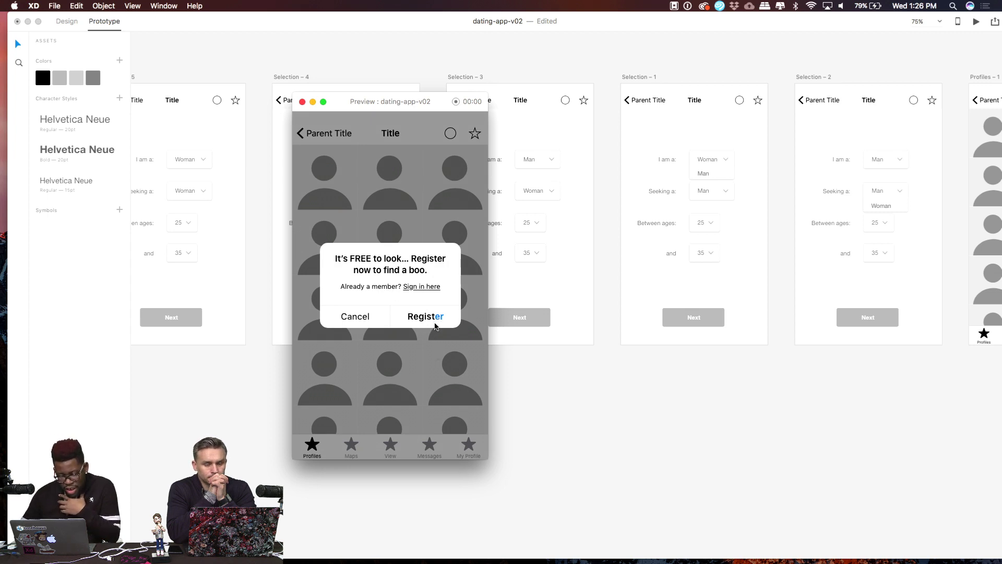
left_click(301, 103)
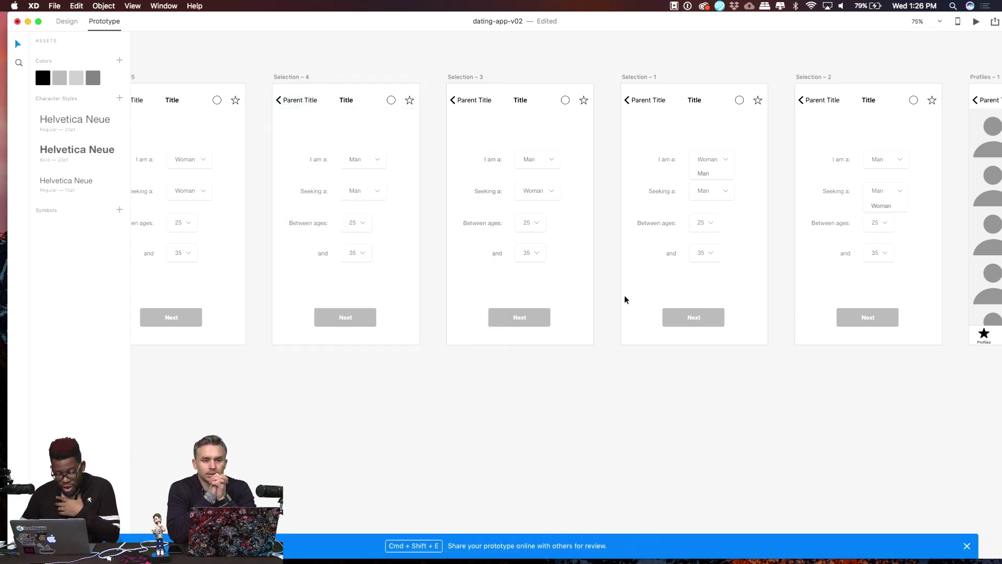
Recolor the "Register" label in the popup on Profiles – 2 with the black color asset
scroll(624, 295, "right", 10)
double_click(487, 278)
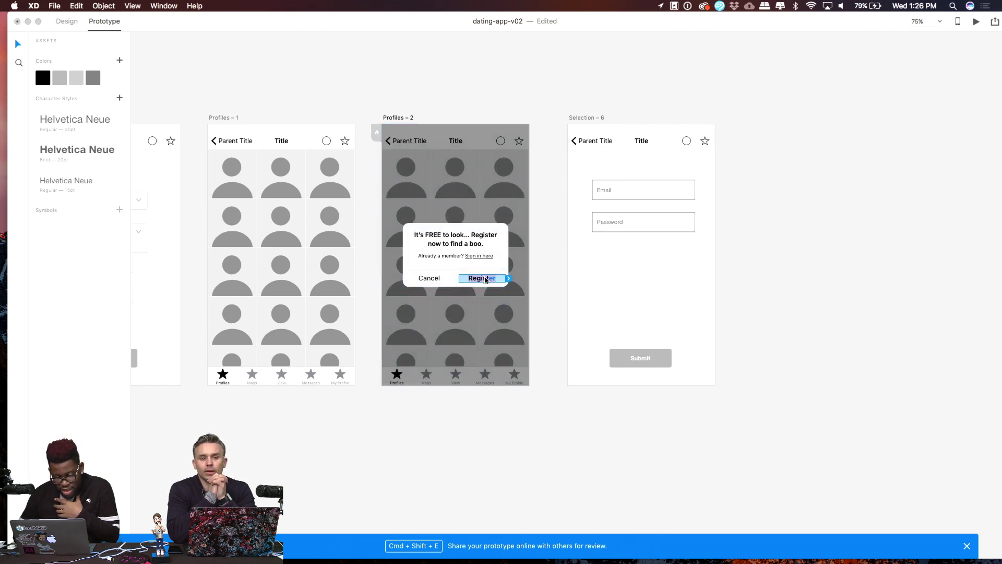
left_click(67, 20)
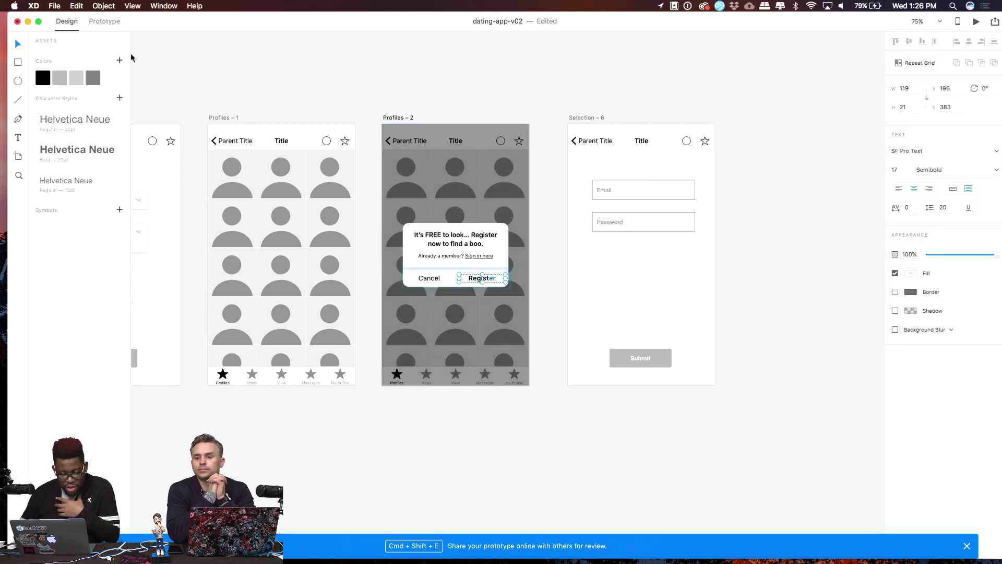
double_click(490, 279)
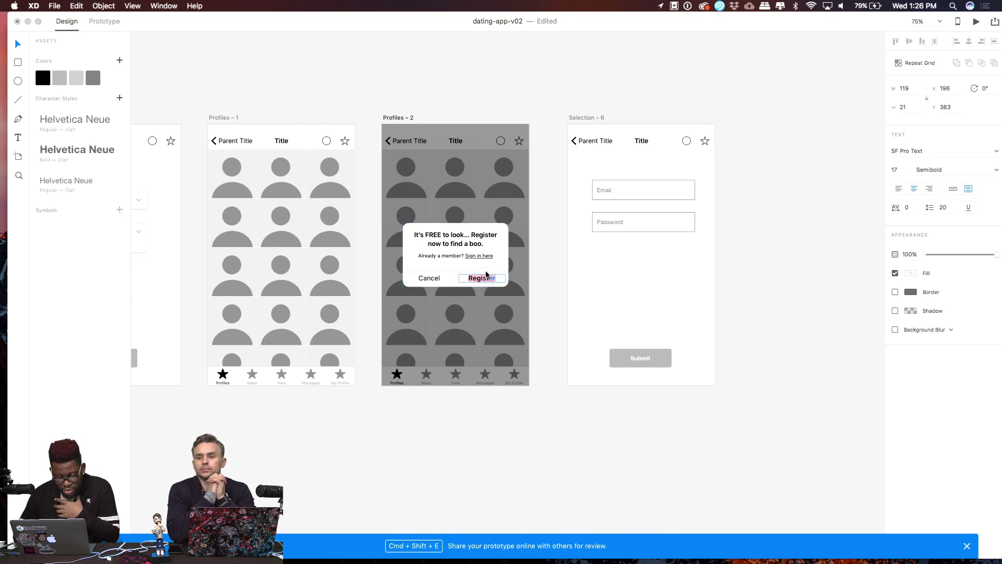
left_click(43, 78)
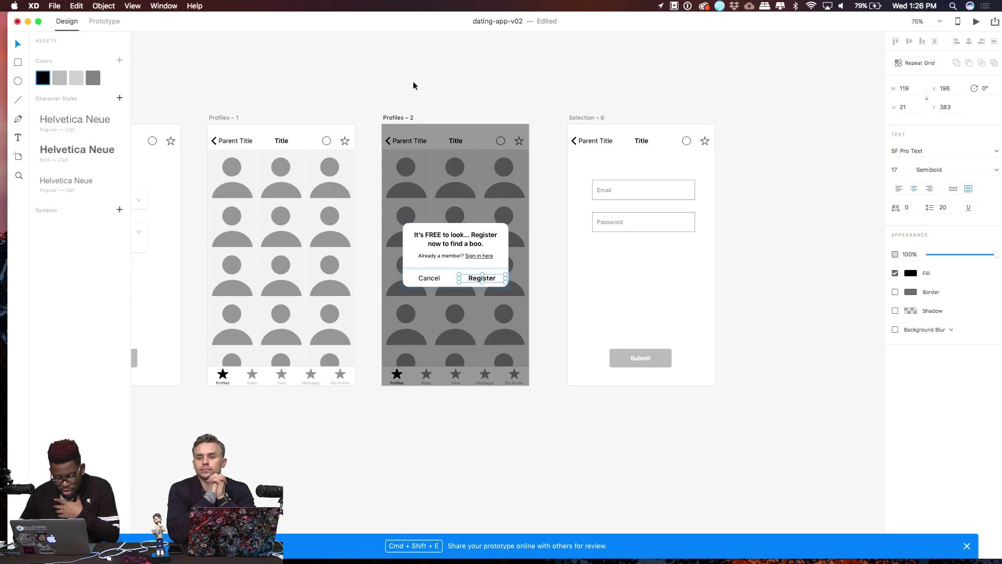
left_click(414, 85)
Link the "Register" label in the Profiles – 2 popup to the Selection – 6 artboard
left_click(104, 21)
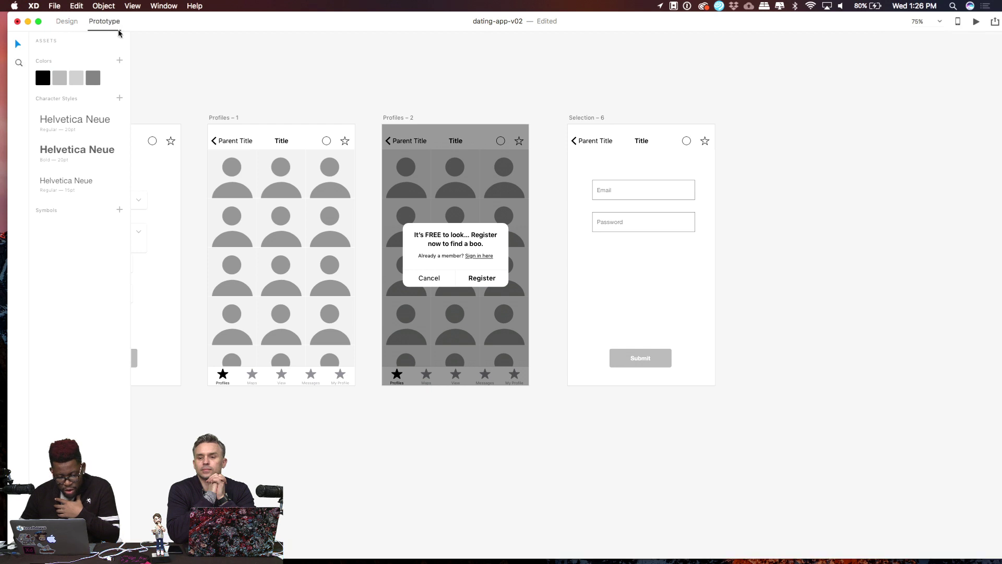
left_click(481, 279)
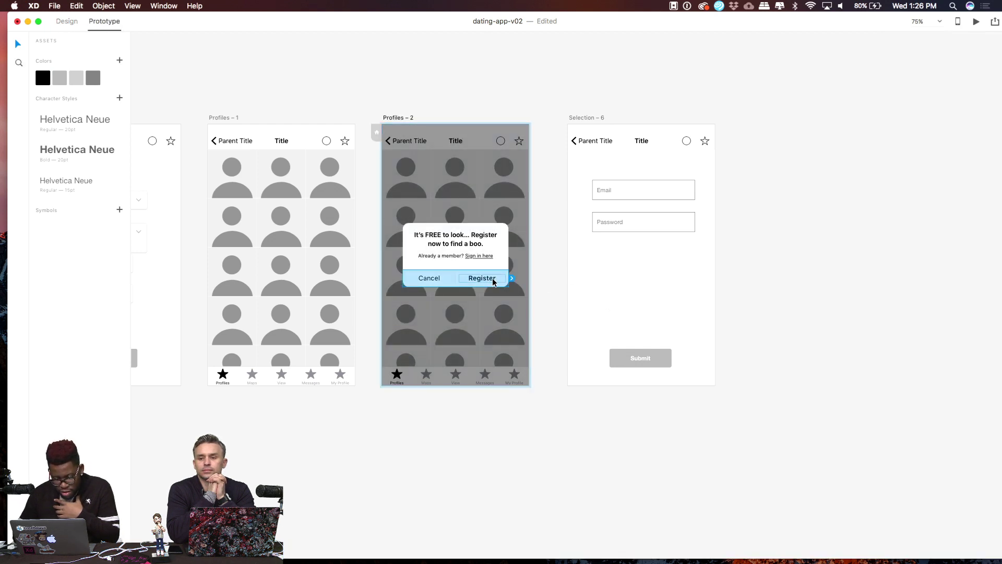
left_click(492, 278)
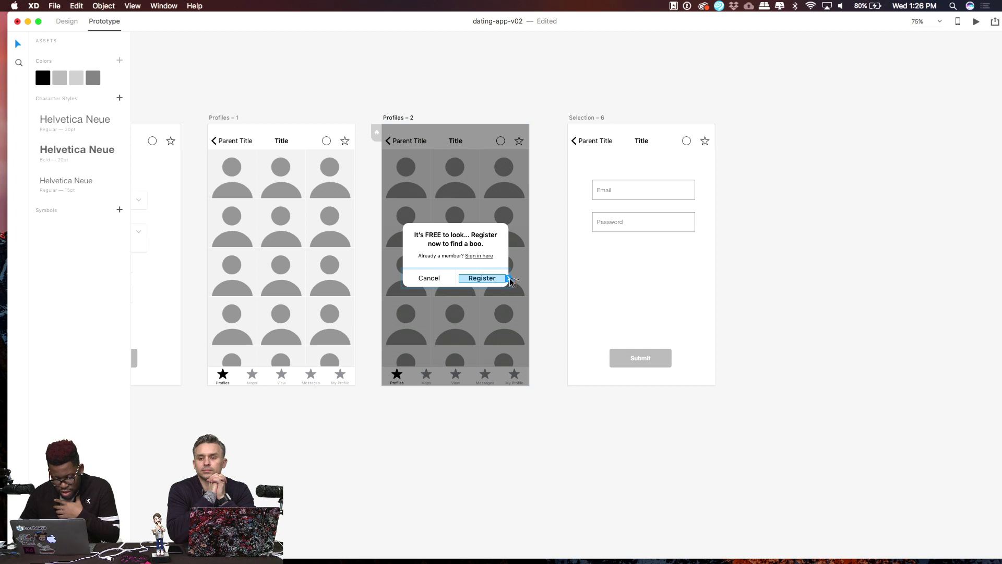
left_click_drag(510, 280, 569, 272)
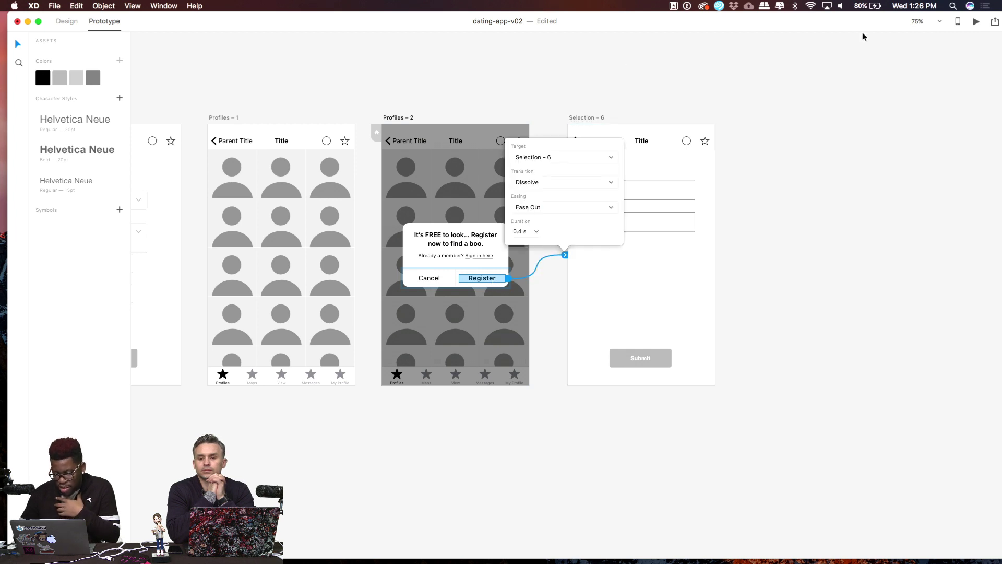
Preview the flow from the register popup through Register and Submit to the Maps screen, and close the preview
left_click(975, 21)
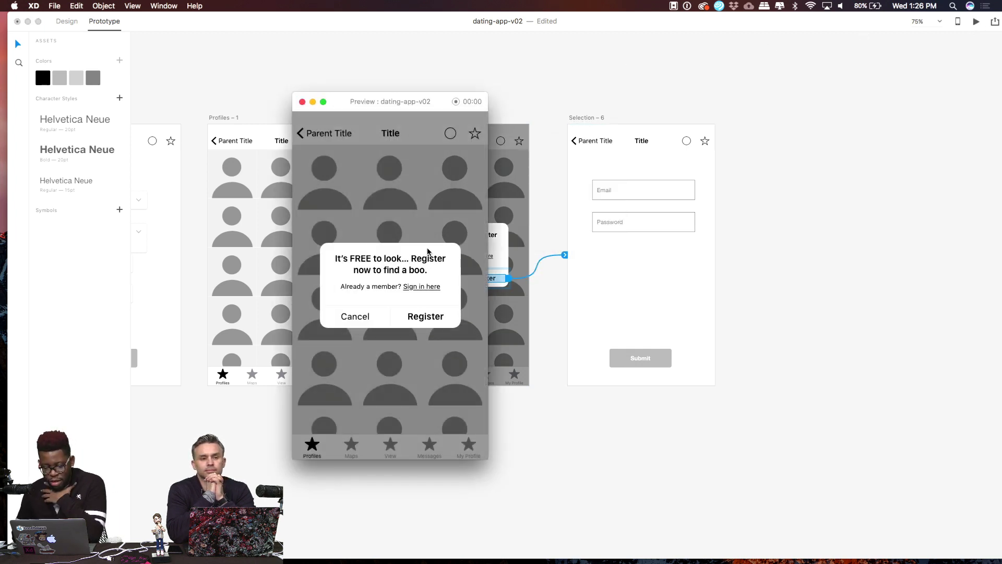
left_click(420, 316)
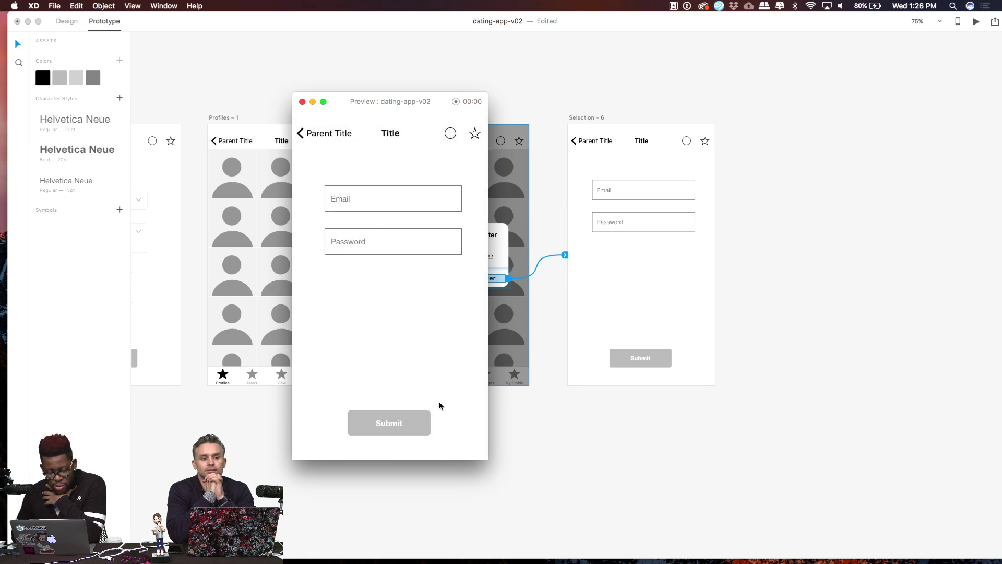
left_click(390, 421)
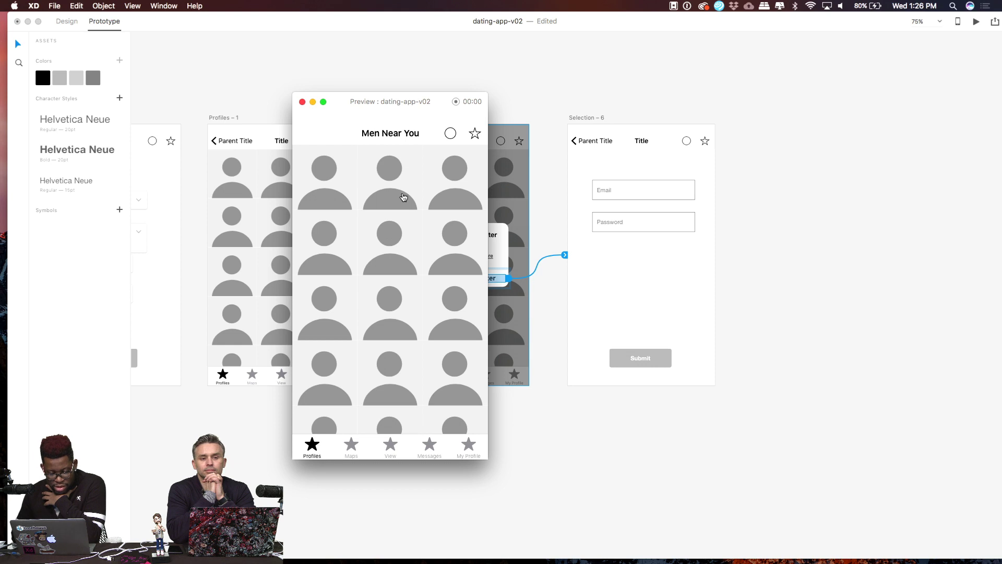
left_click(351, 447)
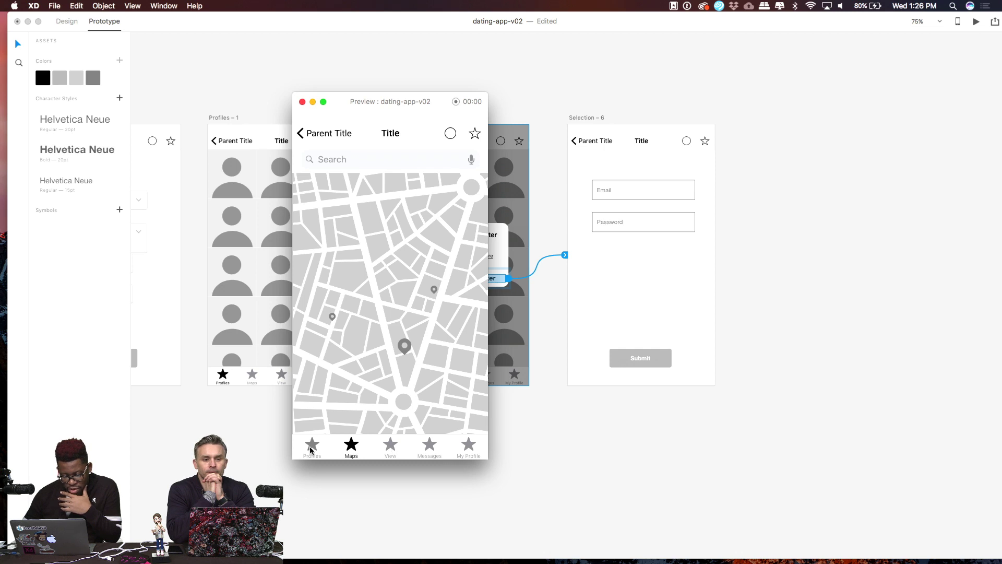
left_click(302, 102)
Preview Profiles – 2 again, going through Register and Submit to the View screen, and close the preview
scroll(357, 456, "down", 10)
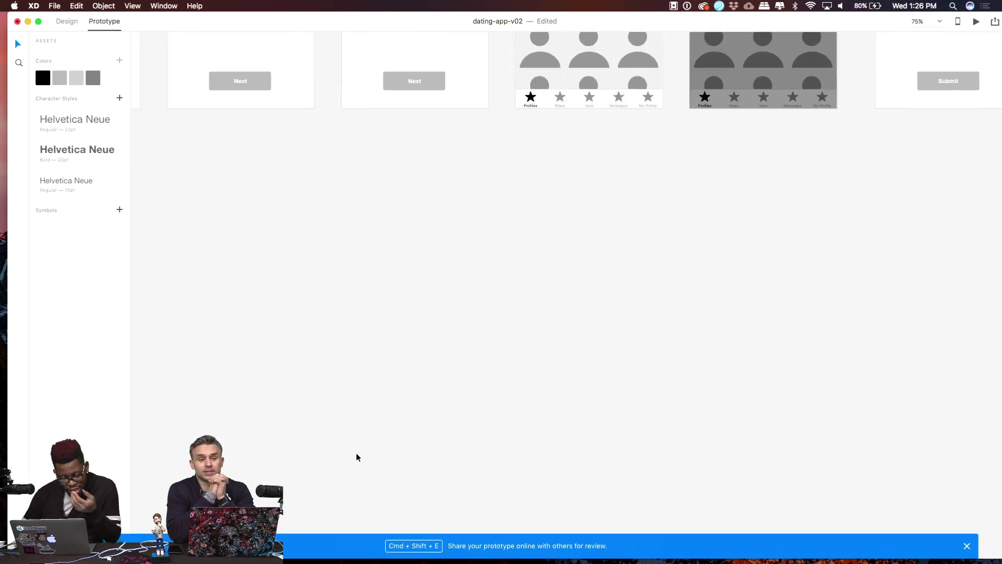
scroll(356, 452, "down", 5)
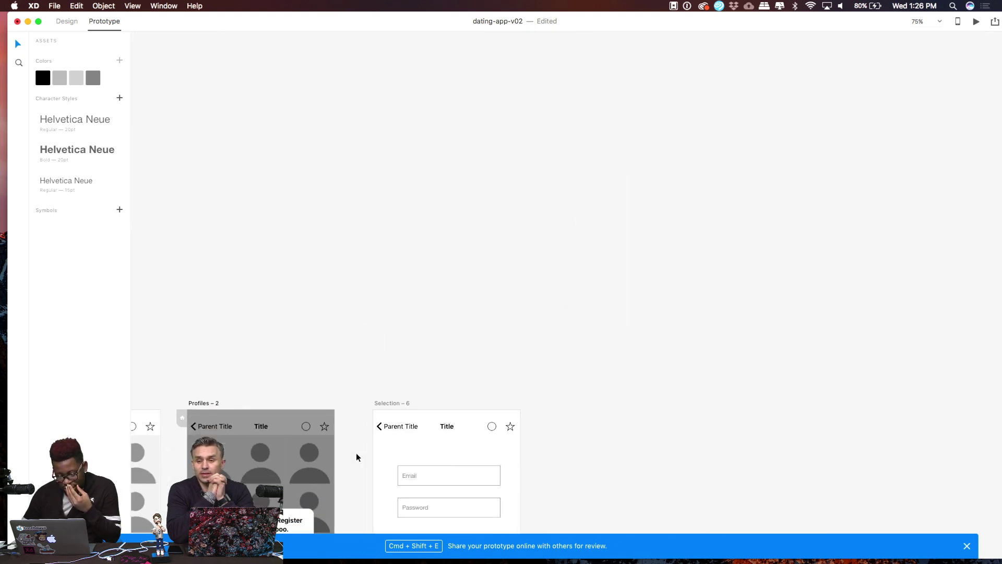
scroll(356, 456, "left", 2)
scroll(356, 457, "down", 1)
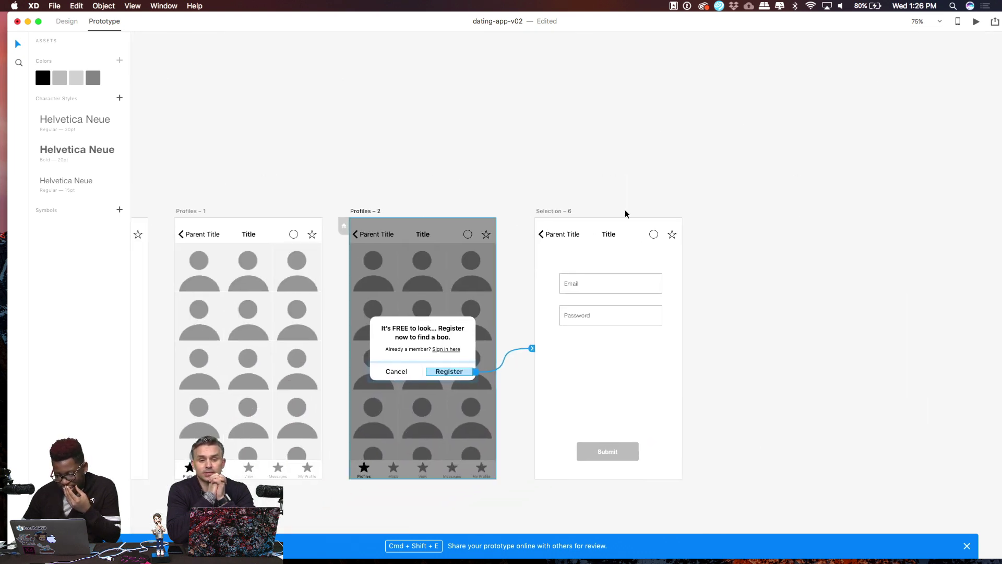
left_click(963, 26)
left_click(426, 317)
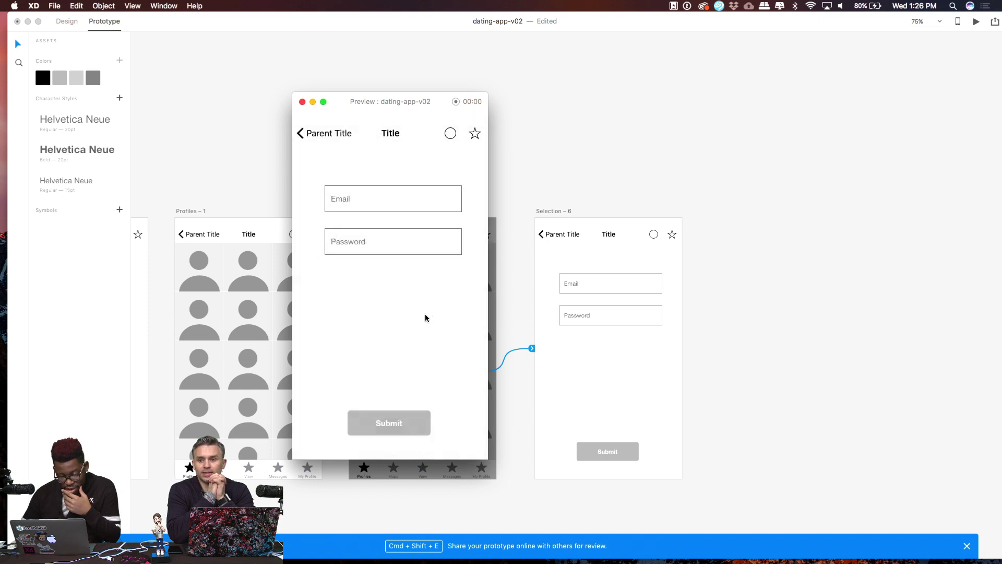
left_click(416, 417)
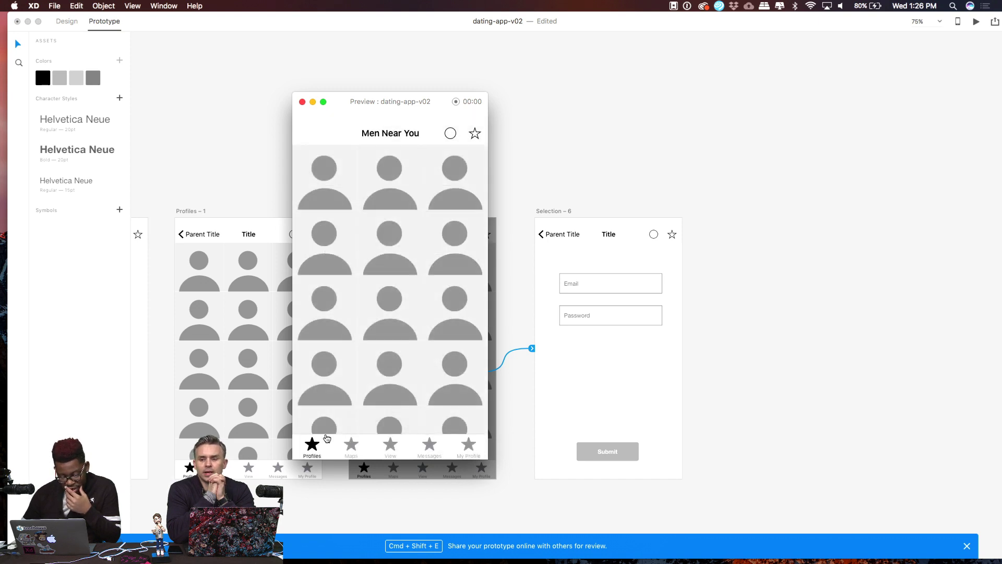
left_click(391, 445)
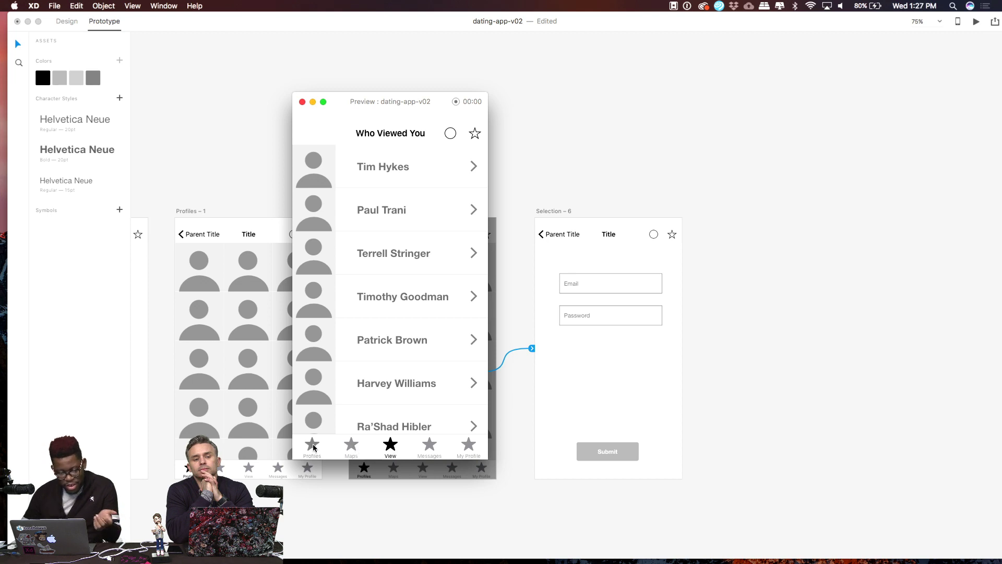
left_click(302, 102)
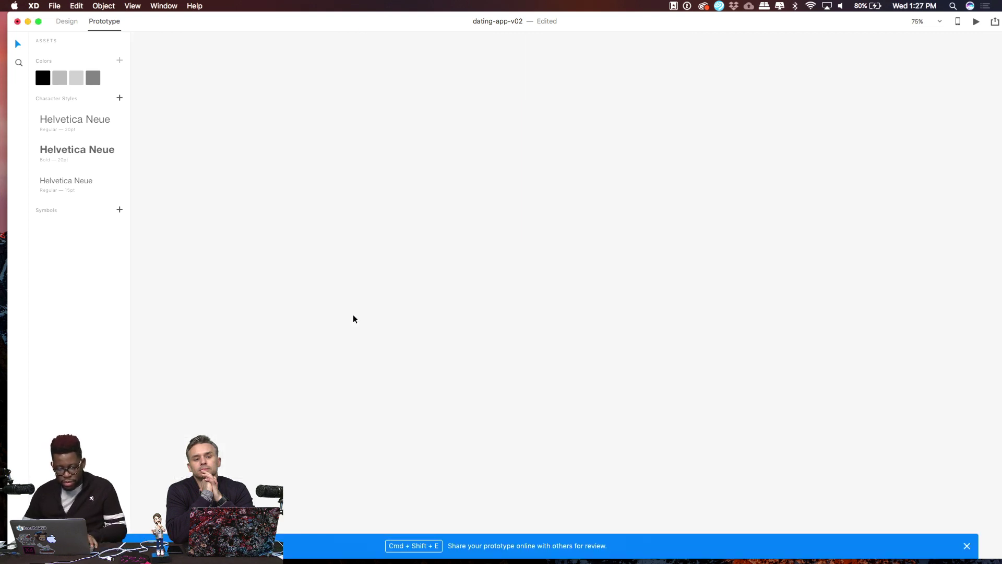
Show the prototype links of all artboards and examine the connections around the Map and Change Location screens
key("super+minus")
key("super+minus")
key("super+minus")
key("super+minus")
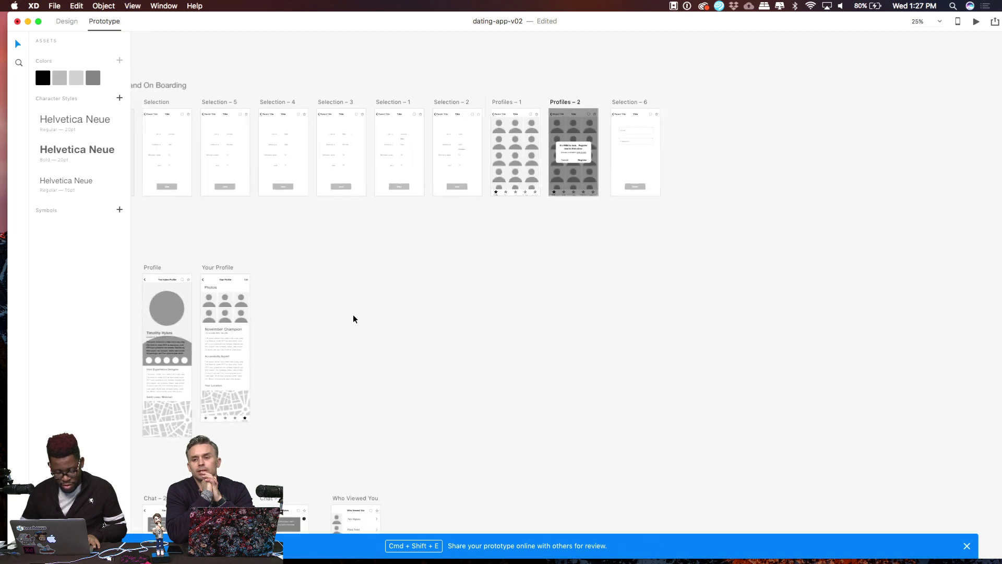
scroll(353, 314, "down", 5)
scroll(353, 314, "left", 1)
scroll(397, 371, "left", 3)
scroll(397, 370, "down", 1)
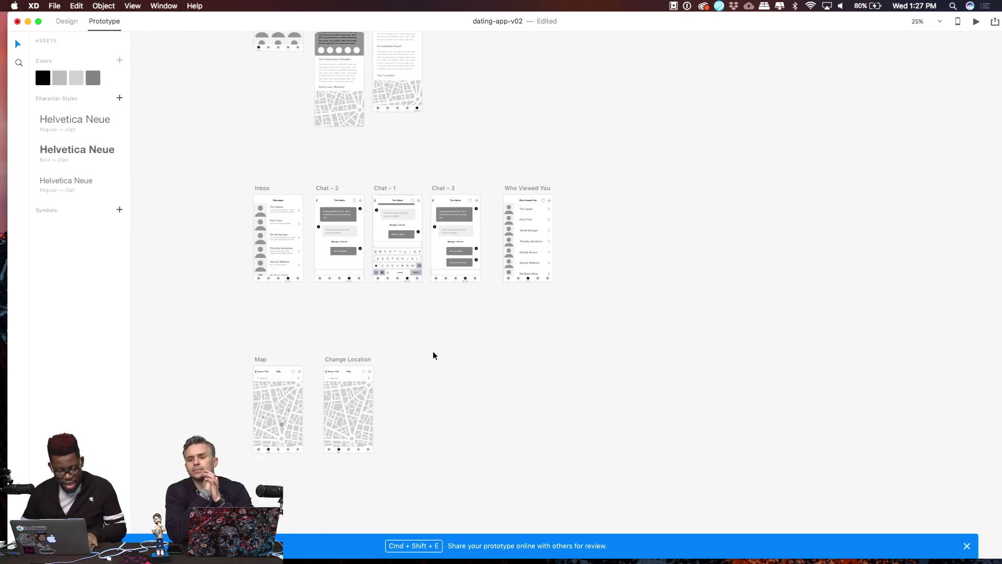
key("super+a")
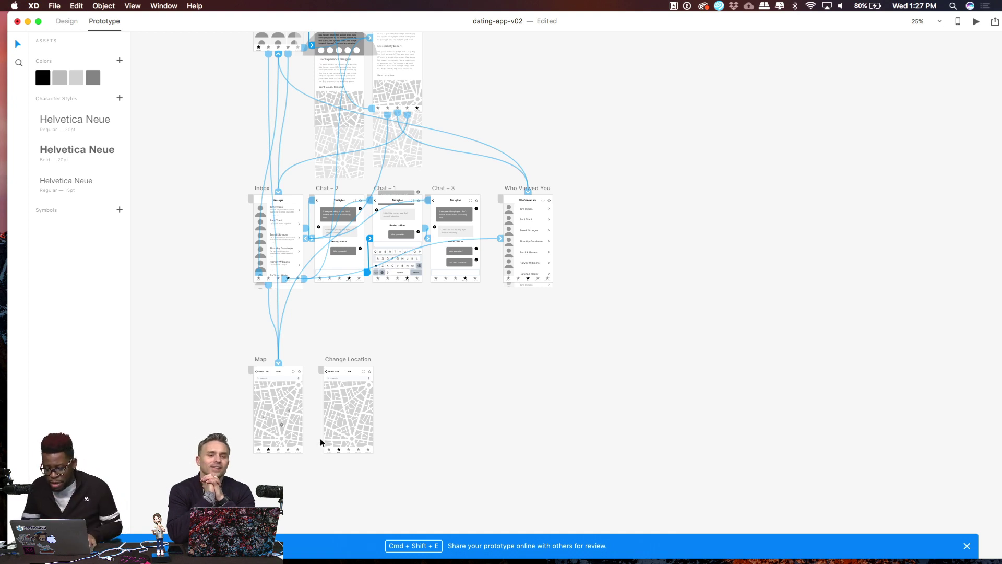
key("super+equal")
scroll(321, 437, "left", 3)
scroll(321, 438, "down", 1)
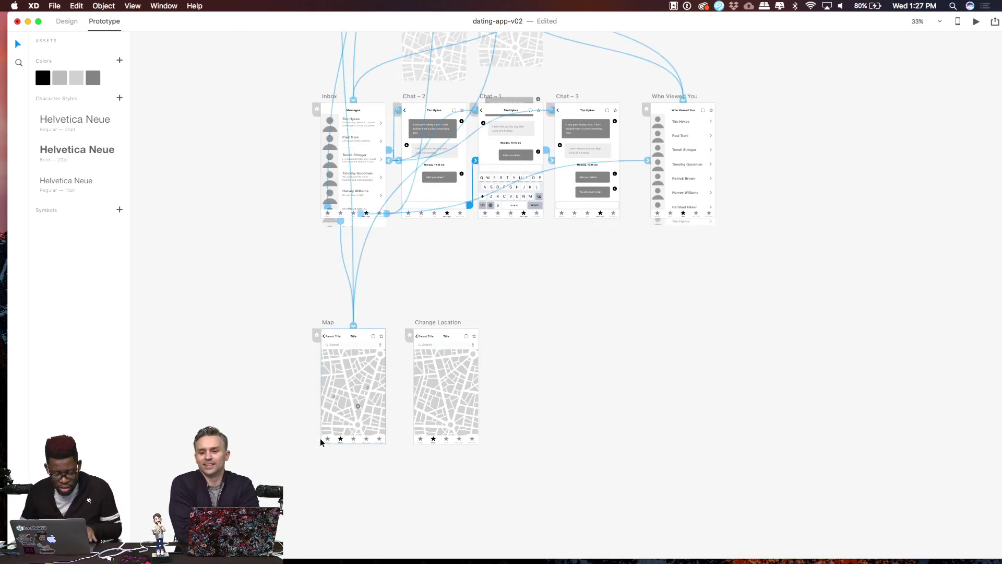
Link the Profiles icon in the Map artboard's tab bar to the Profiles artboard
left_click(327, 440)
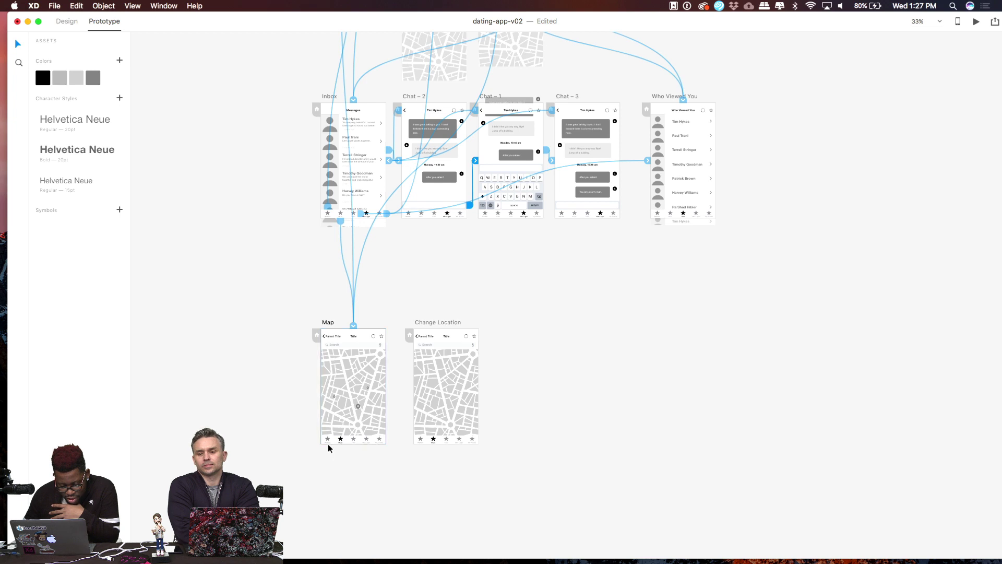
left_click(326, 439)
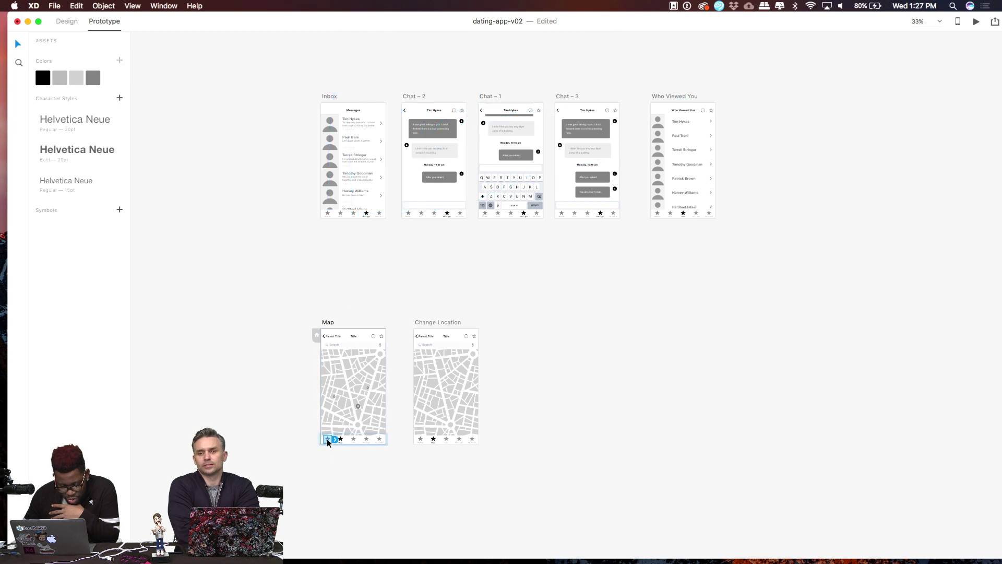
left_click_drag(335, 441, 348, 106)
scroll(336, 245, "up", 5)
scroll(369, 209, "down", 5)
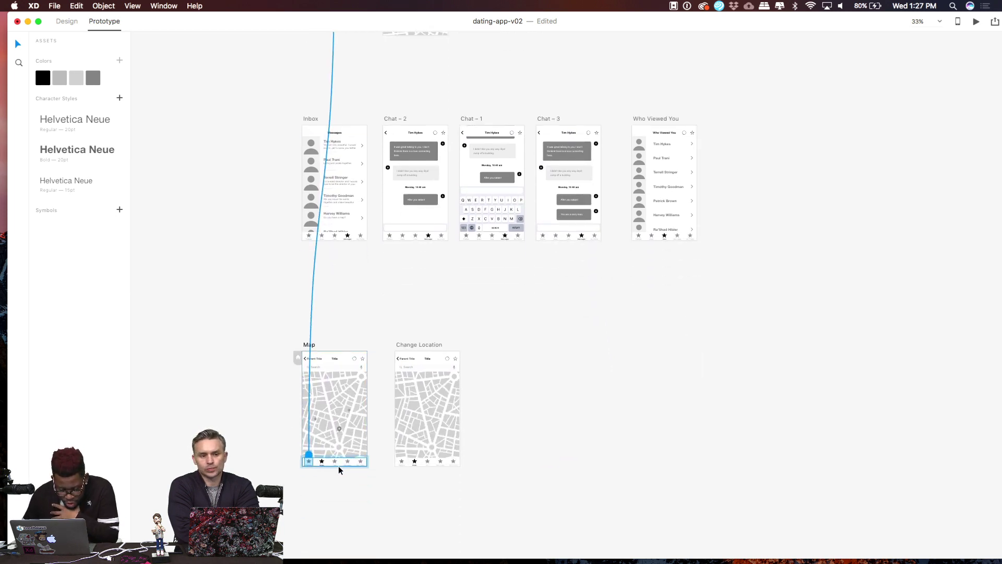
Link the Map artboard's View icon to Who Viewed You and its Messages icon to Inbox
left_click(338, 463)
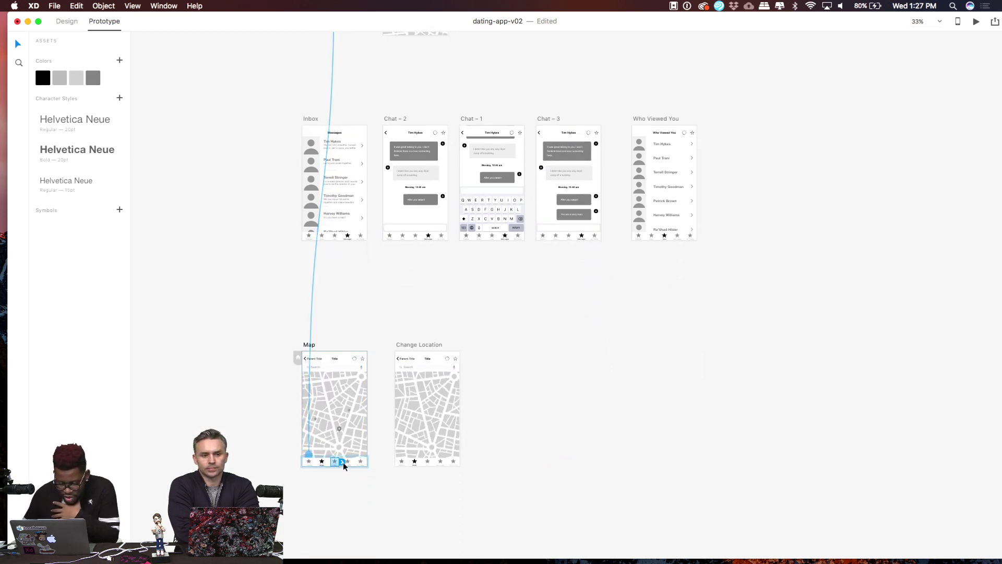
left_click_drag(343, 462, 630, 196)
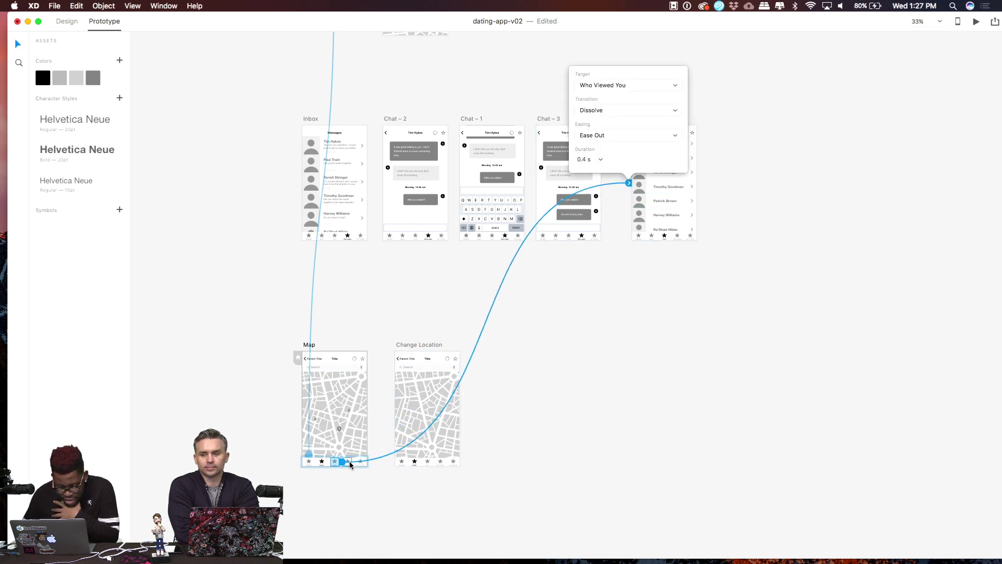
left_click(349, 464)
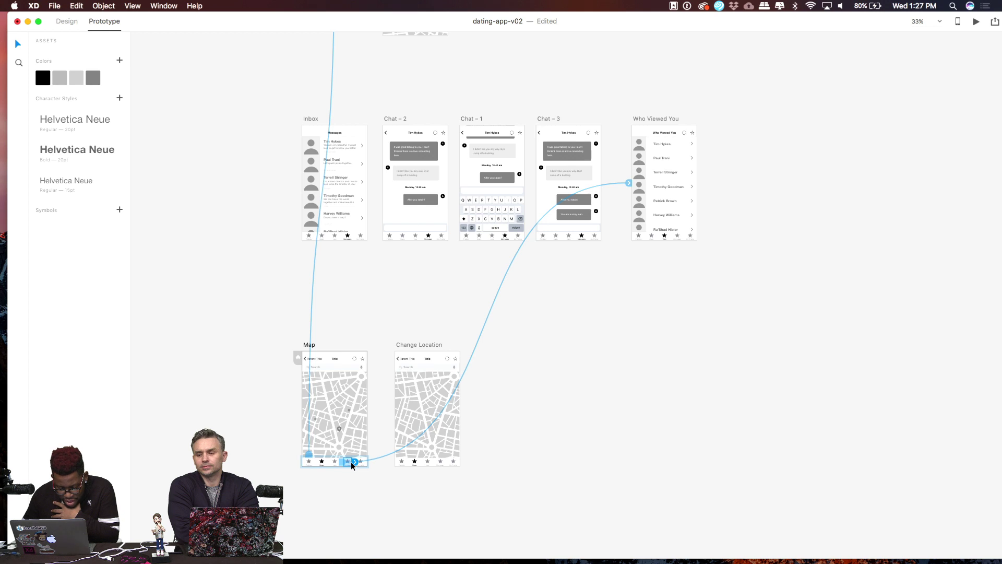
left_click_drag(353, 463, 346, 239)
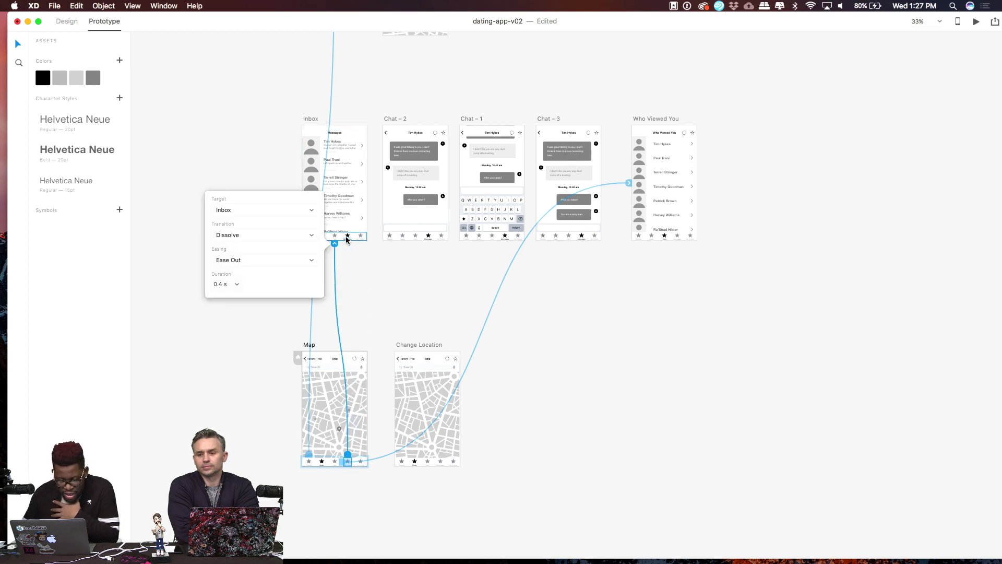
Link the My Profile icon in the Map artboard's tab bar to the Your Profile artboard
left_click(361, 462)
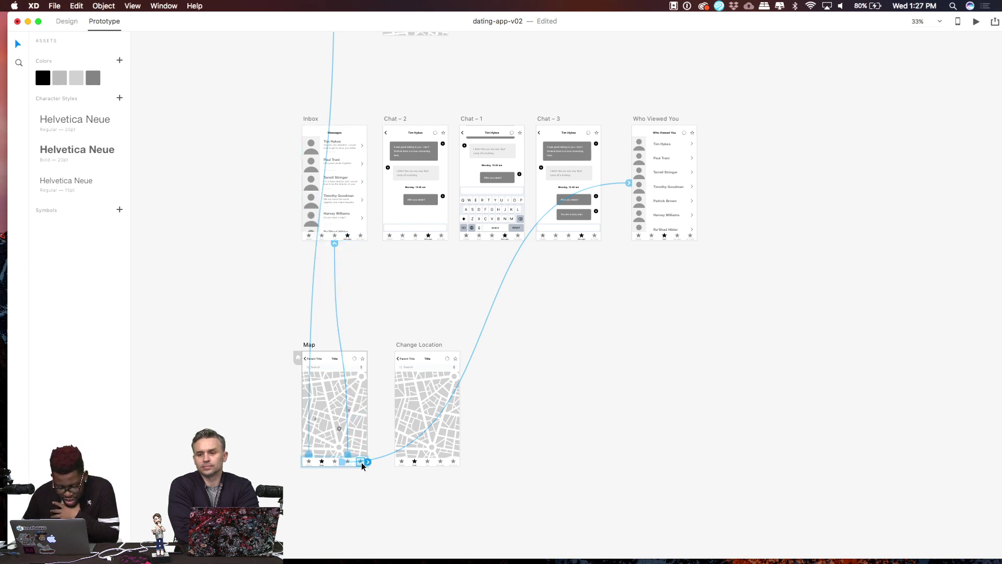
left_click_drag(368, 465, 504, 150)
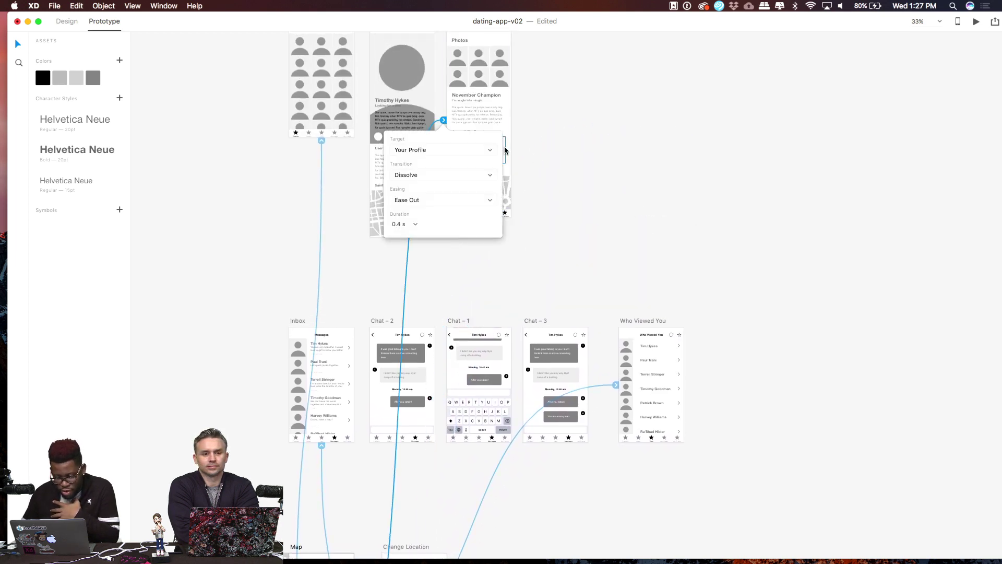
scroll(540, 162, "down", 5)
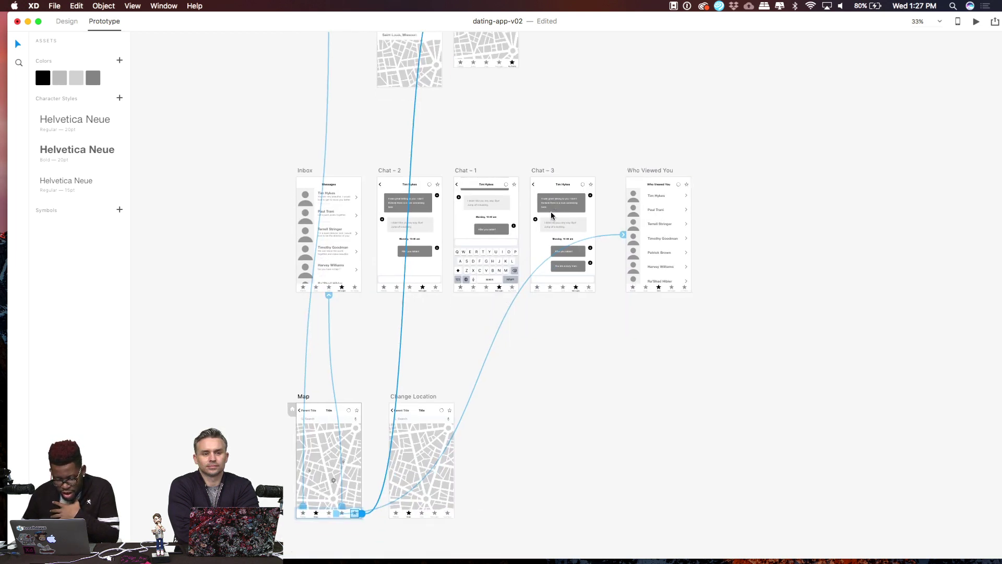
left_click(543, 394)
scroll(544, 391, "down", 5)
scroll(496, 232, "up", 5)
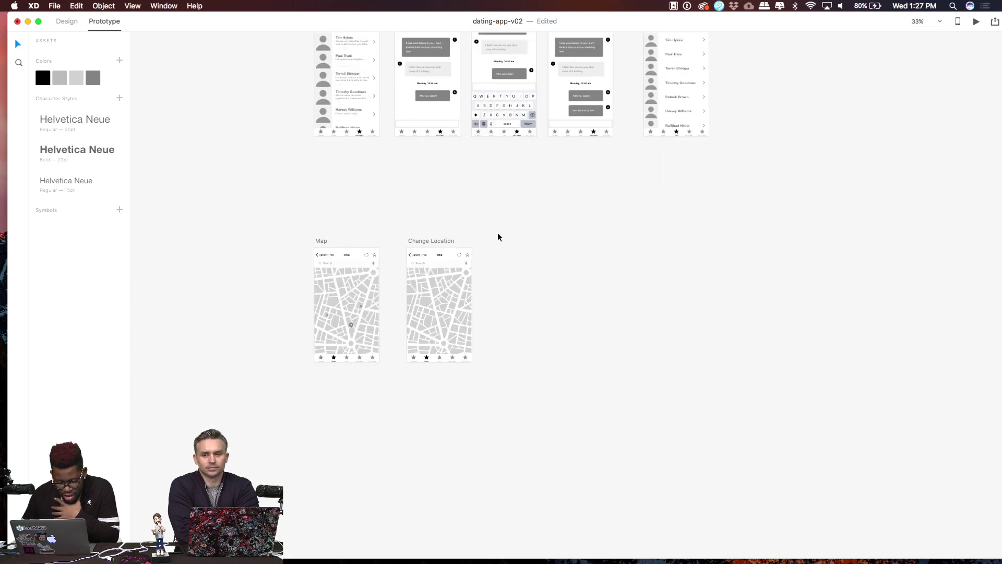
scroll(497, 235, "up", 14)
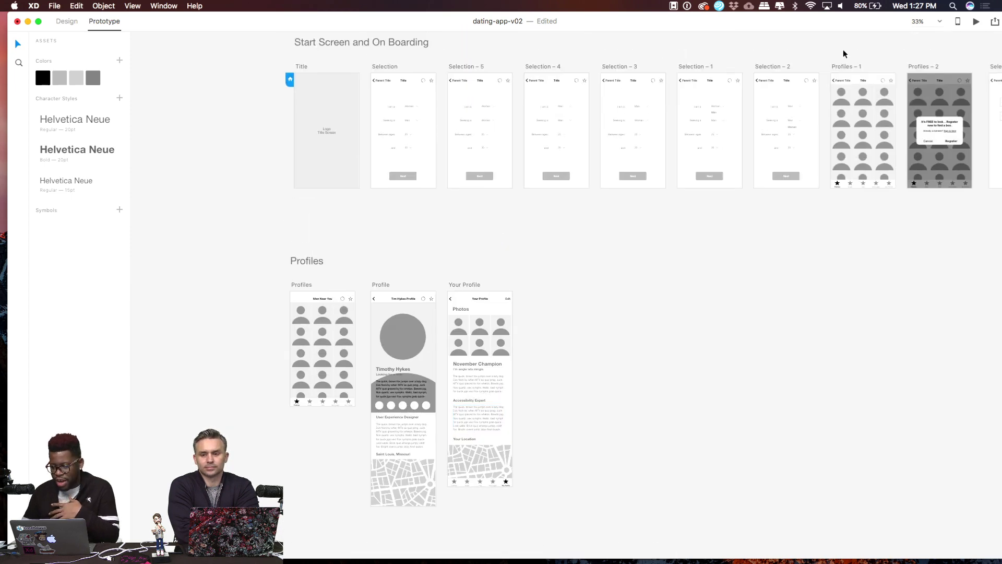
Preview the prototype from the Title artboard and test the selection form's choices of Man seeking a Woman
left_click(322, 155)
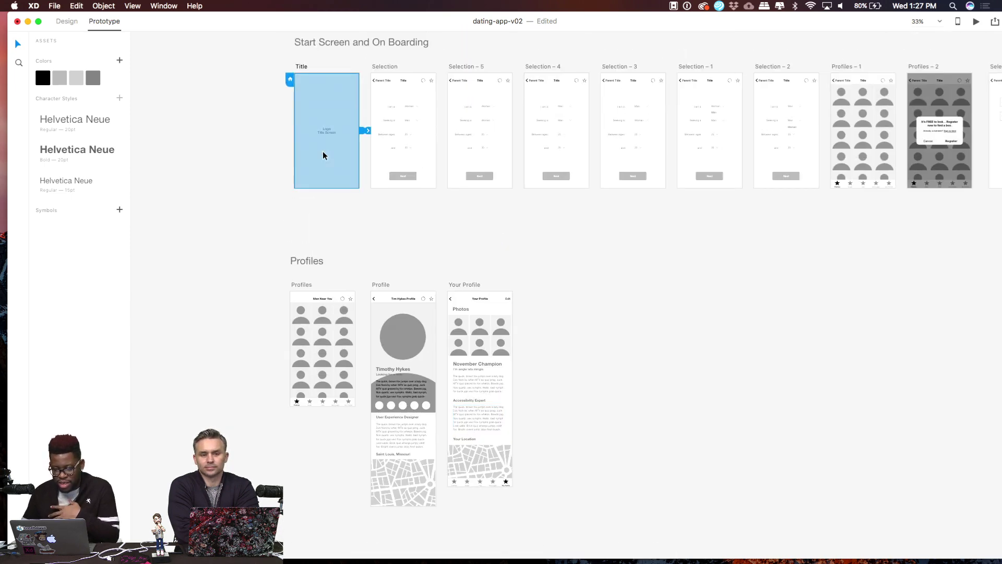
left_click(976, 22)
left_click(439, 282)
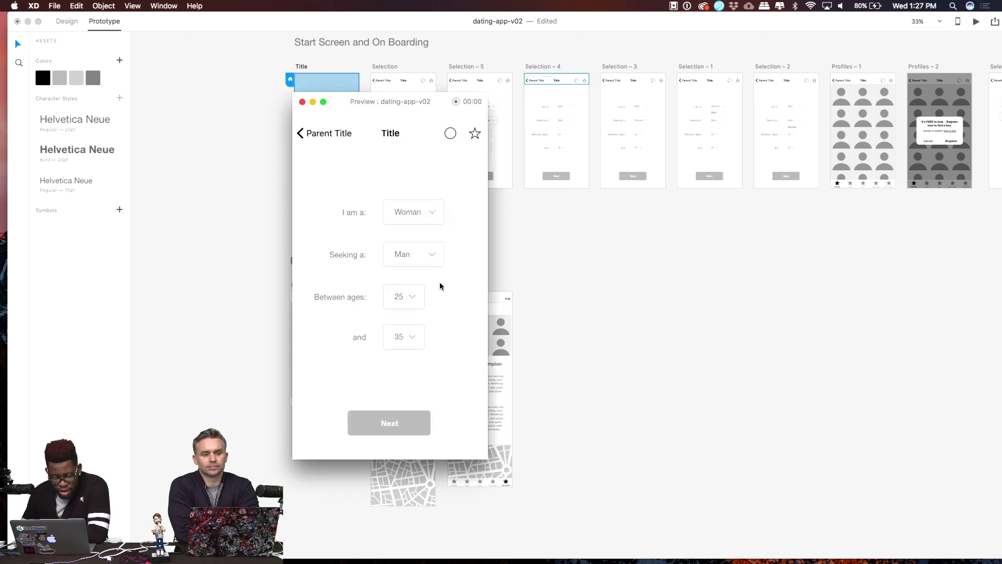
left_click(416, 211)
left_click(424, 235)
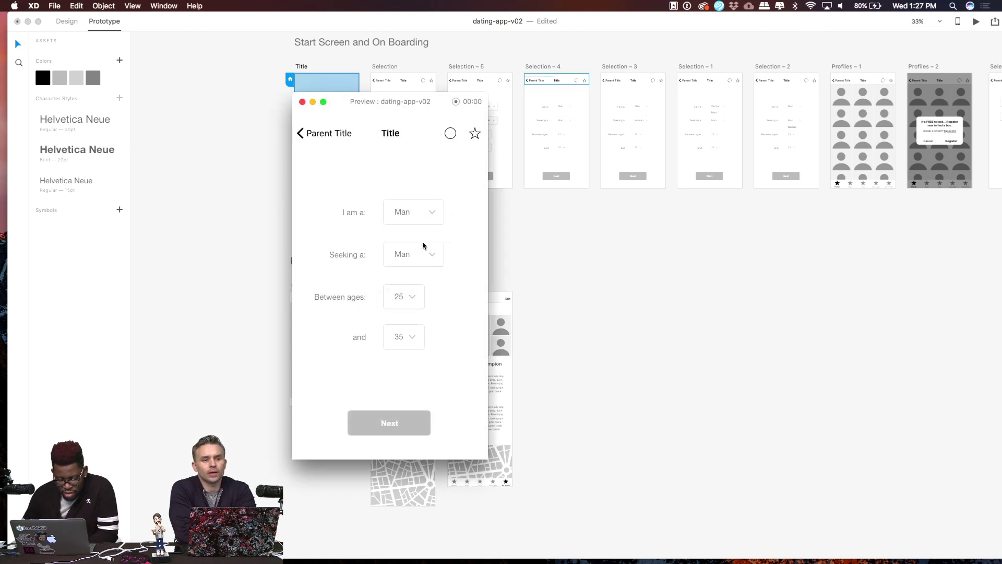
left_click(423, 254)
left_click(424, 277)
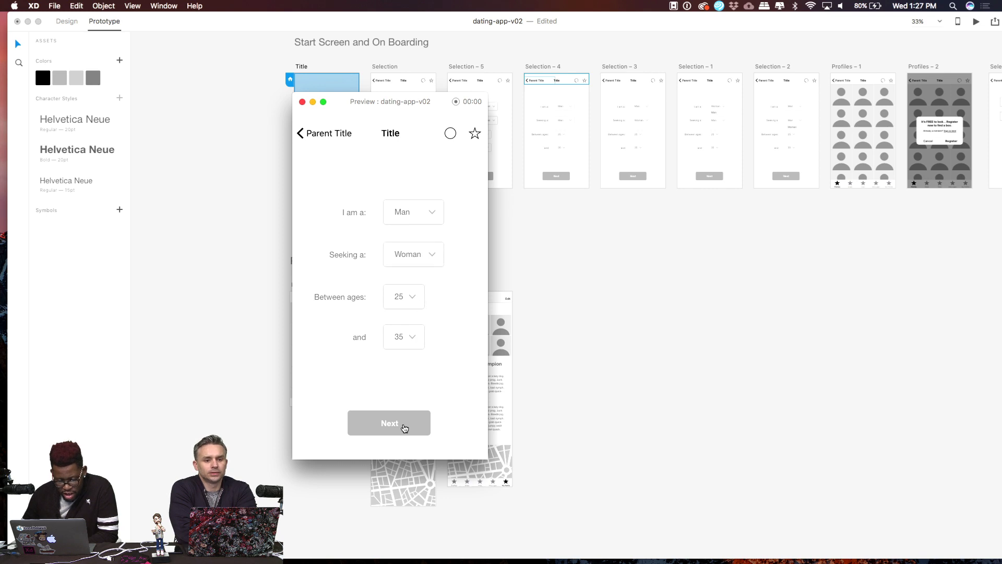
Test the registration flow in the preview, from the selection form through the Register prompt to submitting the empty sign-up form
left_click(404, 428)
left_click(395, 238)
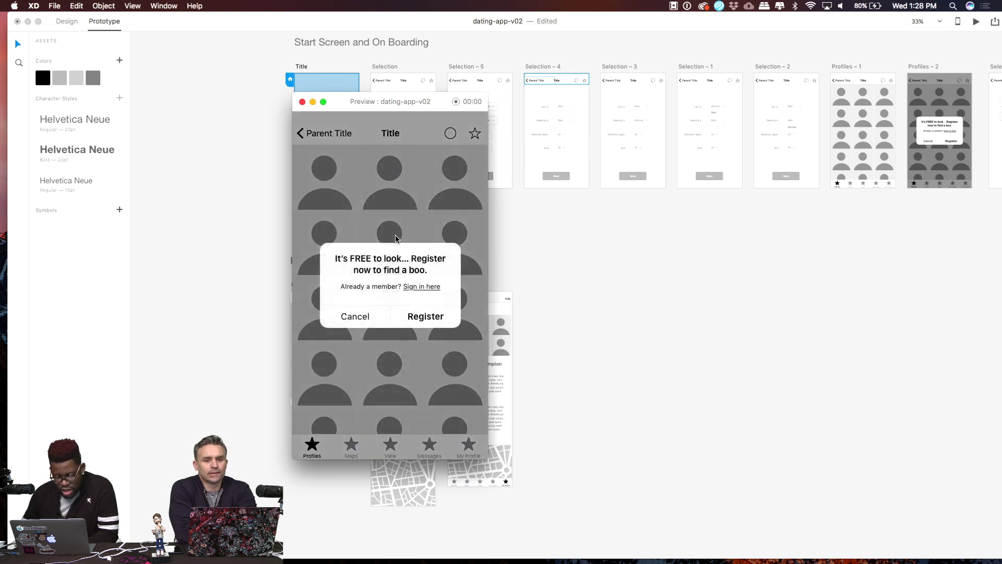
left_click(427, 316)
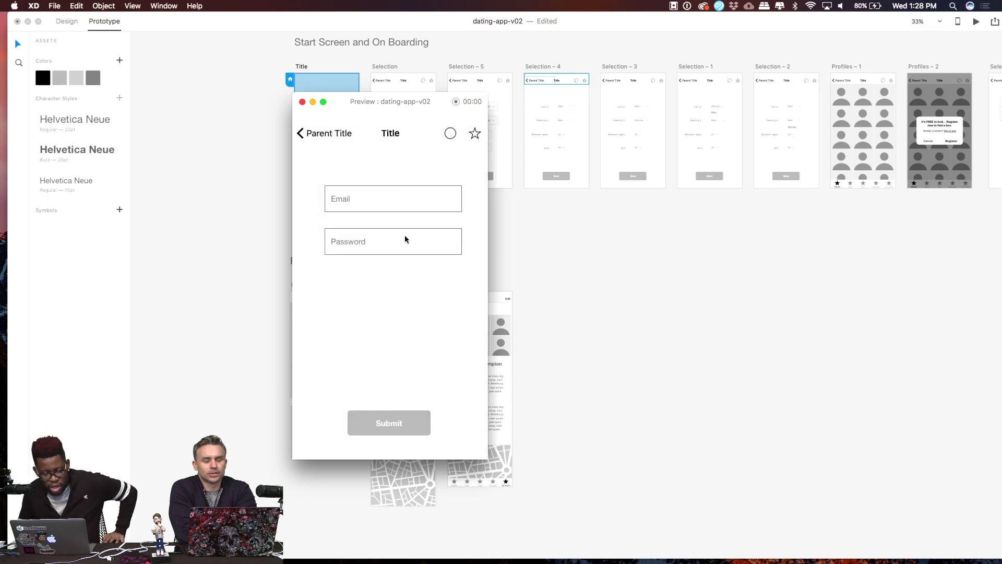
left_click(396, 421)
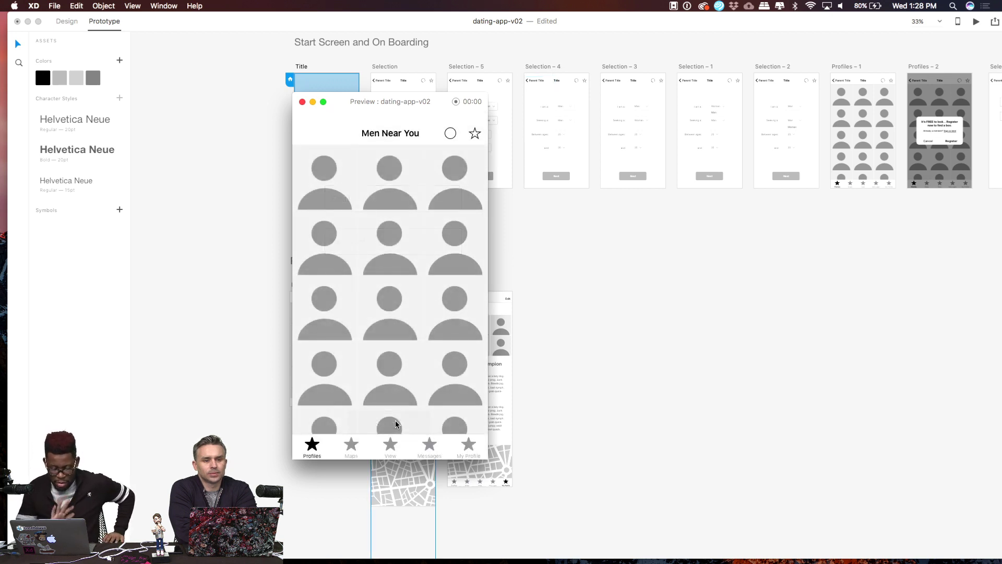
Open a profile from the Men Near You grid, review its full length and close the preview
left_click(366, 336)
scroll(413, 357, "down", 5)
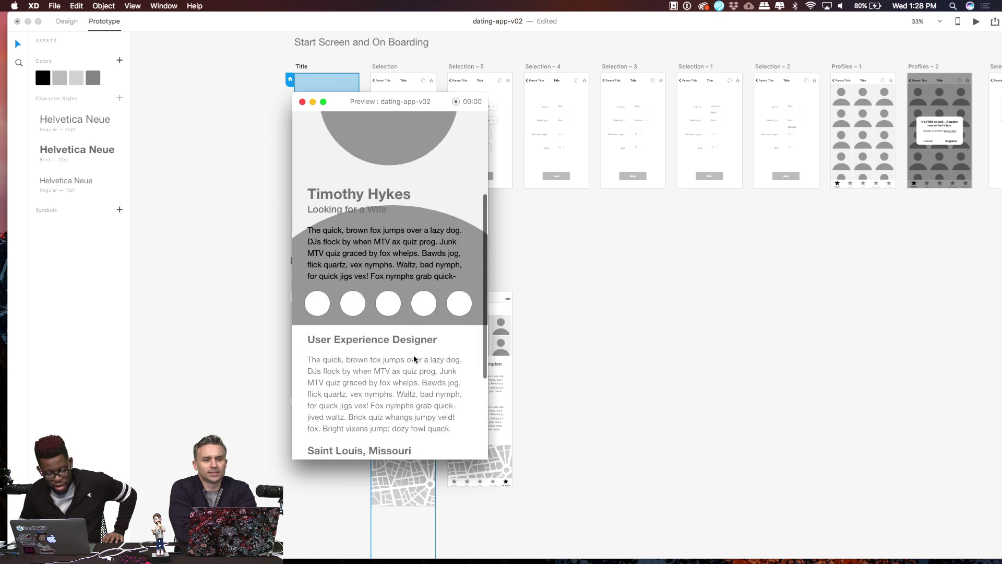
scroll(414, 355, "down", 5)
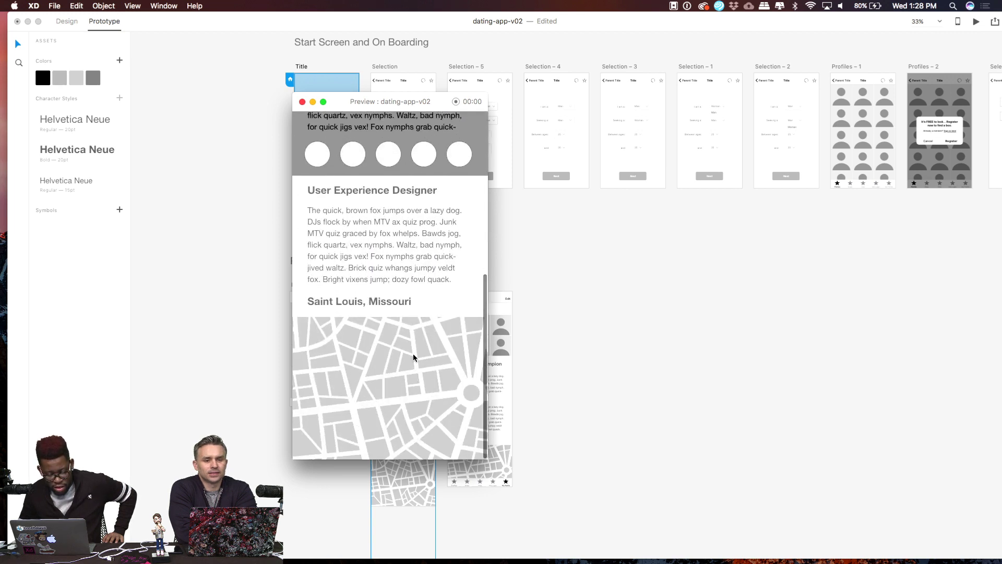
scroll(412, 353, "up", 10)
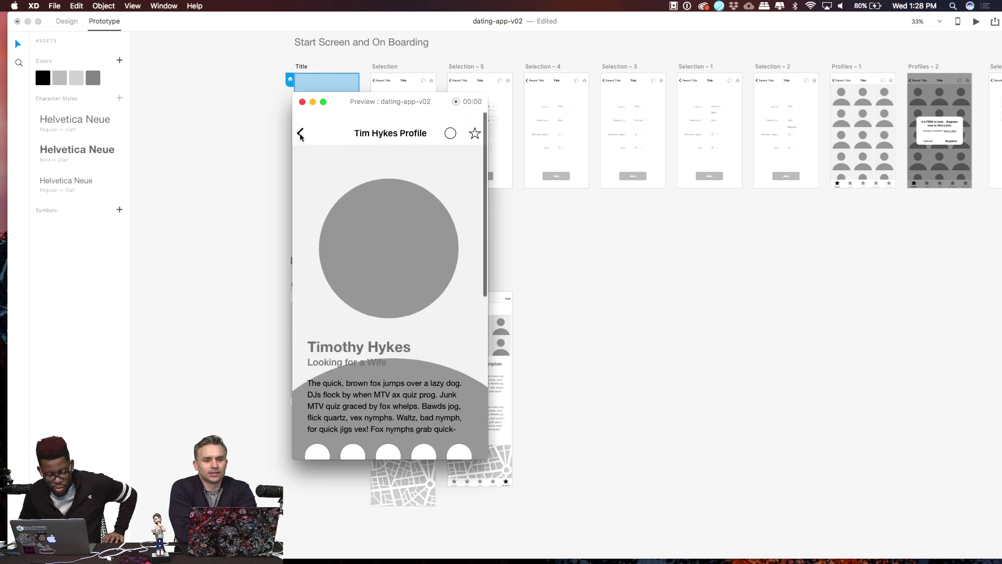
left_click(302, 103)
Link the back arrow in the Profile artboard's header to the Profiles artboard
scroll(394, 279, "down", 3)
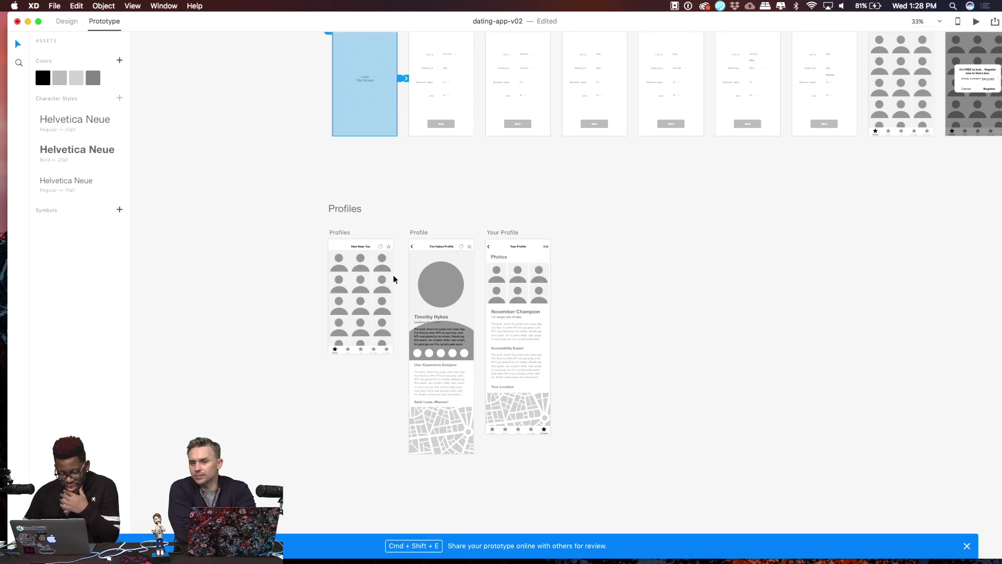
scroll(394, 279, "down", 1)
left_click(409, 234)
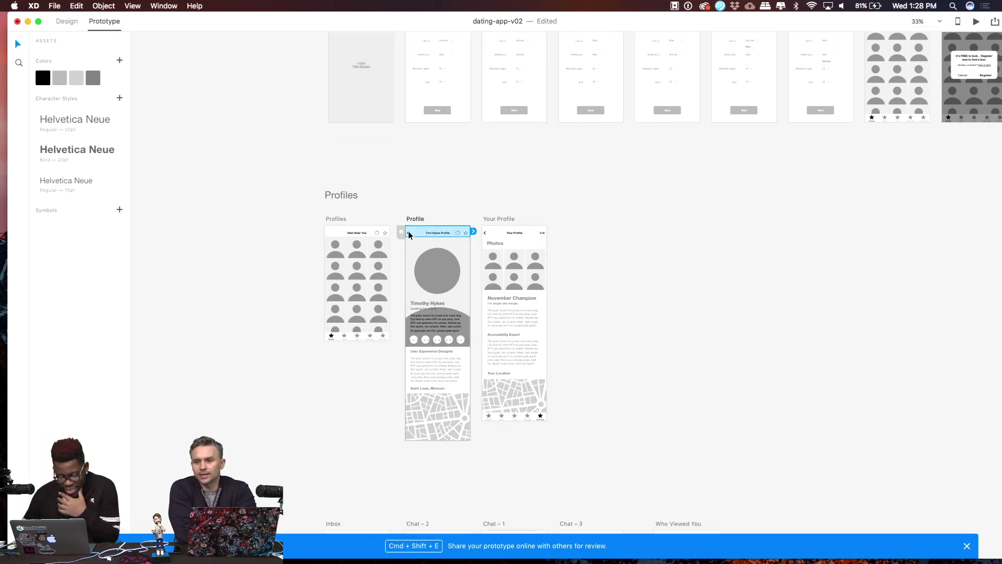
double_click(409, 234)
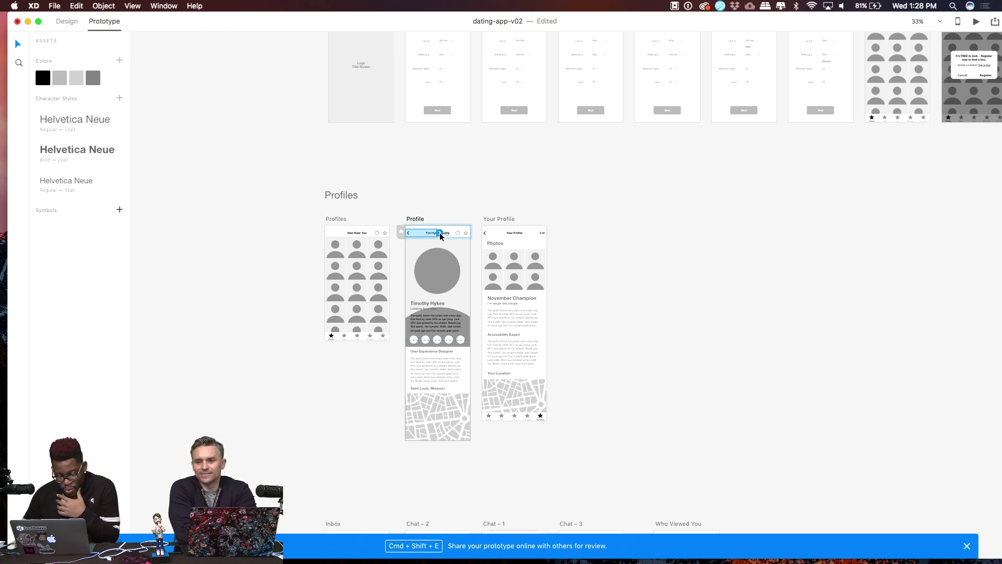
left_click_drag(440, 234, 389, 269)
left_click(377, 192)
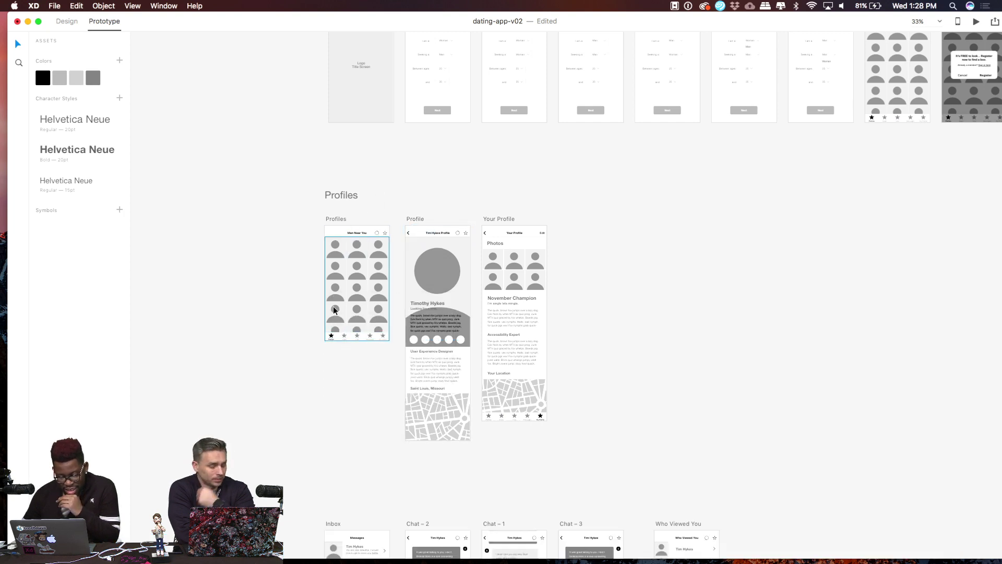
Preview from the Profiles artboard, view a profile's full length and test its back arrow
left_click(331, 231)
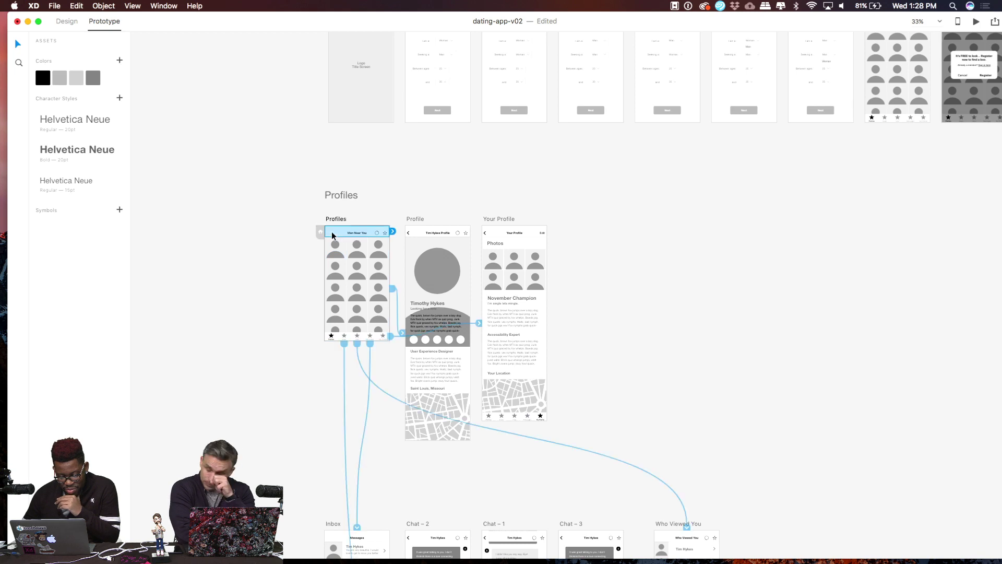
left_click(346, 268)
left_click(976, 22)
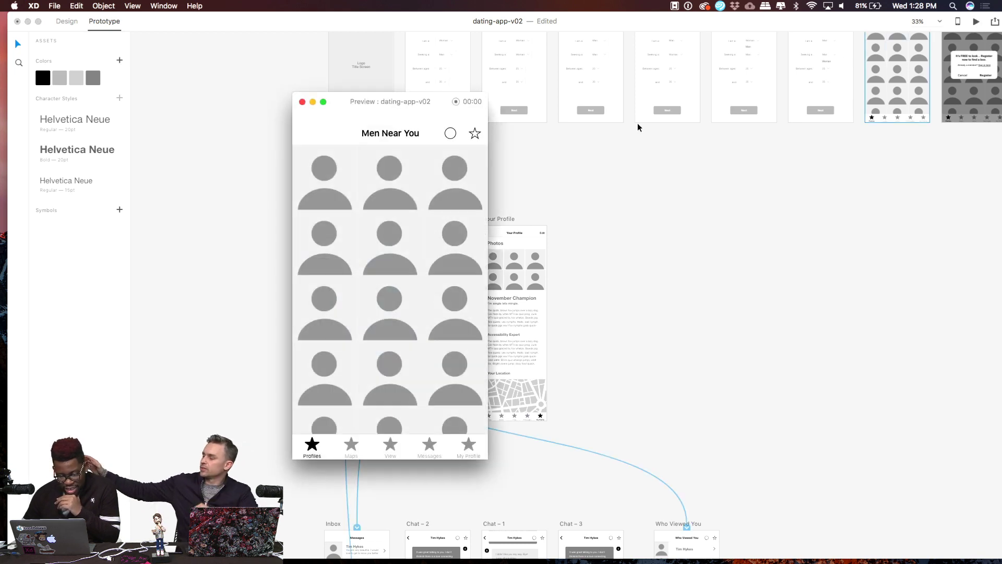
left_click(438, 248)
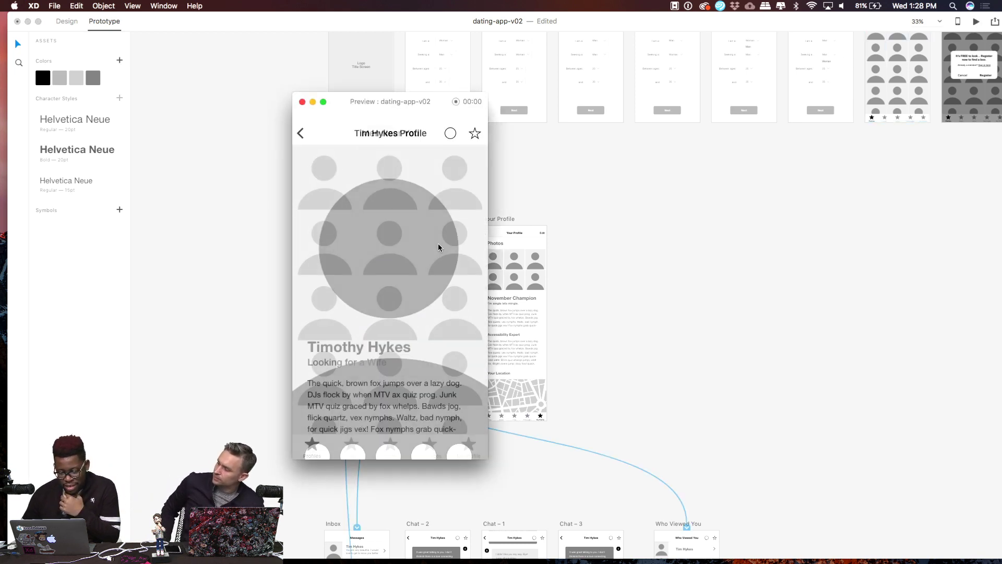
scroll(362, 346, "down", 10)
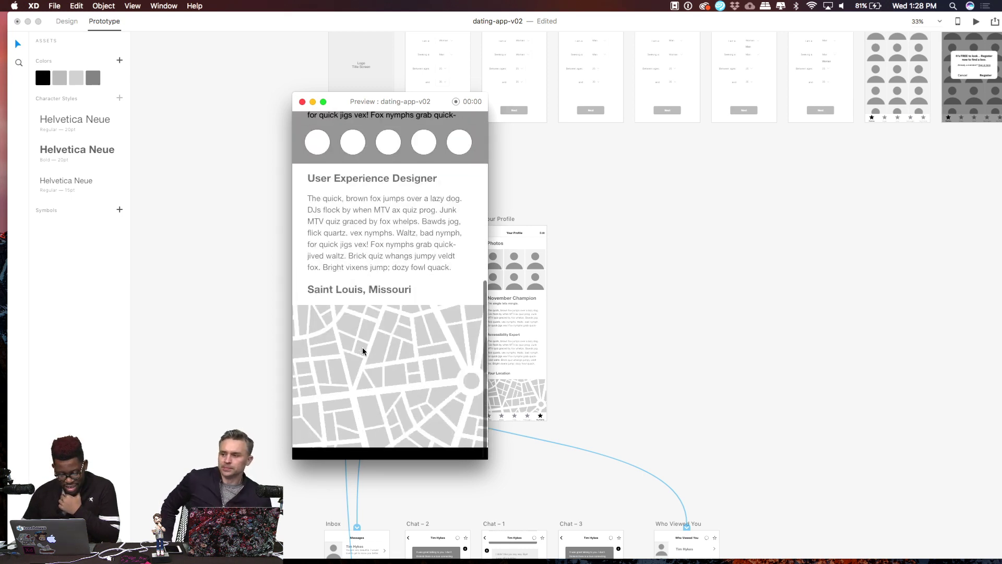
scroll(363, 347, "up", 7)
scroll(381, 232, "up", 4)
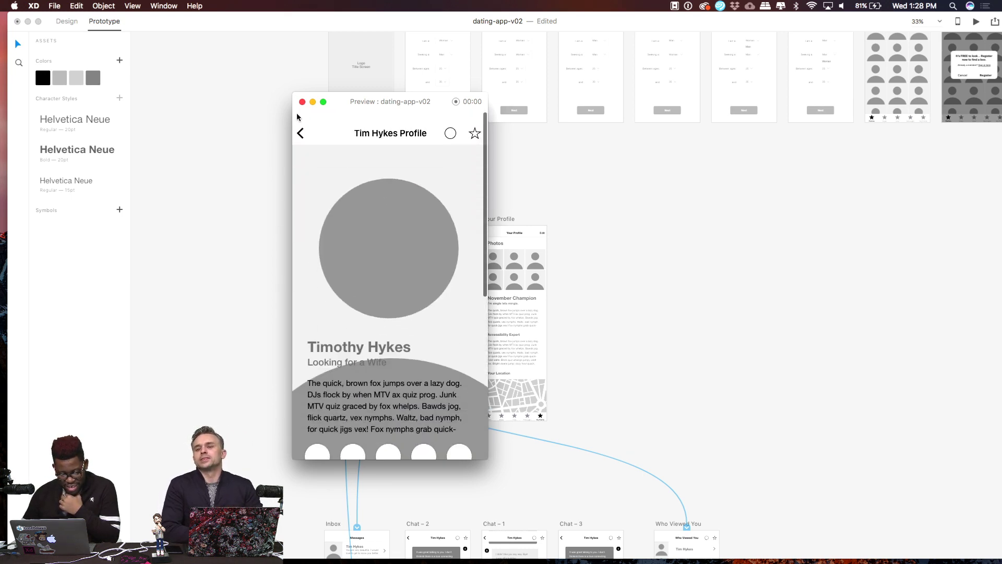
left_click(300, 134)
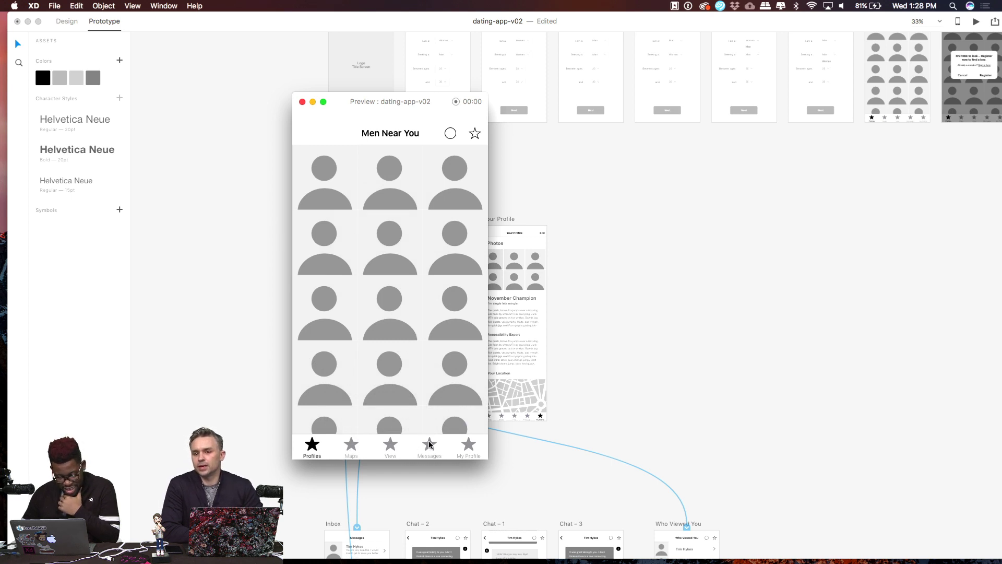
Test the messaging flow in the preview by opening the first chat, sending a message and returning to the inbox
left_click(426, 445)
left_click(412, 176)
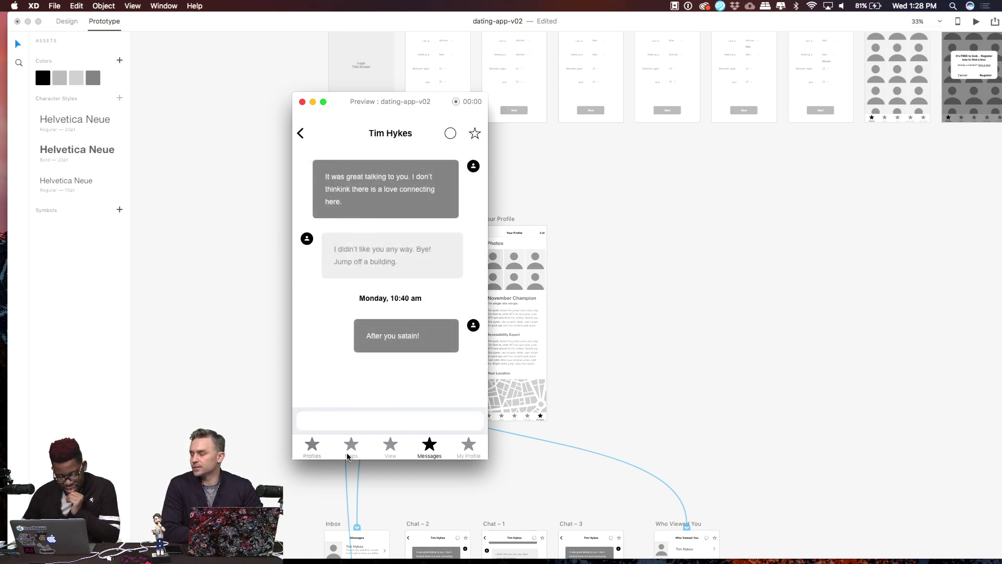
left_click(343, 416)
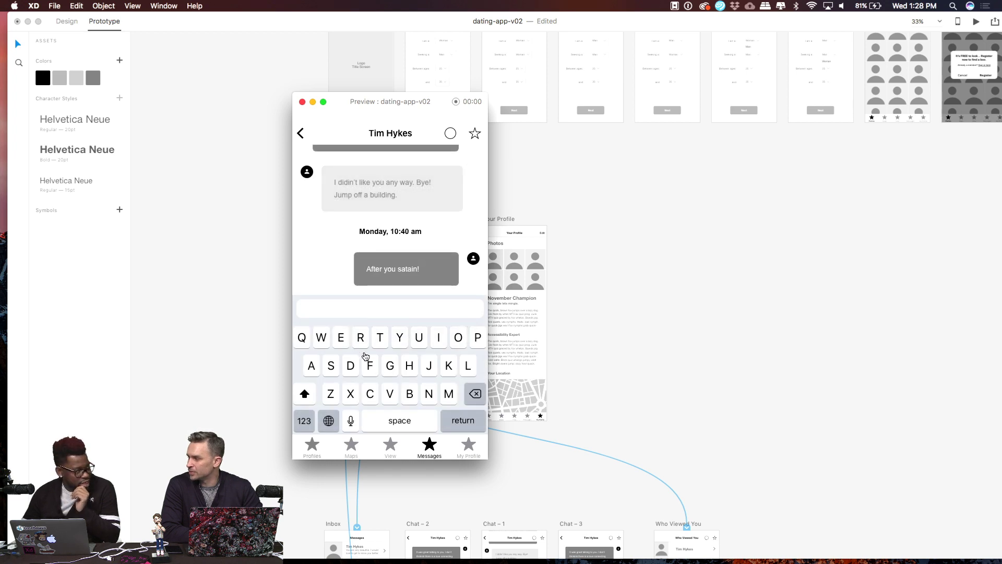
left_click(373, 379)
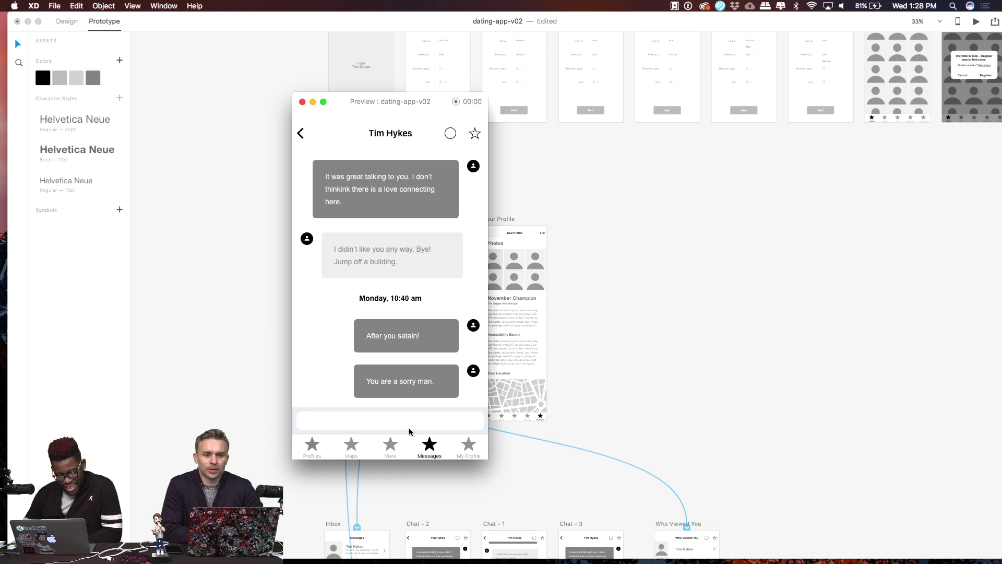
left_click(301, 134)
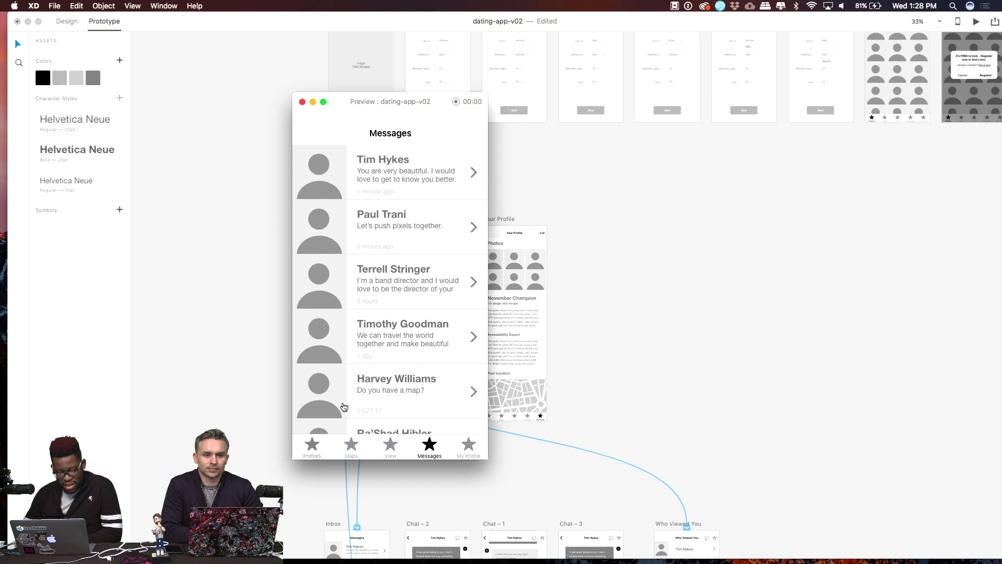
Test the Profiles and My Profile links in the preview, review the Your Profile screen and close the preview
left_click(321, 444)
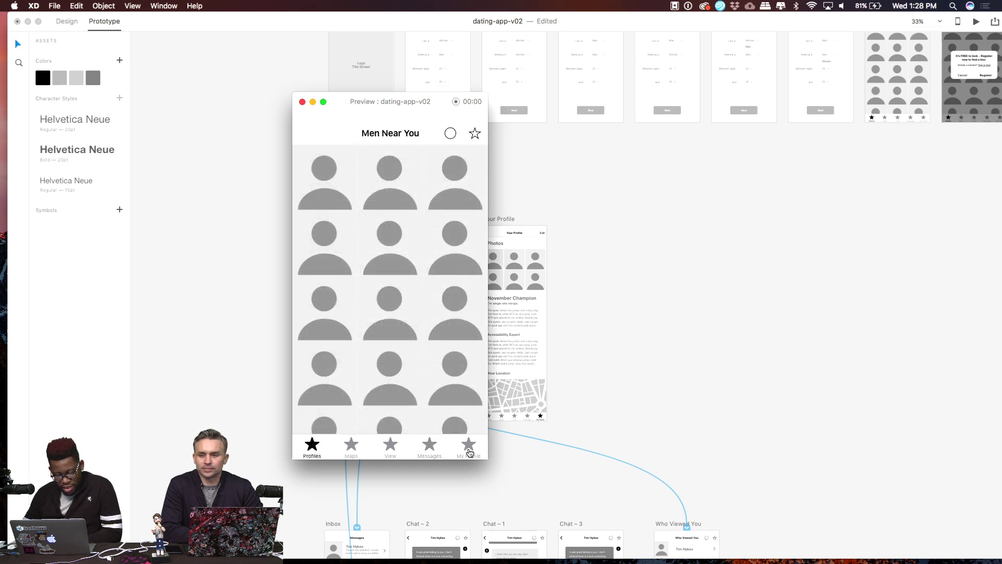
left_click(468, 447)
scroll(437, 339, "down", 10)
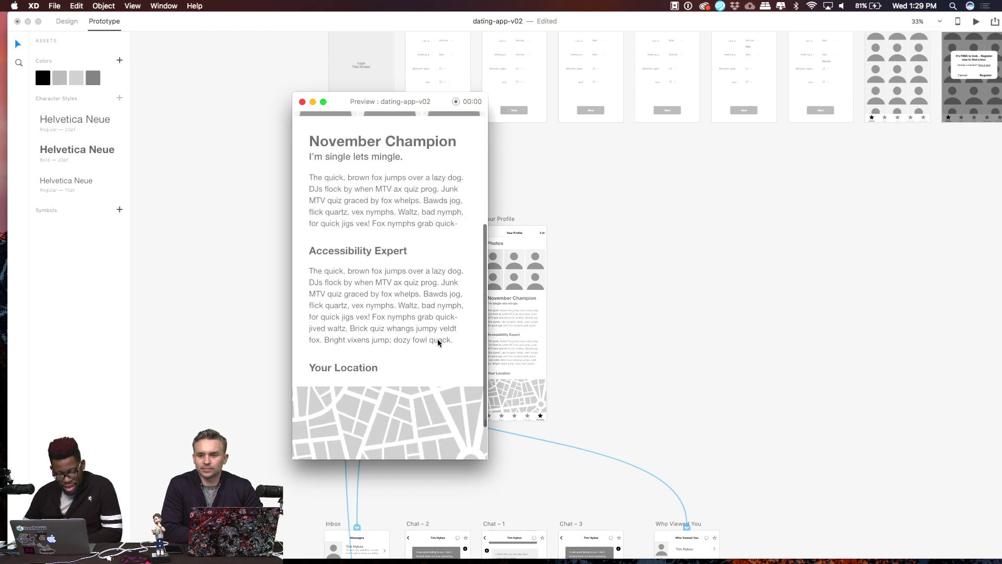
scroll(438, 339, "up", 10)
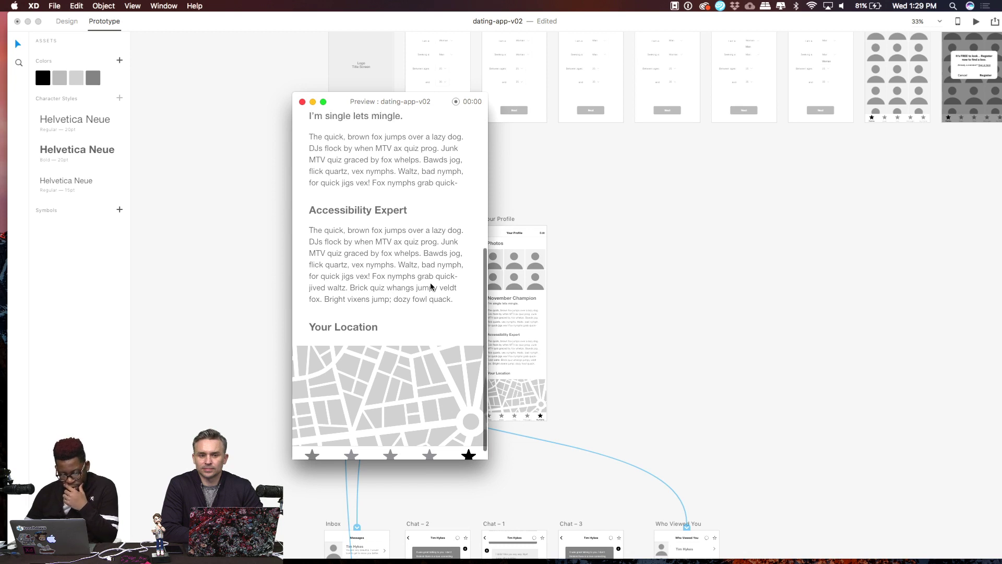
scroll(431, 286, "up", 3)
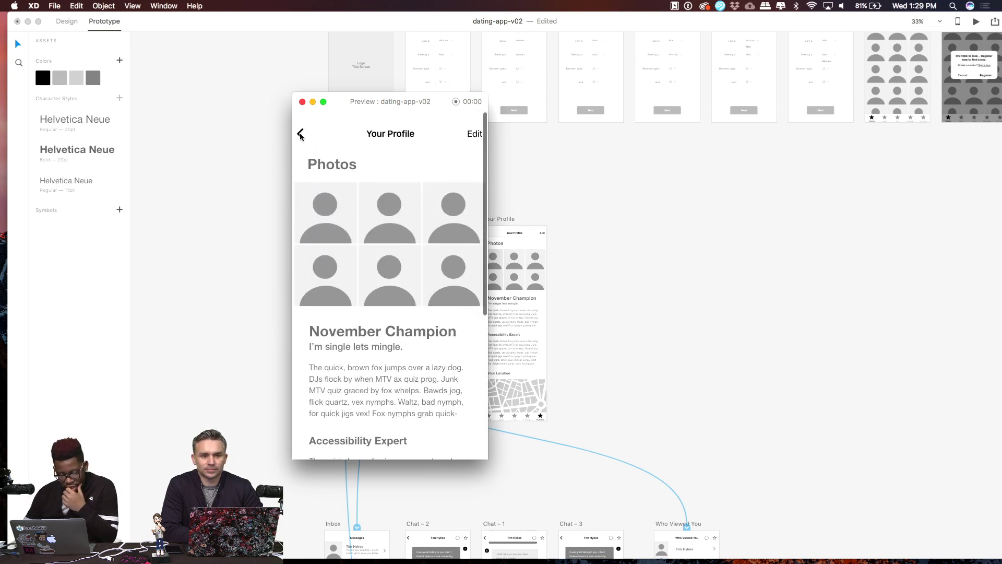
left_click(302, 102)
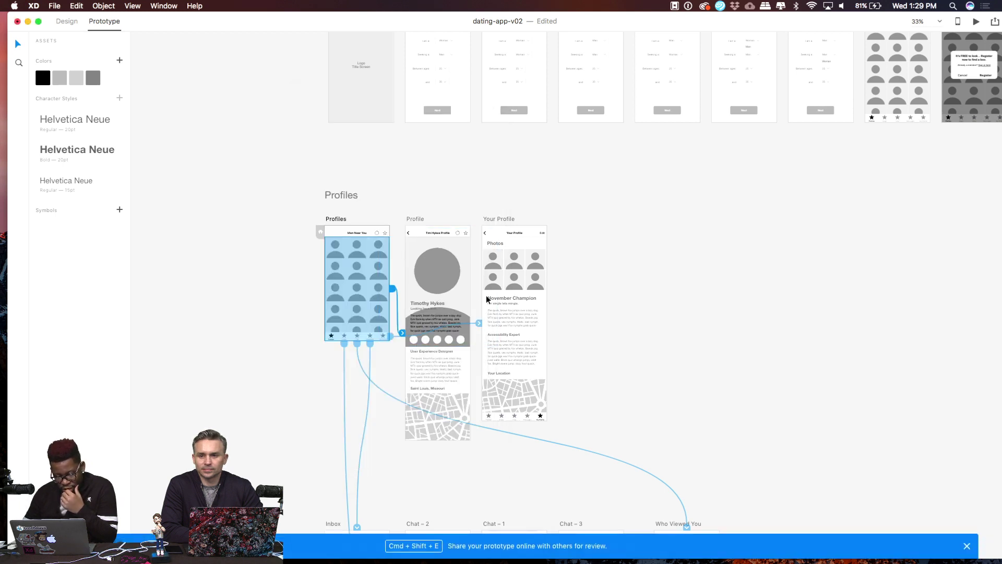
Link the back arrow in the Your Profile artboard's header to the Profiles artboard
left_click(485, 236)
double_click(485, 236)
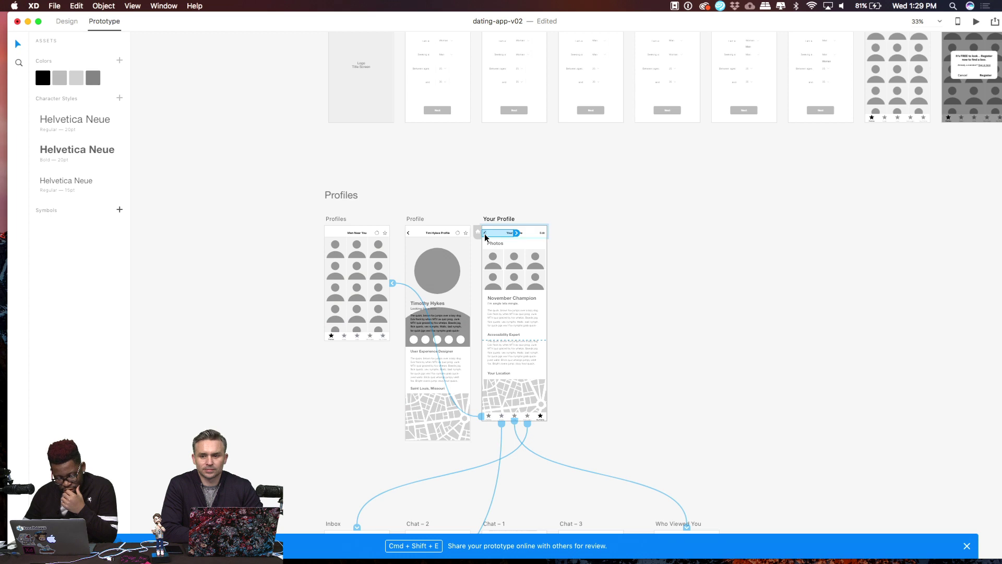
left_click_drag(517, 236, 386, 265)
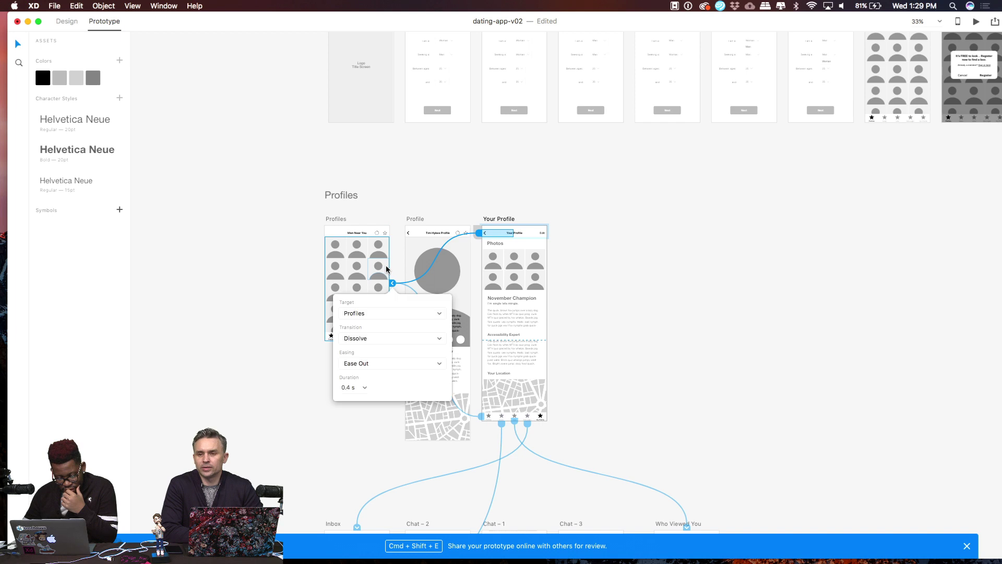
left_click(434, 179)
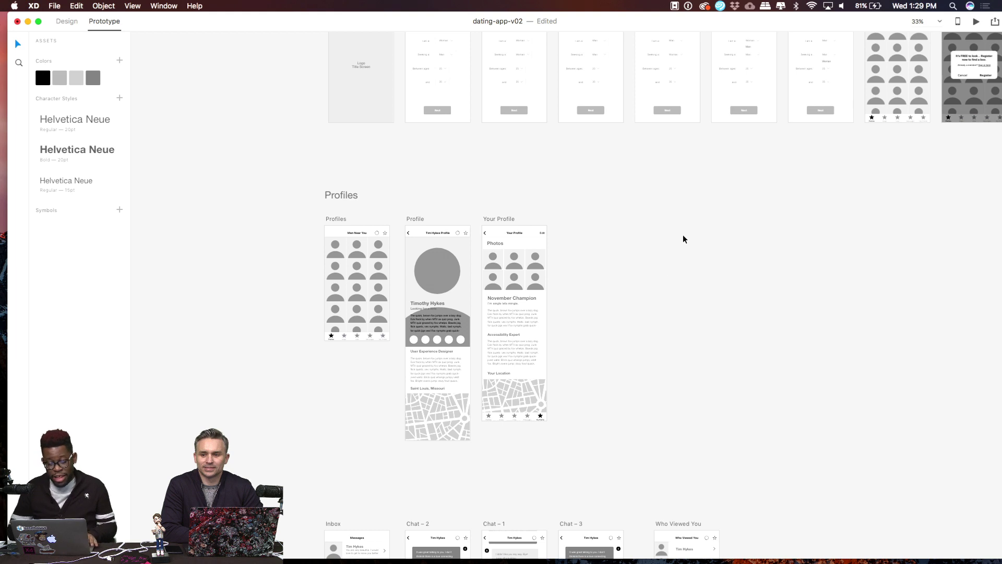
scroll(686, 280, "down", 5)
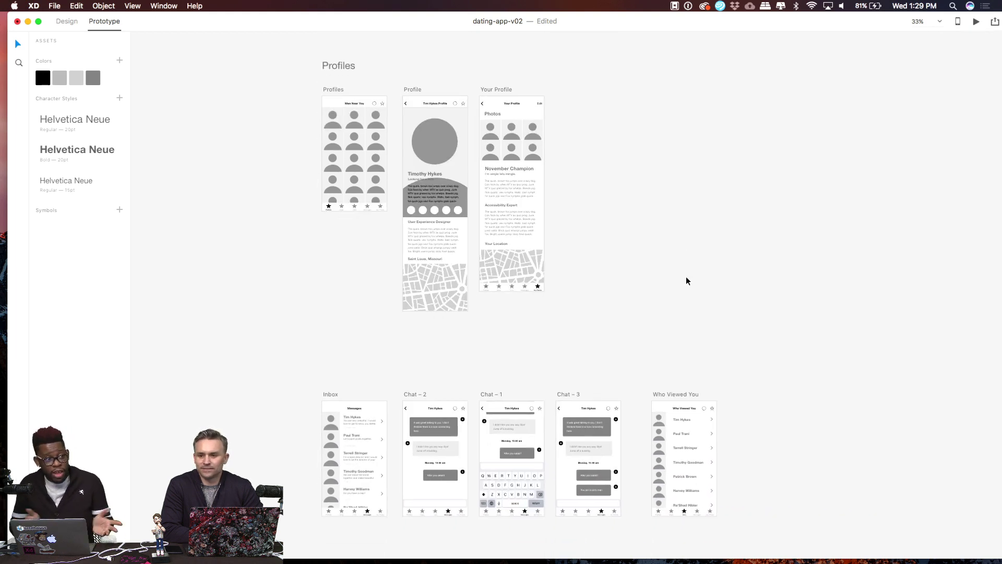
scroll(689, 284, "left", 5)
scroll(689, 284, "down", 1)
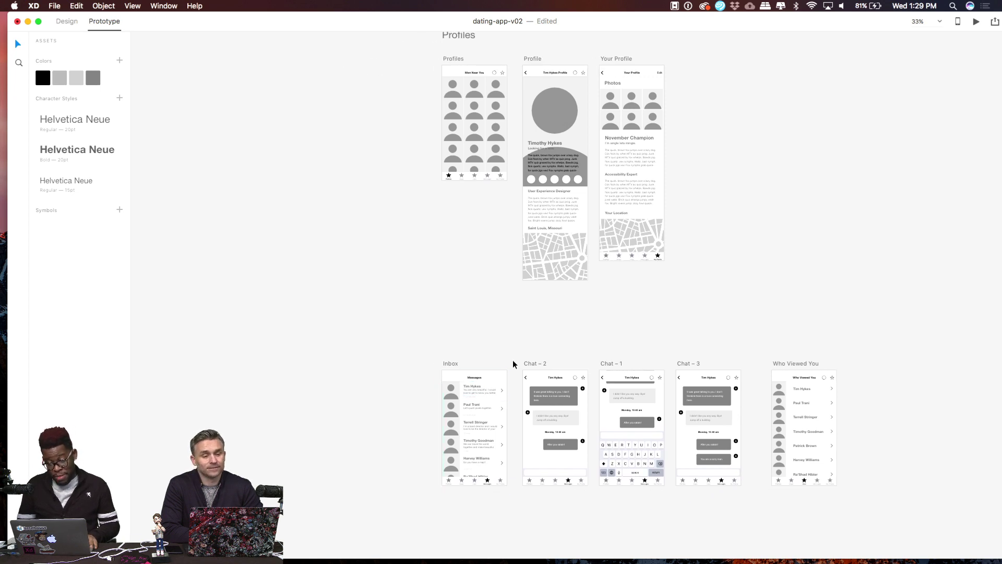
scroll(620, 271, "up", 8)
scroll(620, 271, "right", 3)
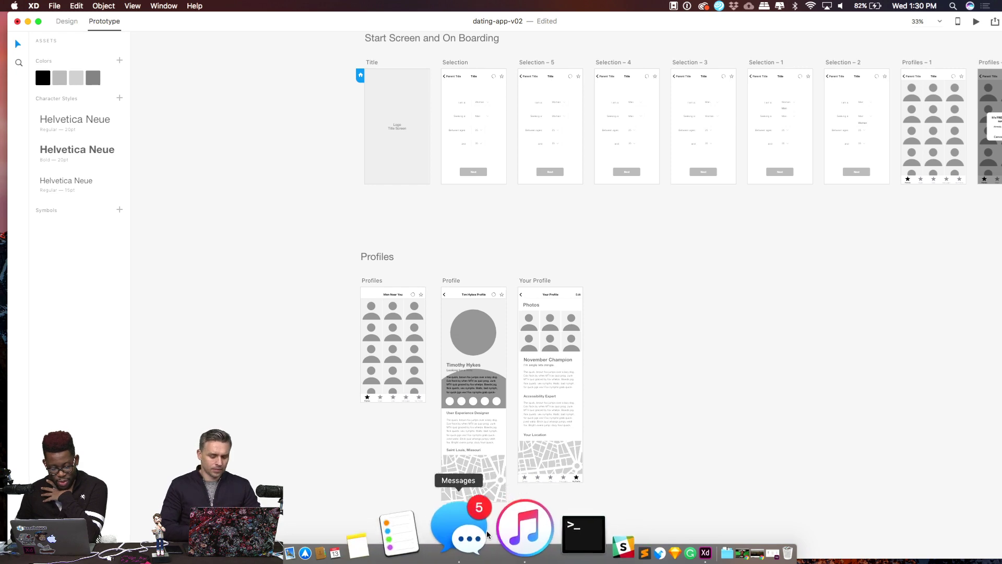
left_click(363, 541)
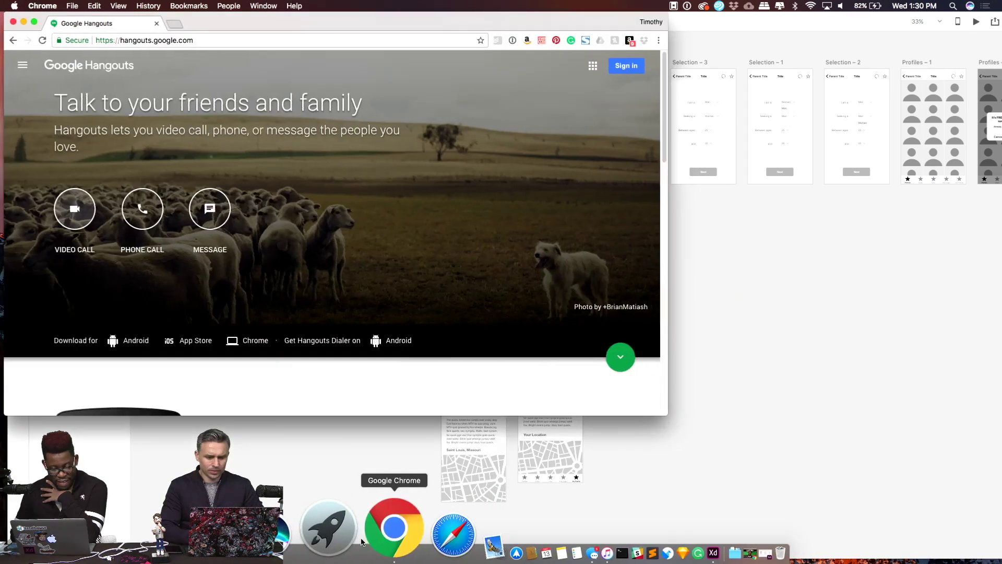
left_click(24, 22)
left_click_drag(279, 26, 302, 55)
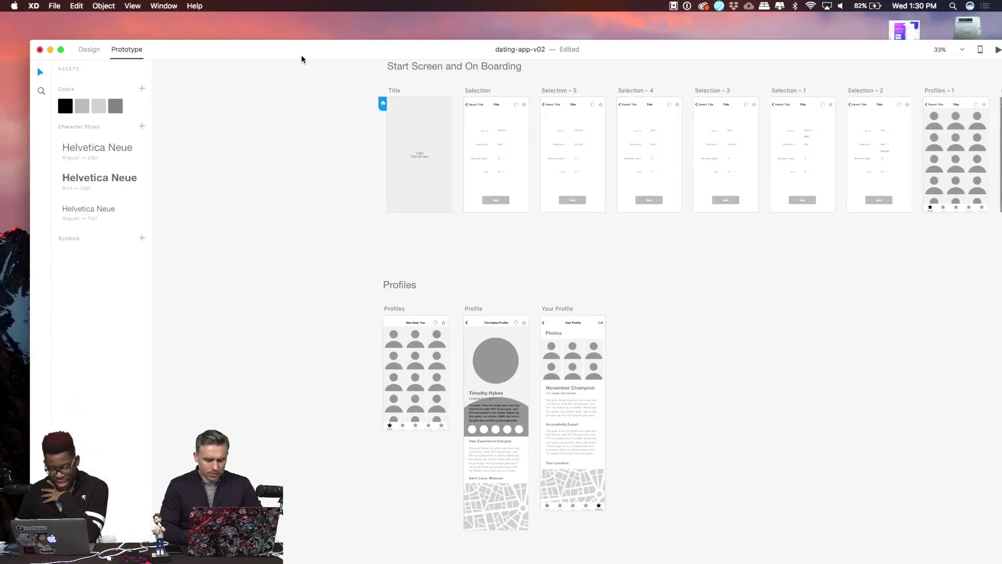
double_click(302, 56)
Switch to the Hangouts video call window in Chrome and dismiss the improved call quality notice
mouse_move(502, 560)
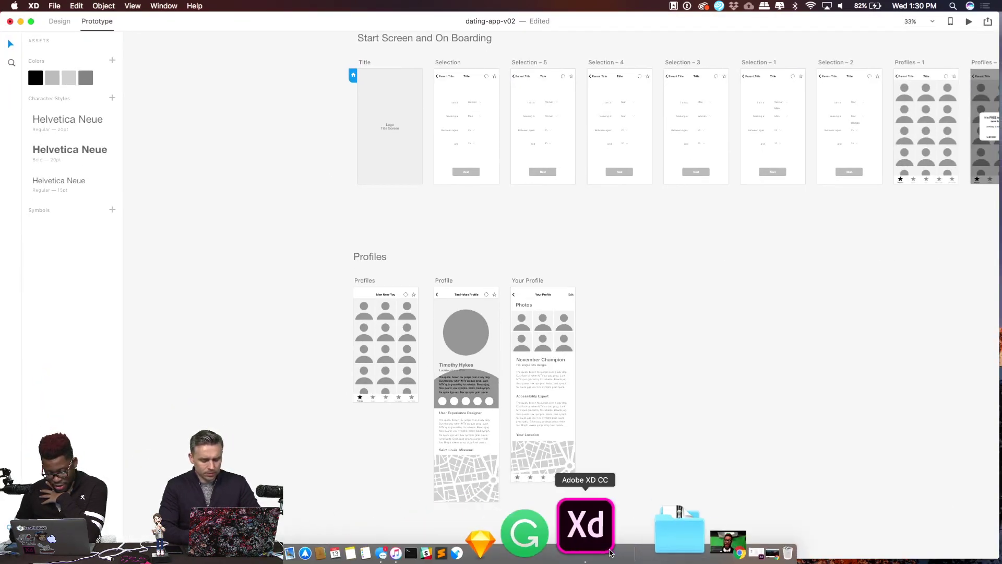
left_click(653, 538)
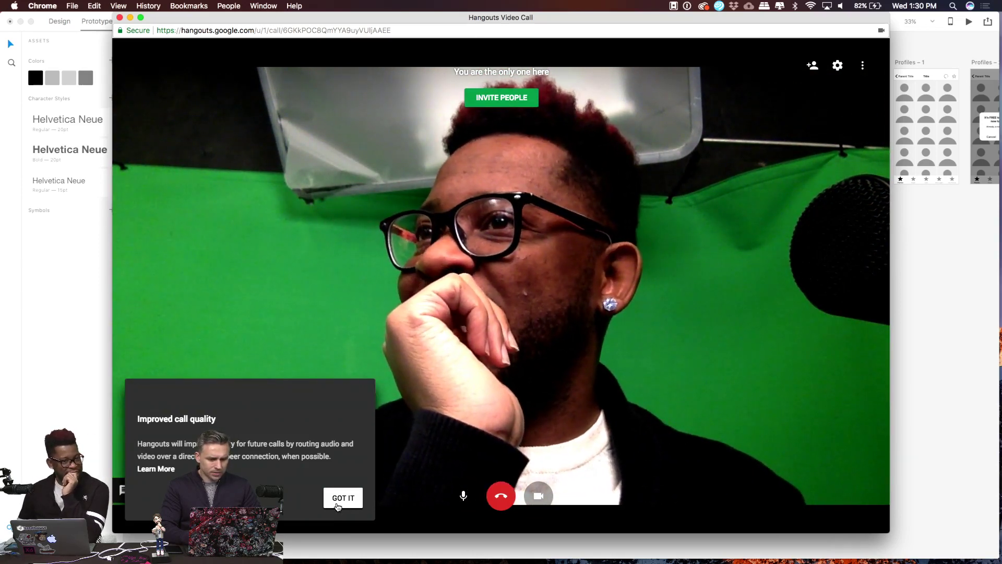
left_click(339, 500)
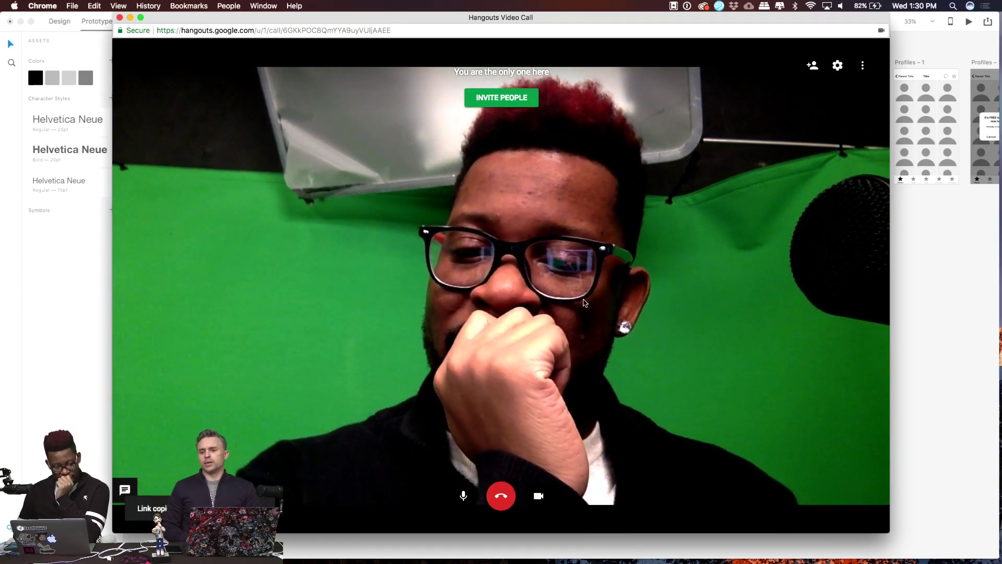